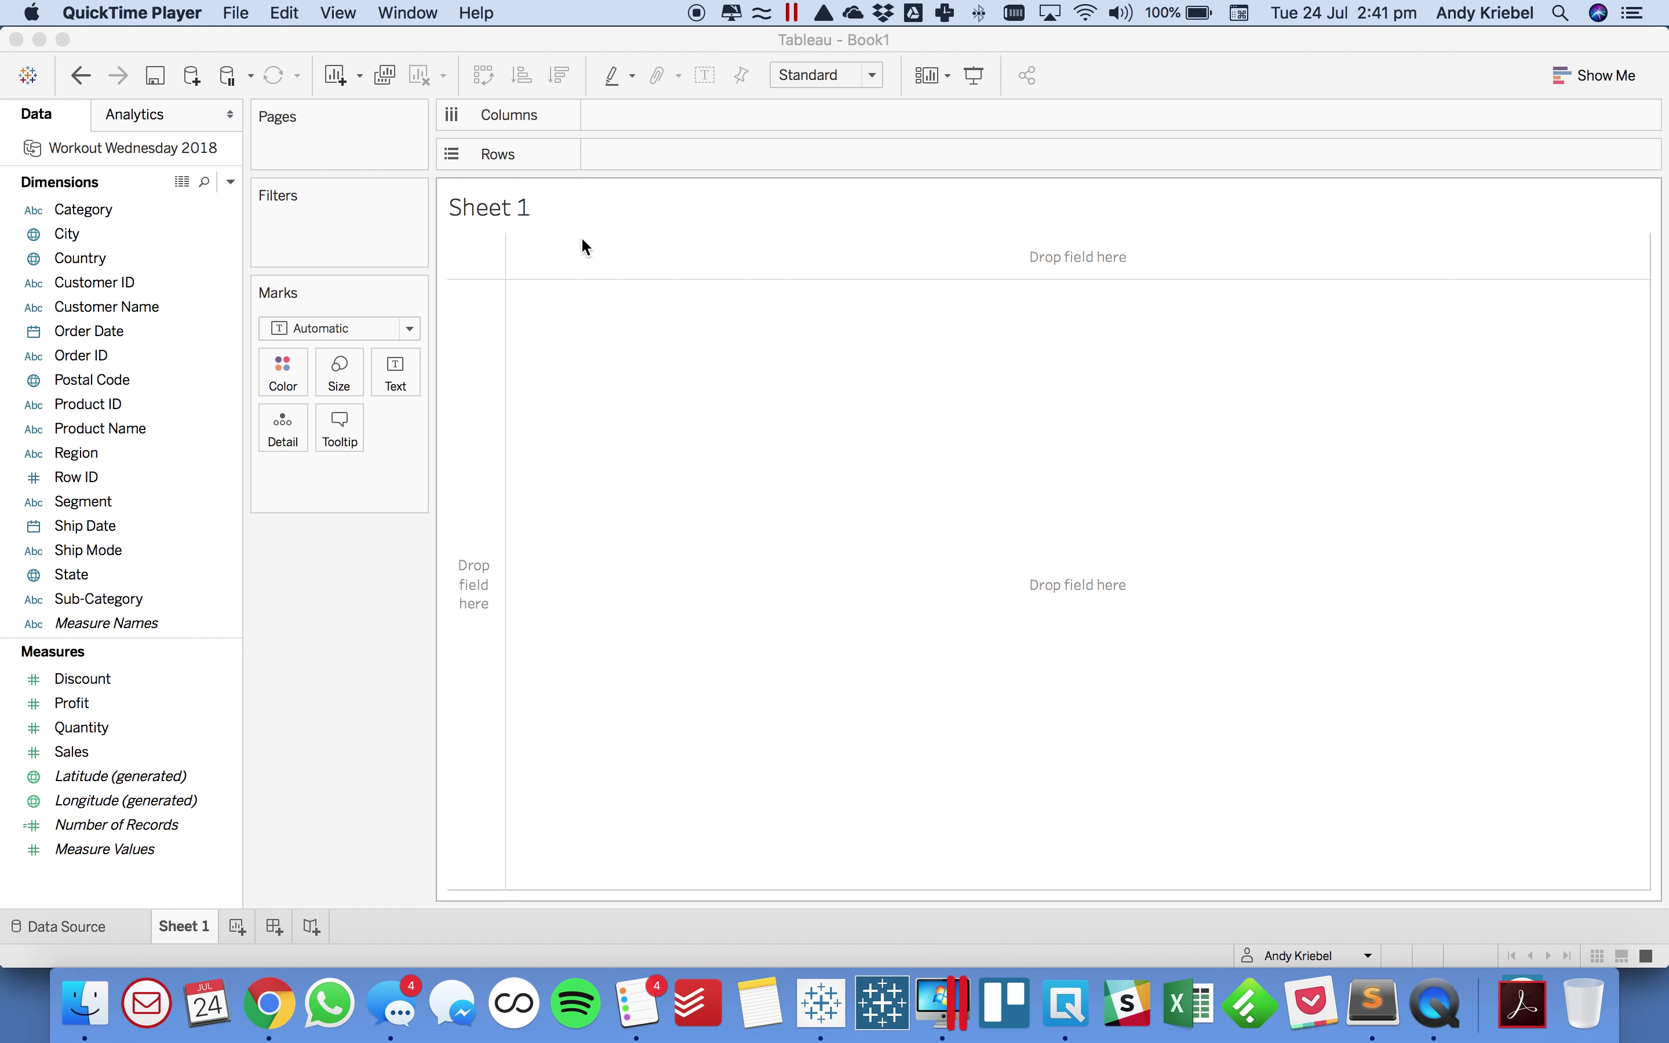
# Step: Bring the Tableau workbook with the empty Sheet 1 into focus
pyautogui.click(621, 214)
# Step: Replace the default <Sheet Name> title with 'Which States adopted the products quickest?'
pyautogui.doubleClick(621, 213)
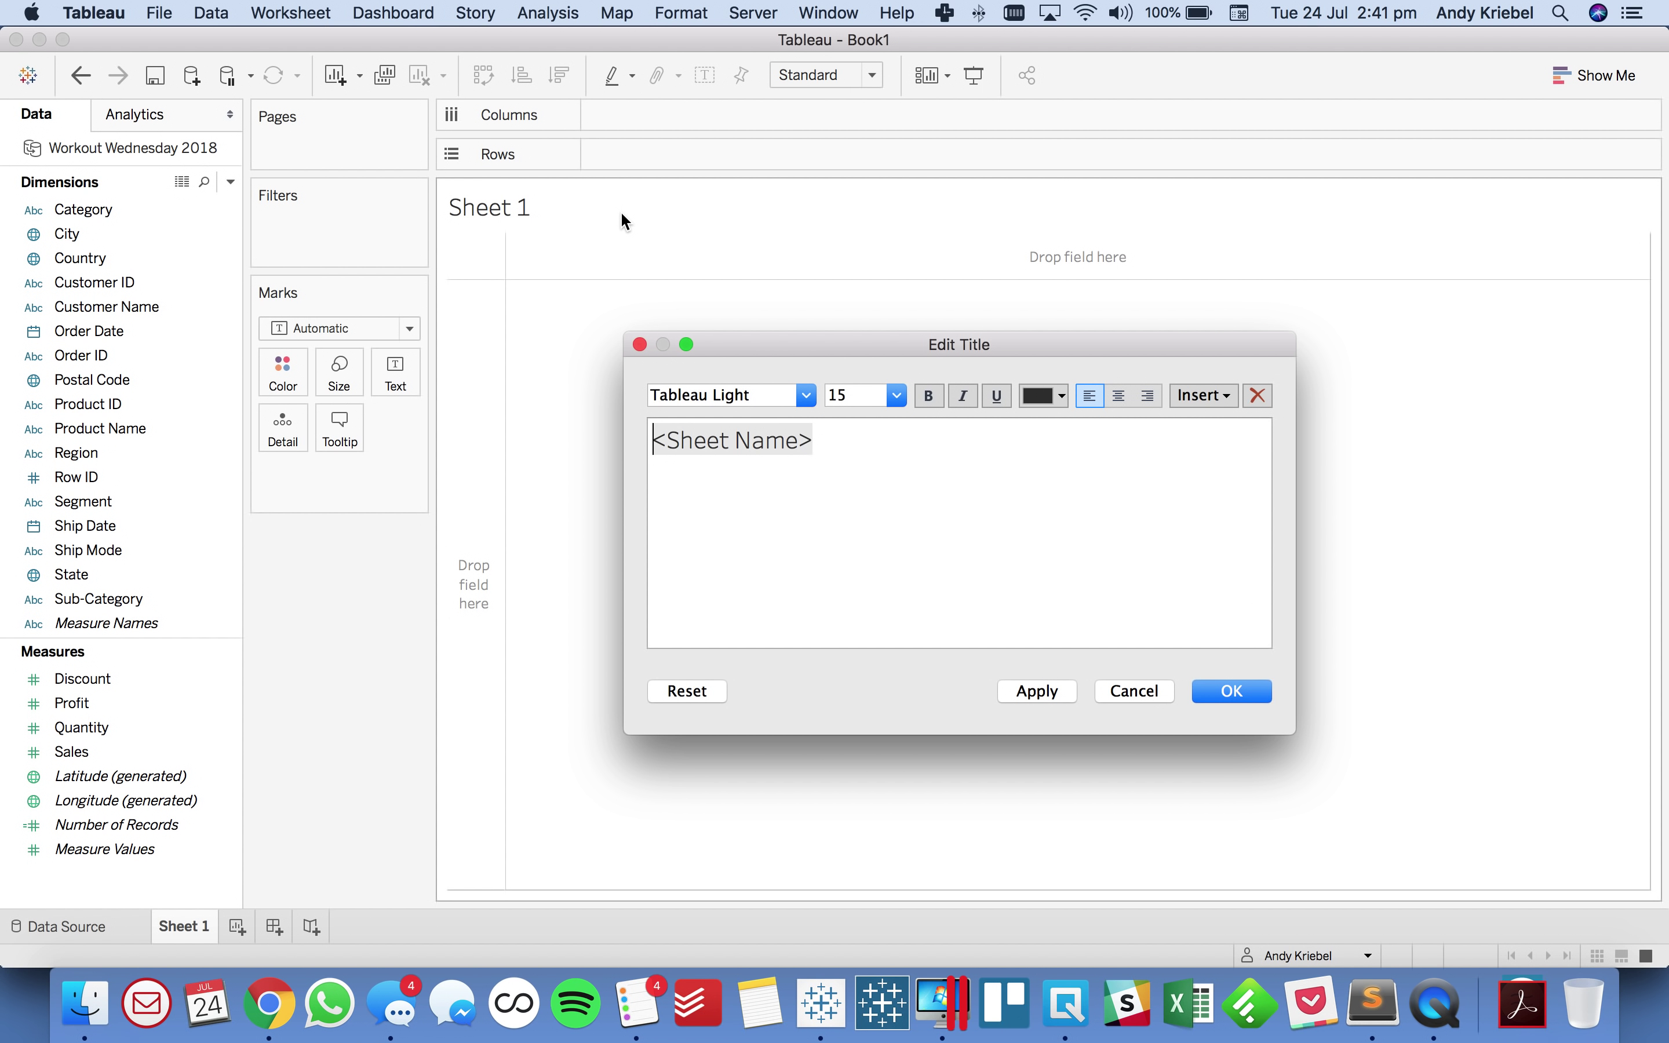
pyautogui.write('Which State')
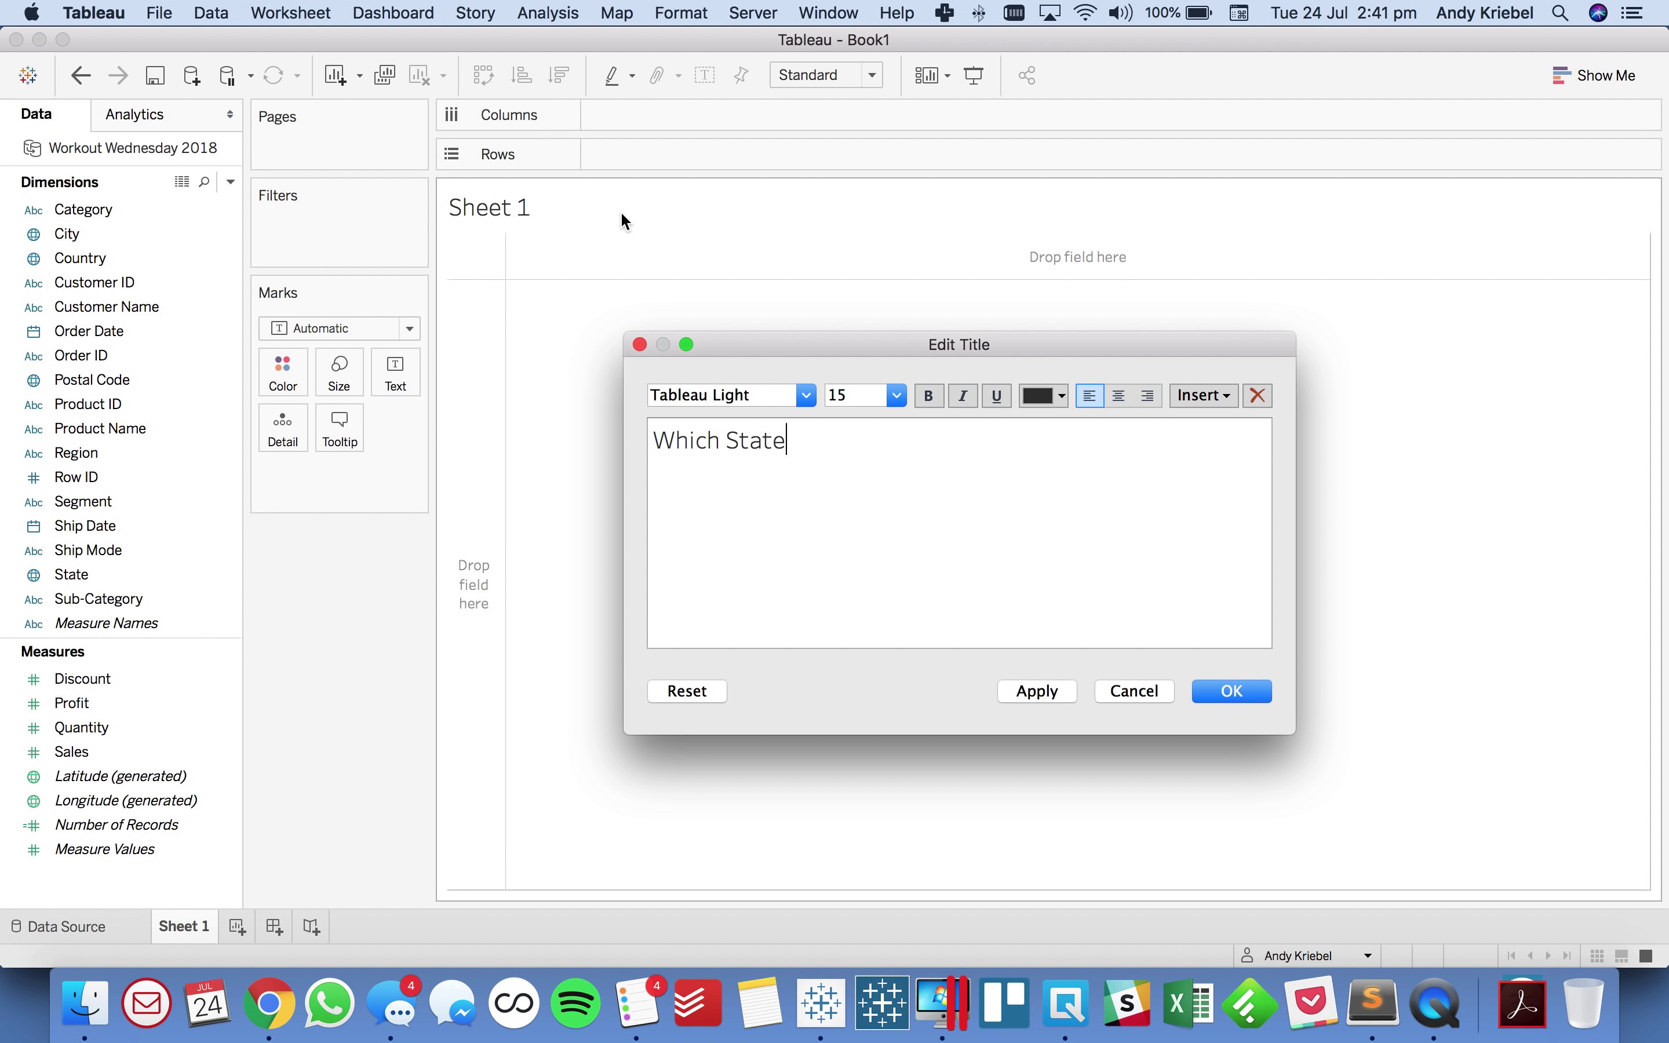
pyautogui.write('s adopted the products most')
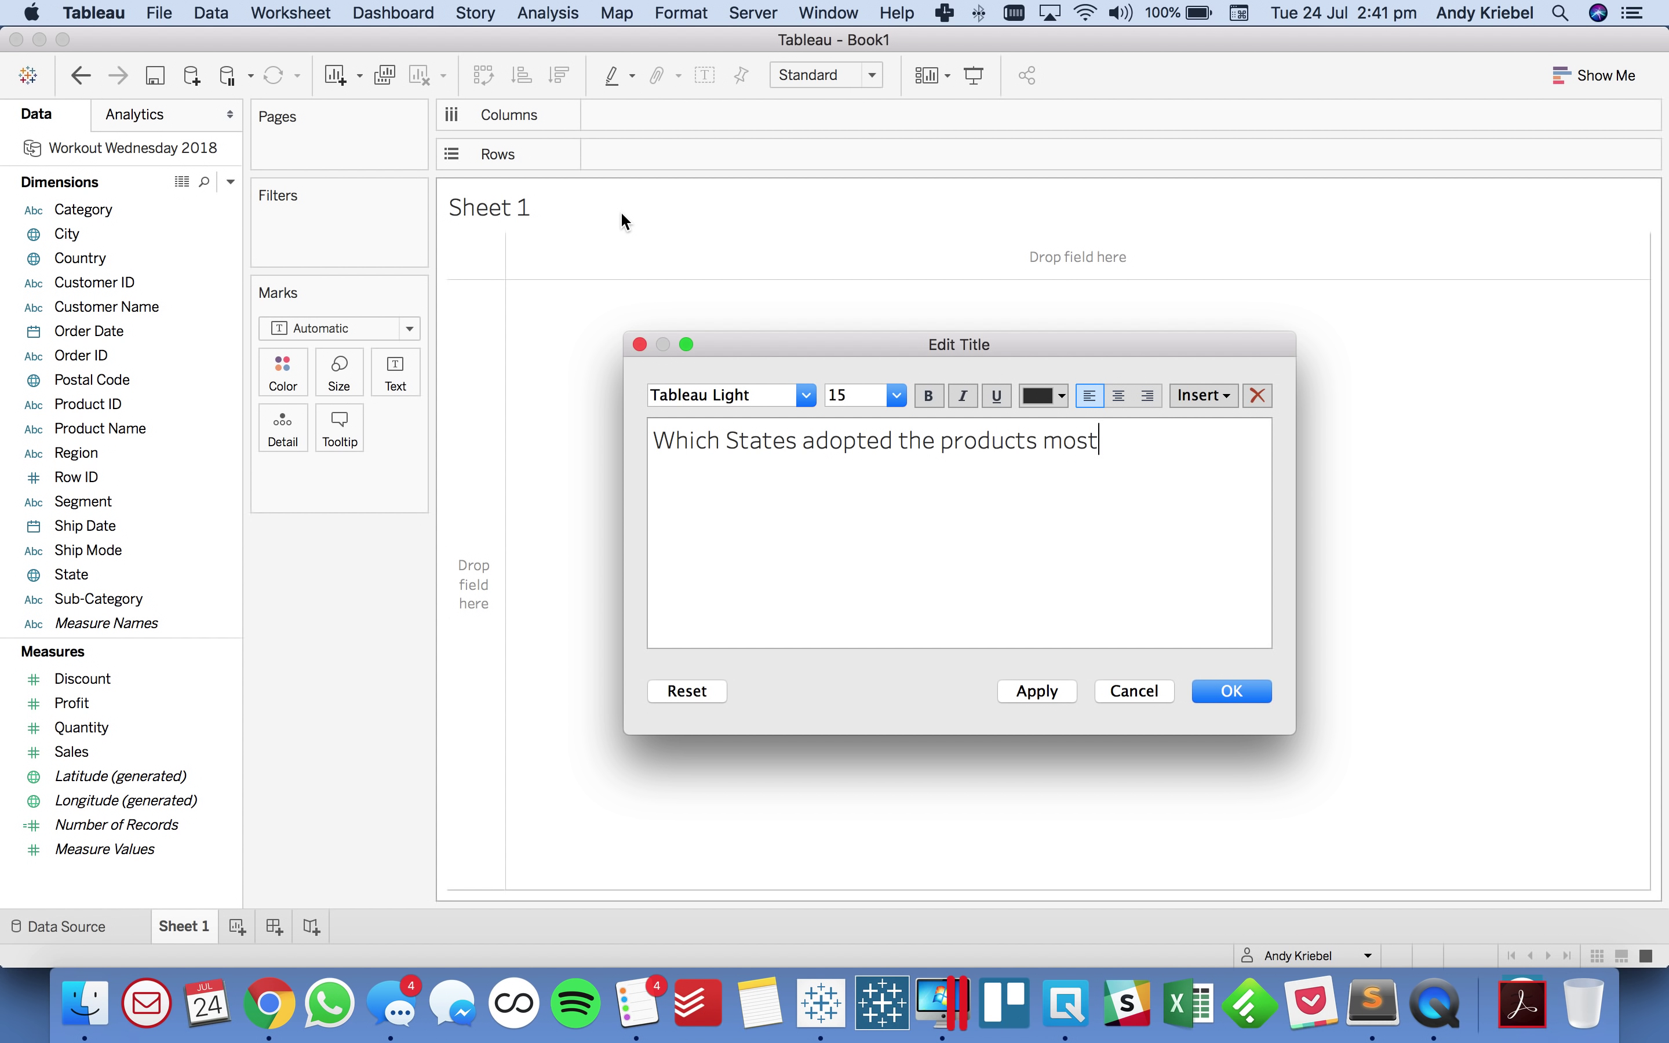
pyautogui.press('BackSpace')
pyautogui.press('BackSpace')
pyautogui.press('BackSpace')
pyautogui.press('BackSpace')
pyautogui.write('quickest?')
pyautogui.click(1209, 687)
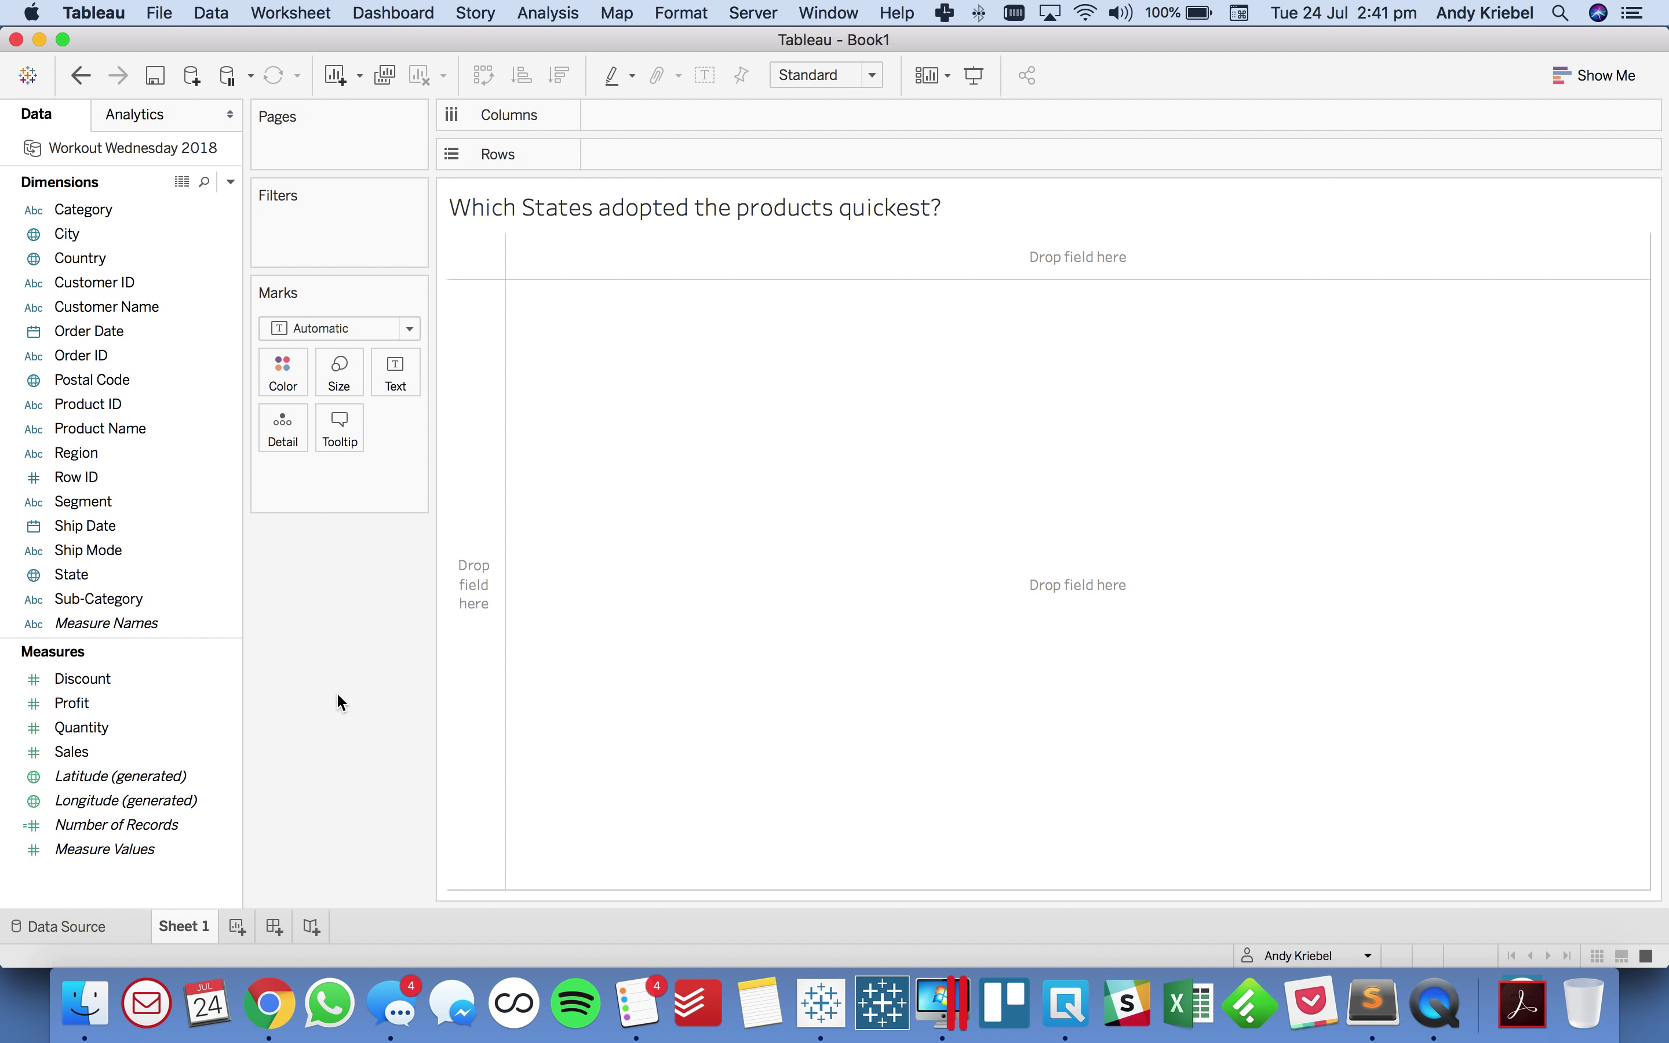
# Step: Map the 49 US states from the State field and set the mark type to Map
pyautogui.doubleClick(81, 576)
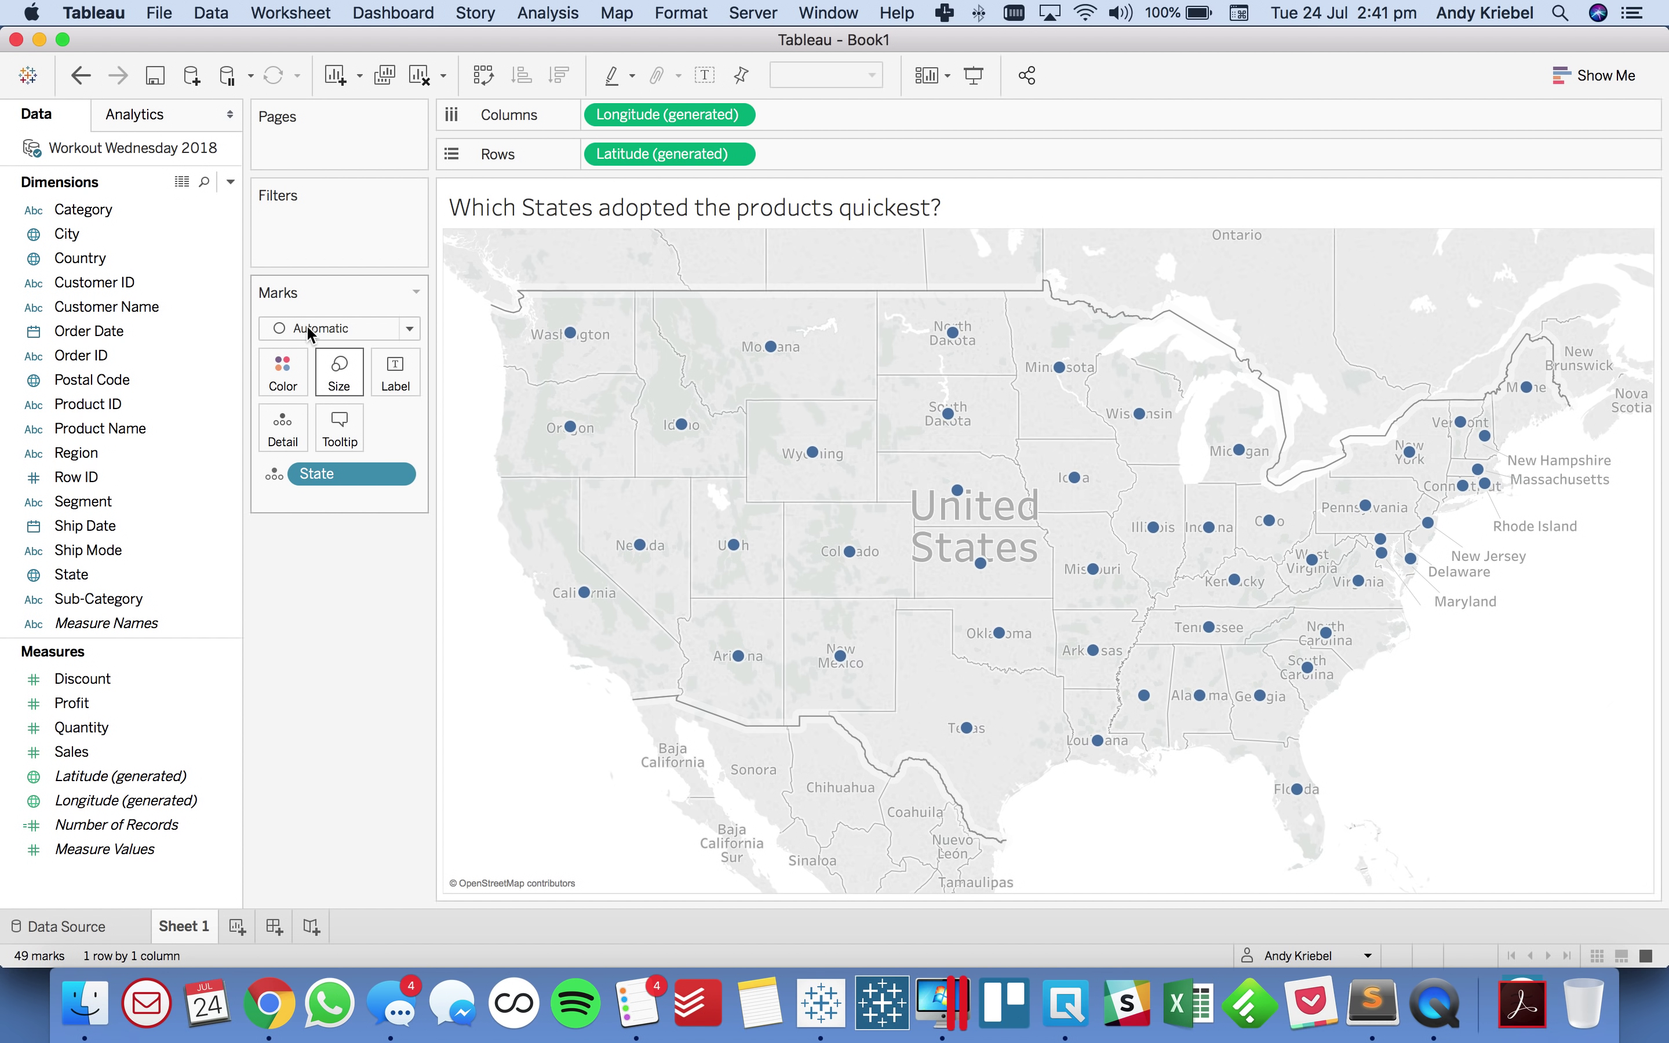
pyautogui.click(311, 328)
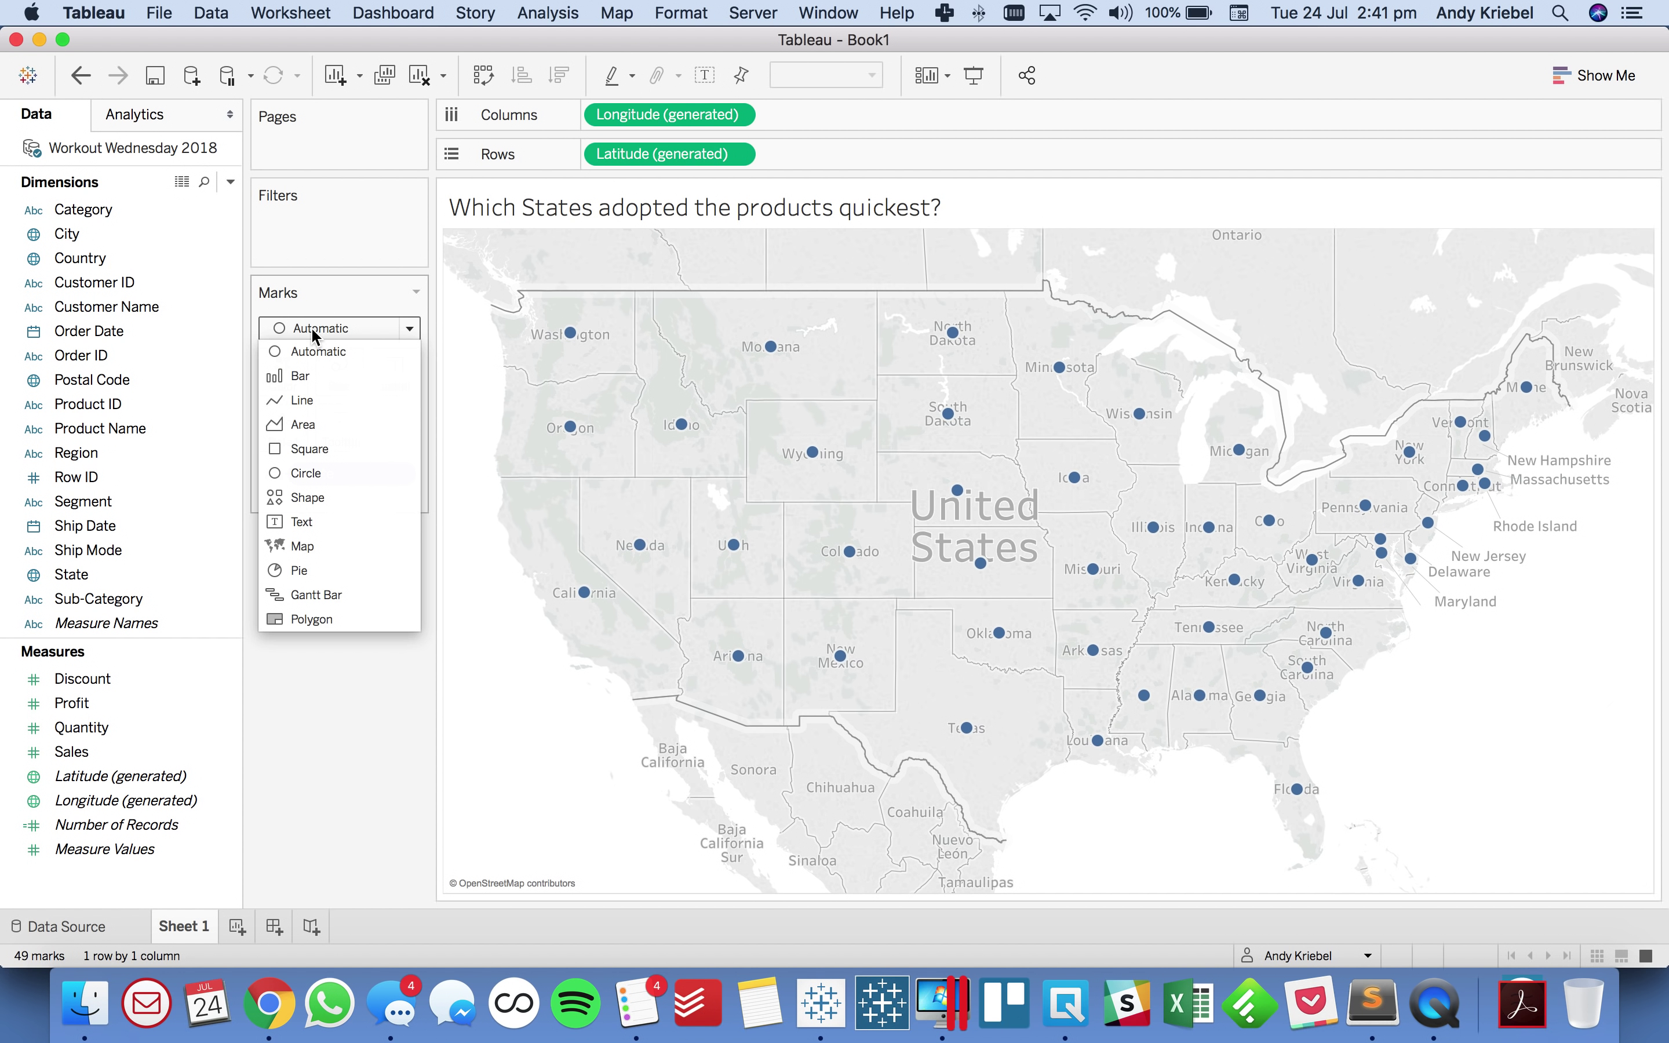
pyautogui.click(328, 545)
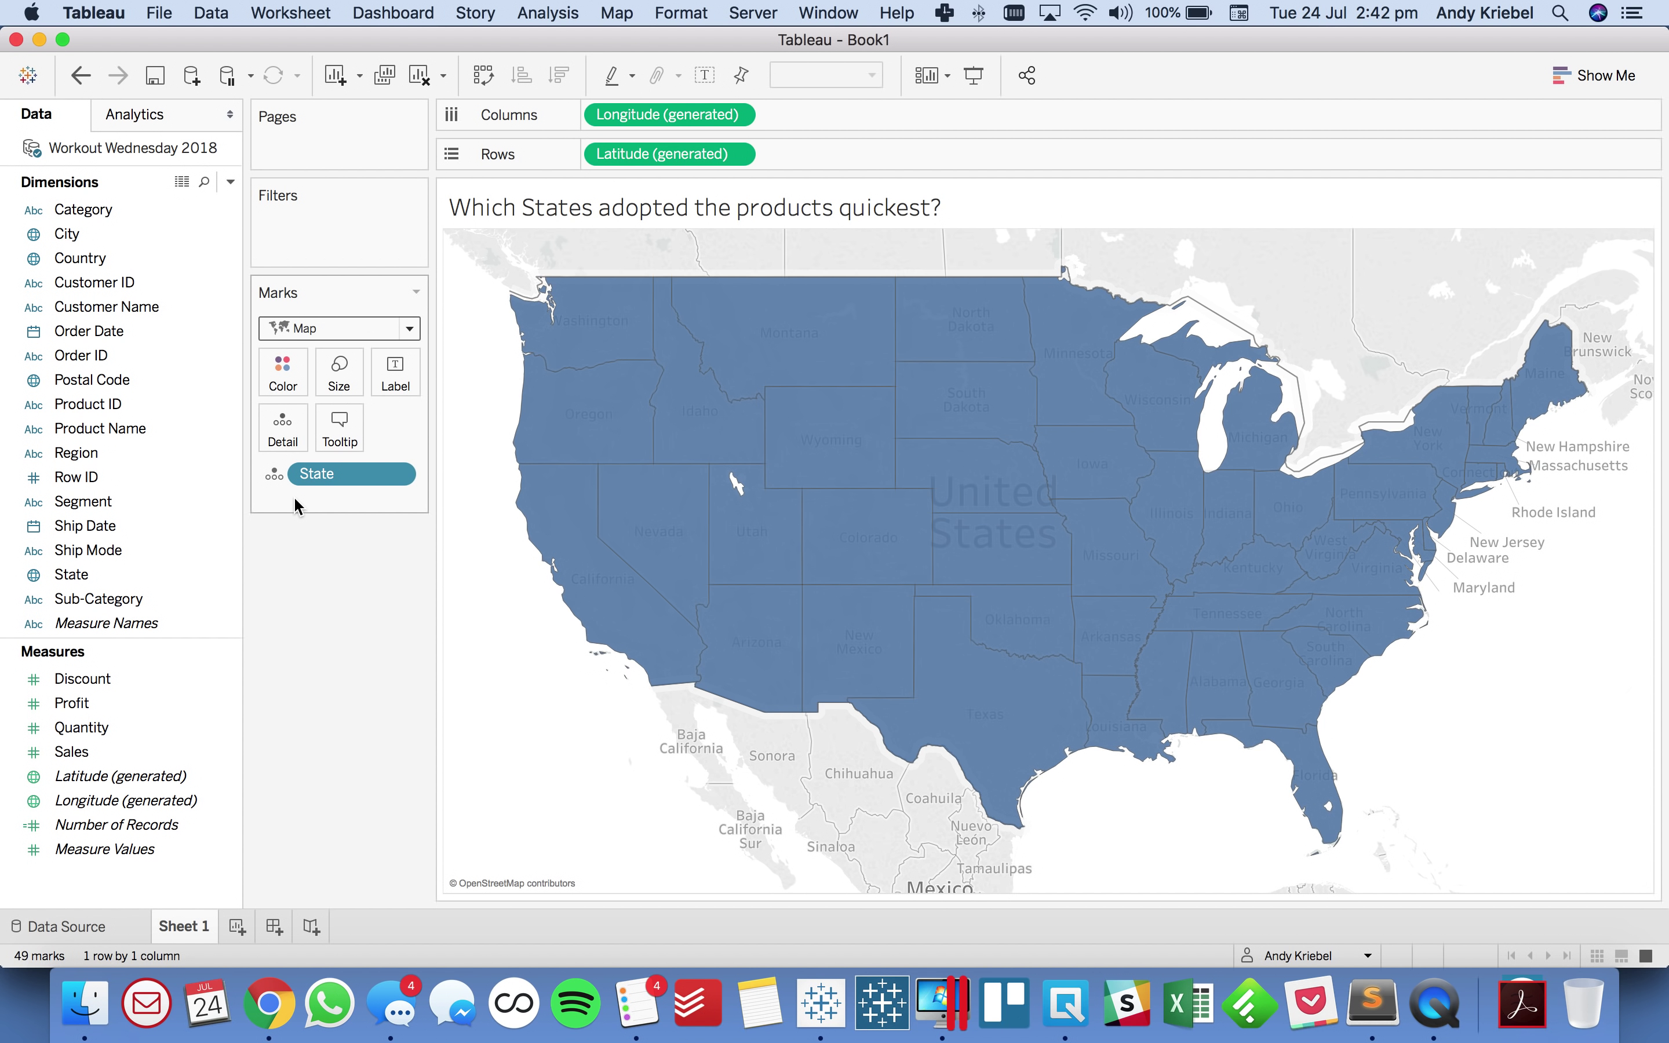
pyautogui.click(232, 181)
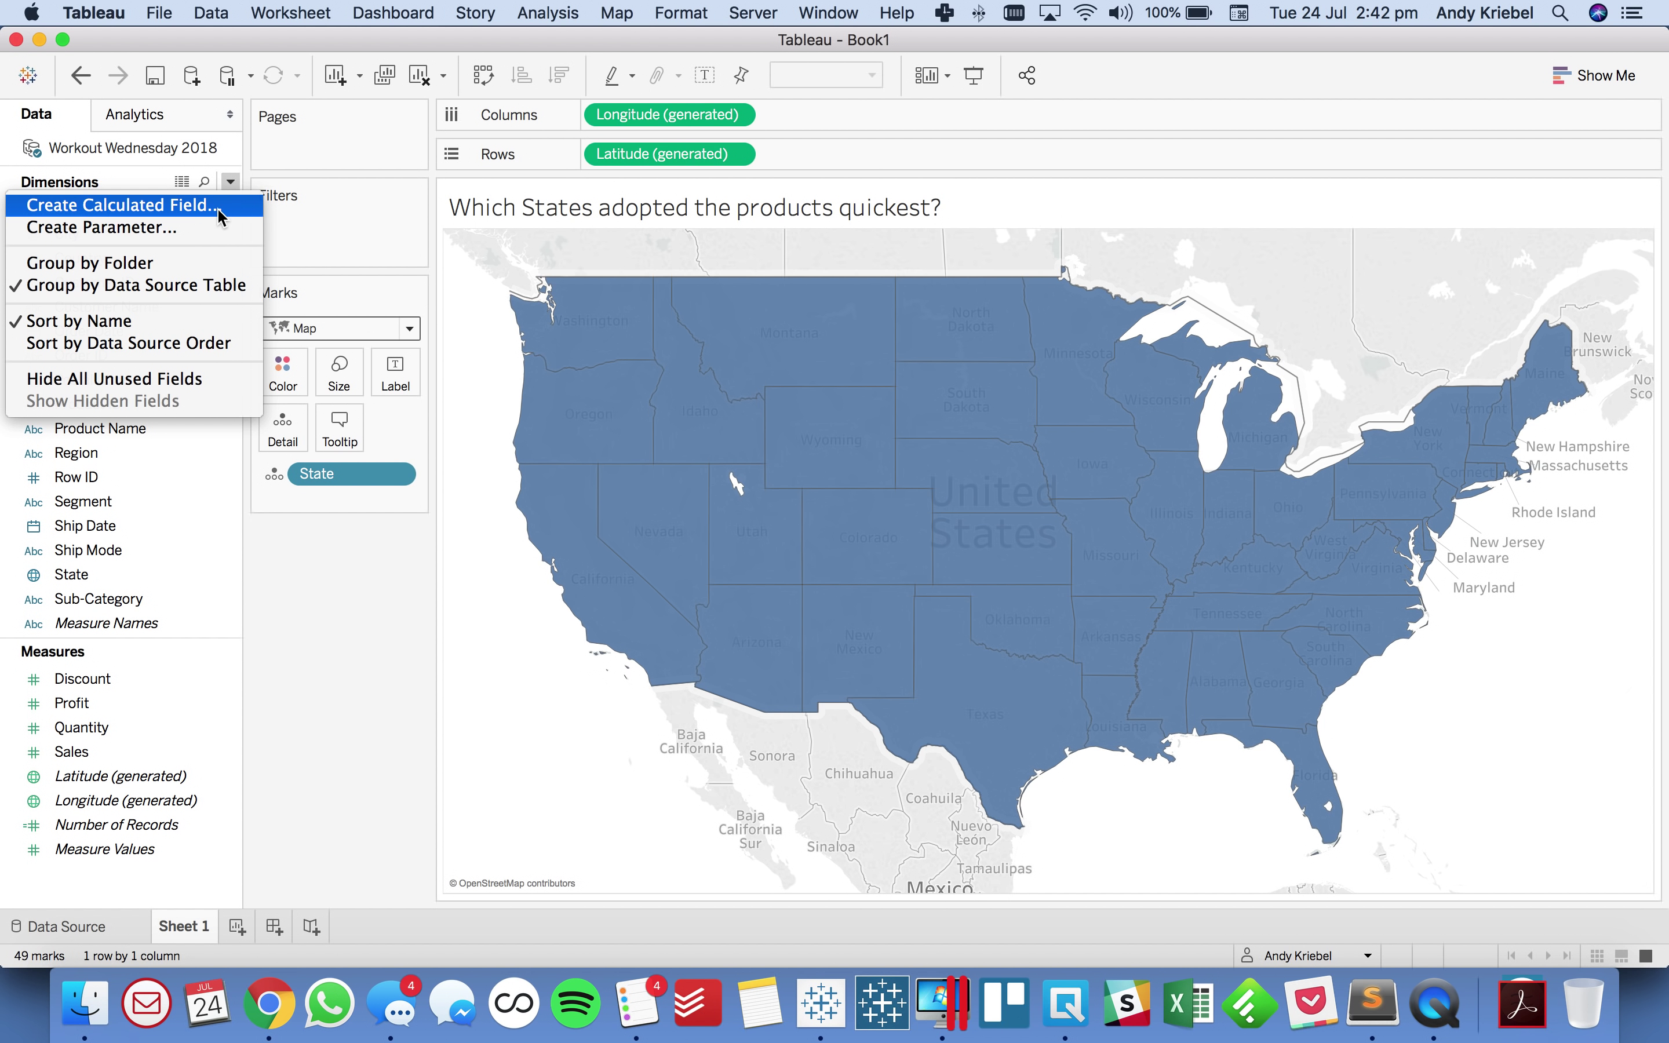
# Step: Start a calculated field named 'State Order Date Percentile' with the RANK_PERCENTILE function
pyautogui.click(104, 201)
pyautogui.write('S')
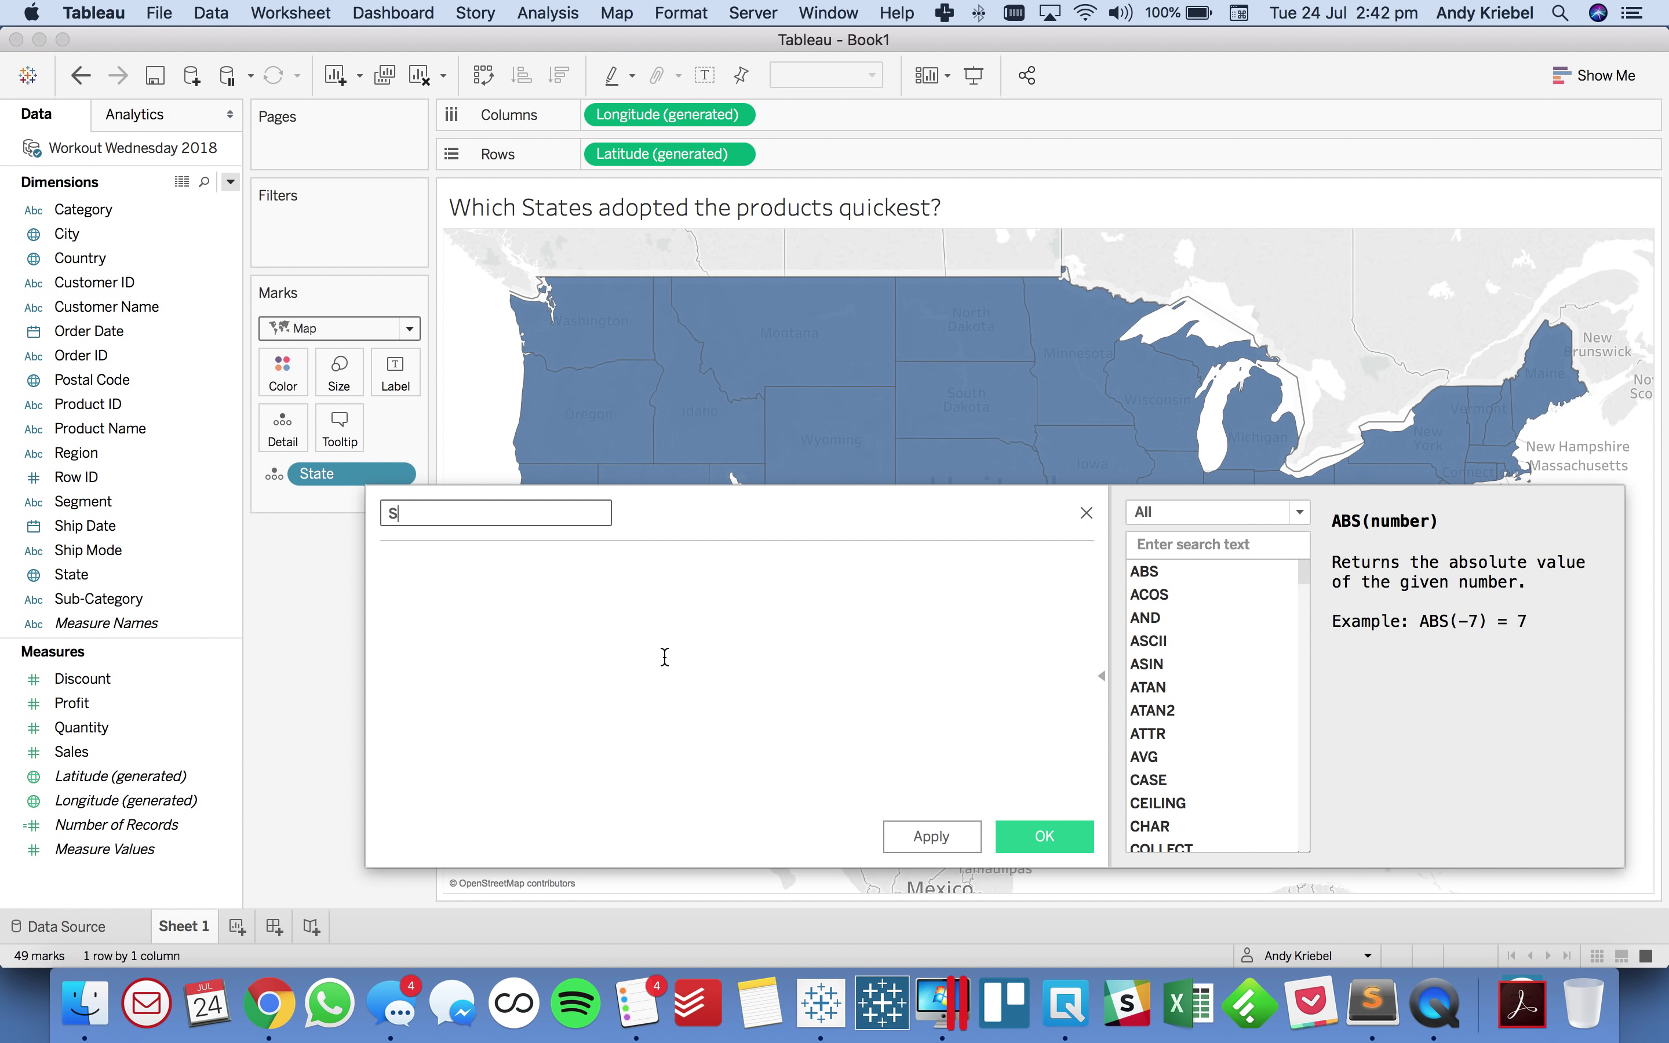
pyautogui.write('tate Order Date Percentile')
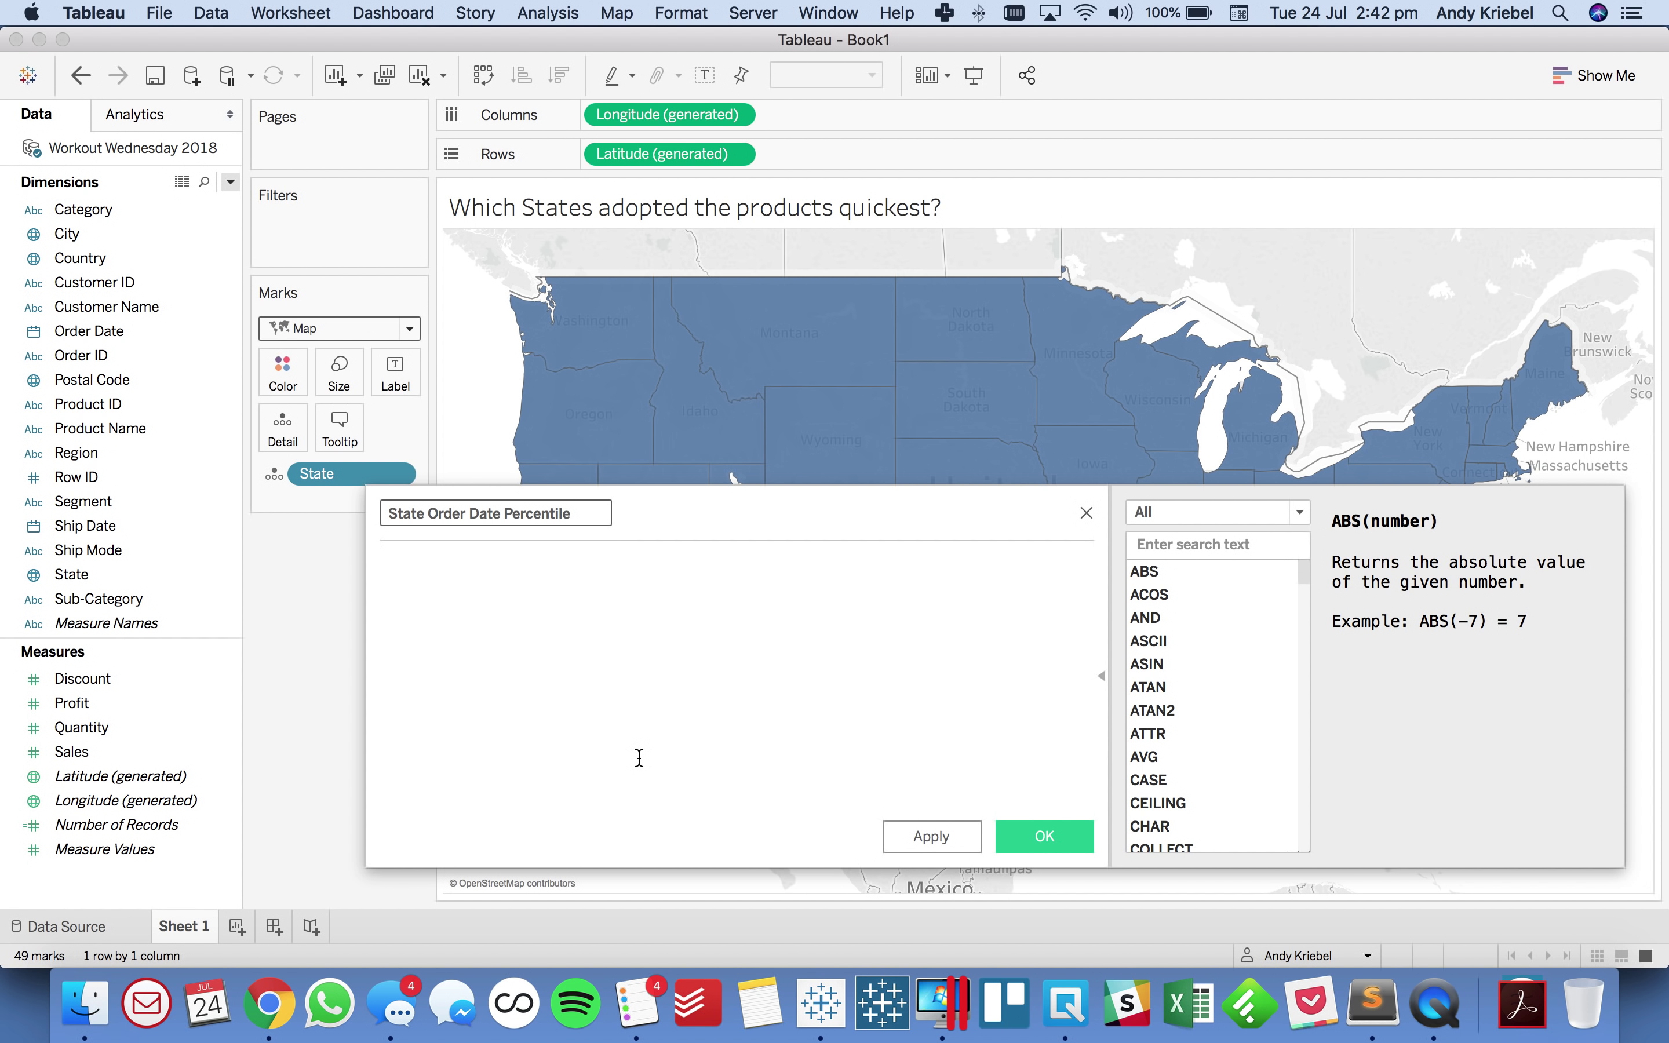
pyautogui.click(639, 757)
pyautogui.write('rank')
pyautogui.press('Down')
pyautogui.press('Down')
pyautogui.press('Down')
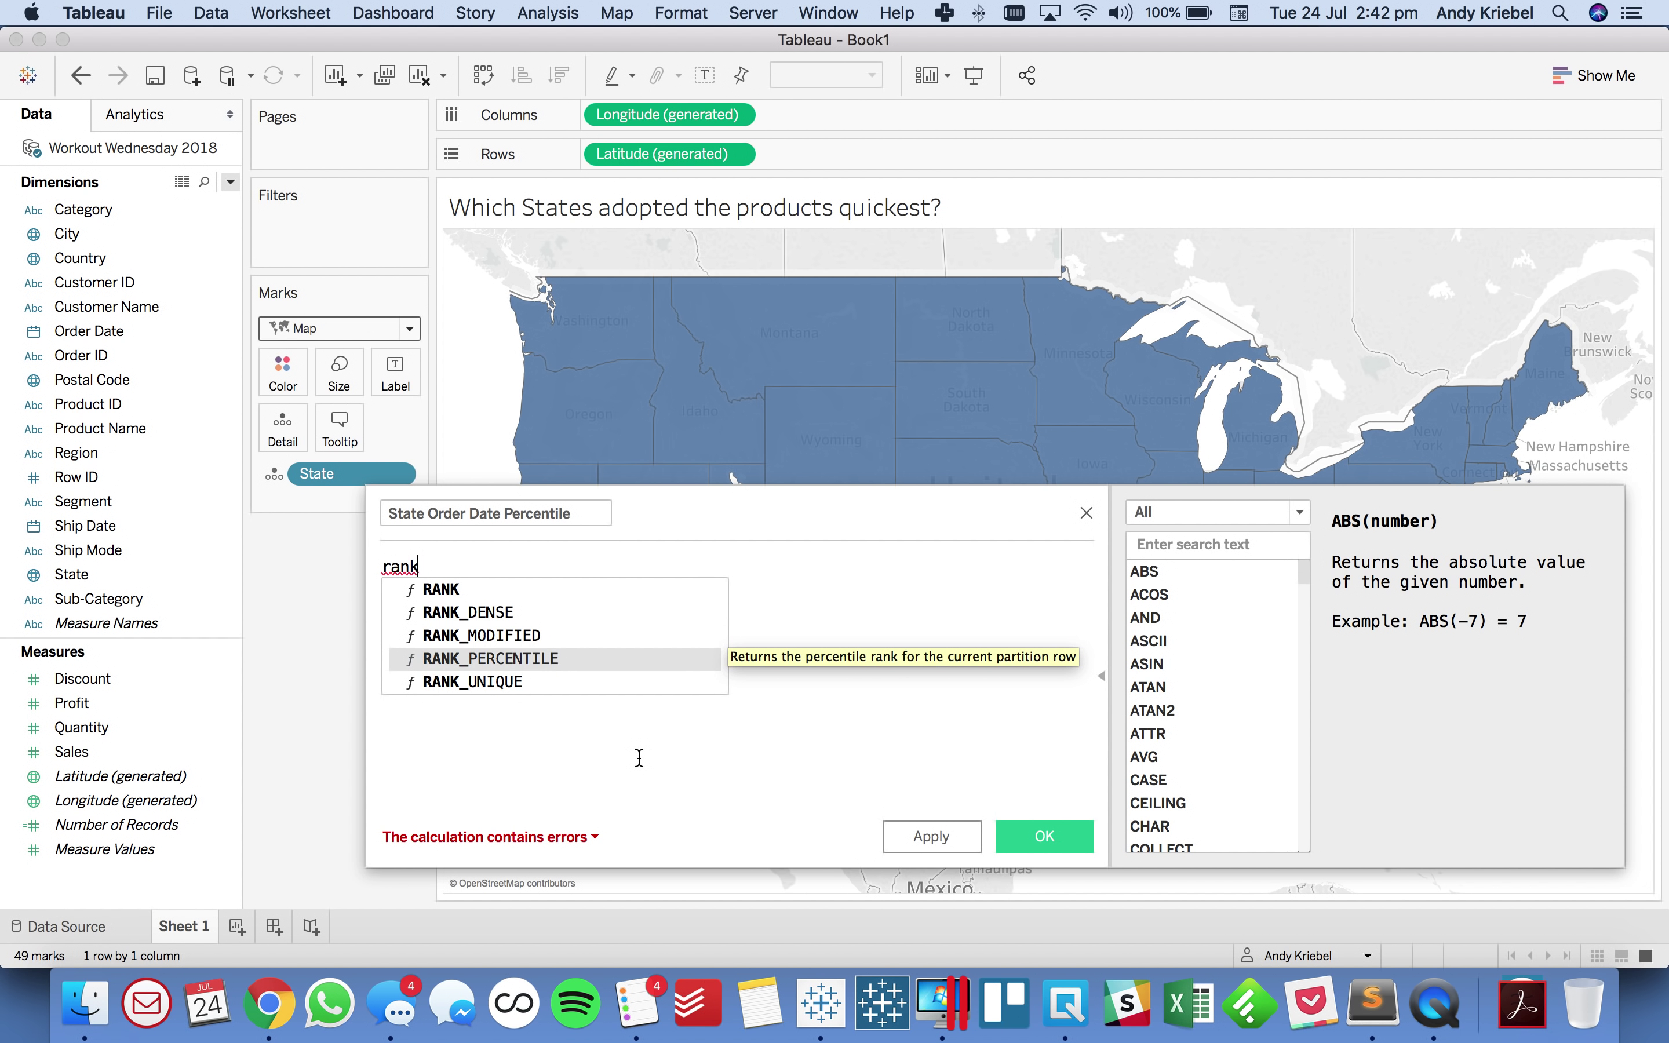
pyautogui.press('Return')
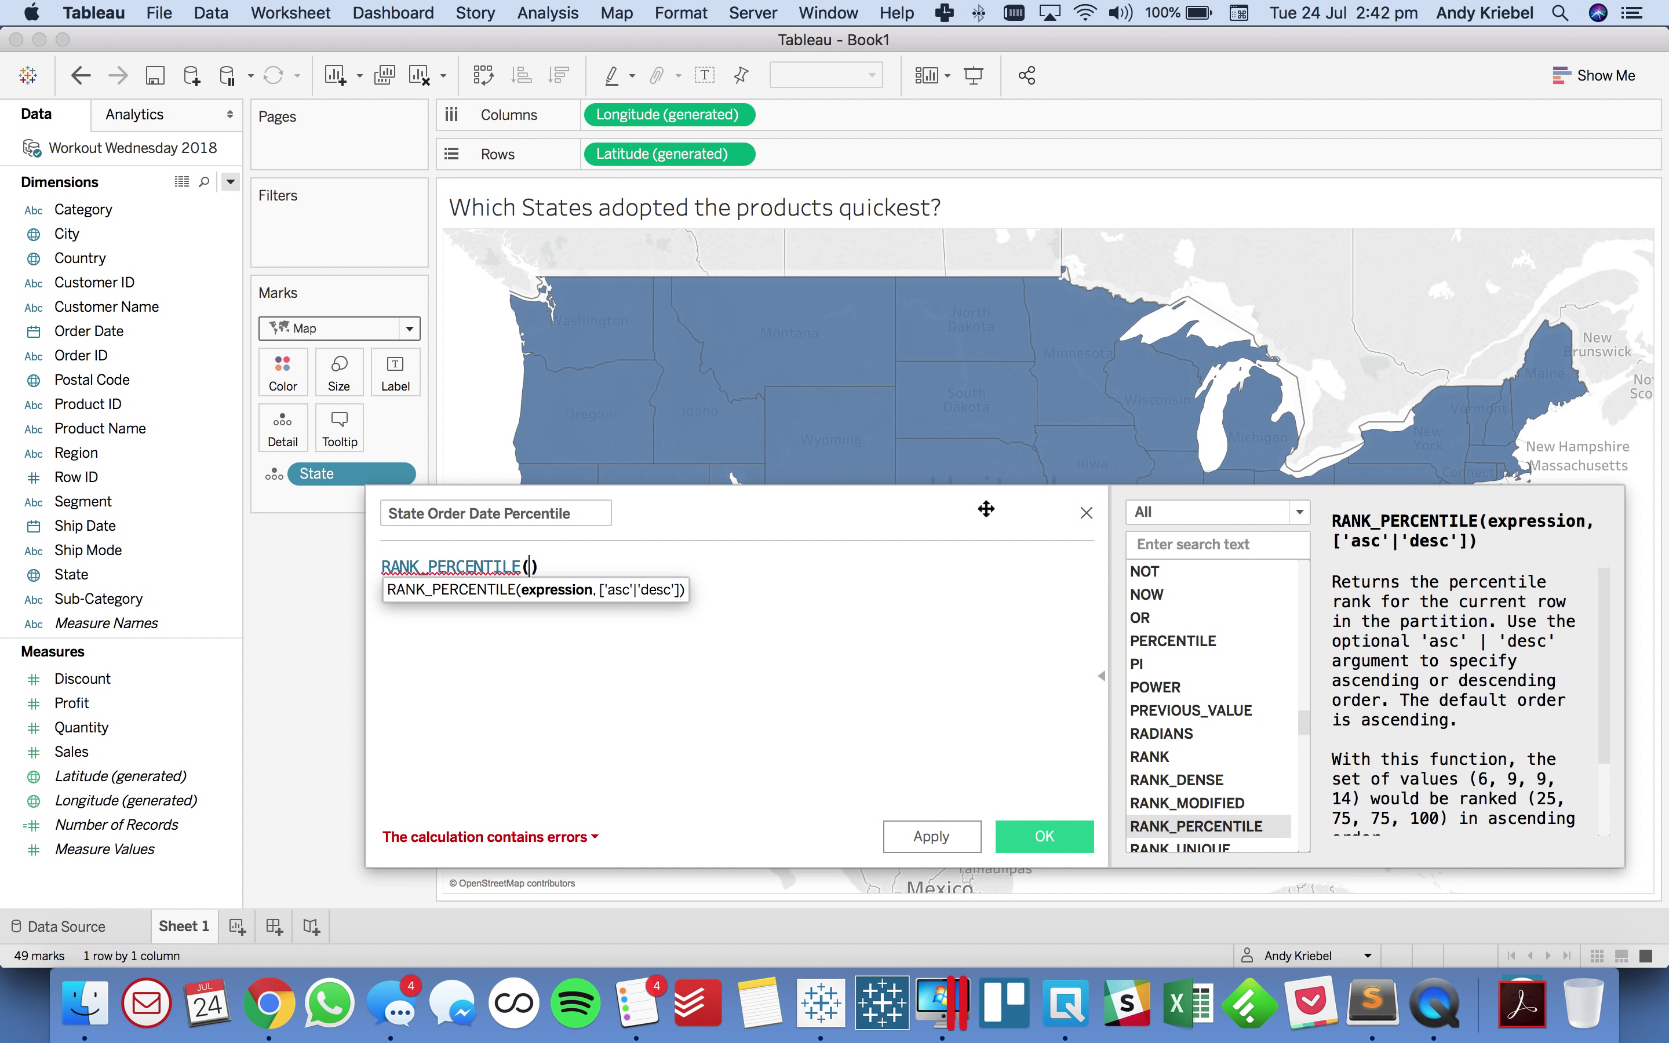
# Step: Complete the formula as RANK_PERCENTILE(MIN([Order Date])), save it, and drag it onto Color
pyautogui.moveTo(987, 499); pyautogui.dragTo(787, 454)
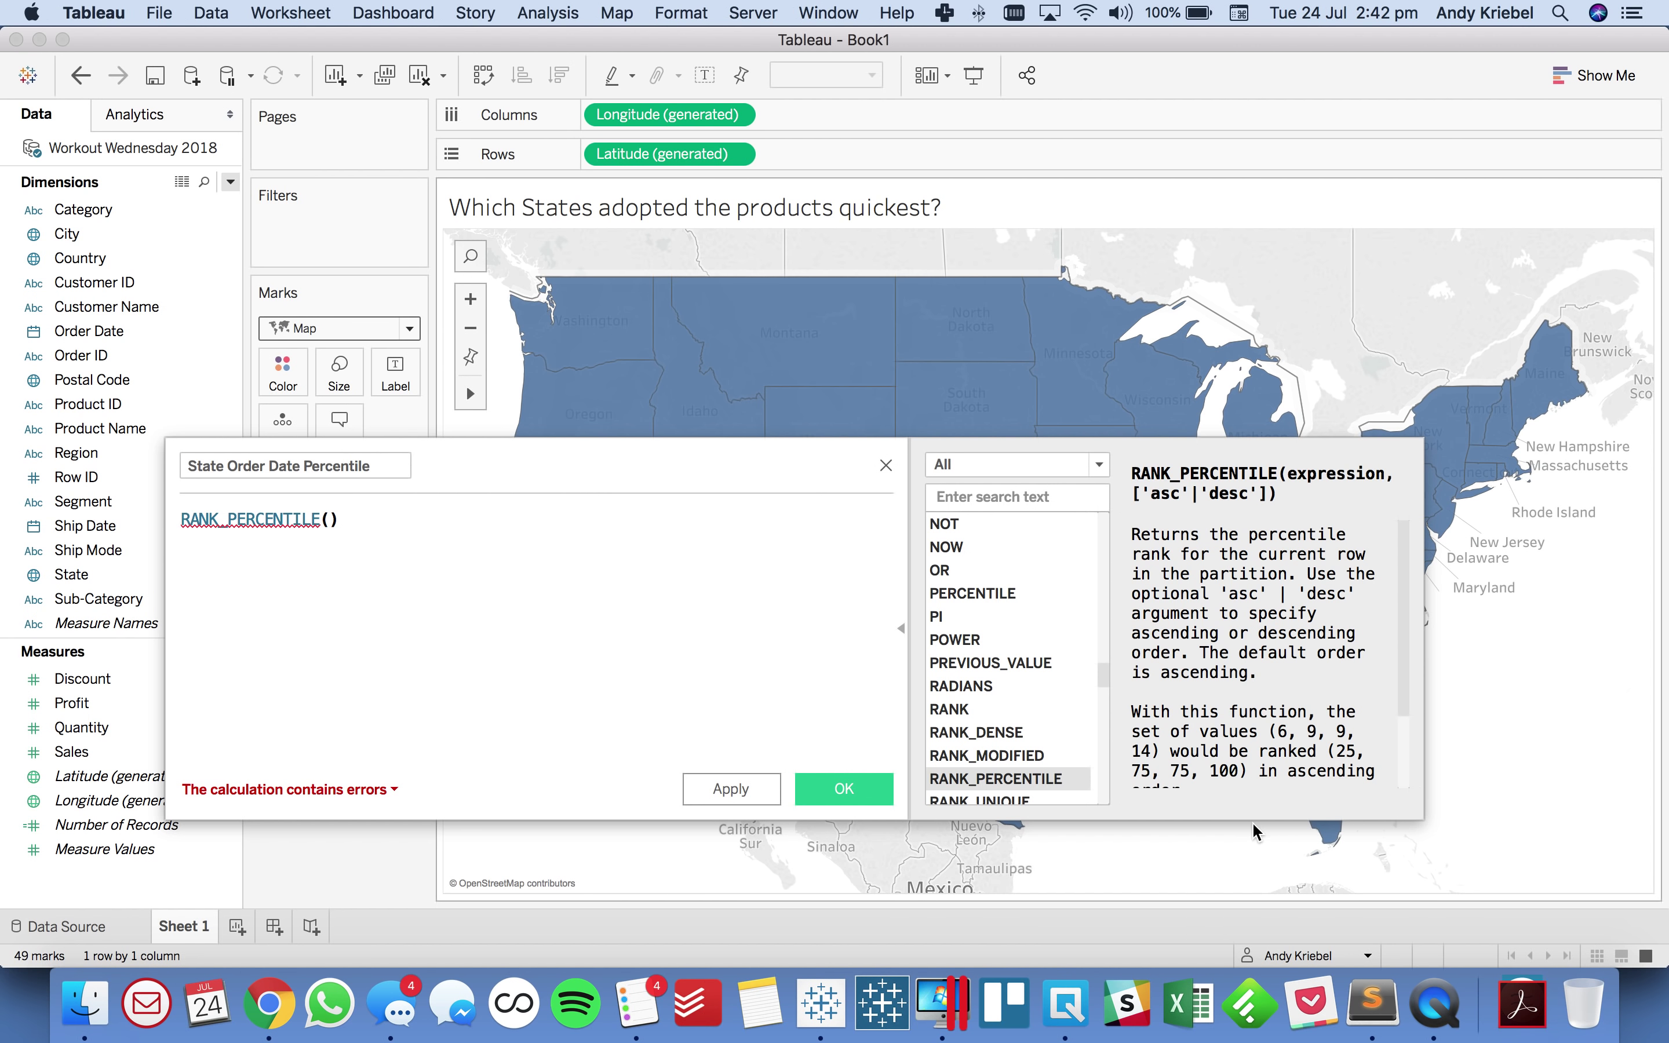
pyautogui.moveTo(1254, 817); pyautogui.dragTo(1252, 912)
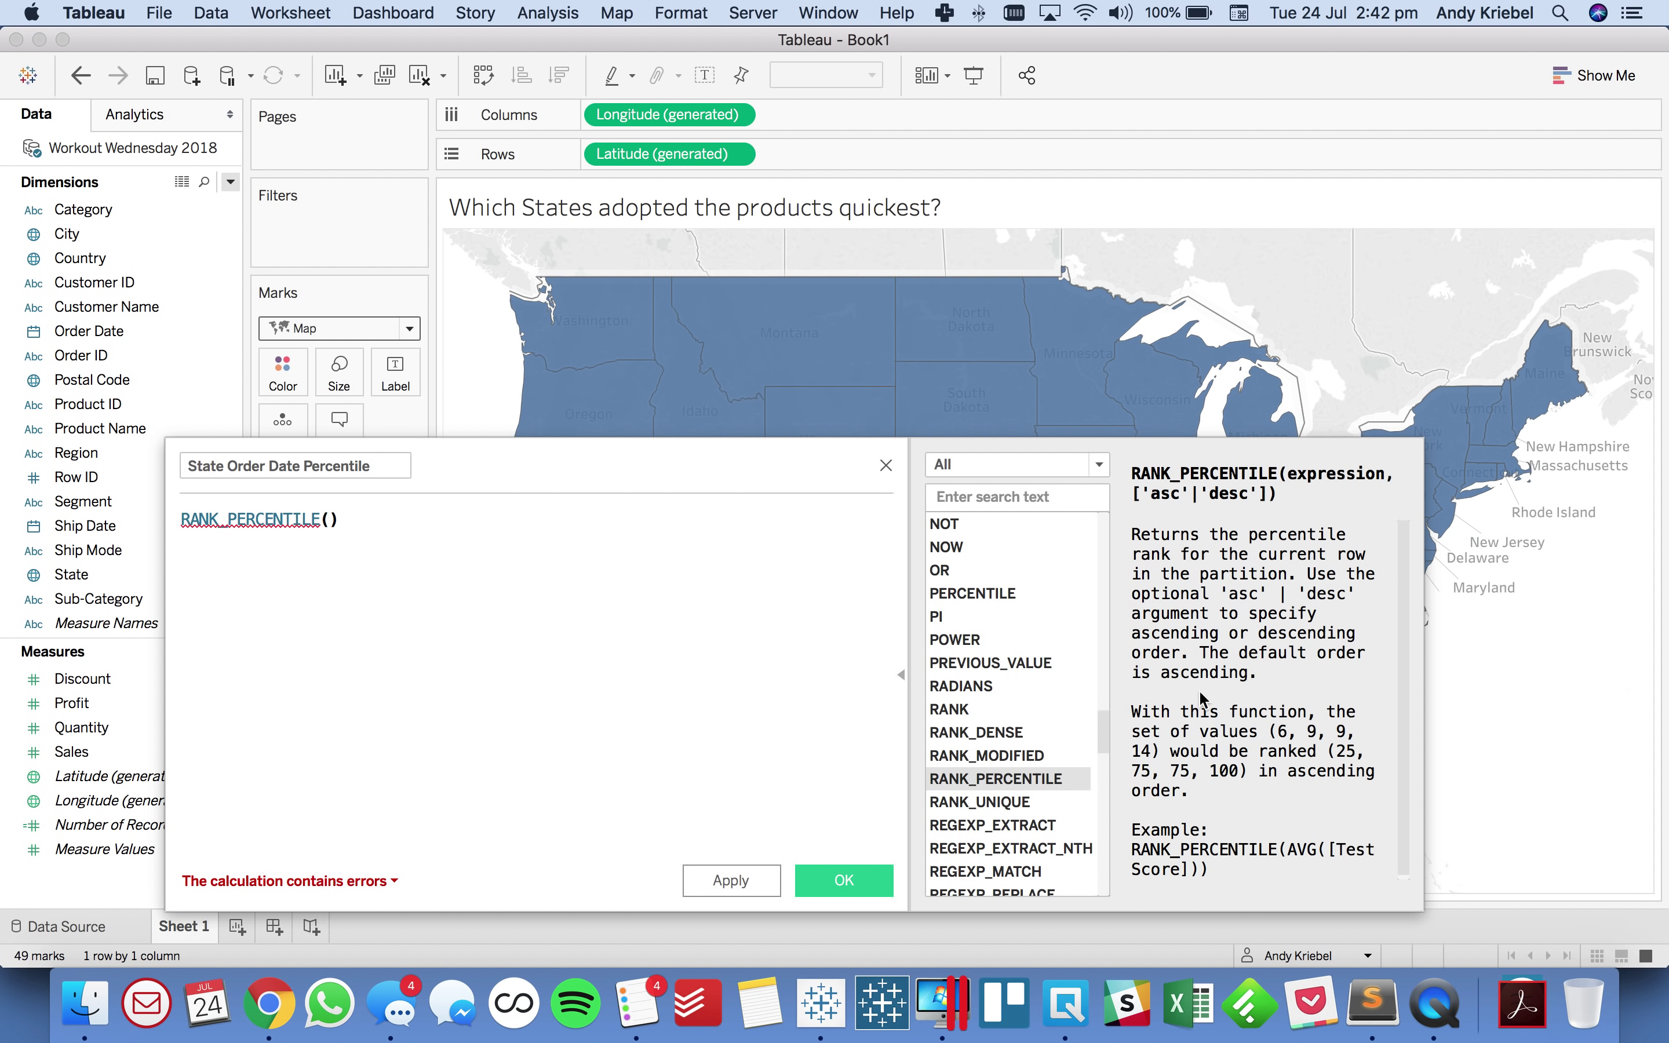
pyautogui.moveTo(1115, 438); pyautogui.dragTo(1117, 355)
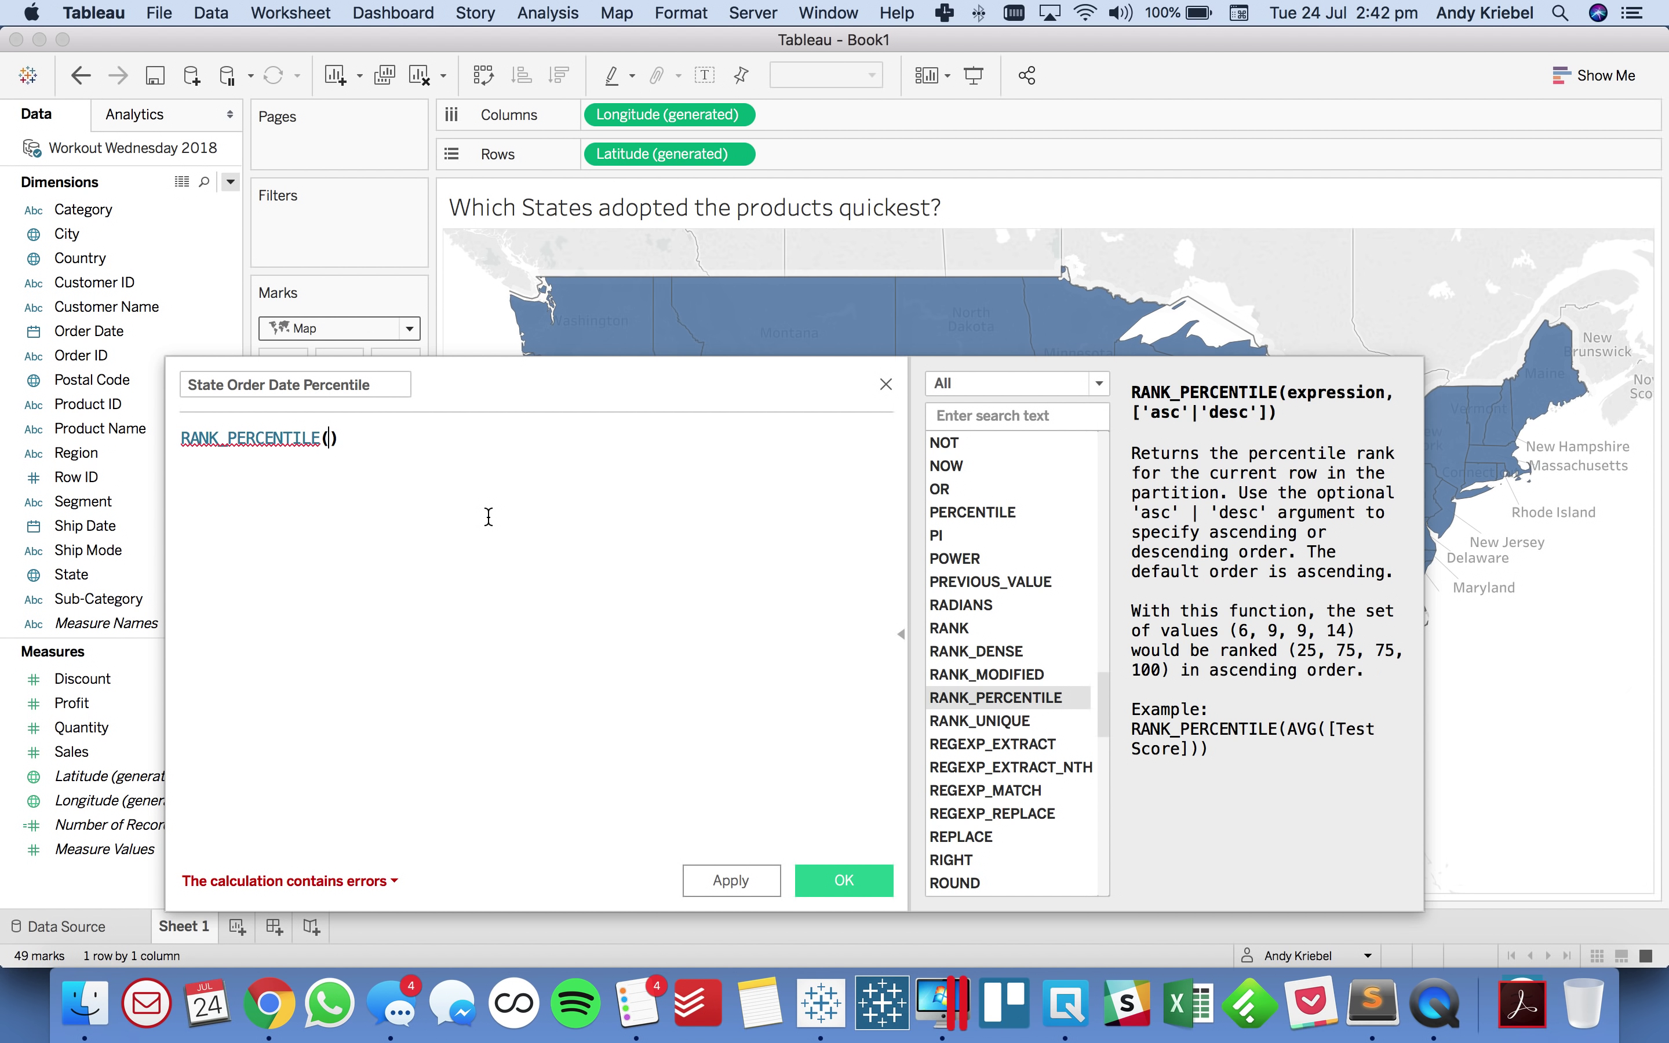
pyautogui.write('min')
pyautogui.press('Return')
pyautogui.write('ord')
pyautogui.press('Return')
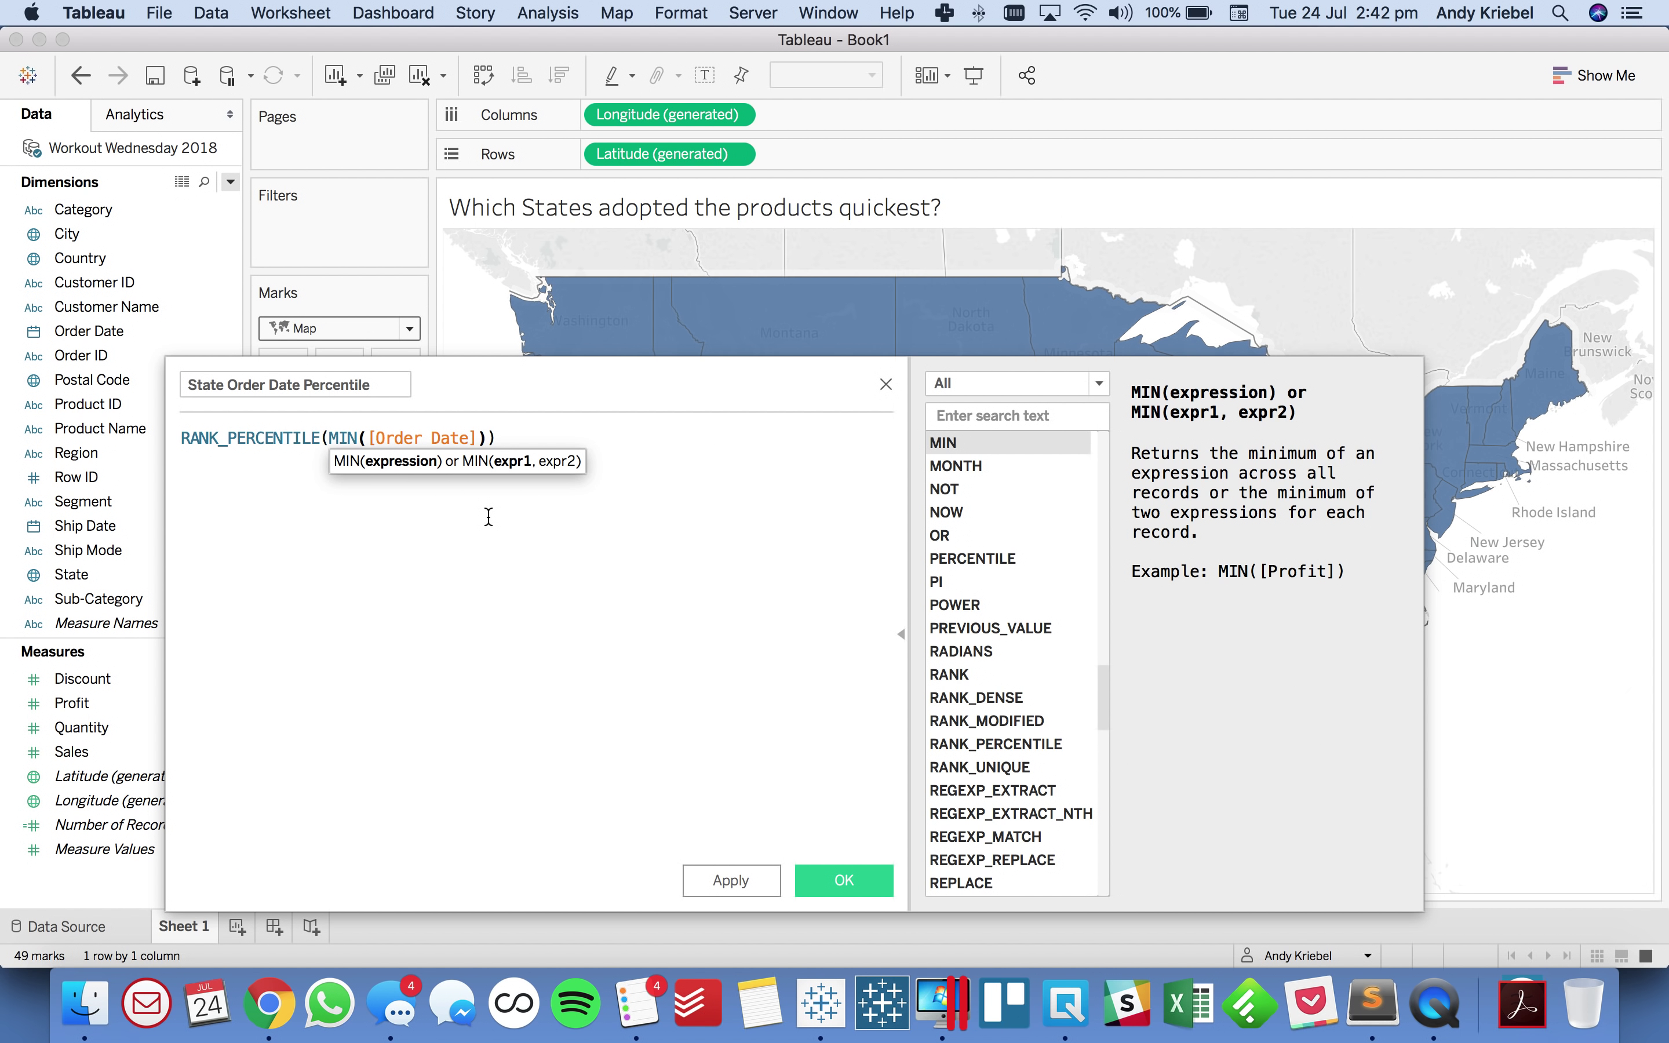
pyautogui.press('Right')
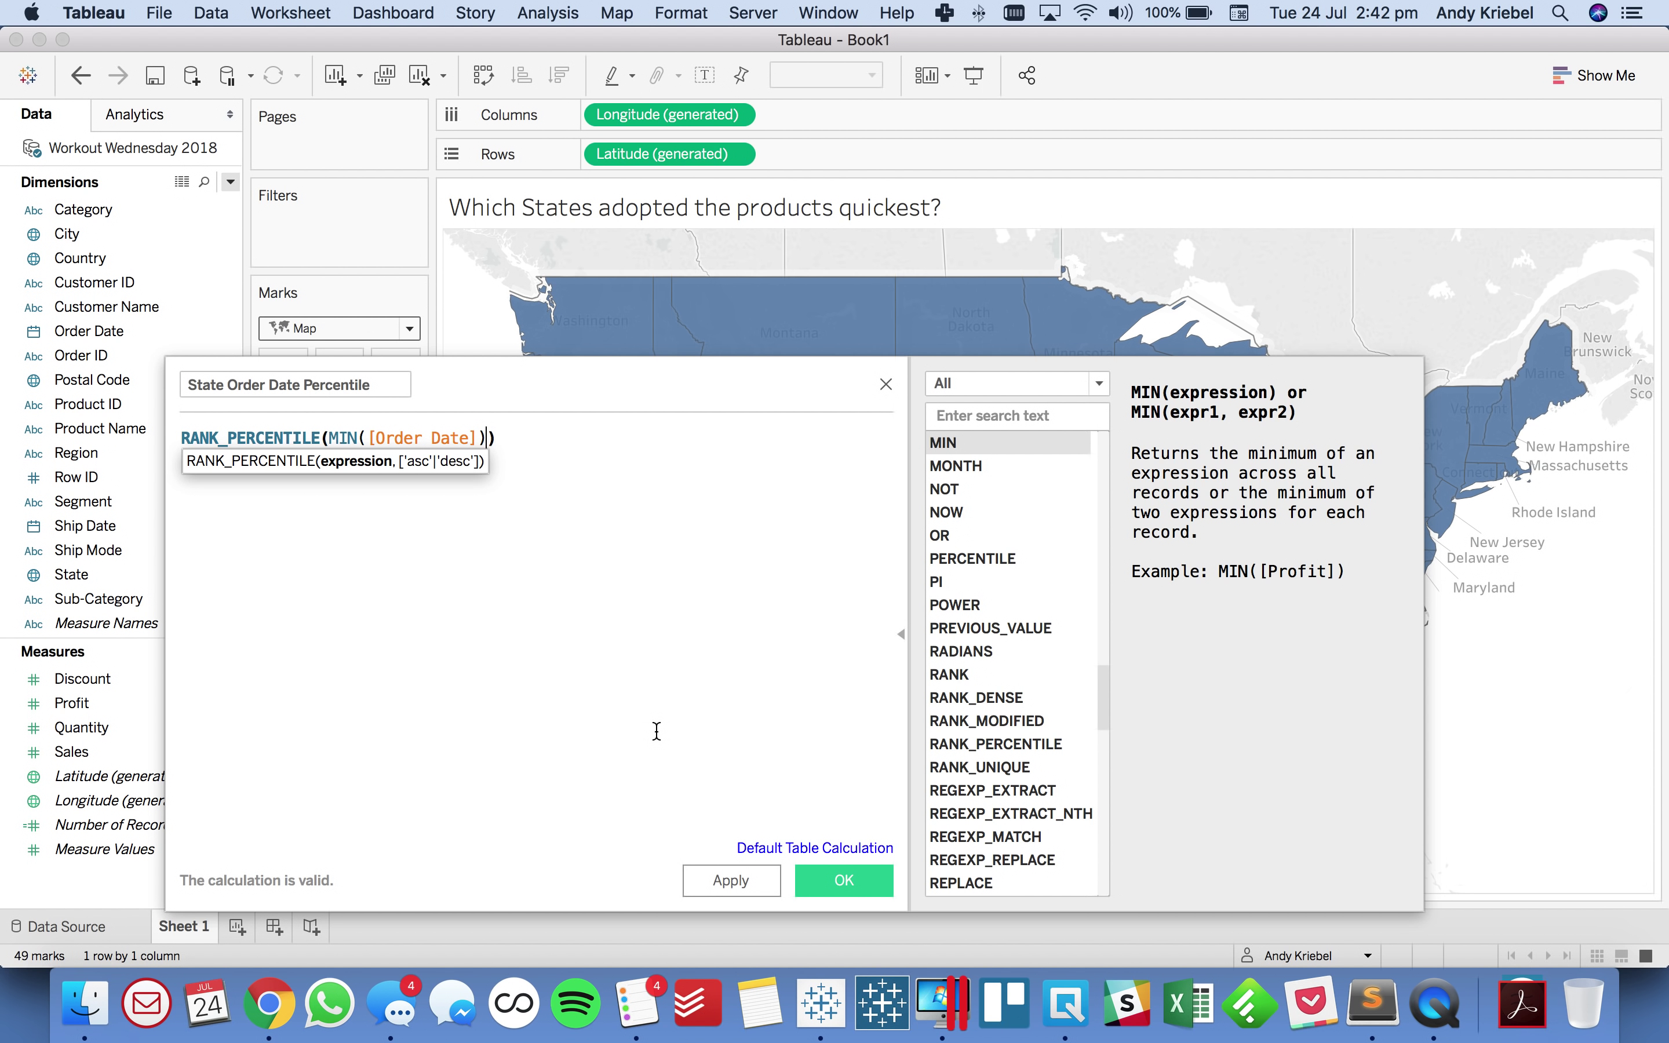
pyautogui.click(842, 880)
pyautogui.moveTo(95, 793); pyautogui.dragTo(279, 384)
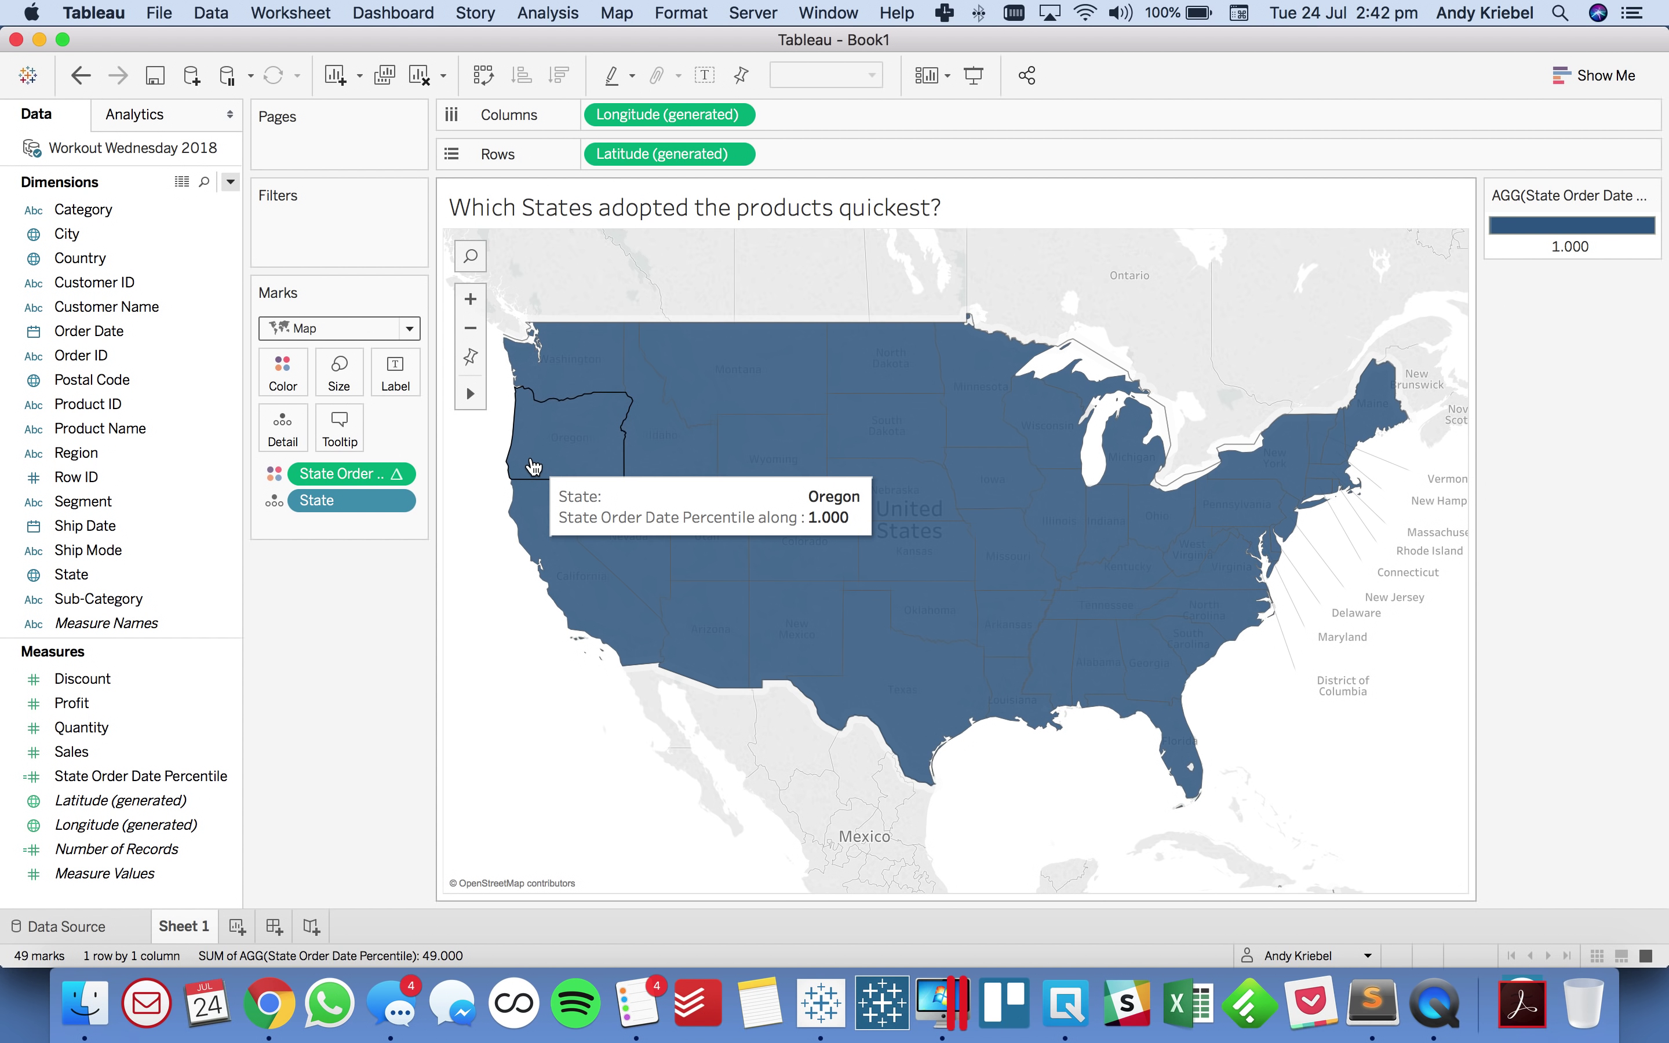
# Step: Set the percentile pill's Compute Using to State, shading states from 0.000 to 1.000
pyautogui.click(396, 474)
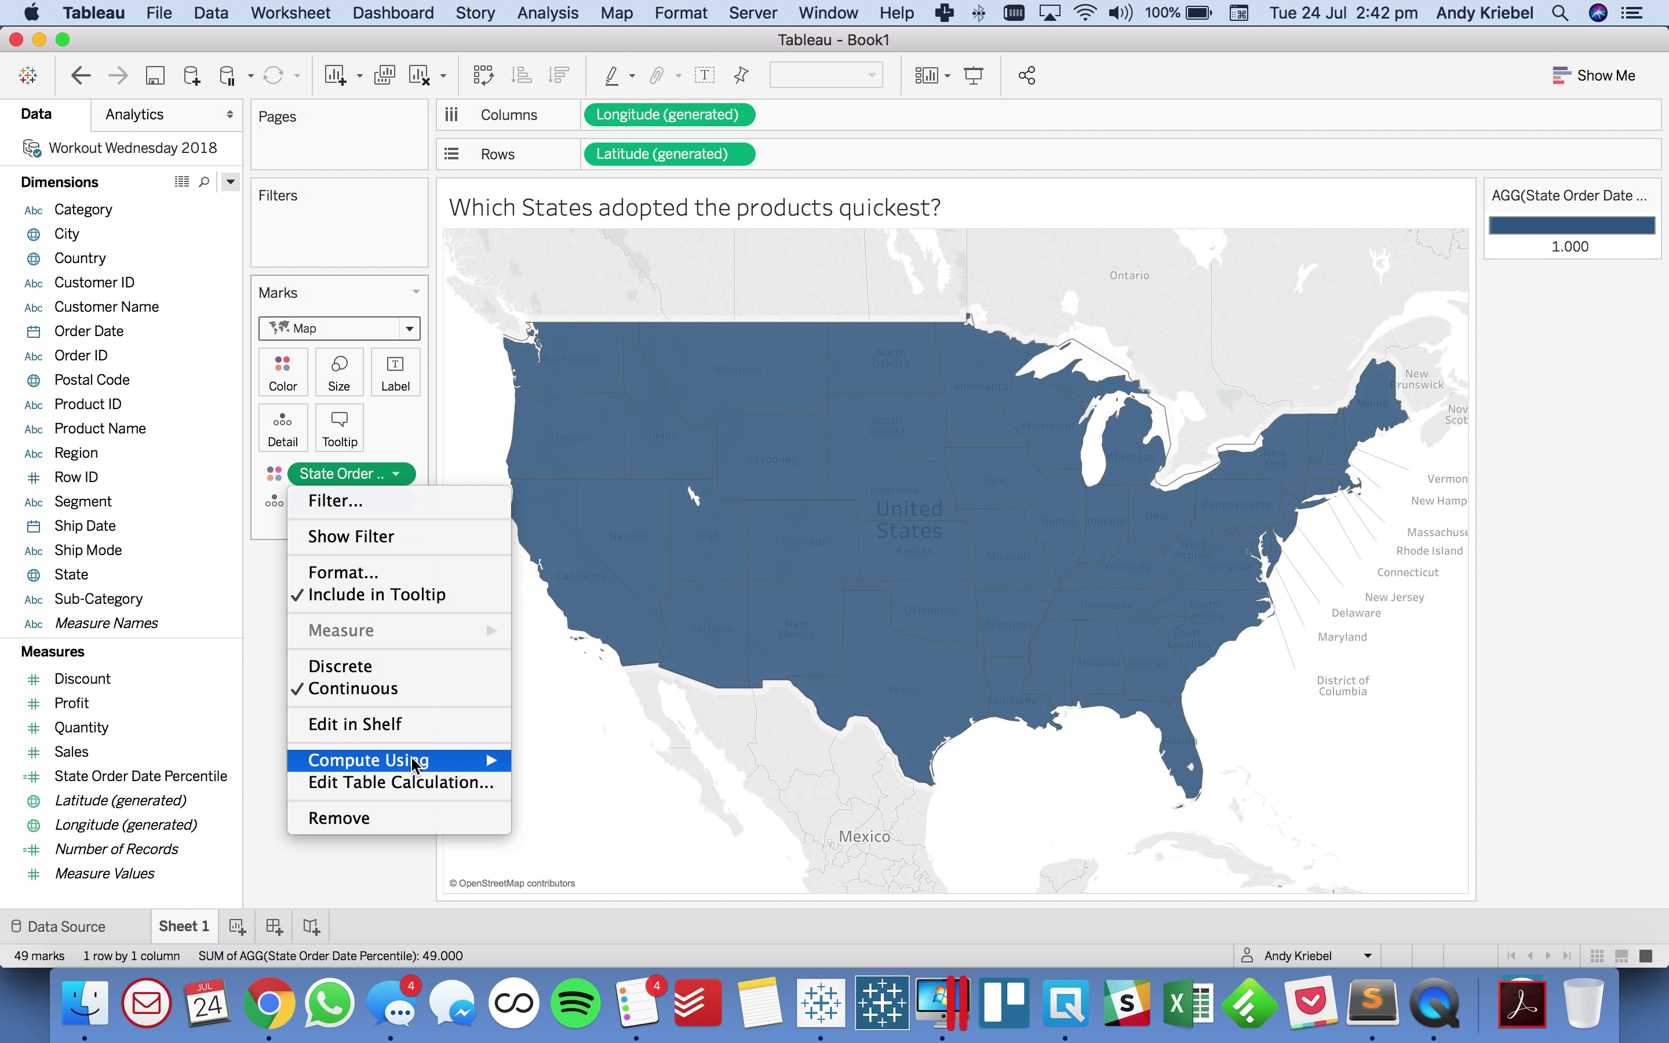
pyautogui.moveTo(414, 761)
pyautogui.click(559, 810)
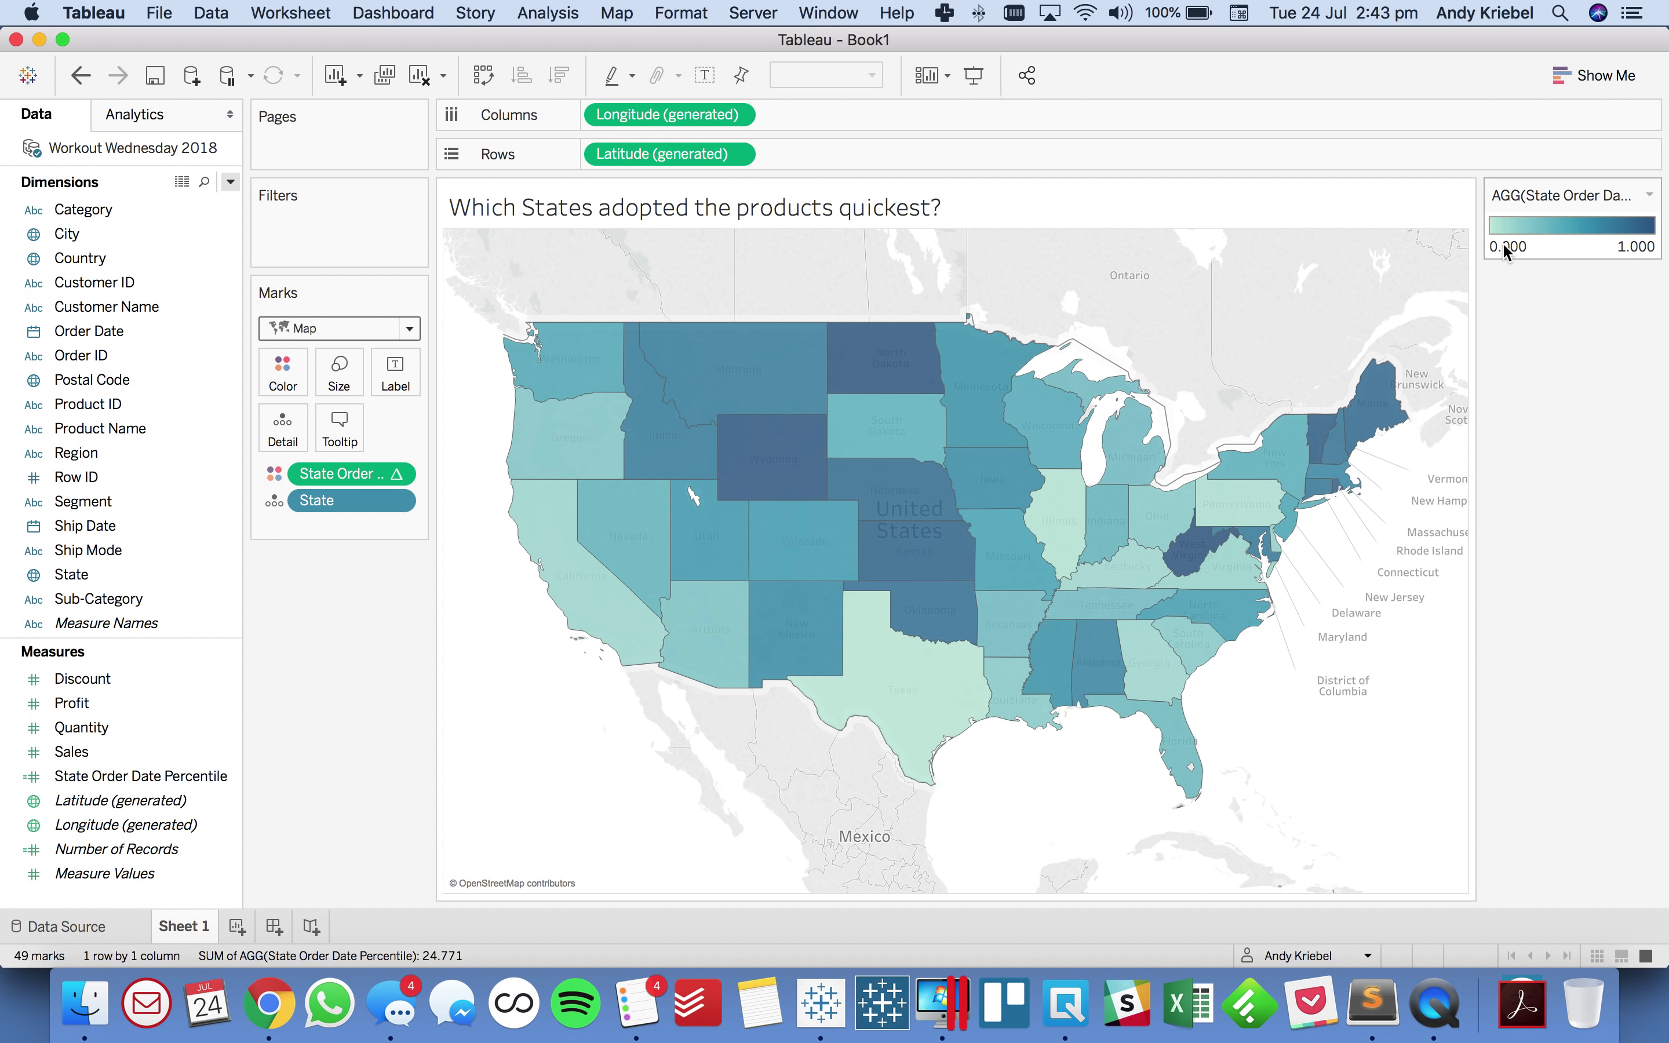
pyautogui.moveTo(915, 688)
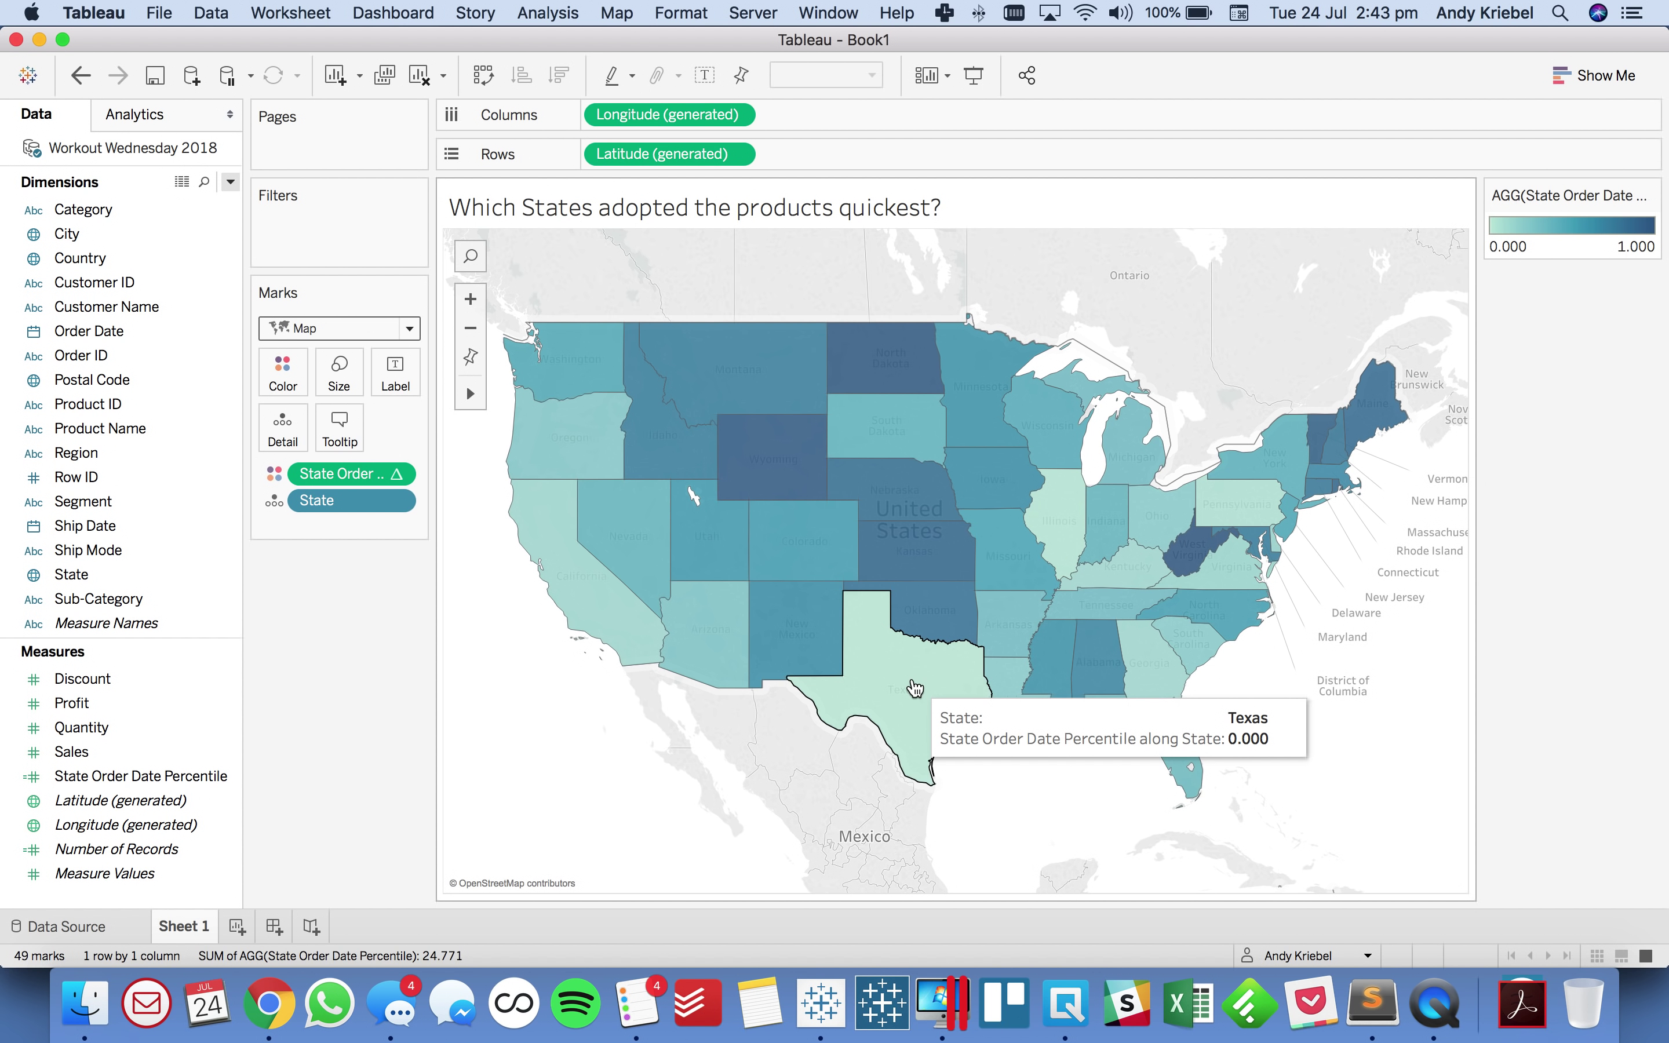
pyautogui.rightClick(76, 213)
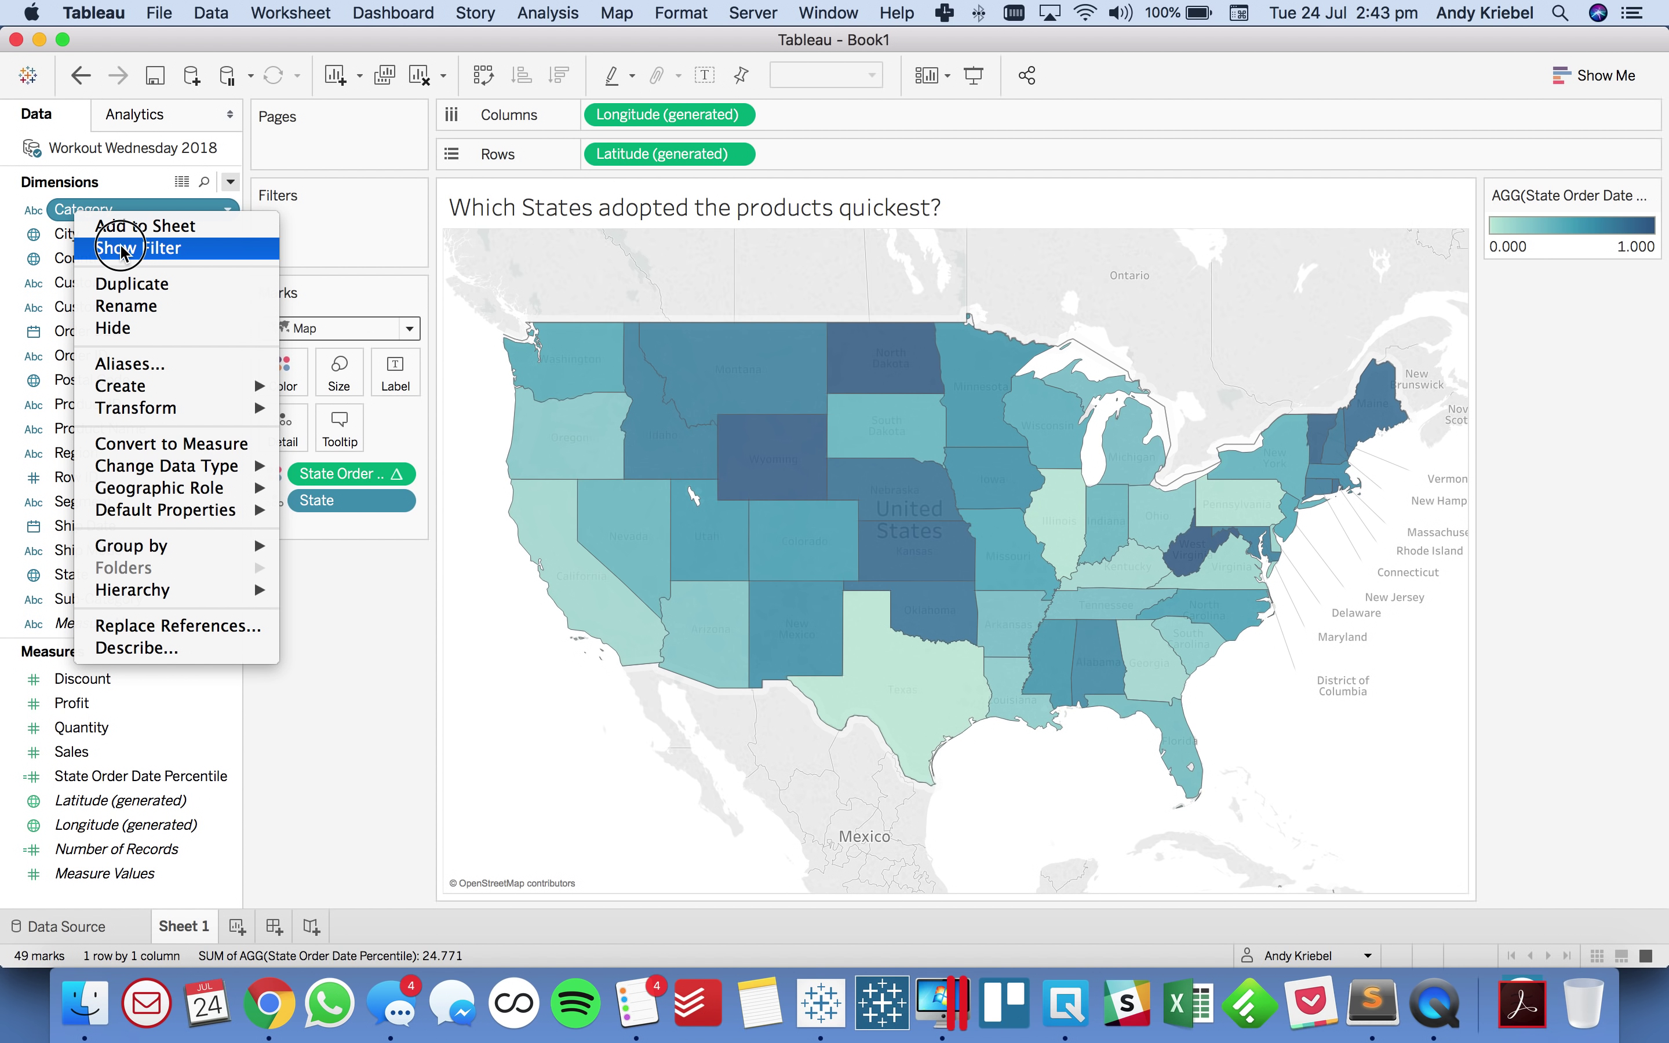
# Step: Add a Category filter keeping only Furniture, excluding Office Supplies and Technology
pyautogui.click(141, 250)
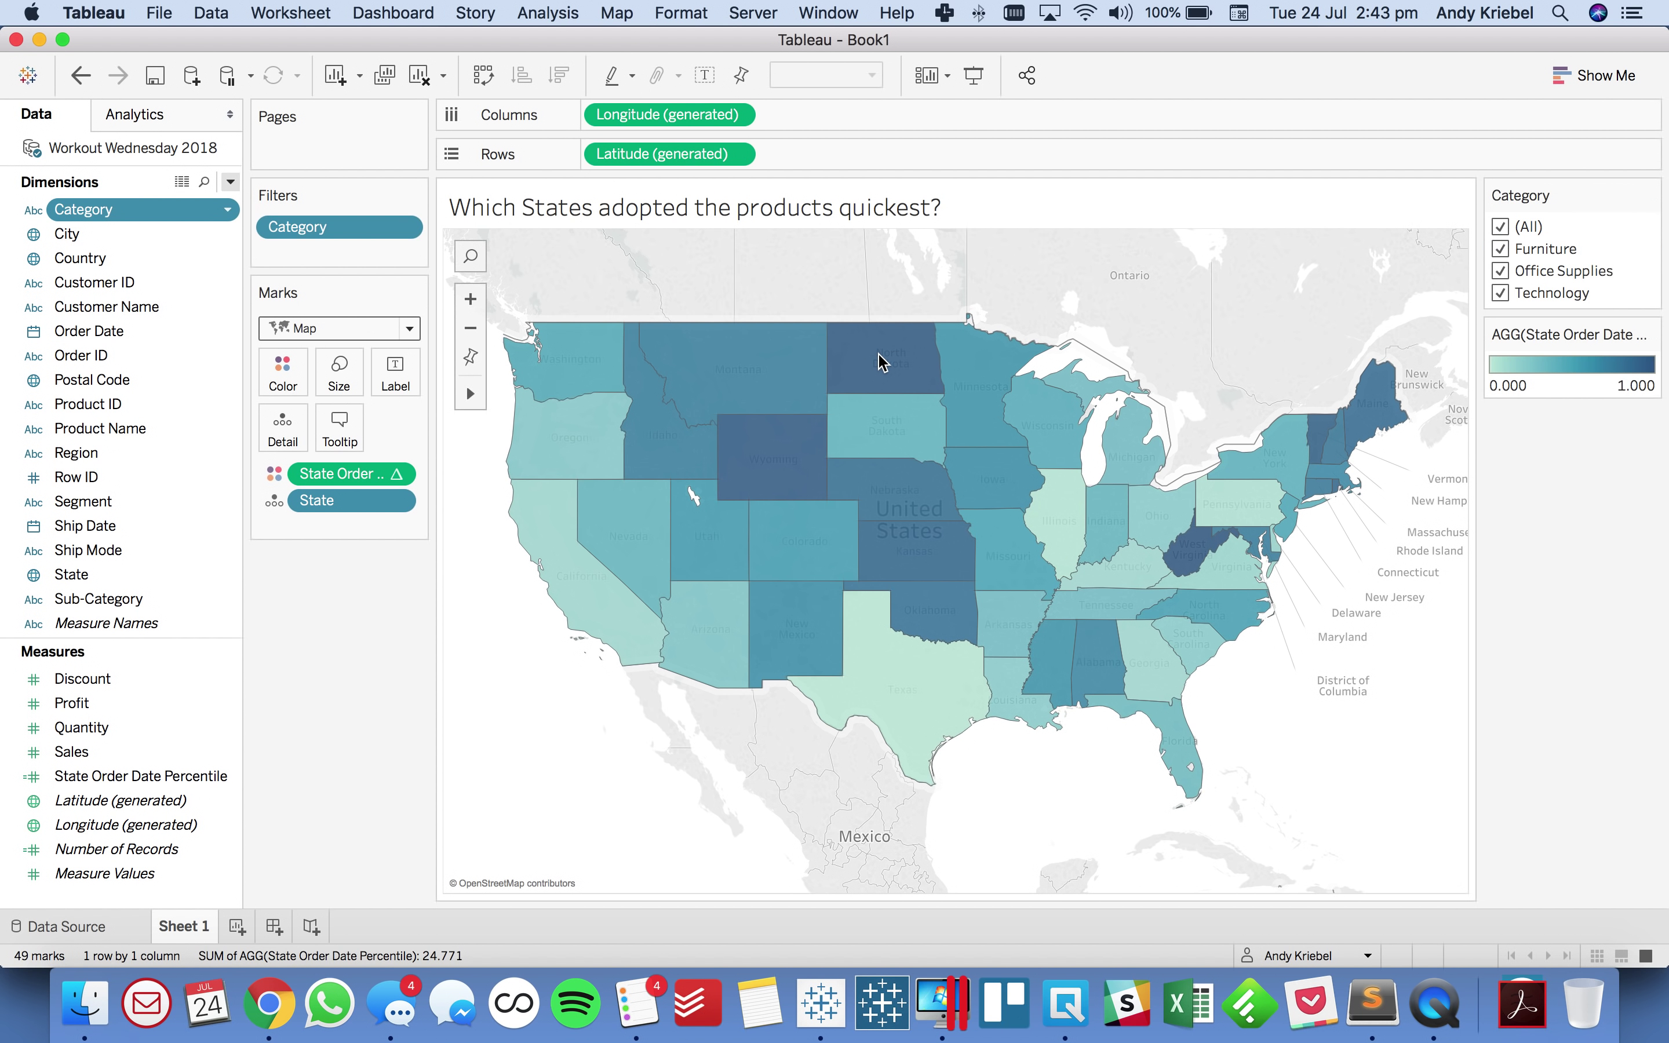
pyautogui.click(1501, 271)
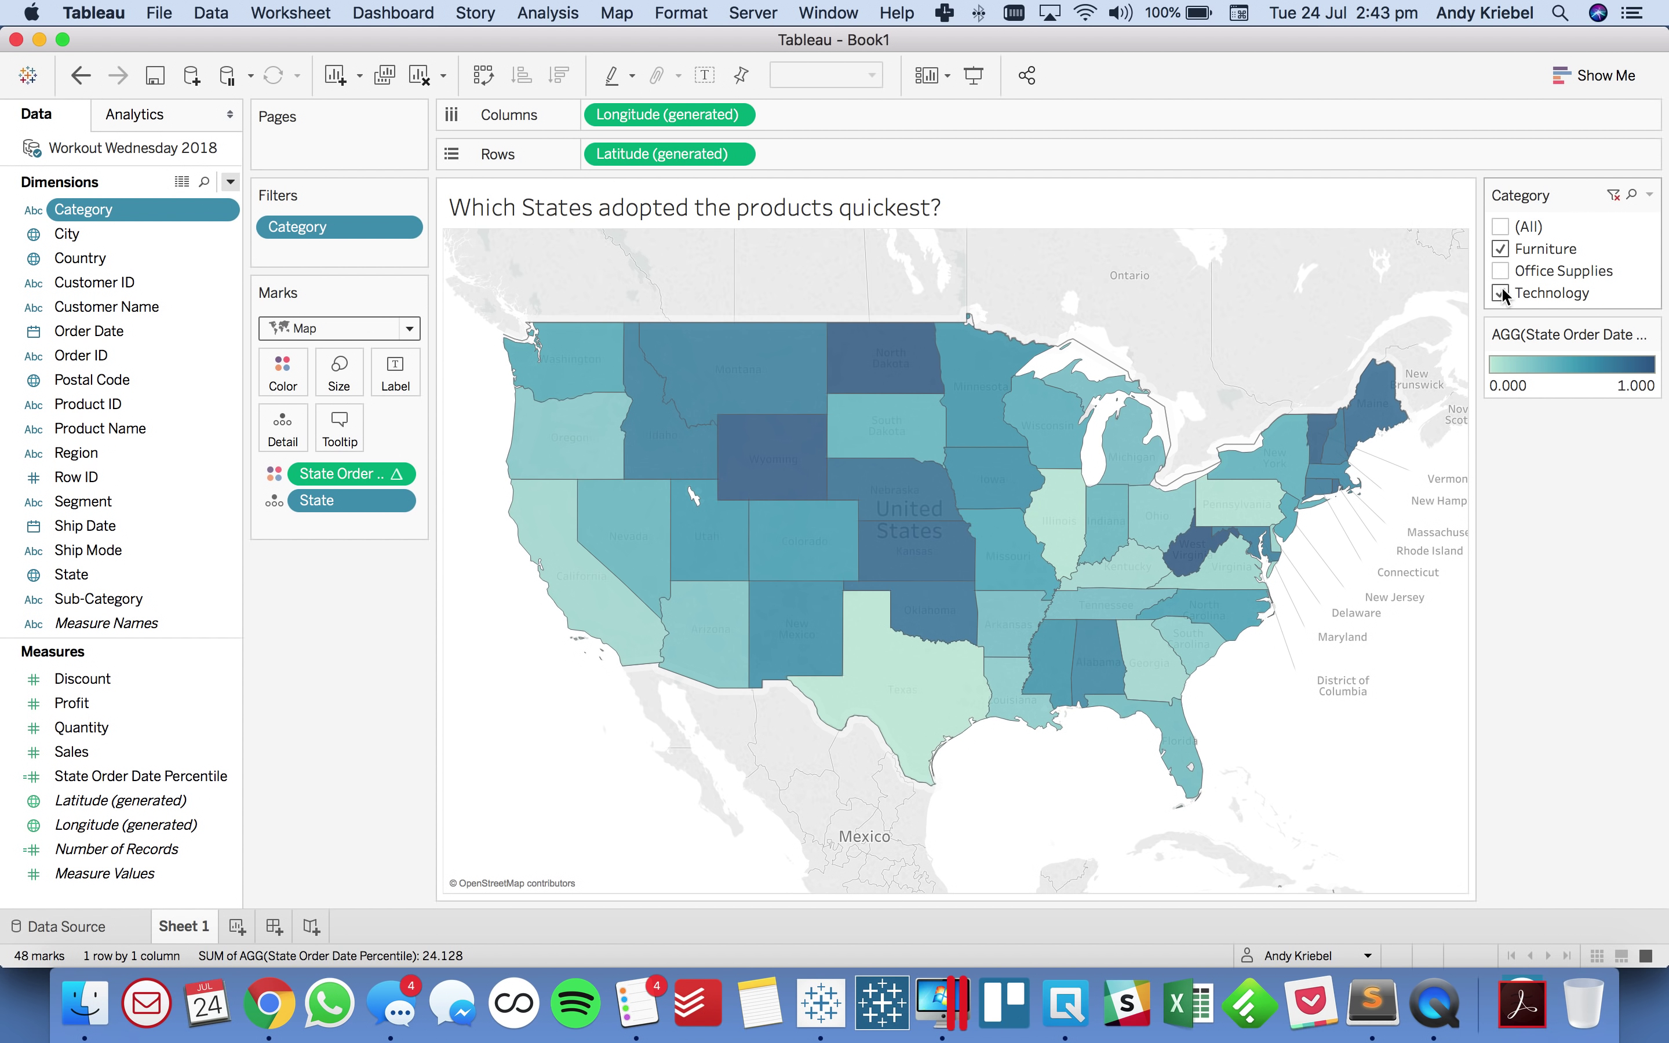
pyautogui.click(1501, 294)
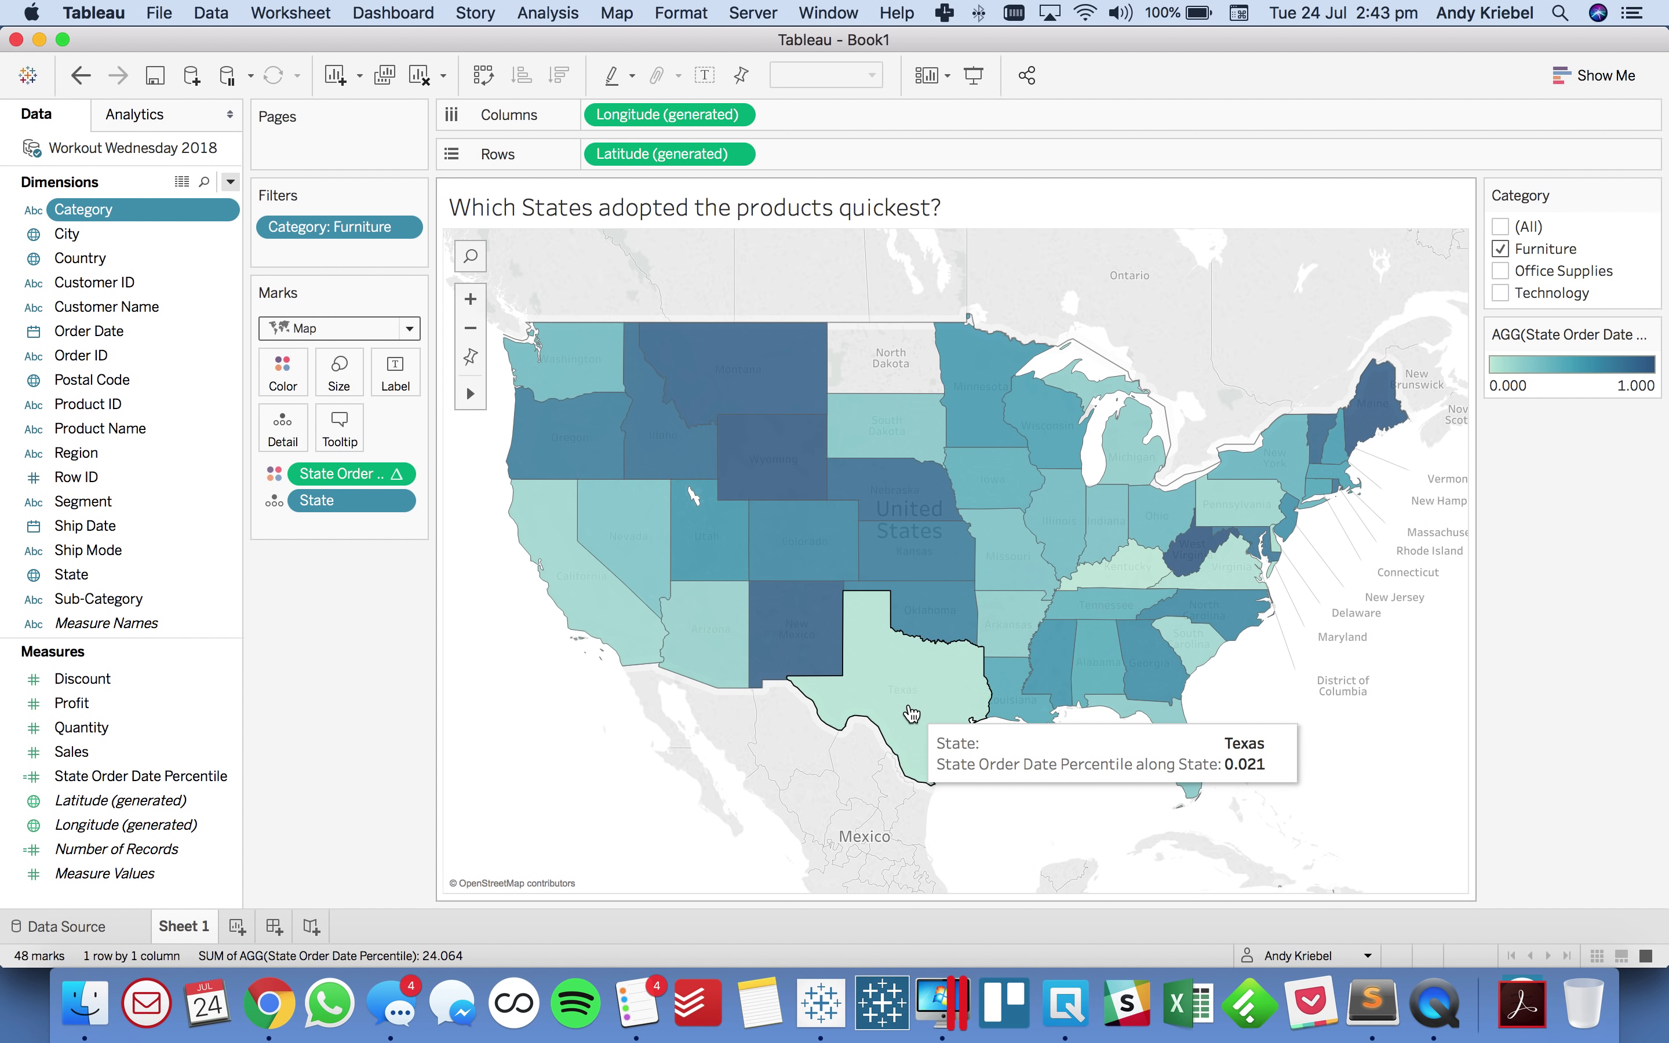
# Step: Turn off Show mark labels so the state percentile values are hidden
pyautogui.click(395, 376)
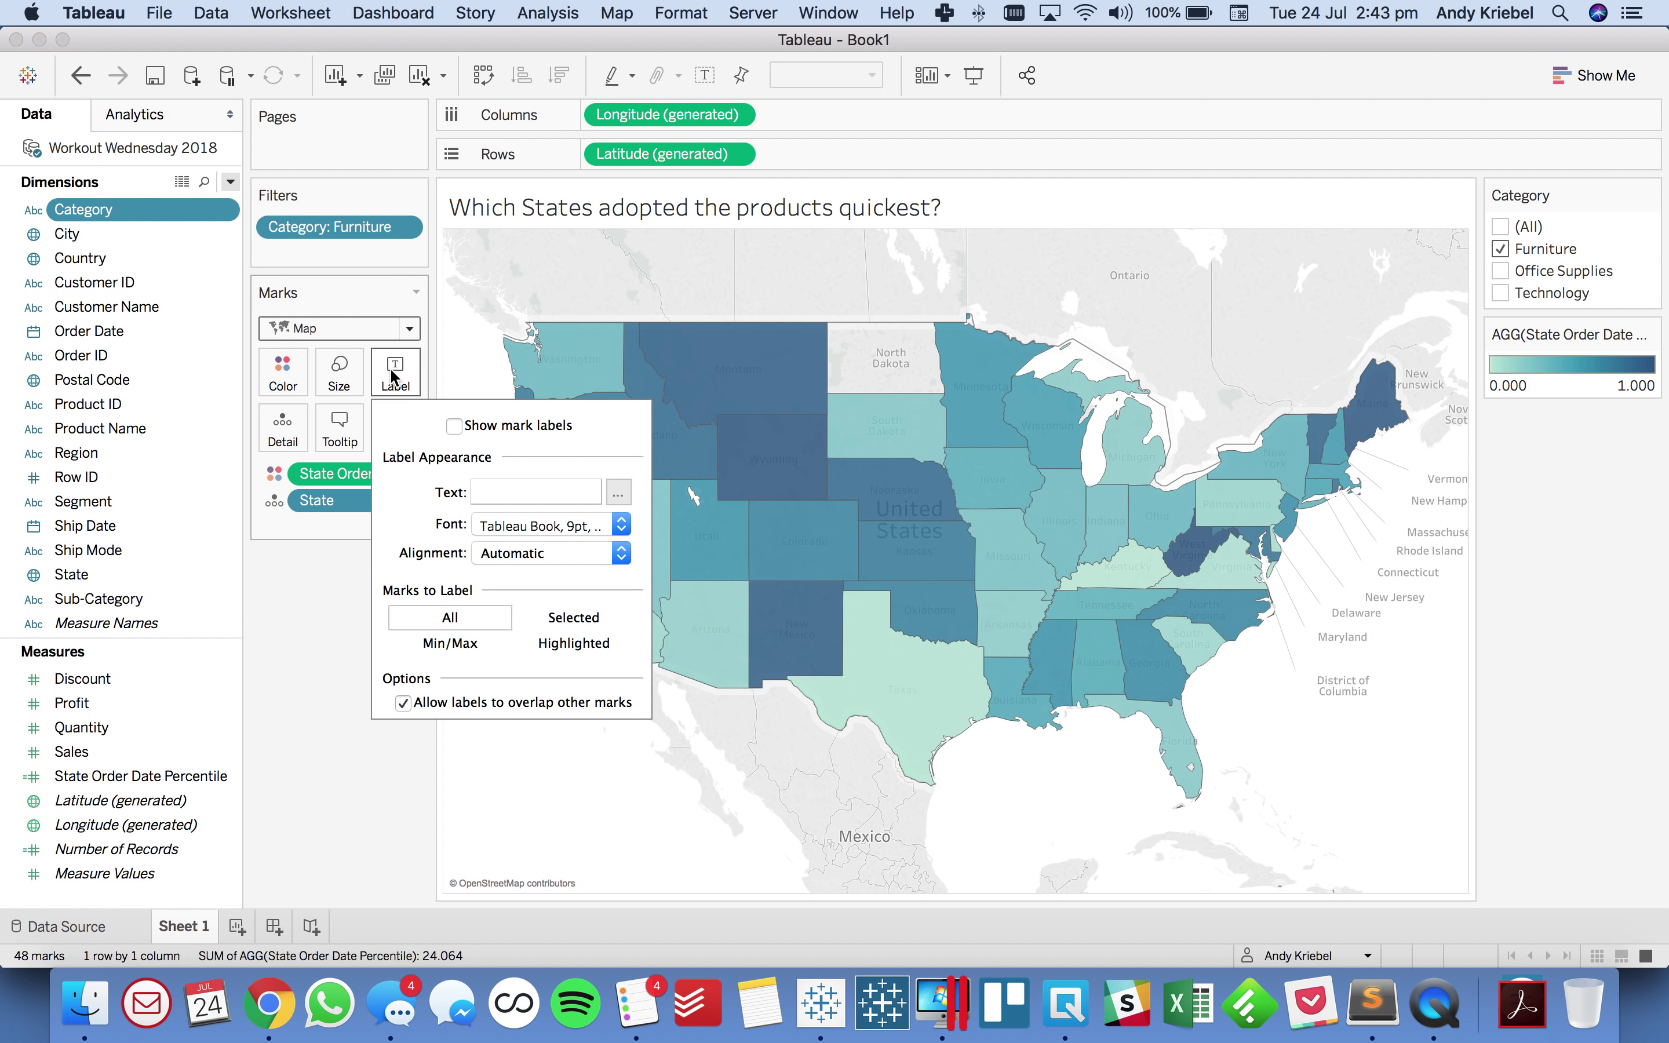
pyautogui.click(452, 426)
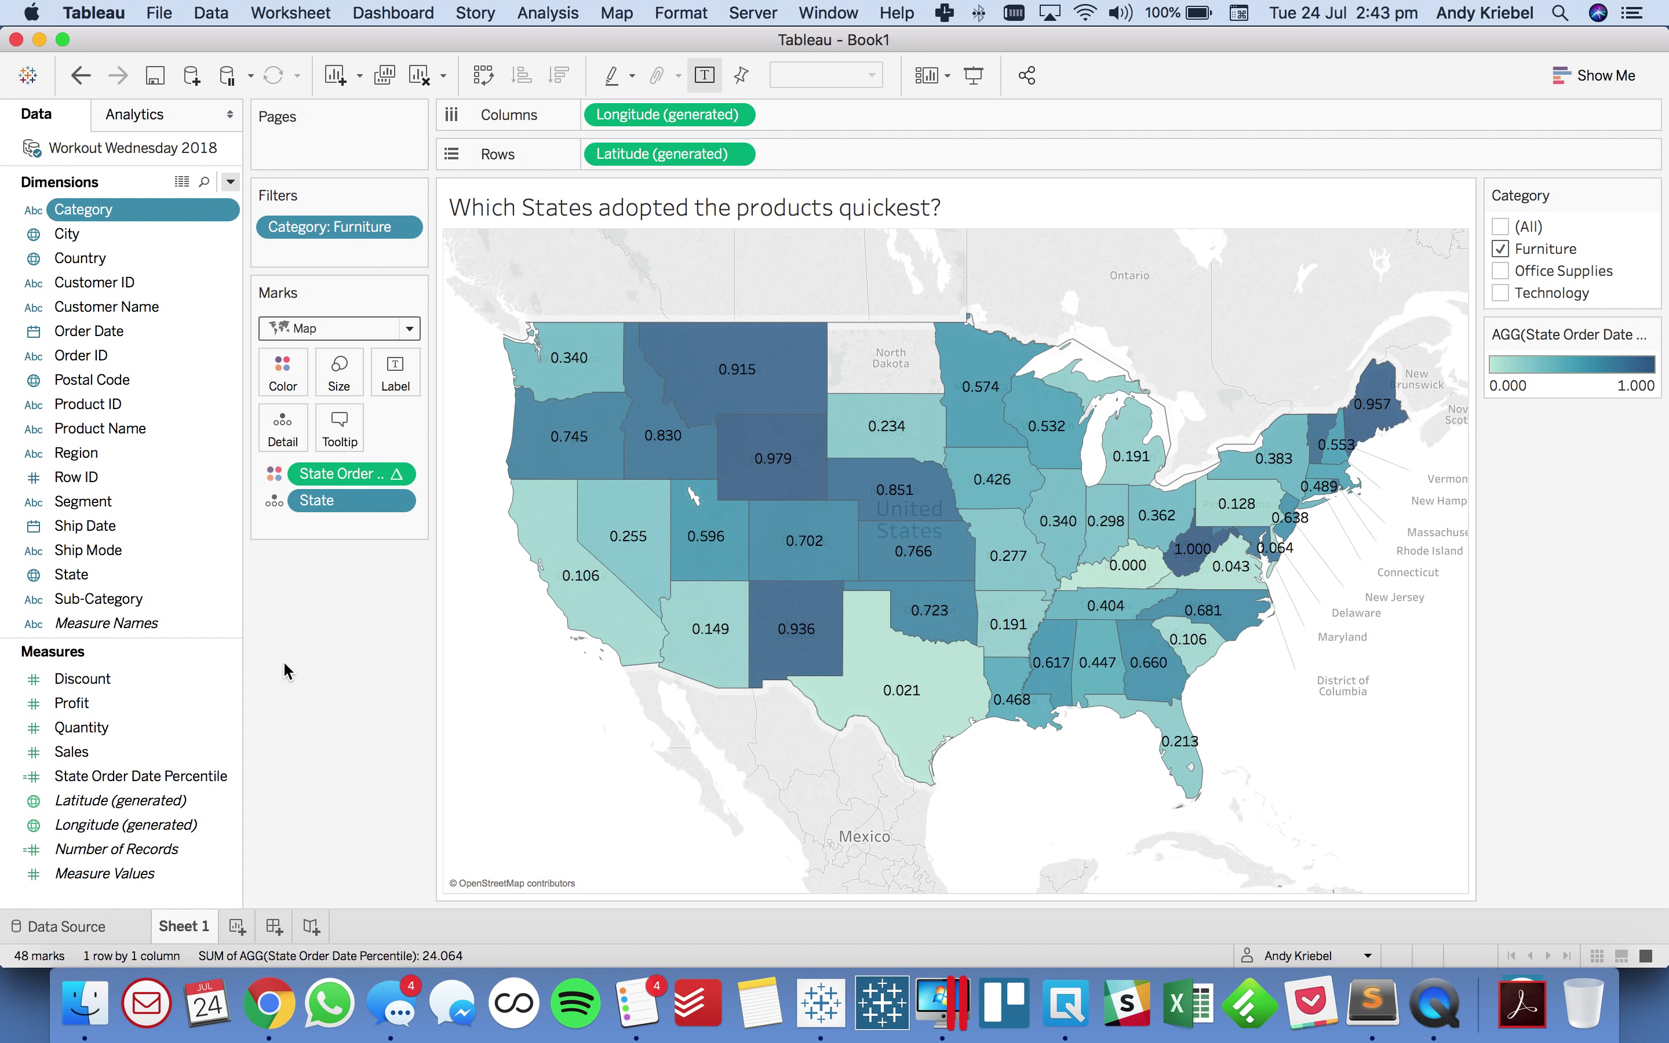
pyautogui.moveTo(1145, 583)
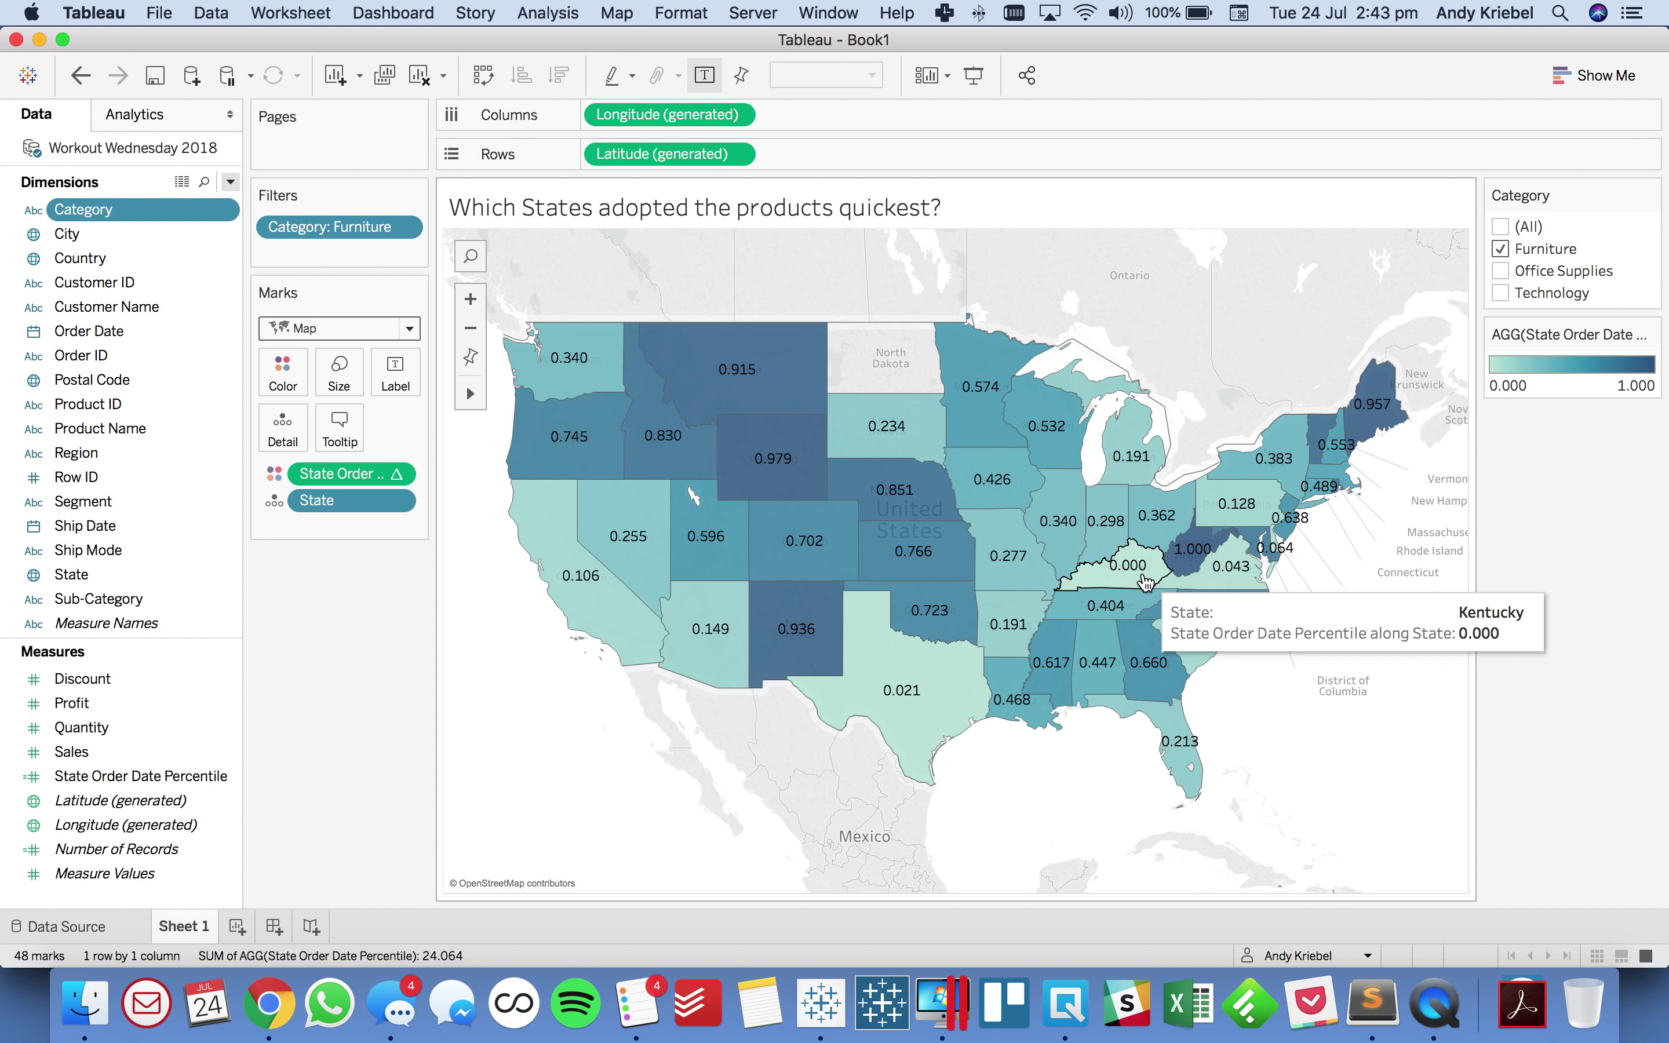
pyautogui.click(399, 369)
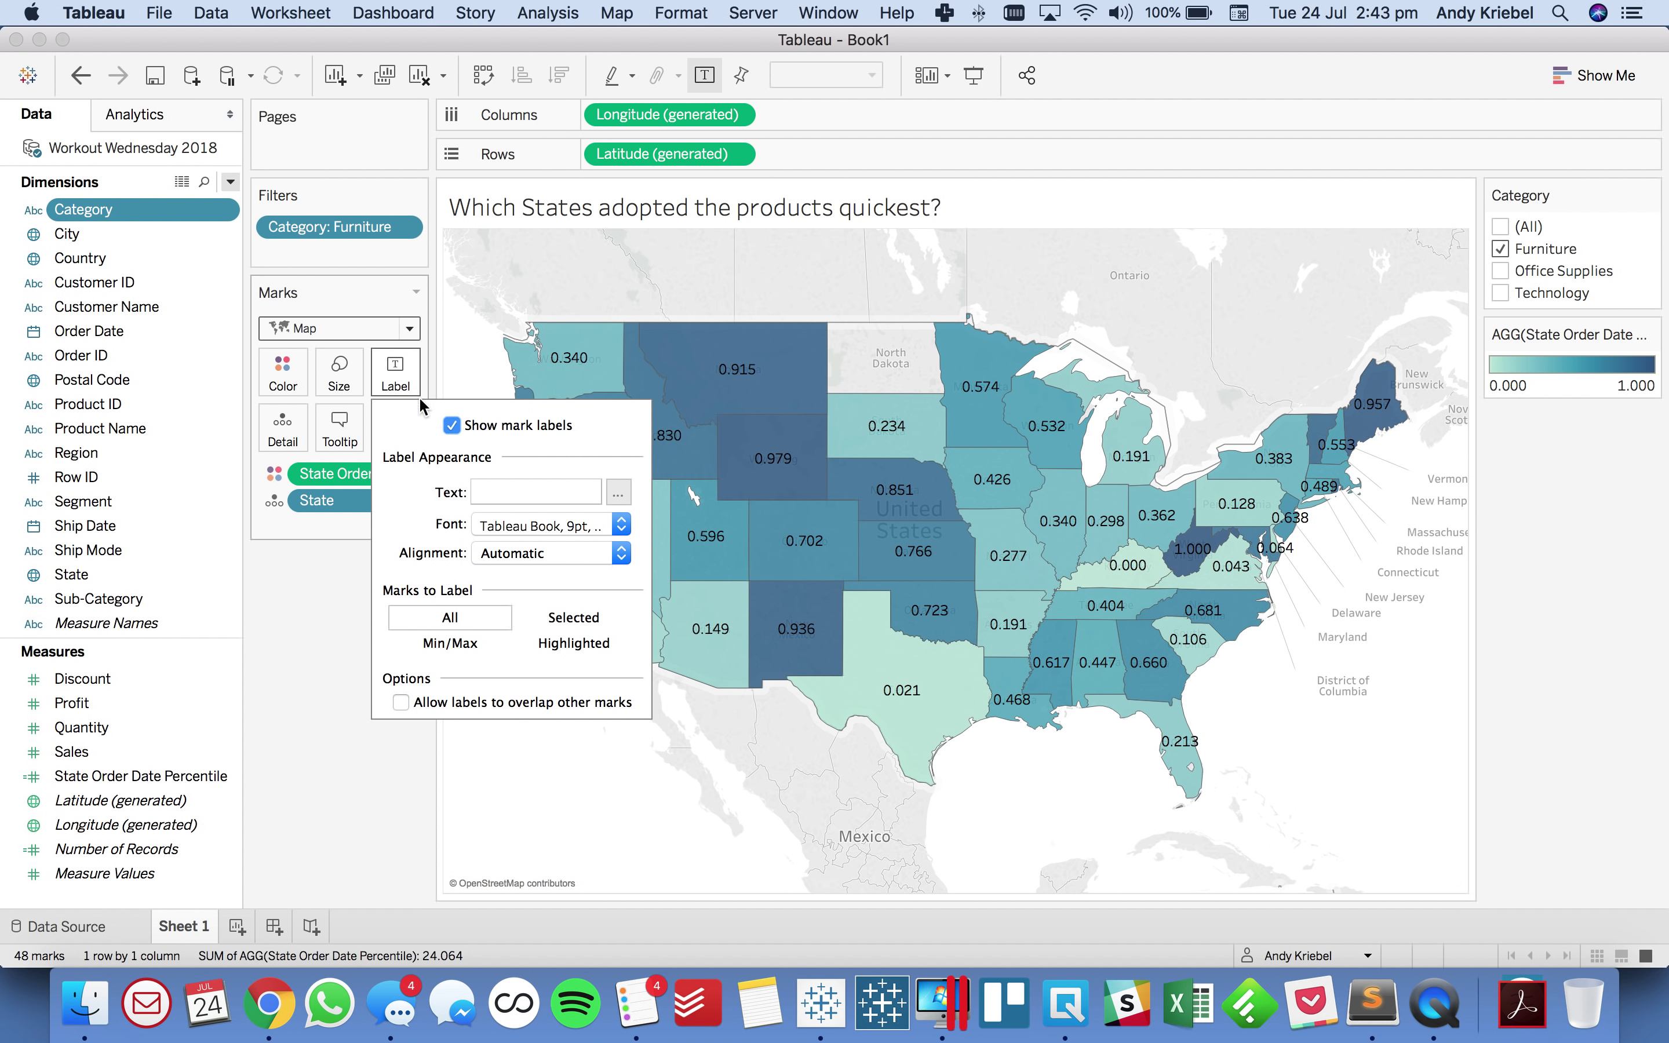
pyautogui.click(445, 426)
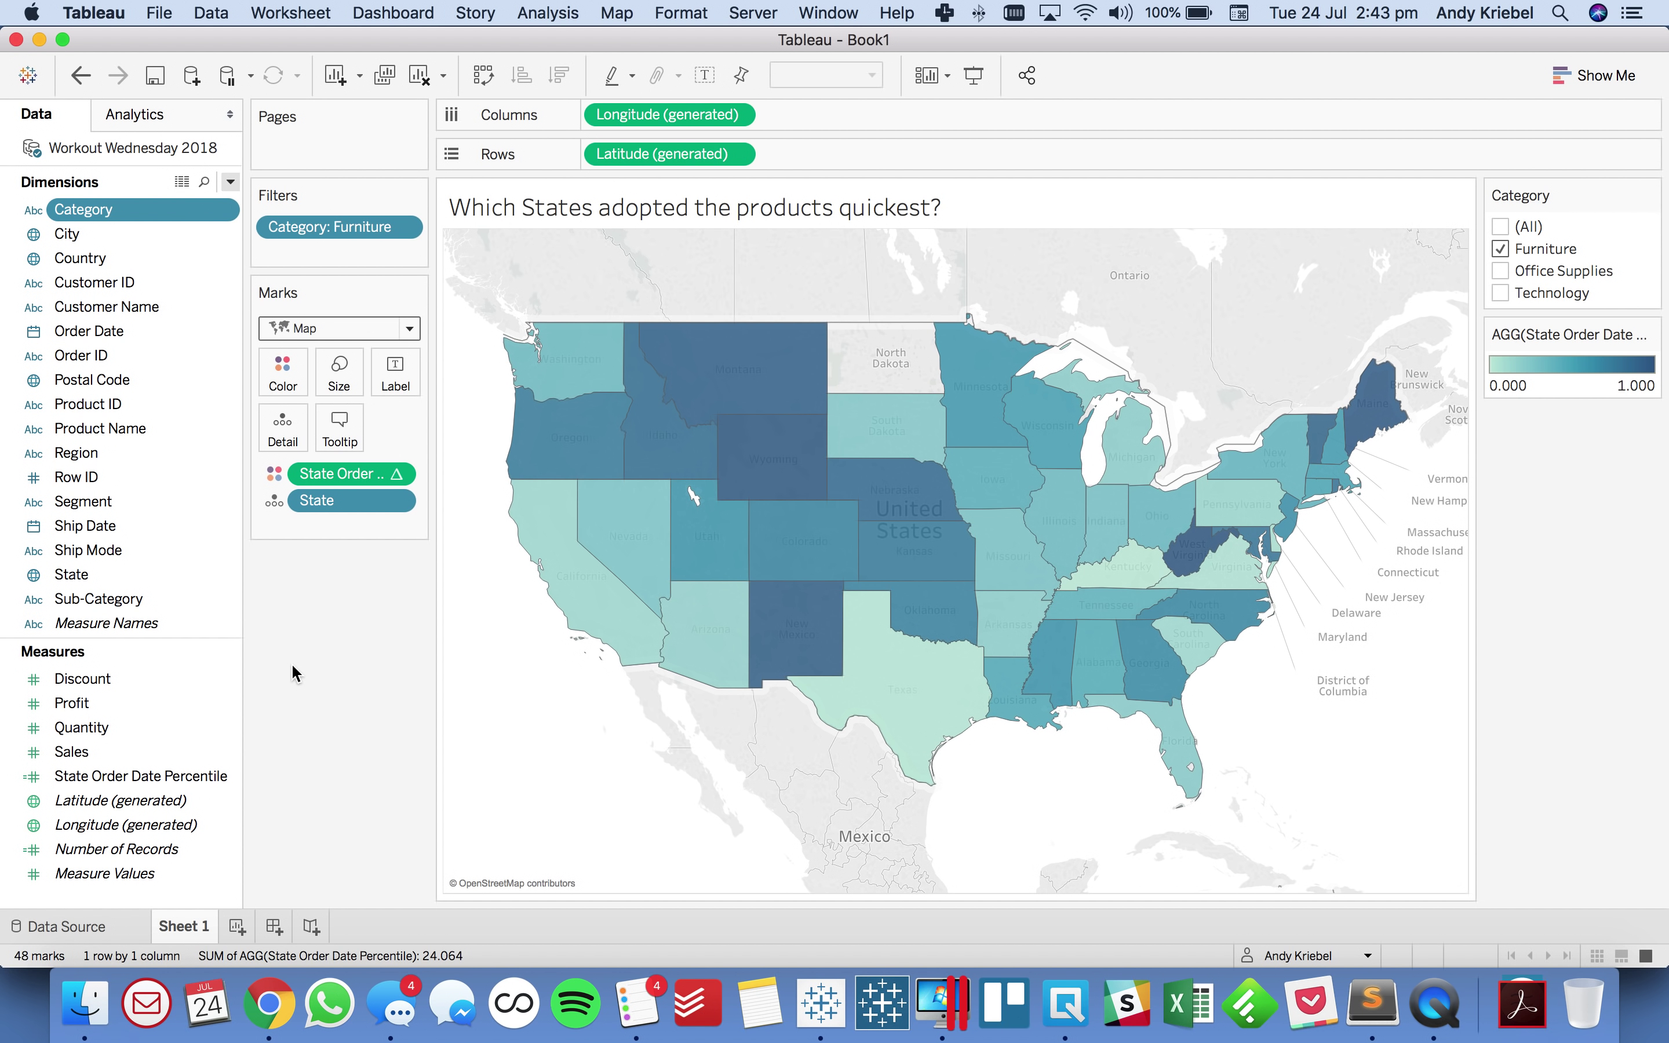
# Step: Check (All) in the Category filter card to include every product category
pyautogui.click(1501, 226)
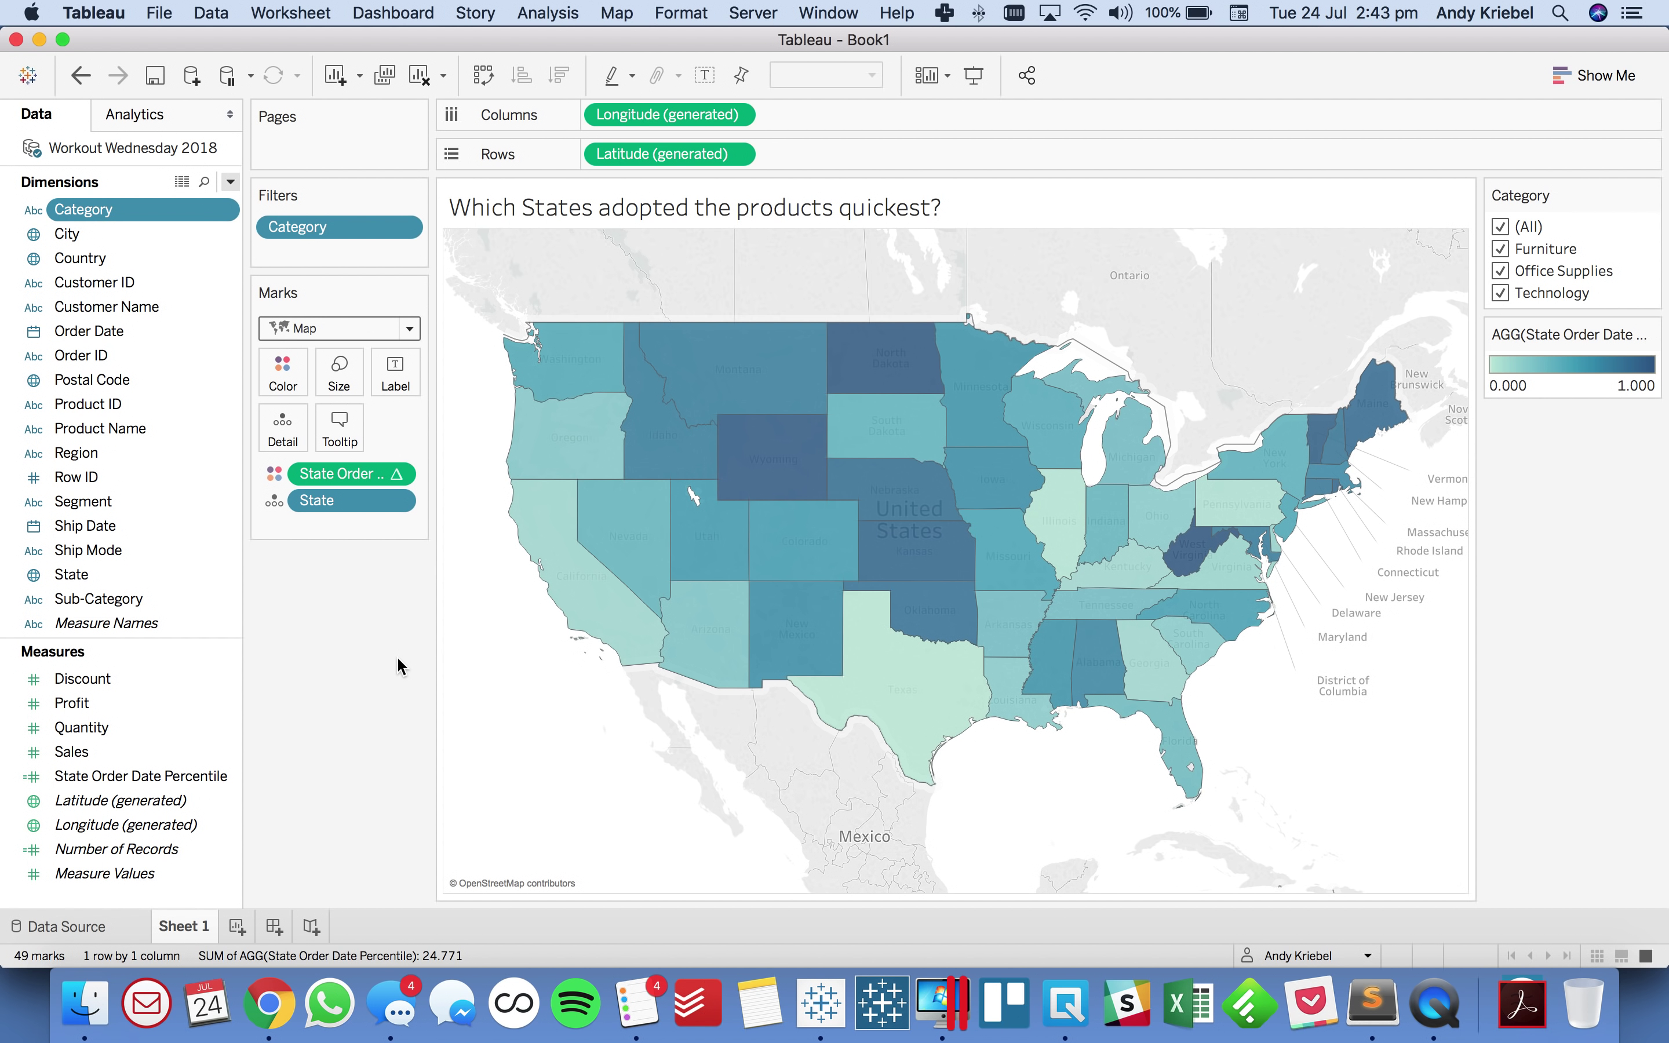
pyautogui.moveTo(1197, 554)
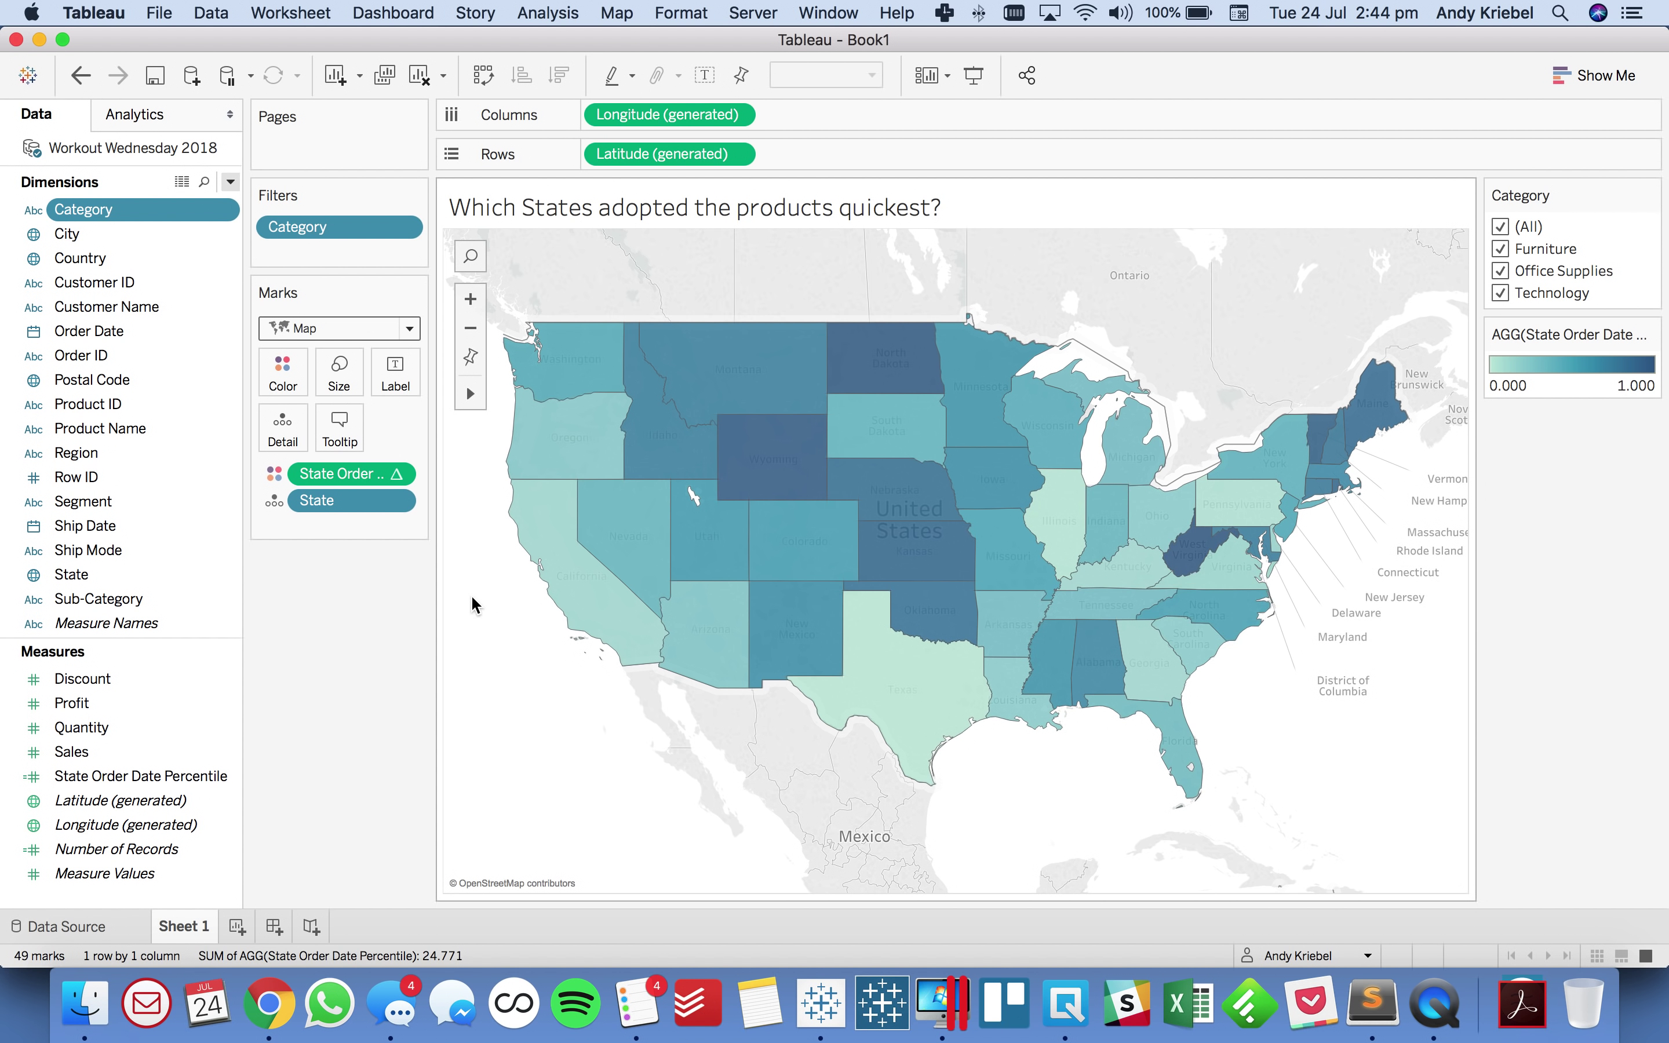
# Step: Start a new parameter with a partial name and set its data type to String
pyautogui.click(232, 182)
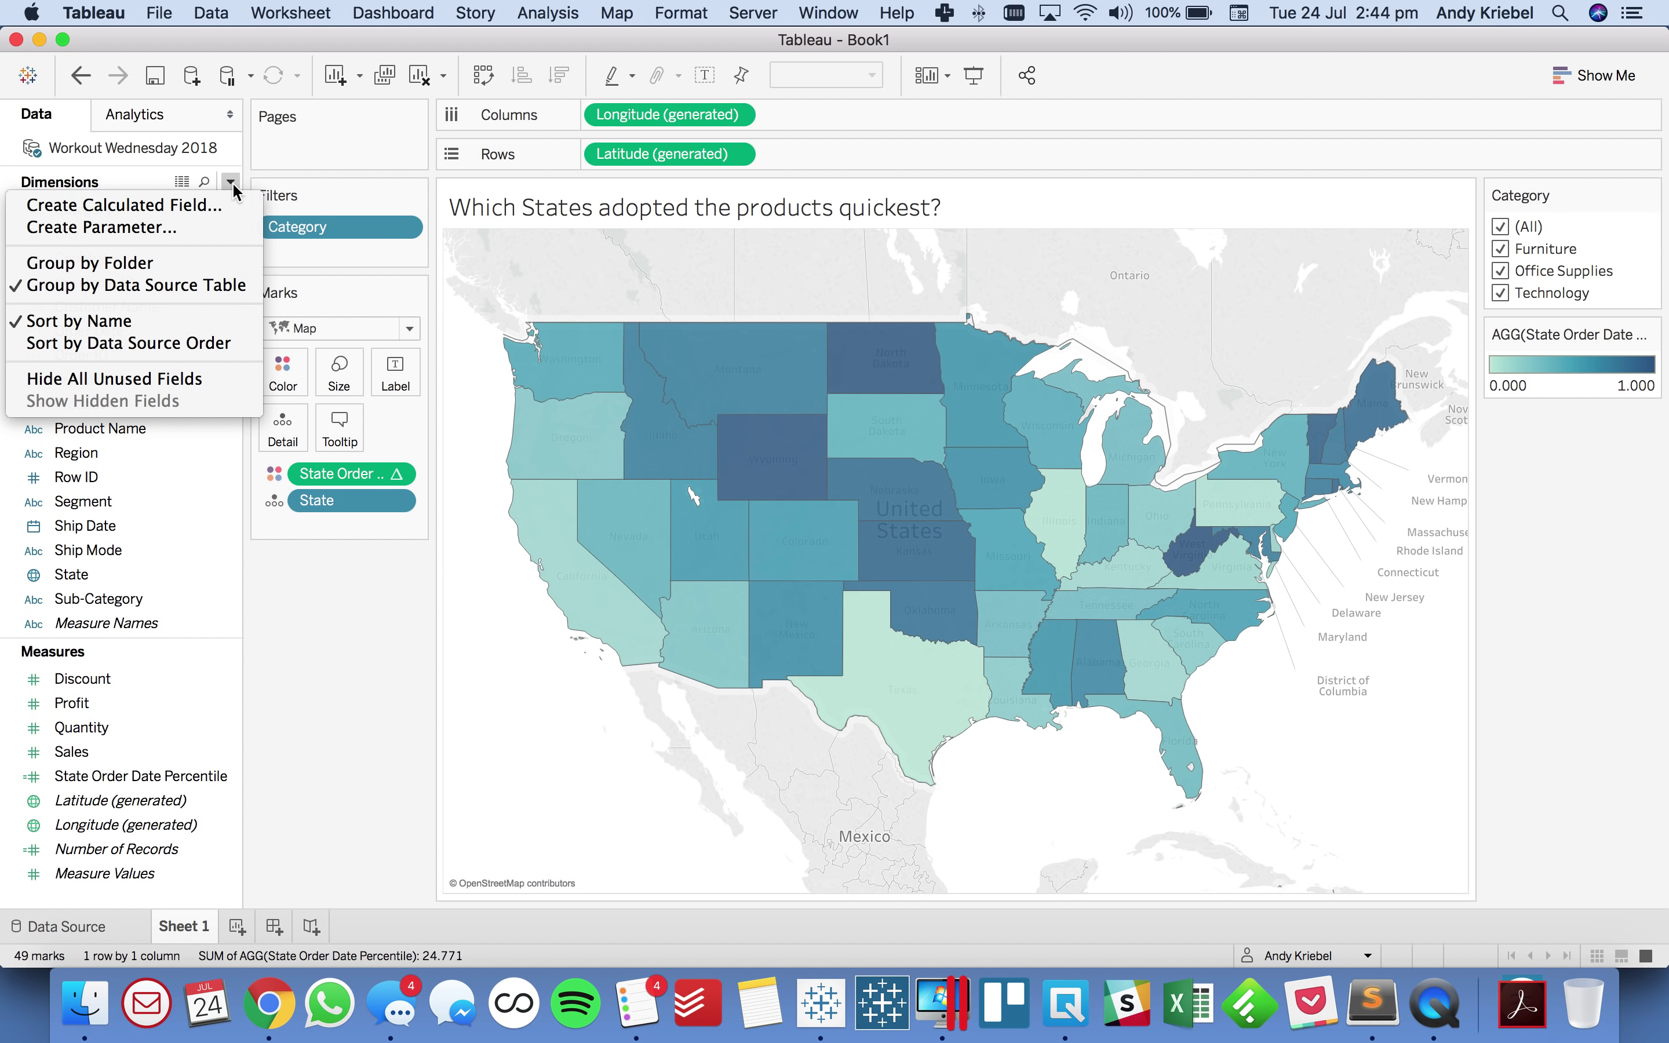
pyautogui.click(205, 234)
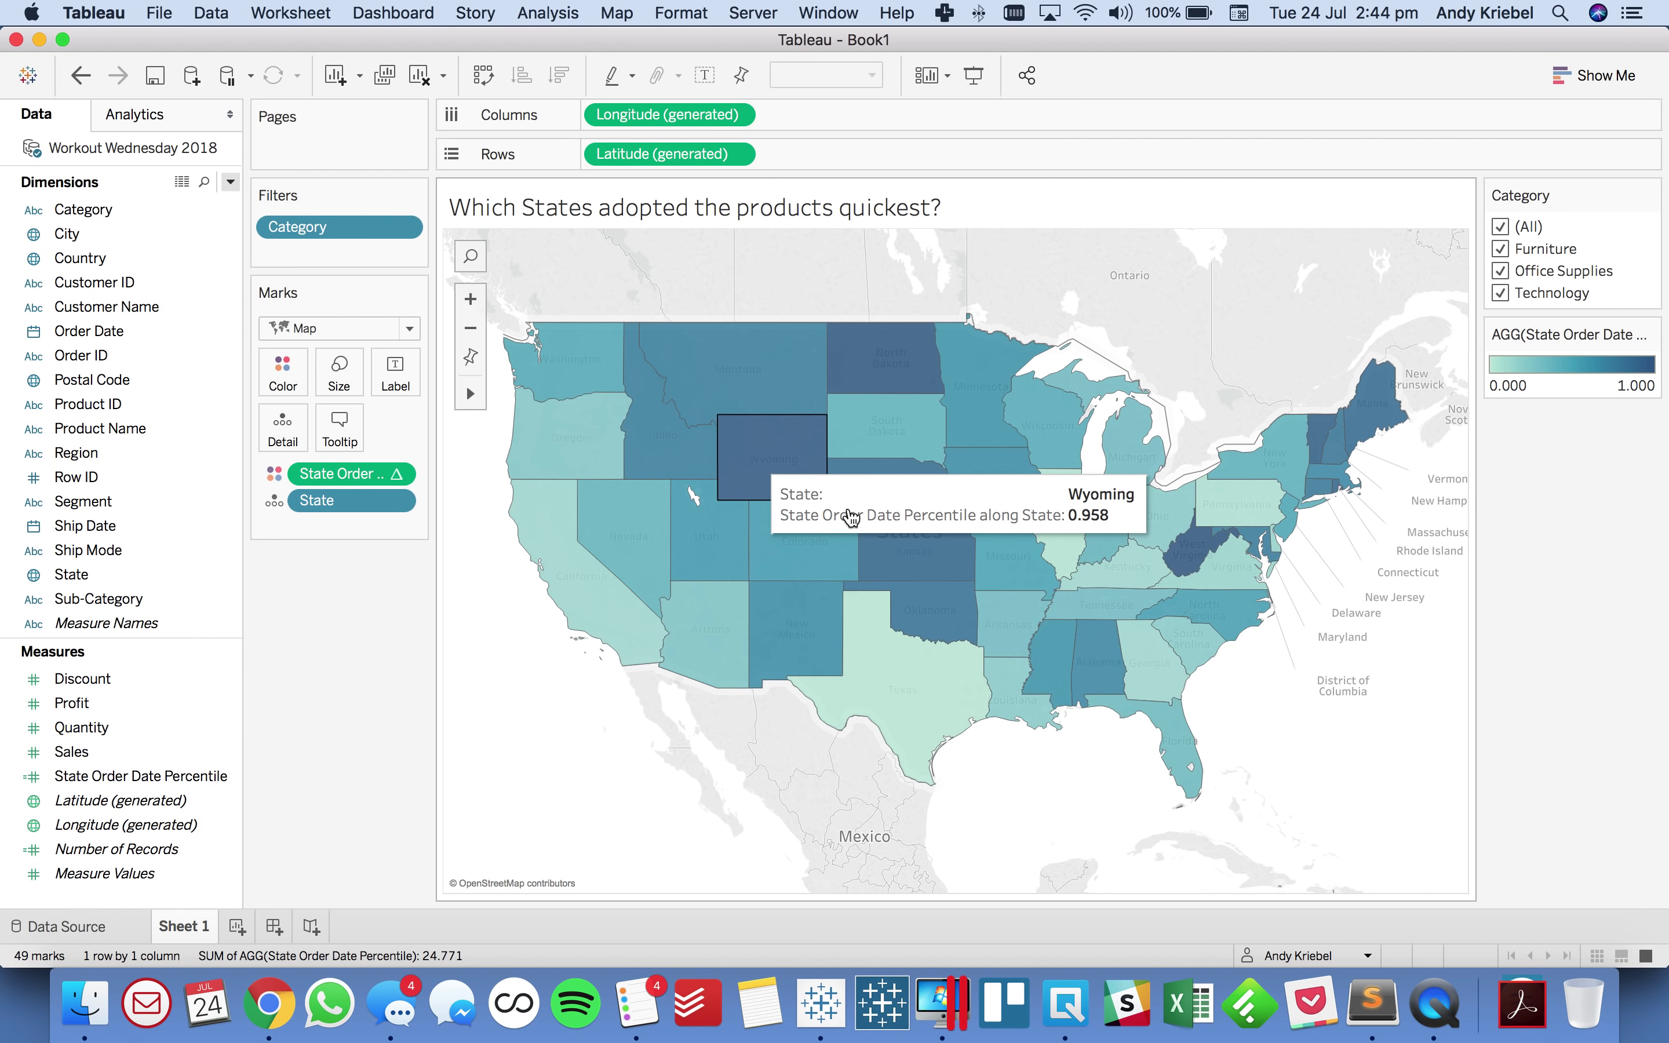
pyautogui.write('How')
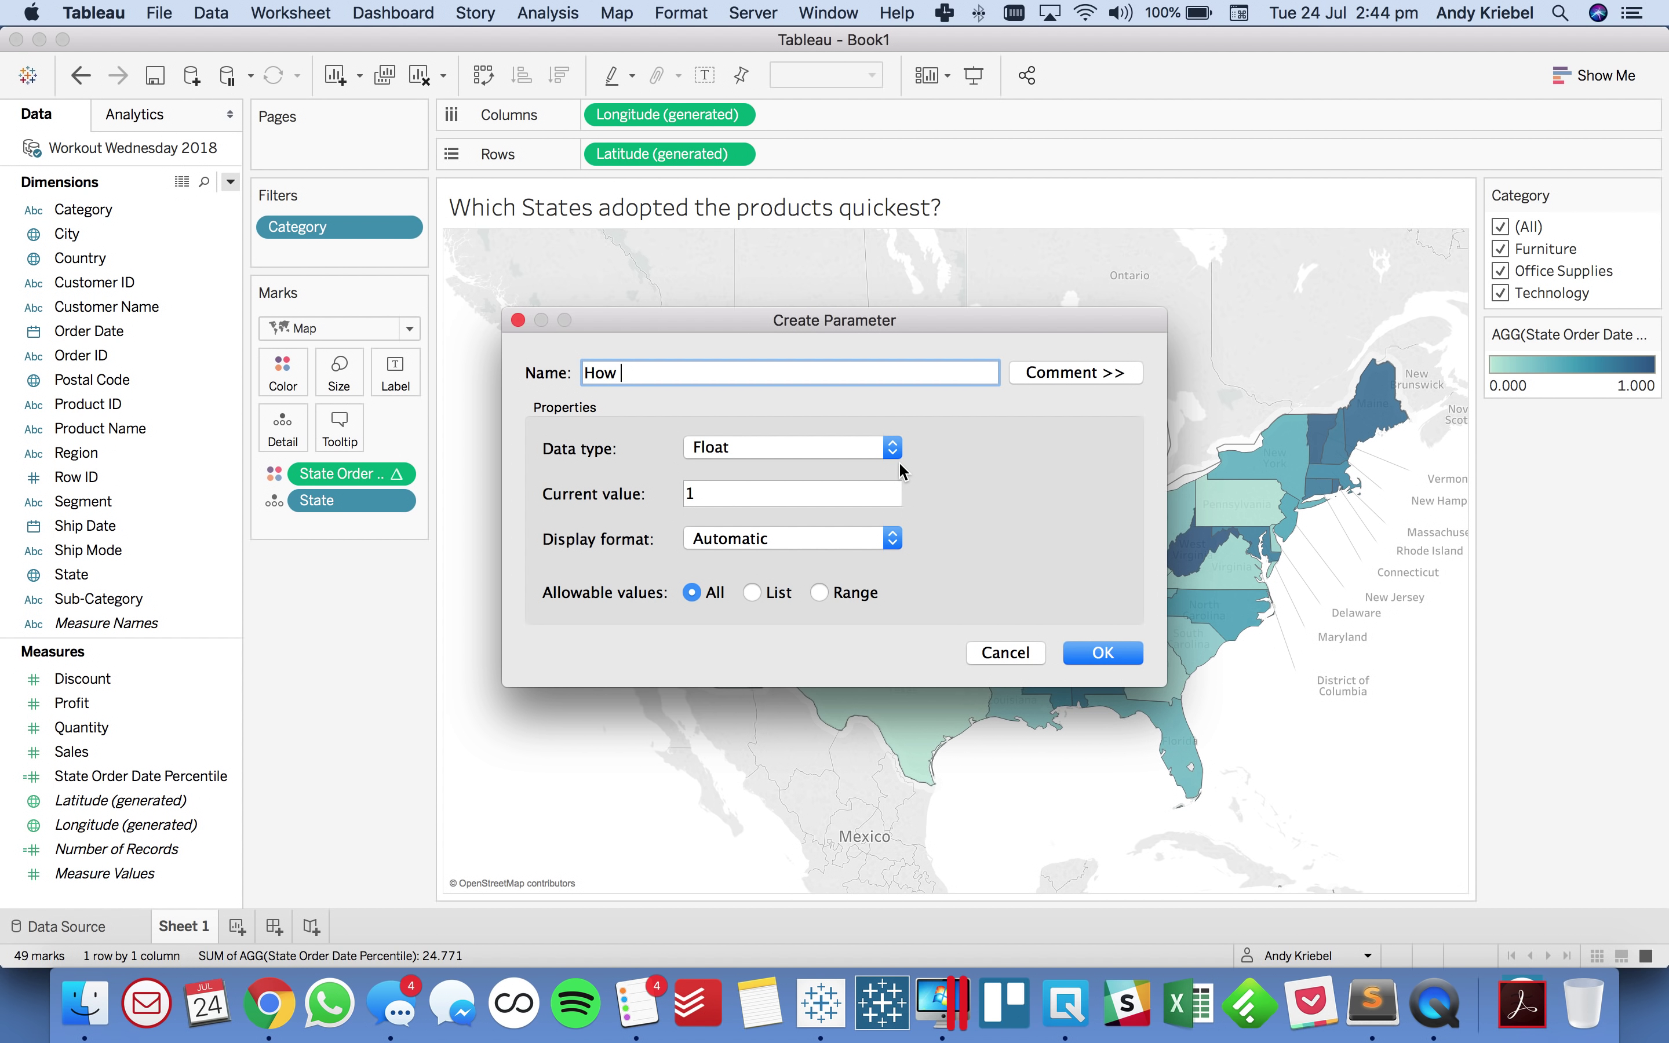
pyautogui.press('BackSpace')
pyautogui.press('BackSpace')
pyautogui.press('BackSpace')
pyautogui.write('Order of')
pyautogui.press('BackSpace')
pyautogui.press('BackSpace')
pyautogui.press('BackSpace')
pyautogui.press('BackSpace')
pyautogui.press('BackSpace')
pyautogui.press('BackSpace')
pyautogui.press('BackSpace')
pyautogui.press('BackSpace')
pyautogui.write('Buckets')
pyautogui.click(712, 451)
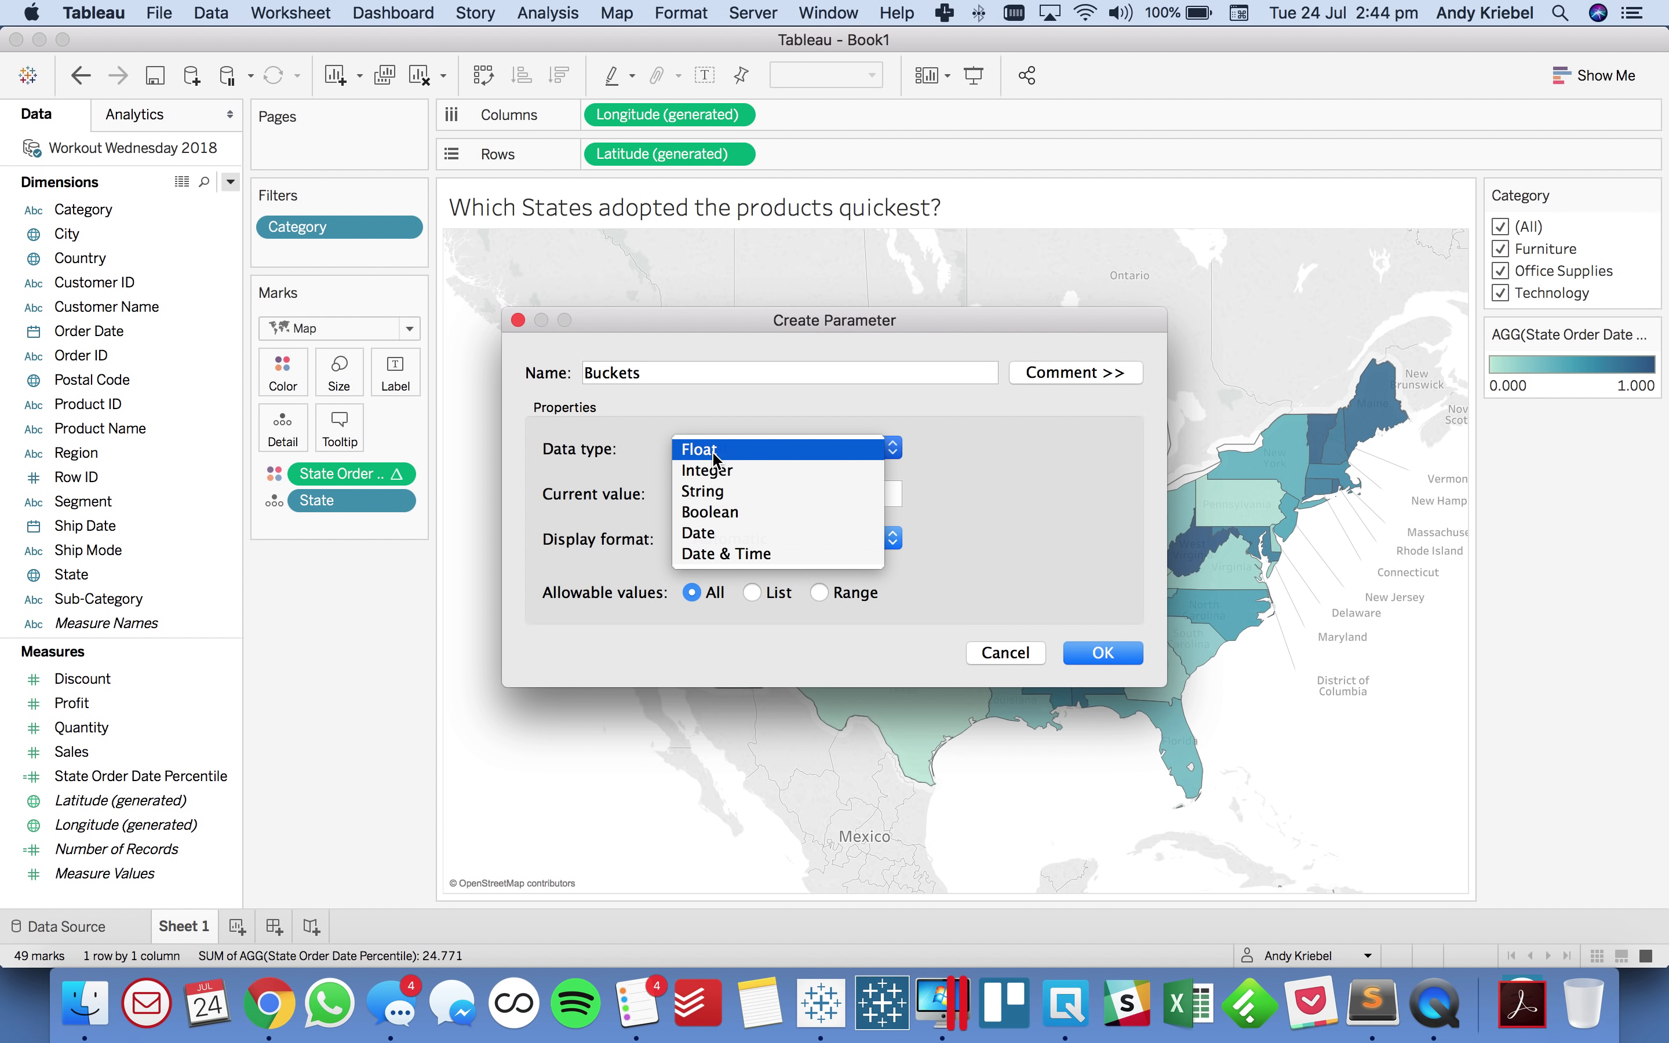
pyautogui.click(716, 492)
# Step: Set the allowable values to a list: Halves, Tertiles, Quartiles, Quintiles
pyautogui.click(752, 592)
pyautogui.click(630, 700)
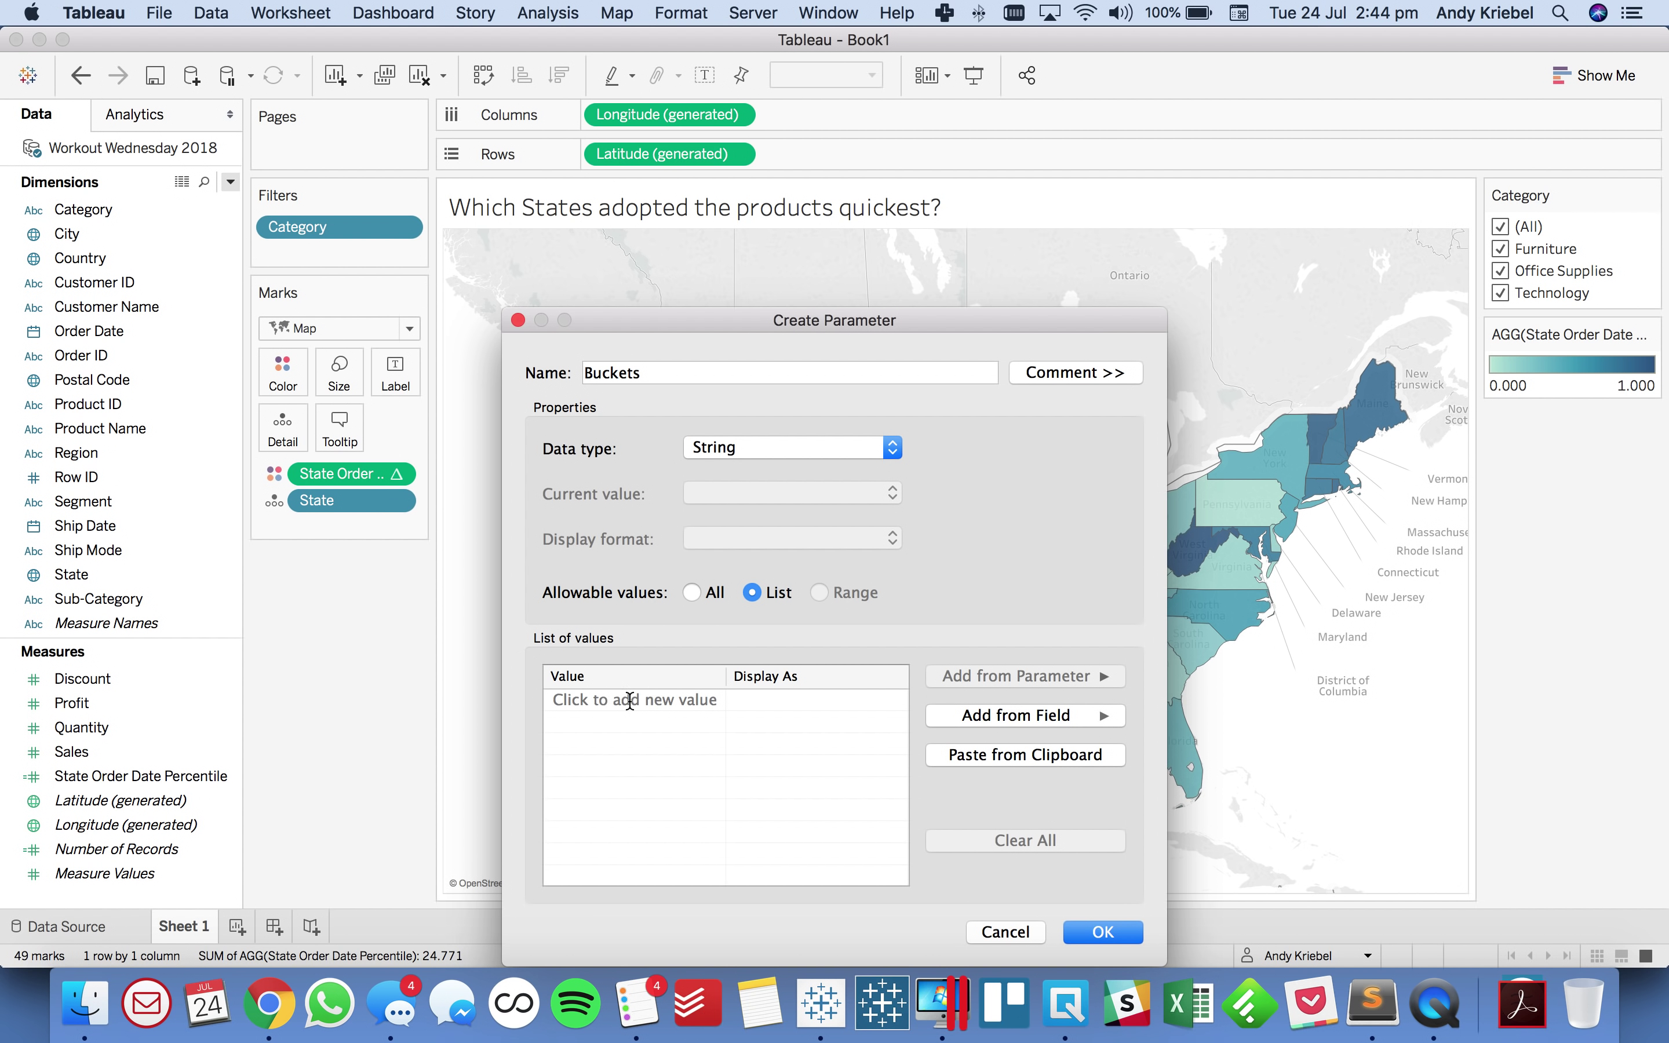
pyautogui.write('Halves')
pyautogui.press('Return')
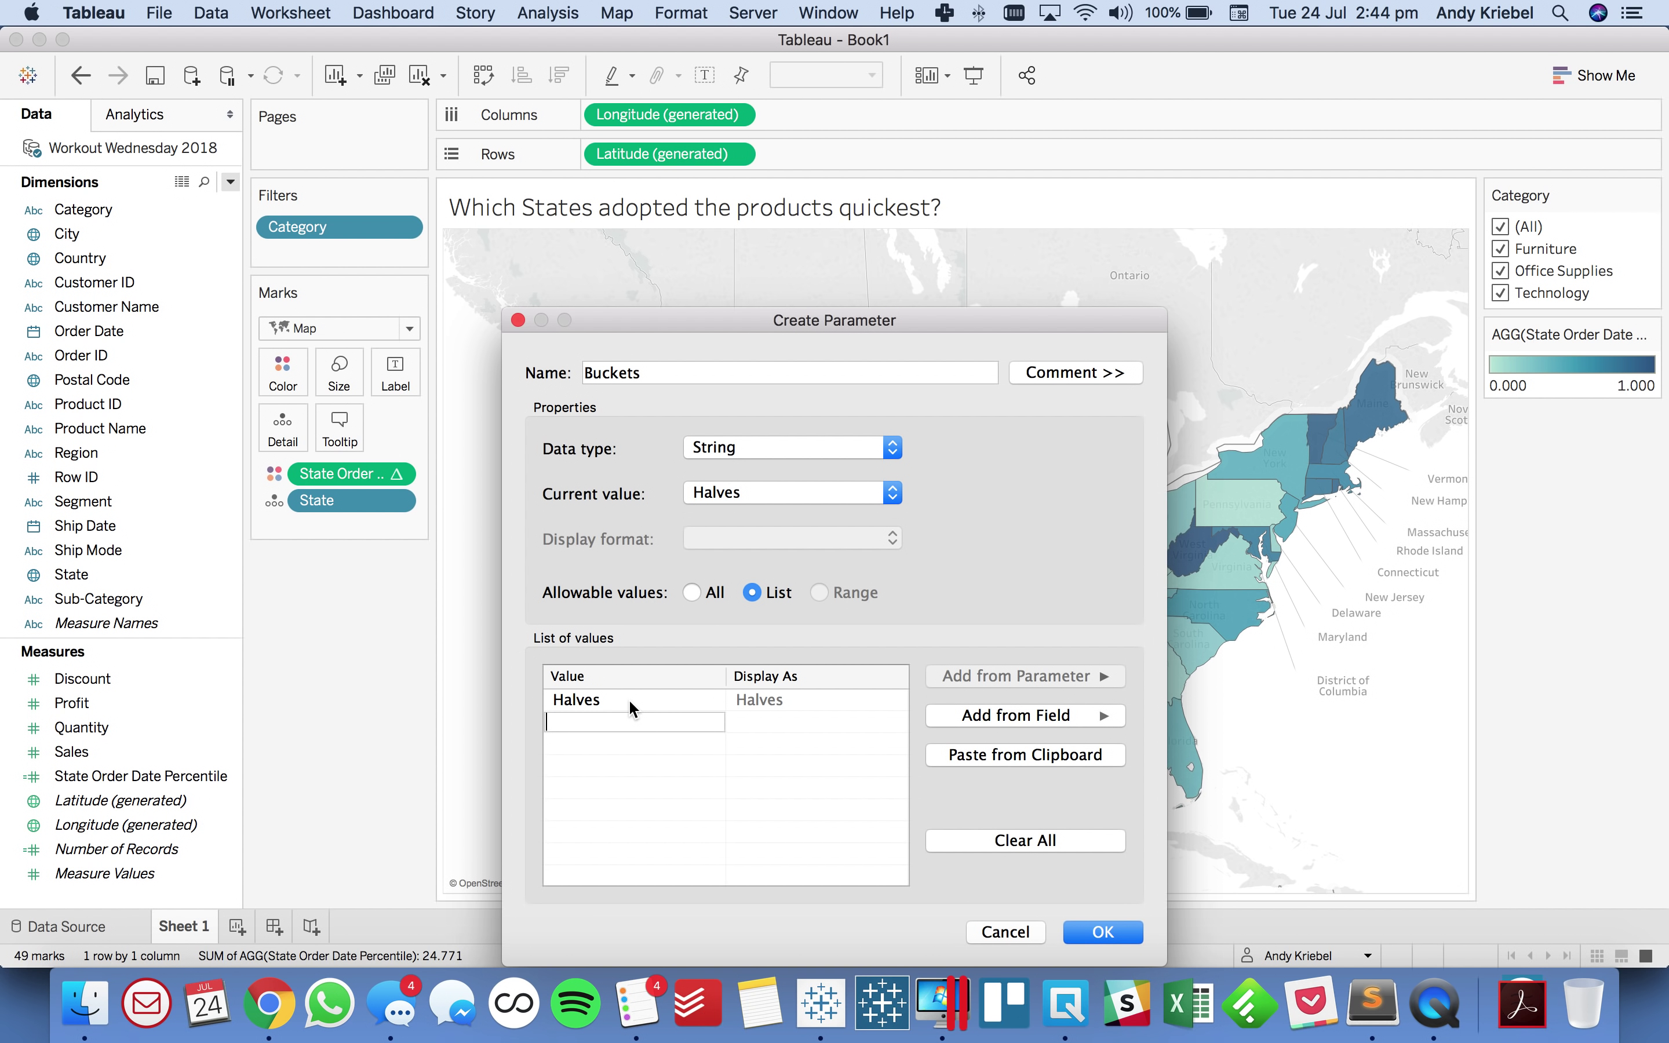
pyautogui.write('Tertiles')
pyautogui.press('Return')
pyautogui.write('Q')
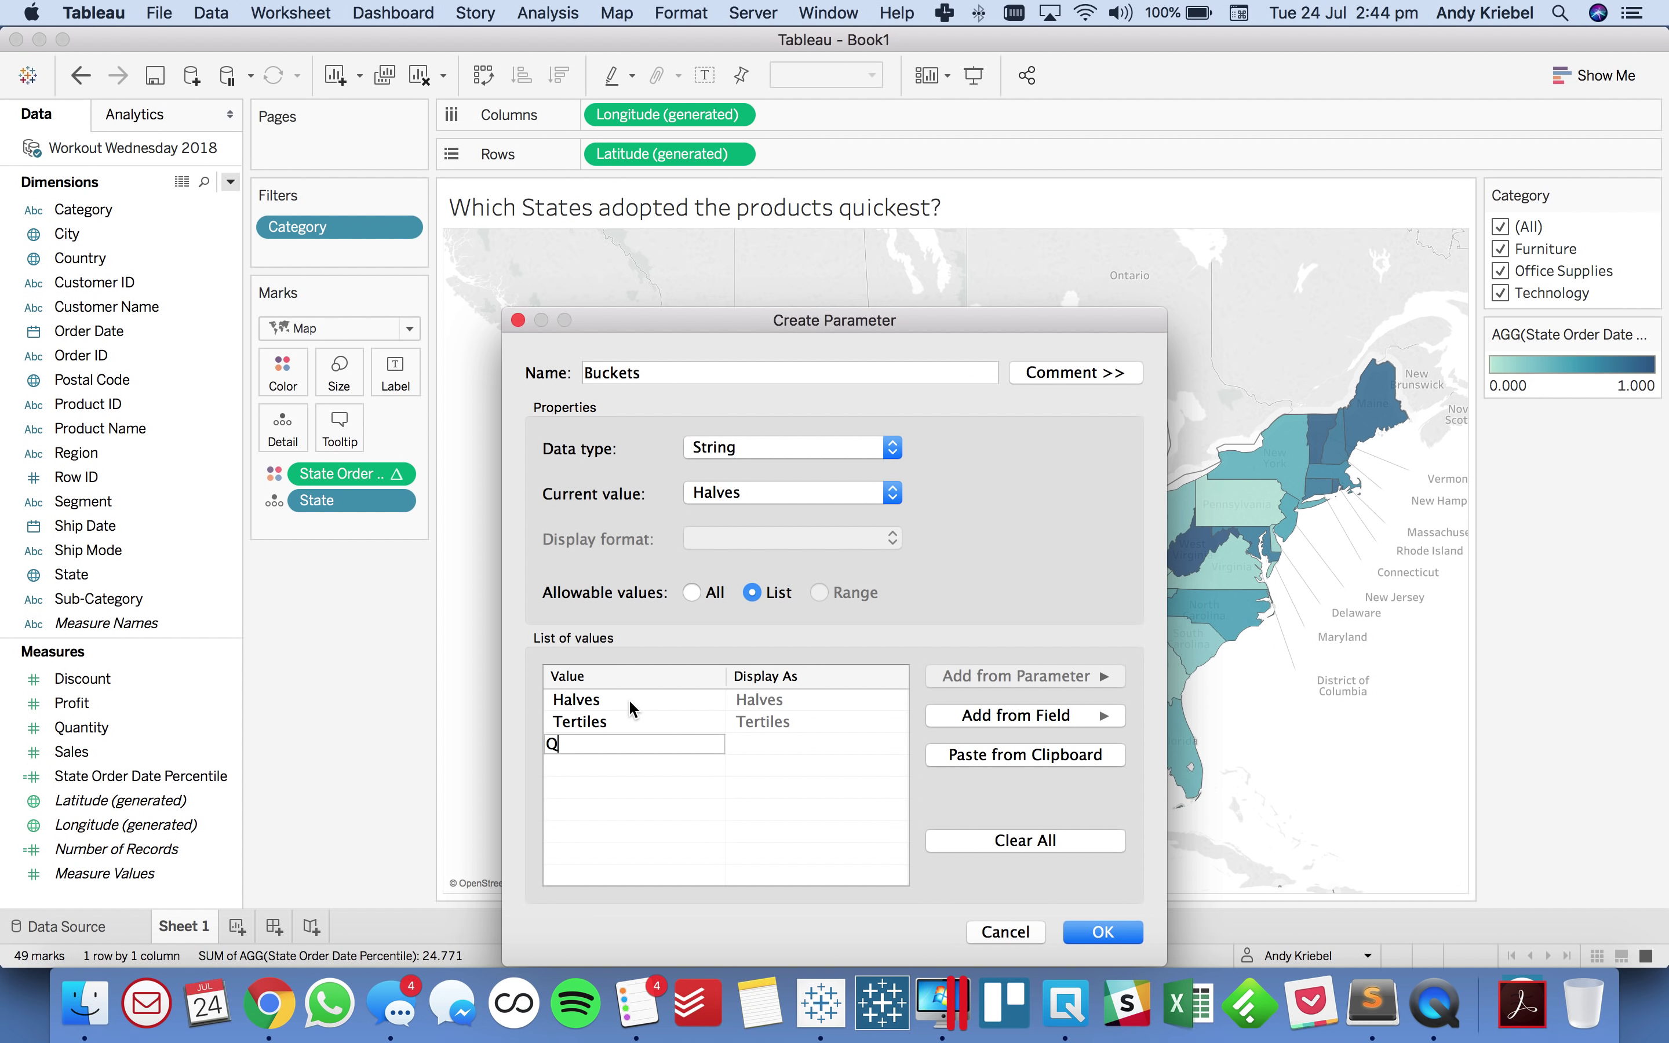
pyautogui.write('uartiles')
pyautogui.press('Return')
pyautogui.write('Quintiles')
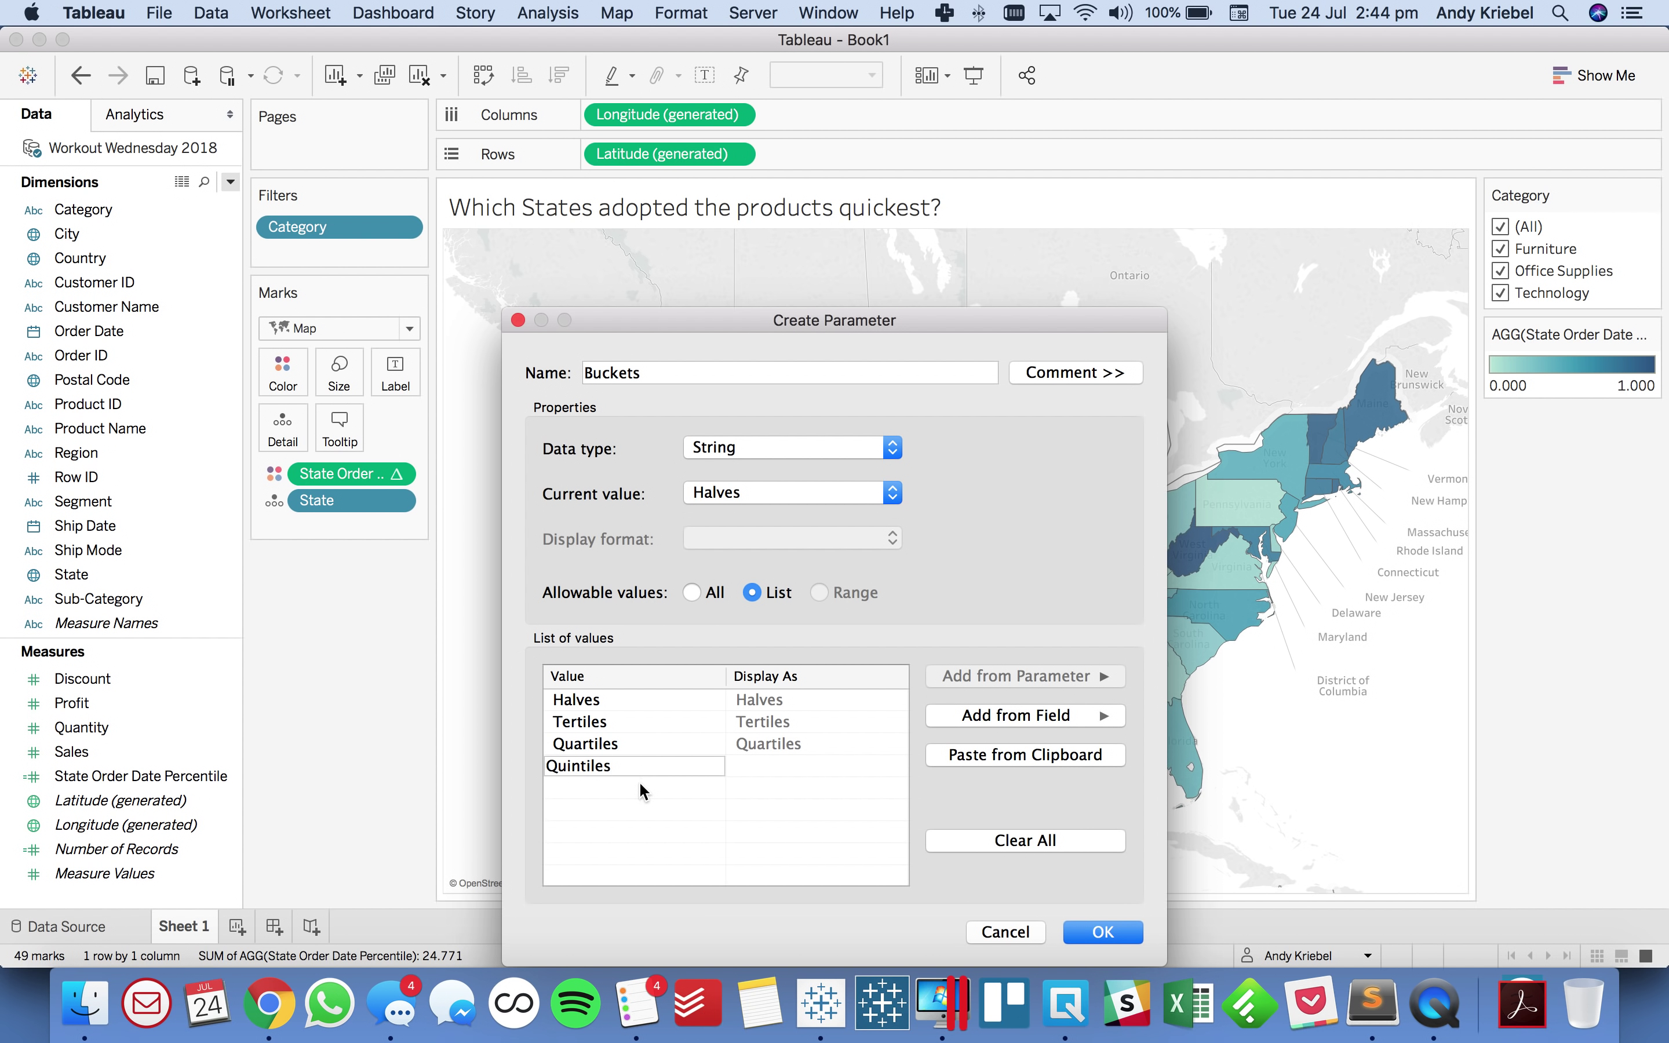
pyautogui.press('Return')
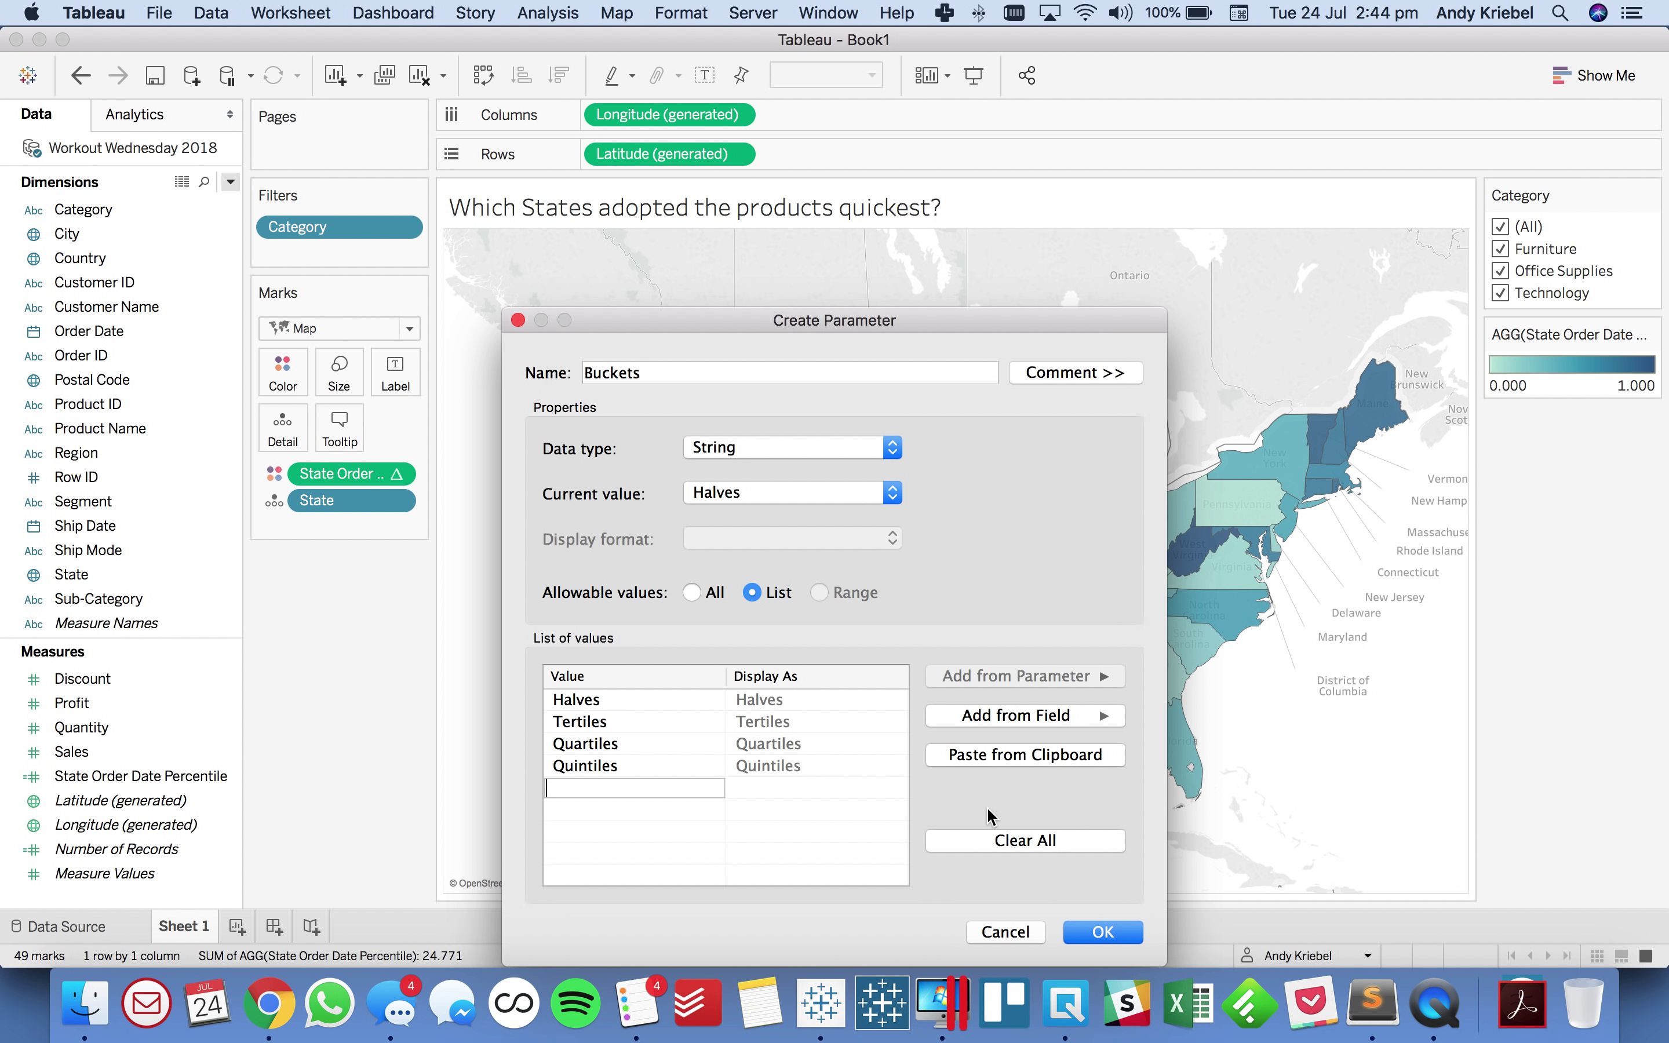
# Step: Correct the name to 'Order of Adoption Buckets' and create the parameter
pyautogui.click(585, 373)
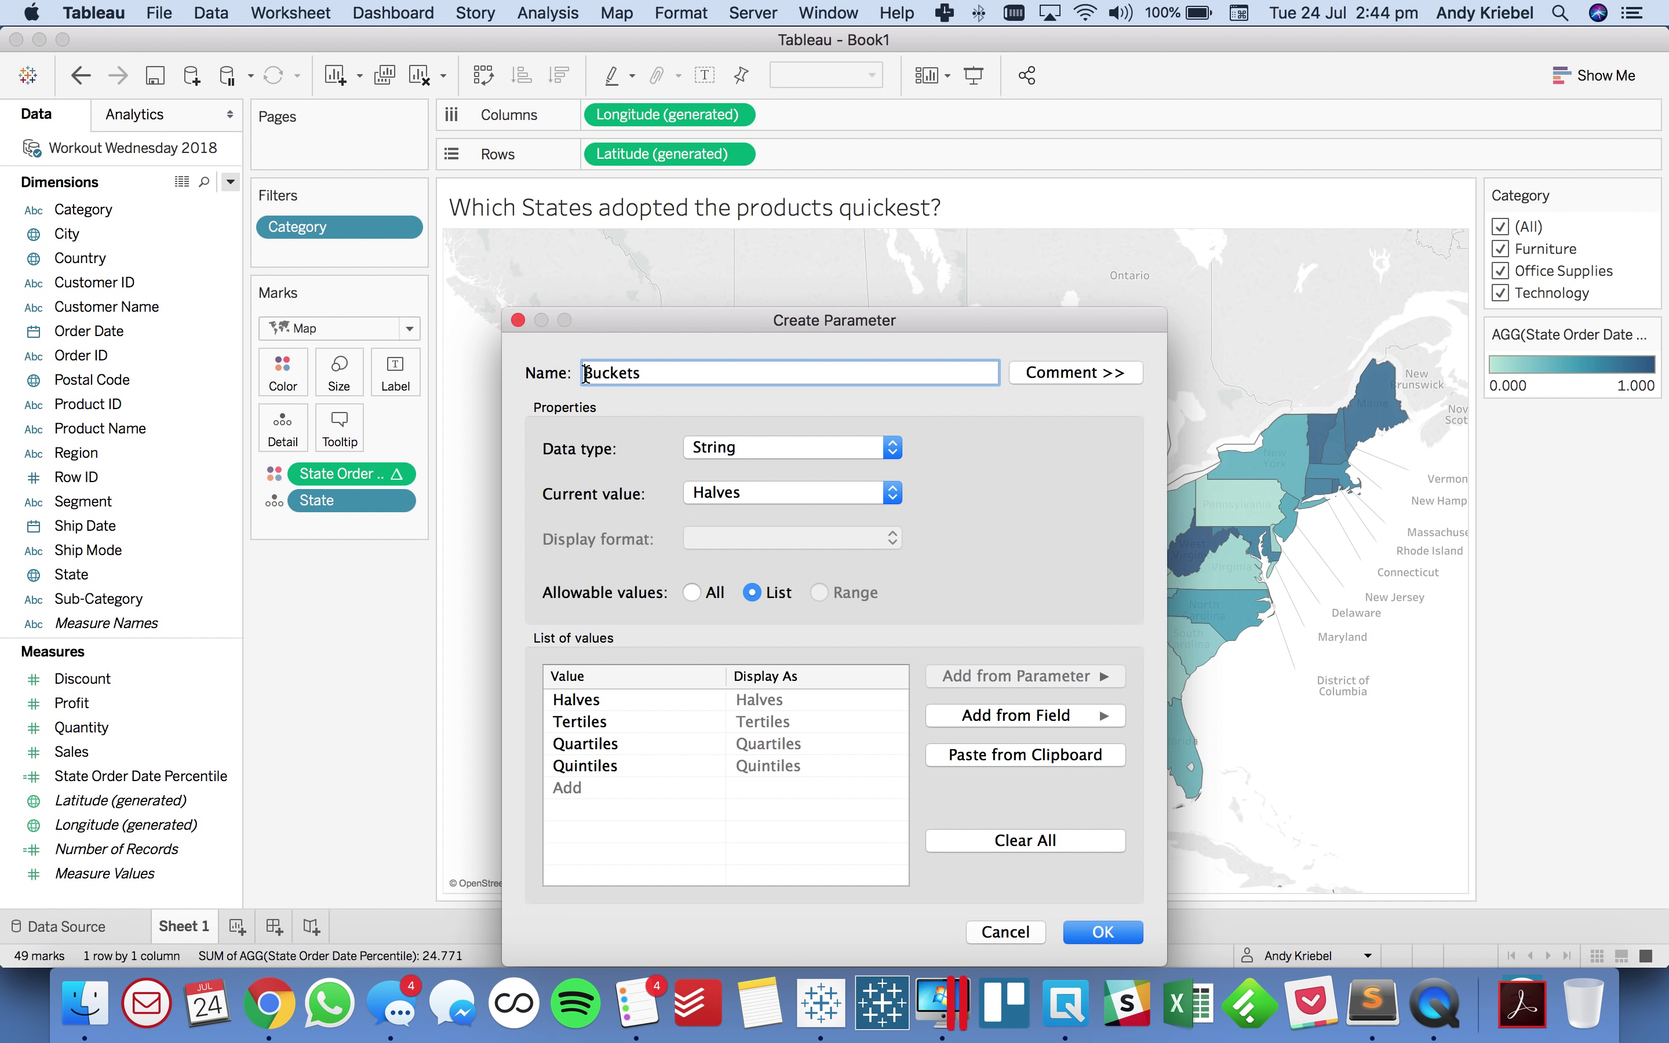
pyautogui.write('Order of ')
pyautogui.write('aset')
pyautogui.press('BackSpace')
pyautogui.press('BackSpace')
pyautogui.press('BackSpace')
pyautogui.press('BackSpace')
pyautogui.write('Adoption')
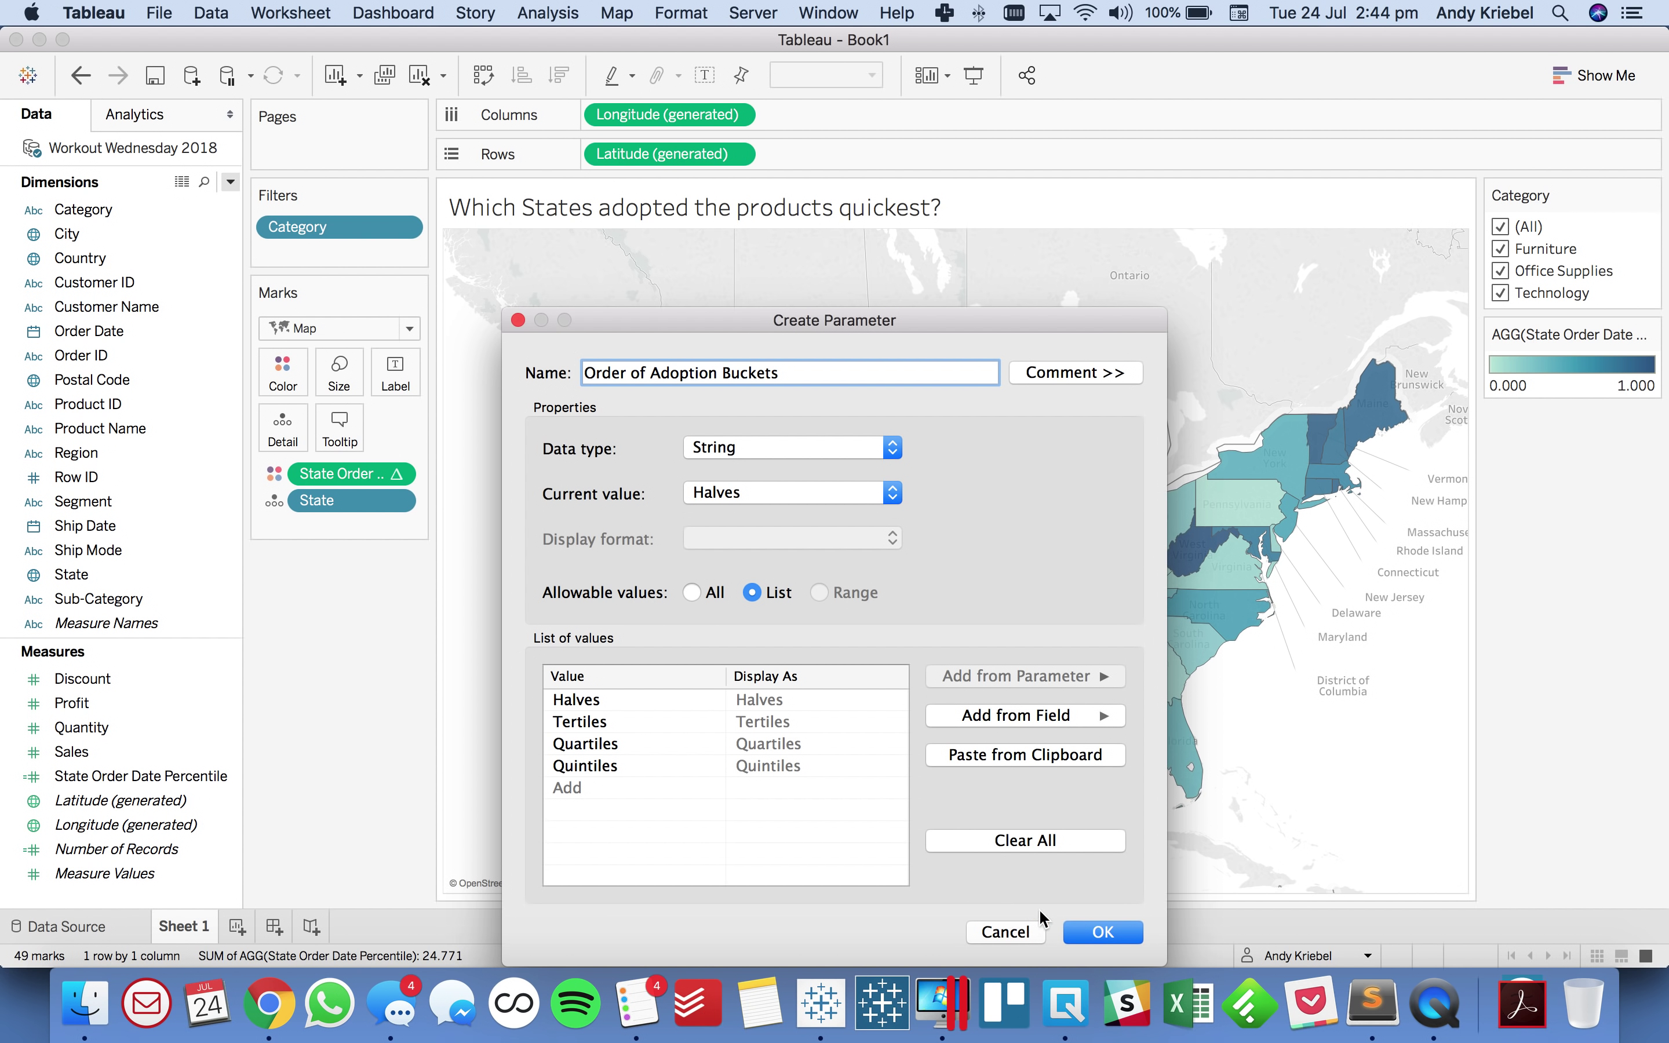
pyautogui.click(1080, 931)
# Step: Show the parameter control as a single value list, left set to Halves
pyautogui.rightClick(178, 897)
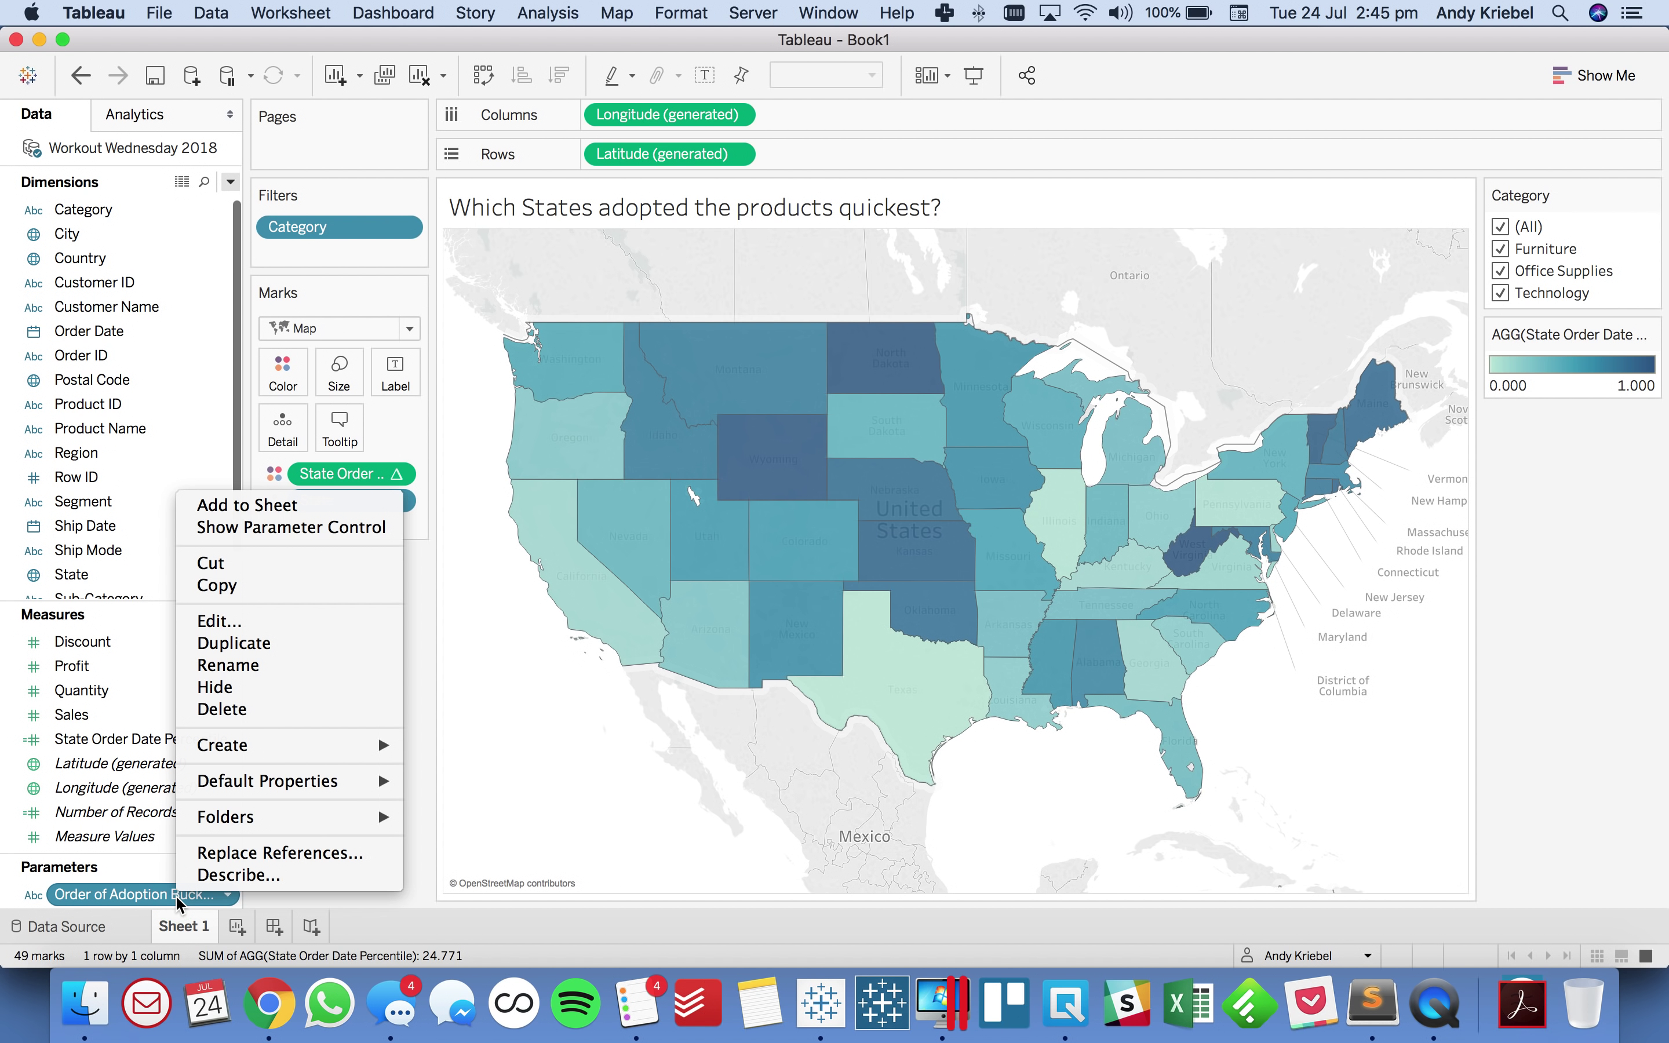
pyautogui.click(265, 529)
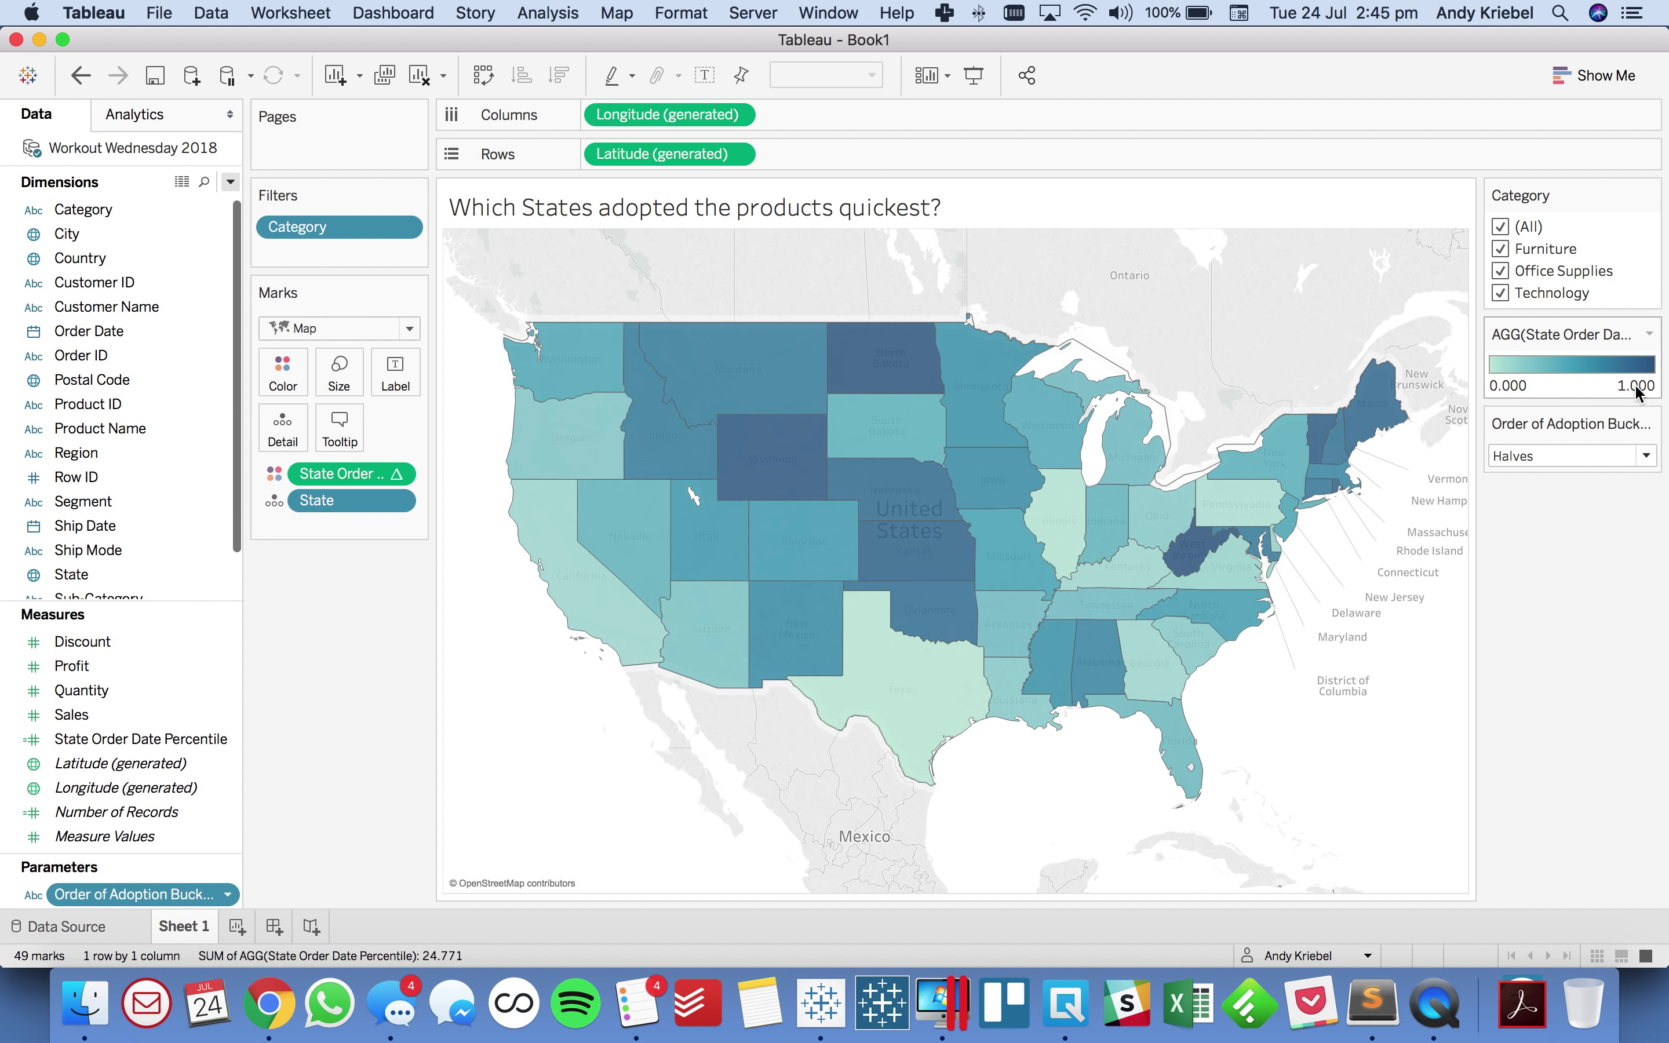
pyautogui.click(1649, 423)
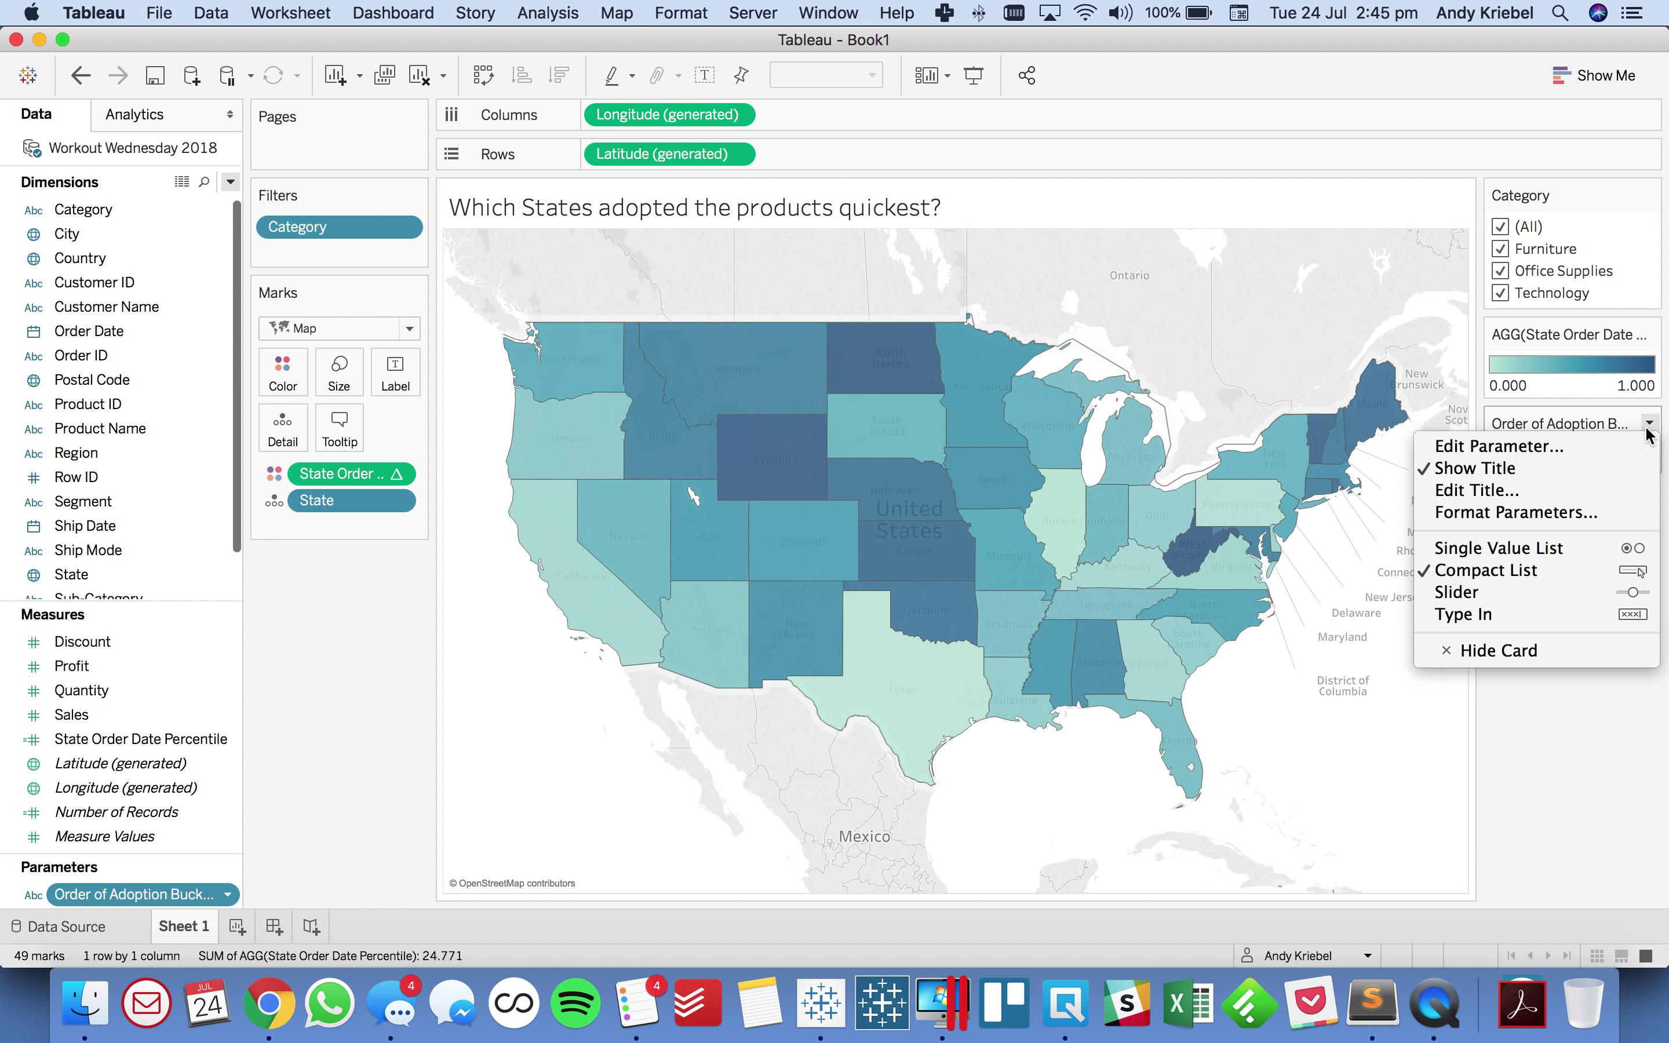
pyautogui.click(1535, 549)
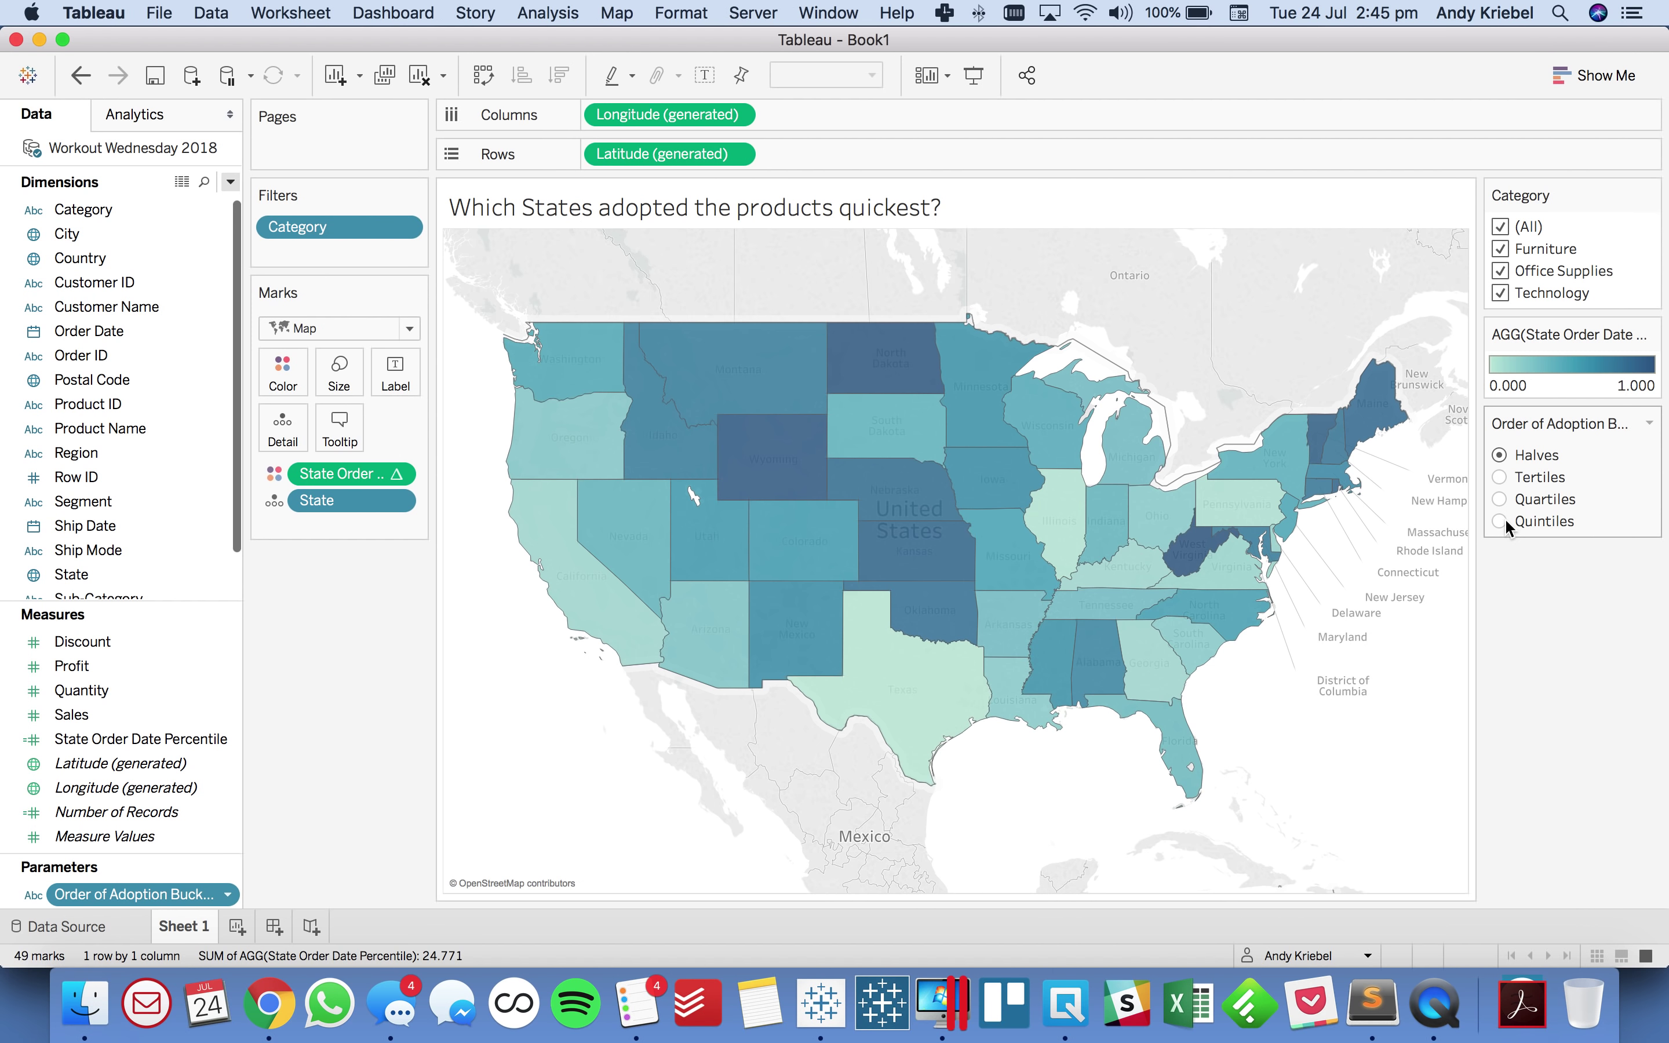
pyautogui.click(1499, 476)
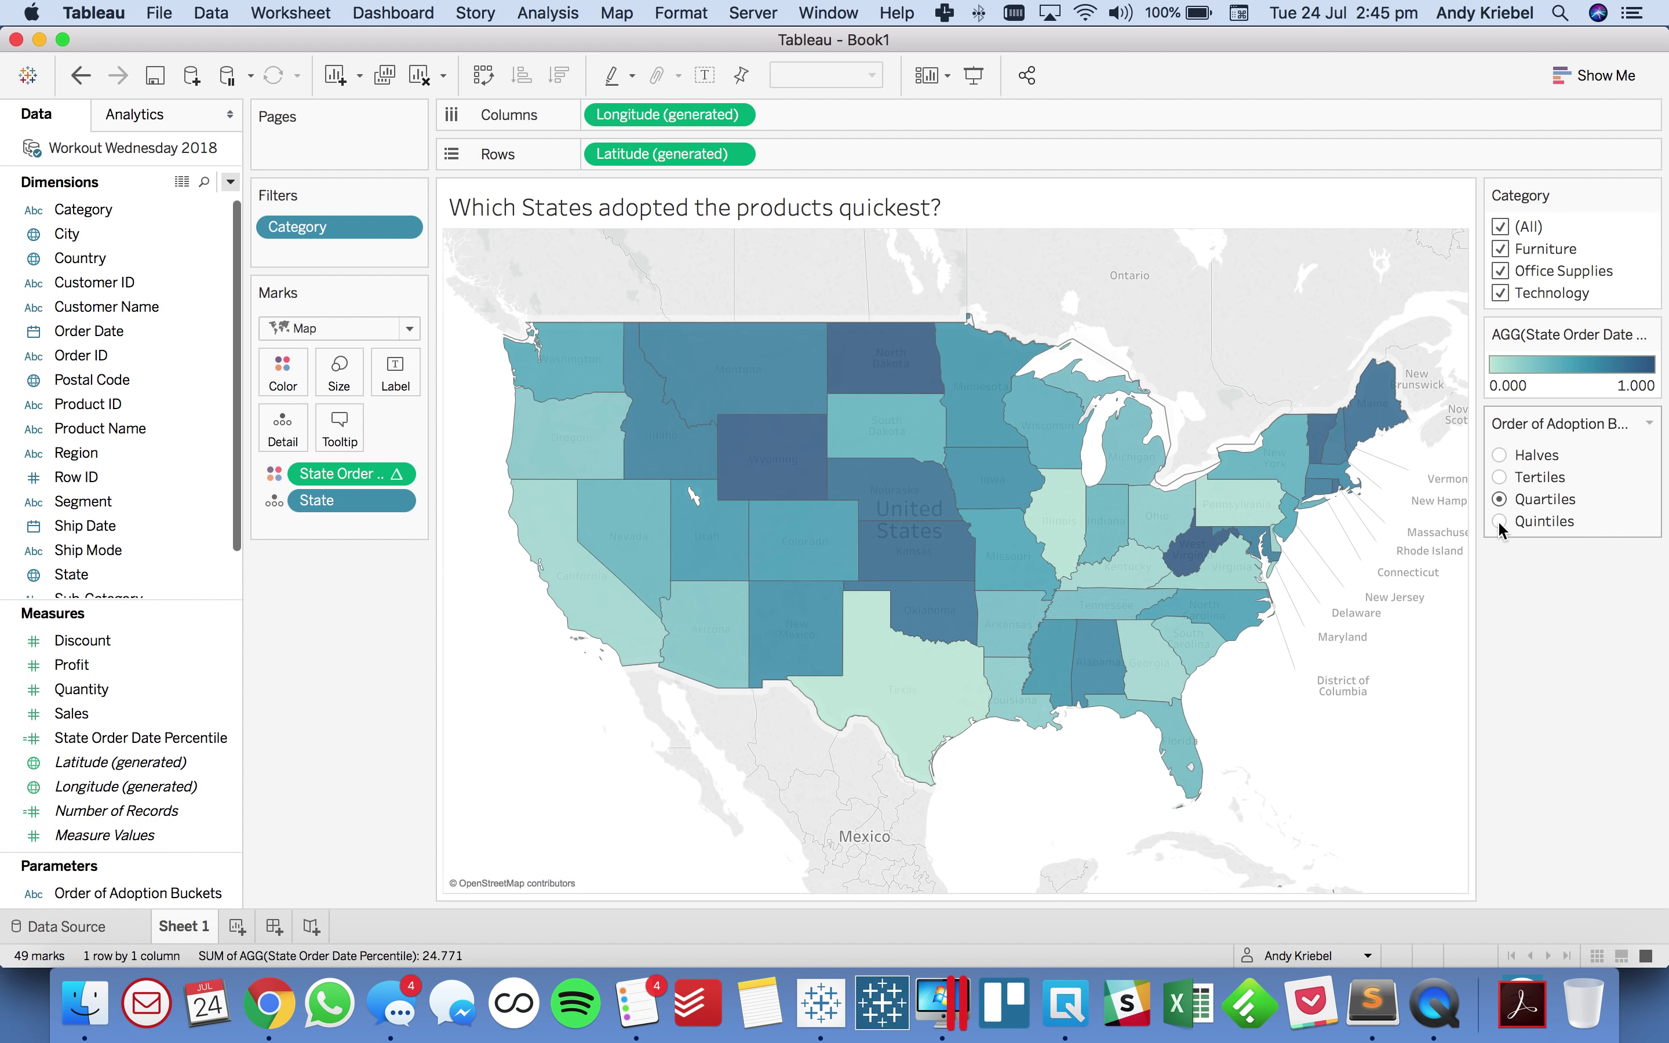
pyautogui.click(1499, 457)
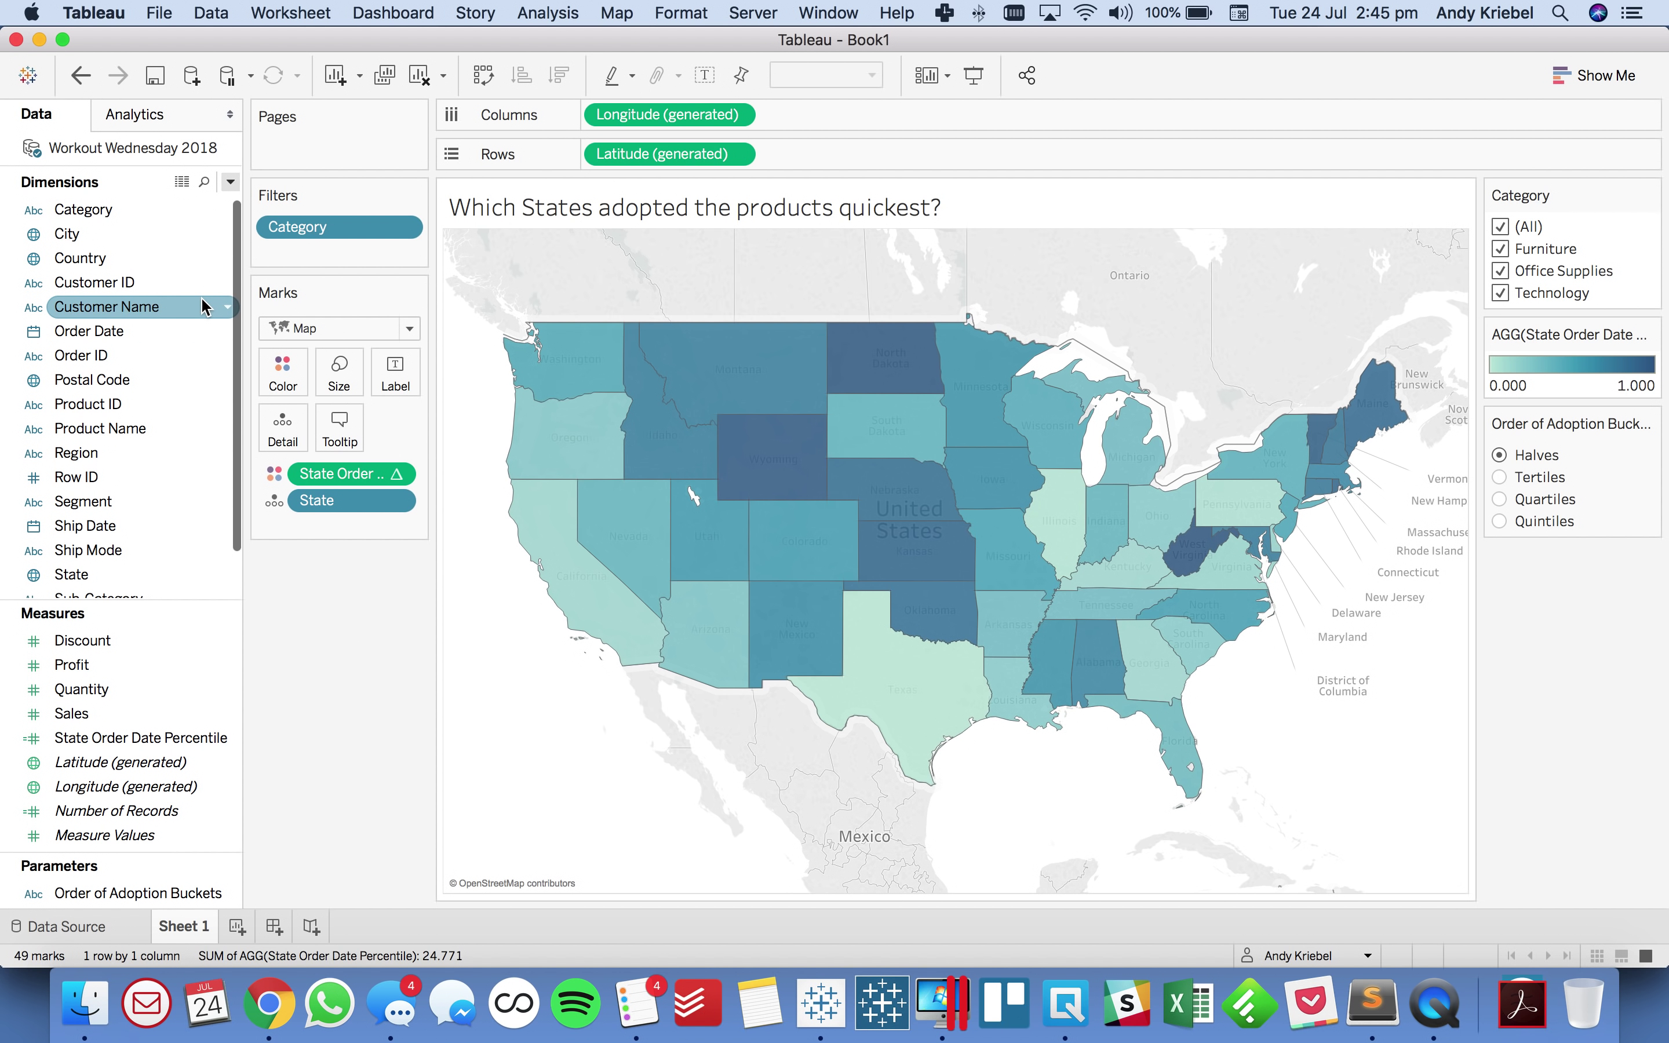
pyautogui.click(231, 182)
pyautogui.click(297, 200)
# Step: Name the new calculated field 'Order of Adoption Bin' and position its editor
pyautogui.moveTo(800, 406); pyautogui.dragTo(870, 322)
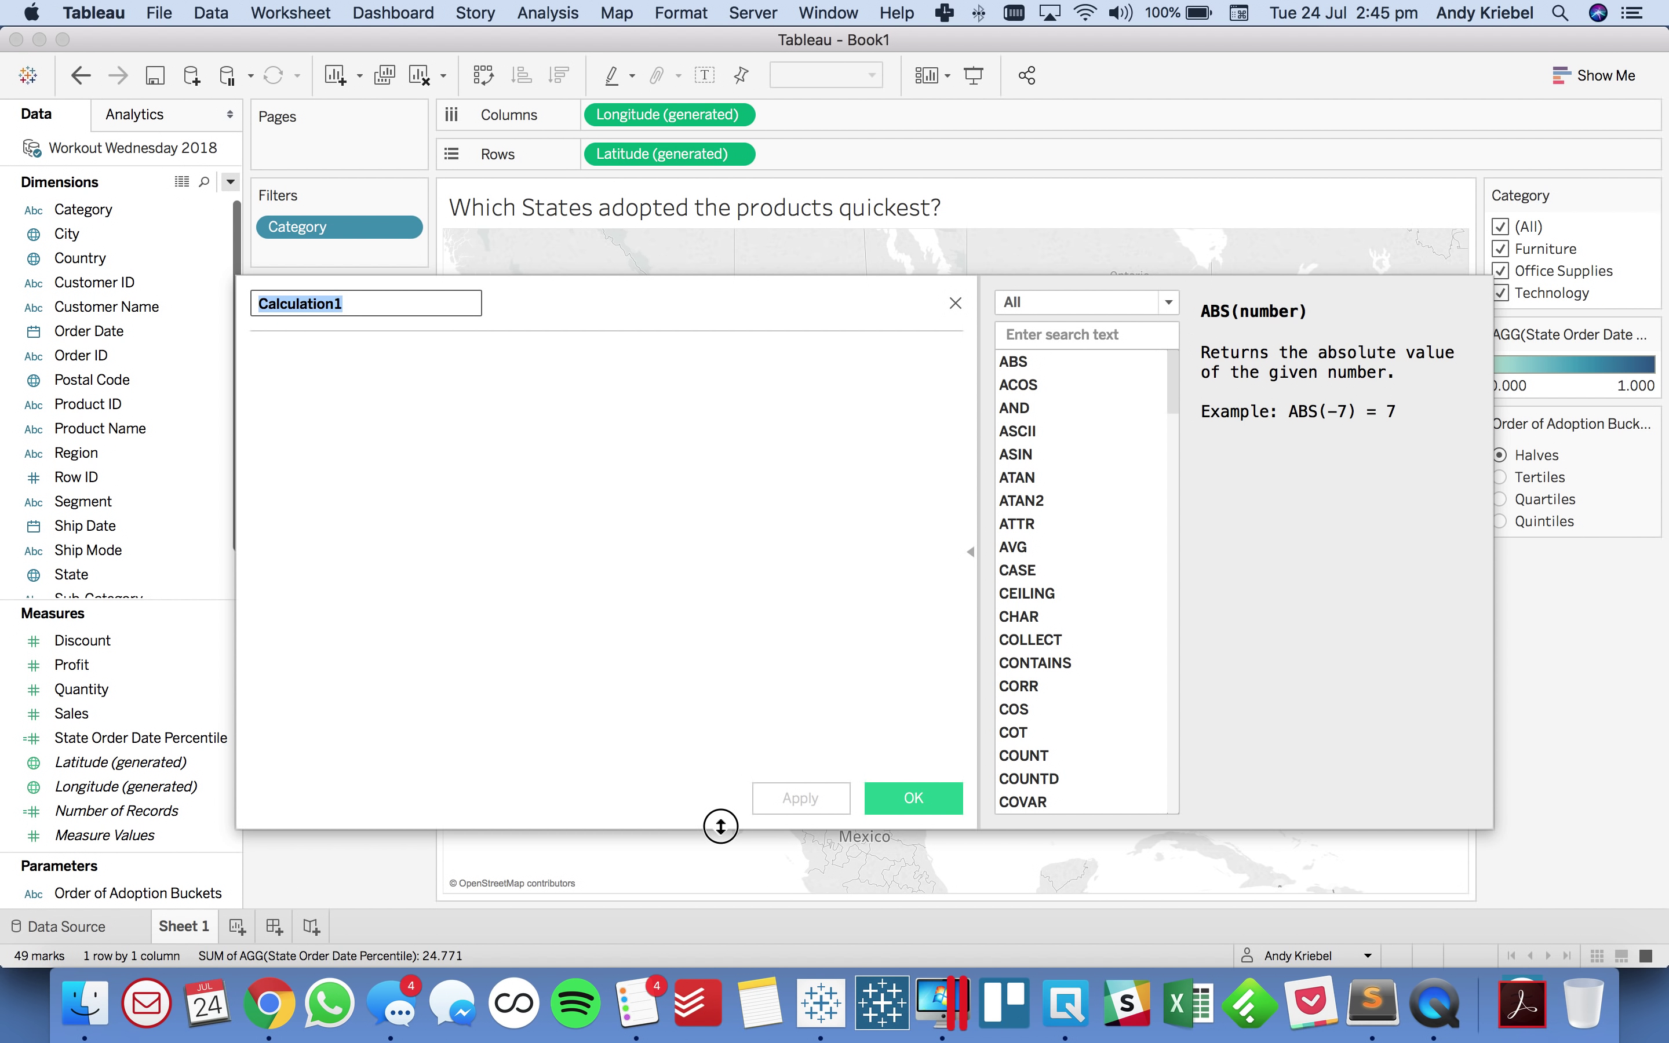
pyautogui.moveTo(719, 828); pyautogui.dragTo(722, 705)
pyautogui.write('Ord')
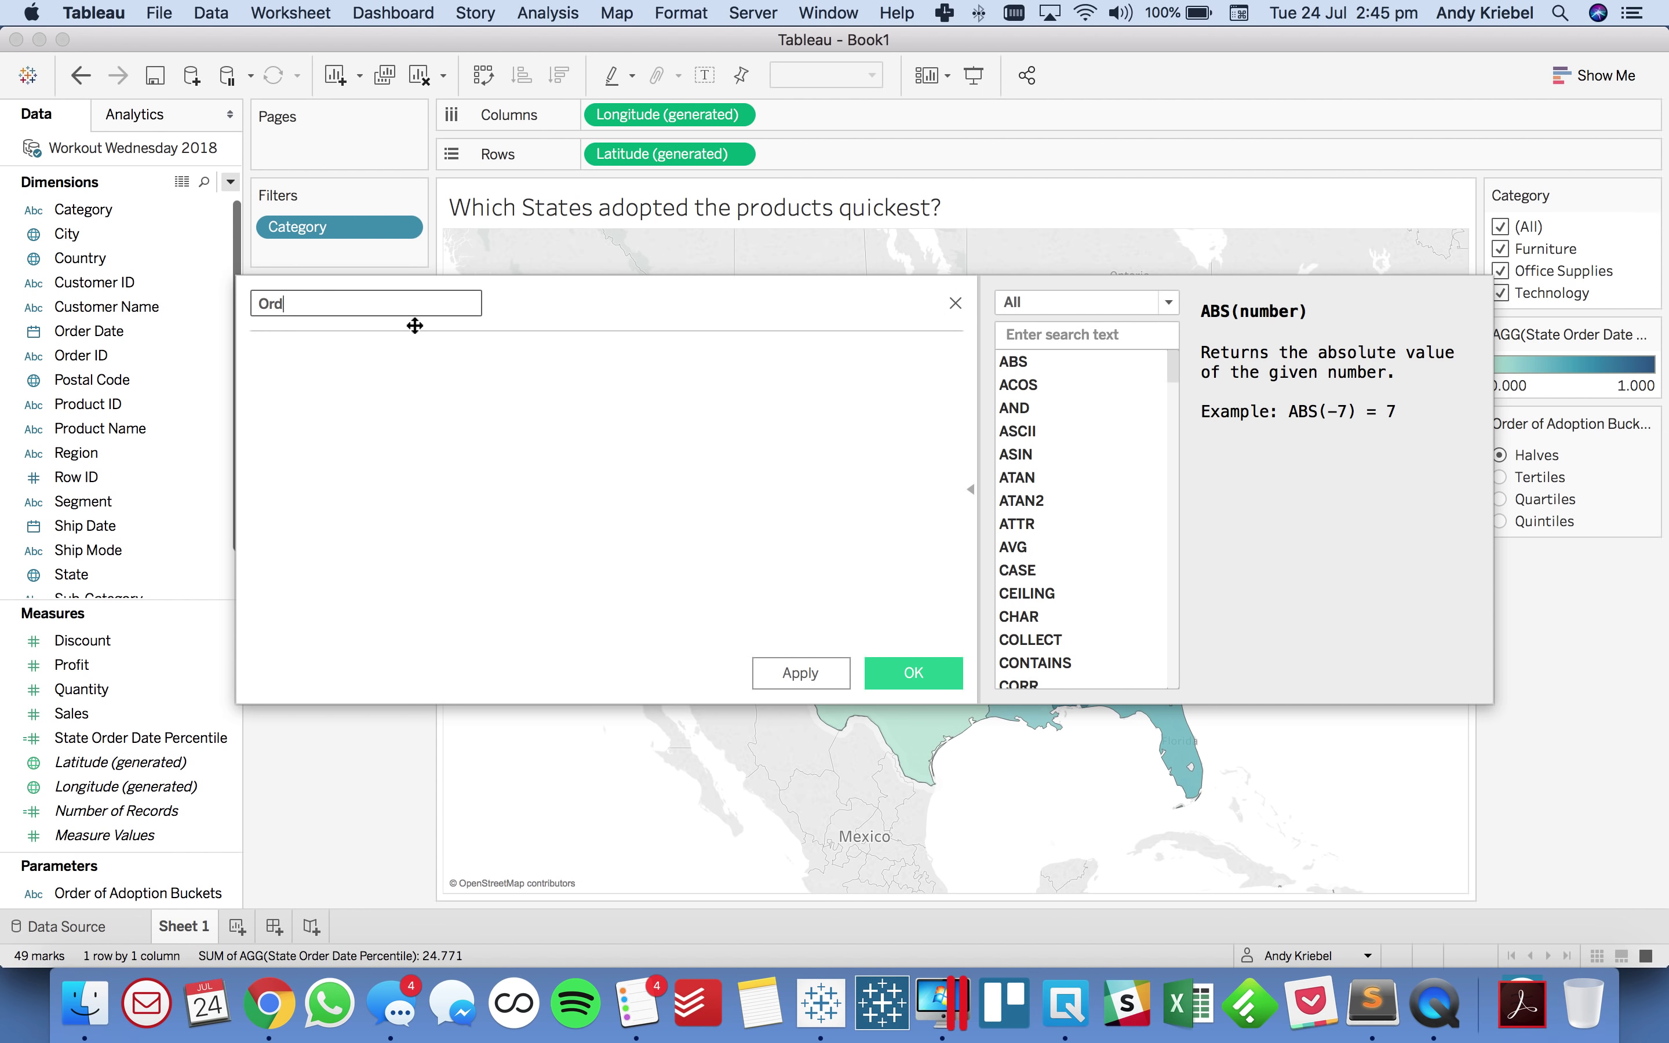
pyautogui.write('er of Adoption Buk')
pyautogui.press('BackSpace')
pyautogui.press('BackSpace')
pyautogui.write('in')
pyautogui.moveTo(414, 326); pyautogui.dragTo(519, 525)
# Step: Write the CASE formula giving bin 1 at or below 0.5 percentile for Halves, else 2
pyautogui.click(809, 641)
pyautogui.write("CASE [Order of Adoption Buckets]='Halves' THEN     IF [State Order Date Percentile]<=.5 THEN 1     ELSE 2     END")
pyautogui.press('Return')
pyautogui.write('END')
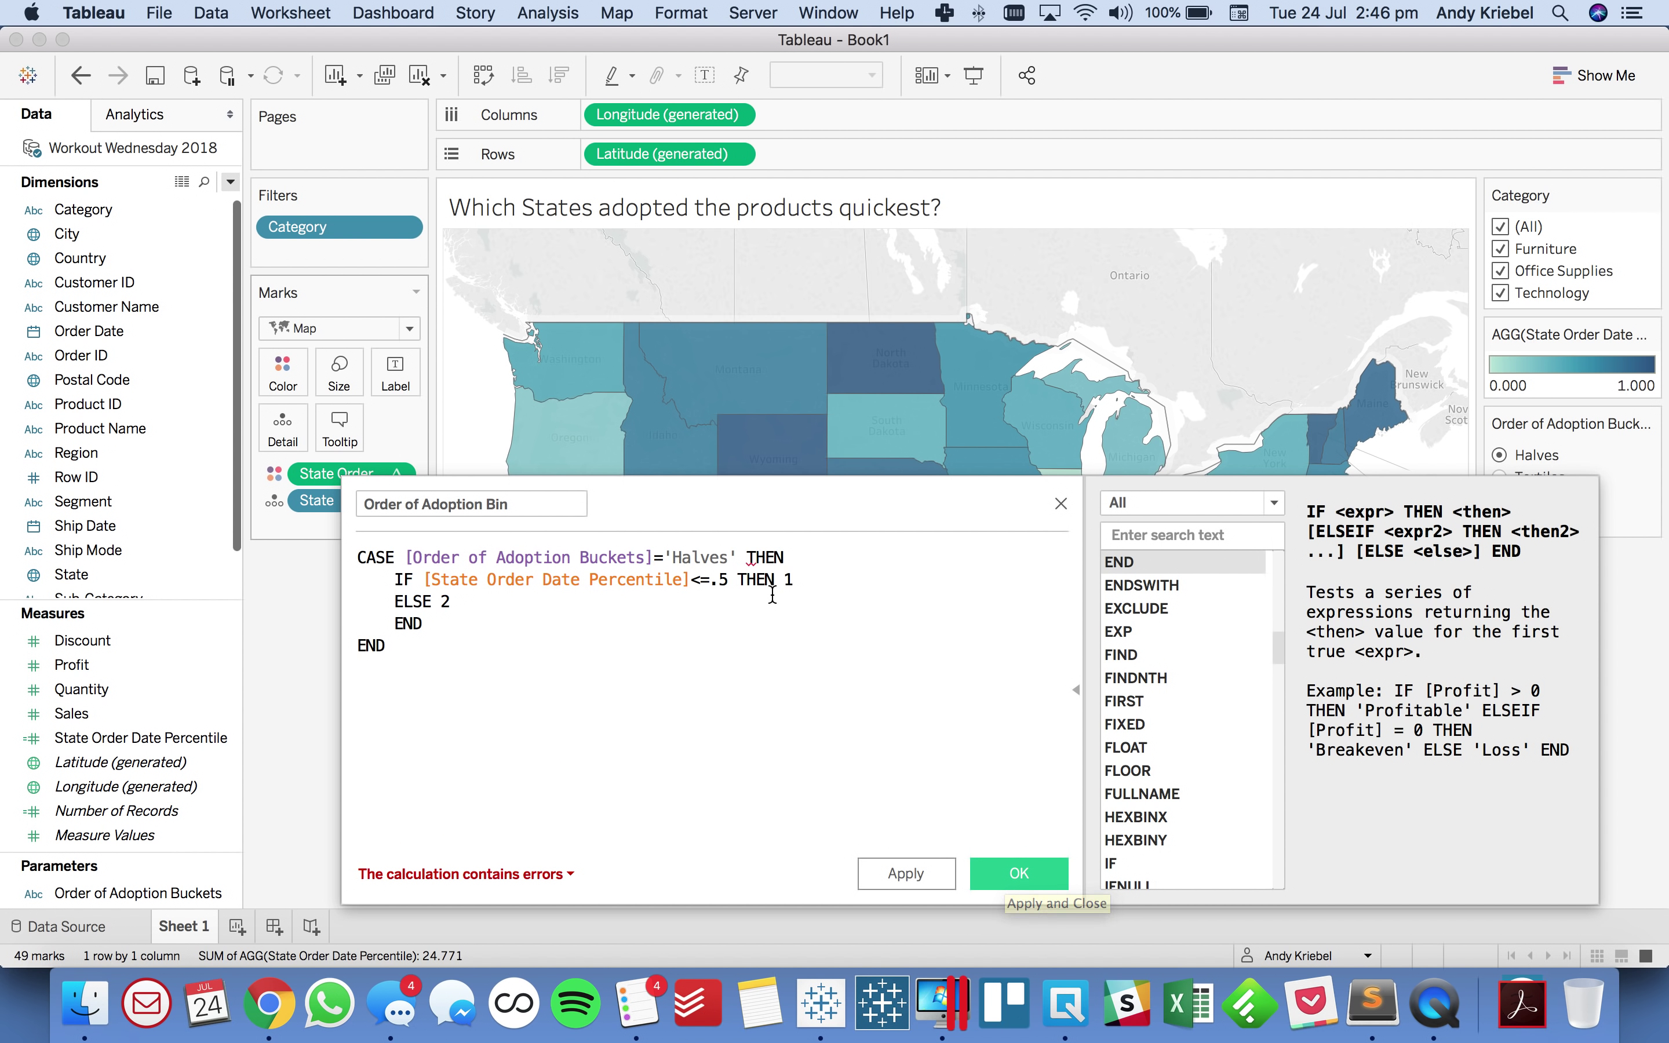
pyautogui.click(519, 873)
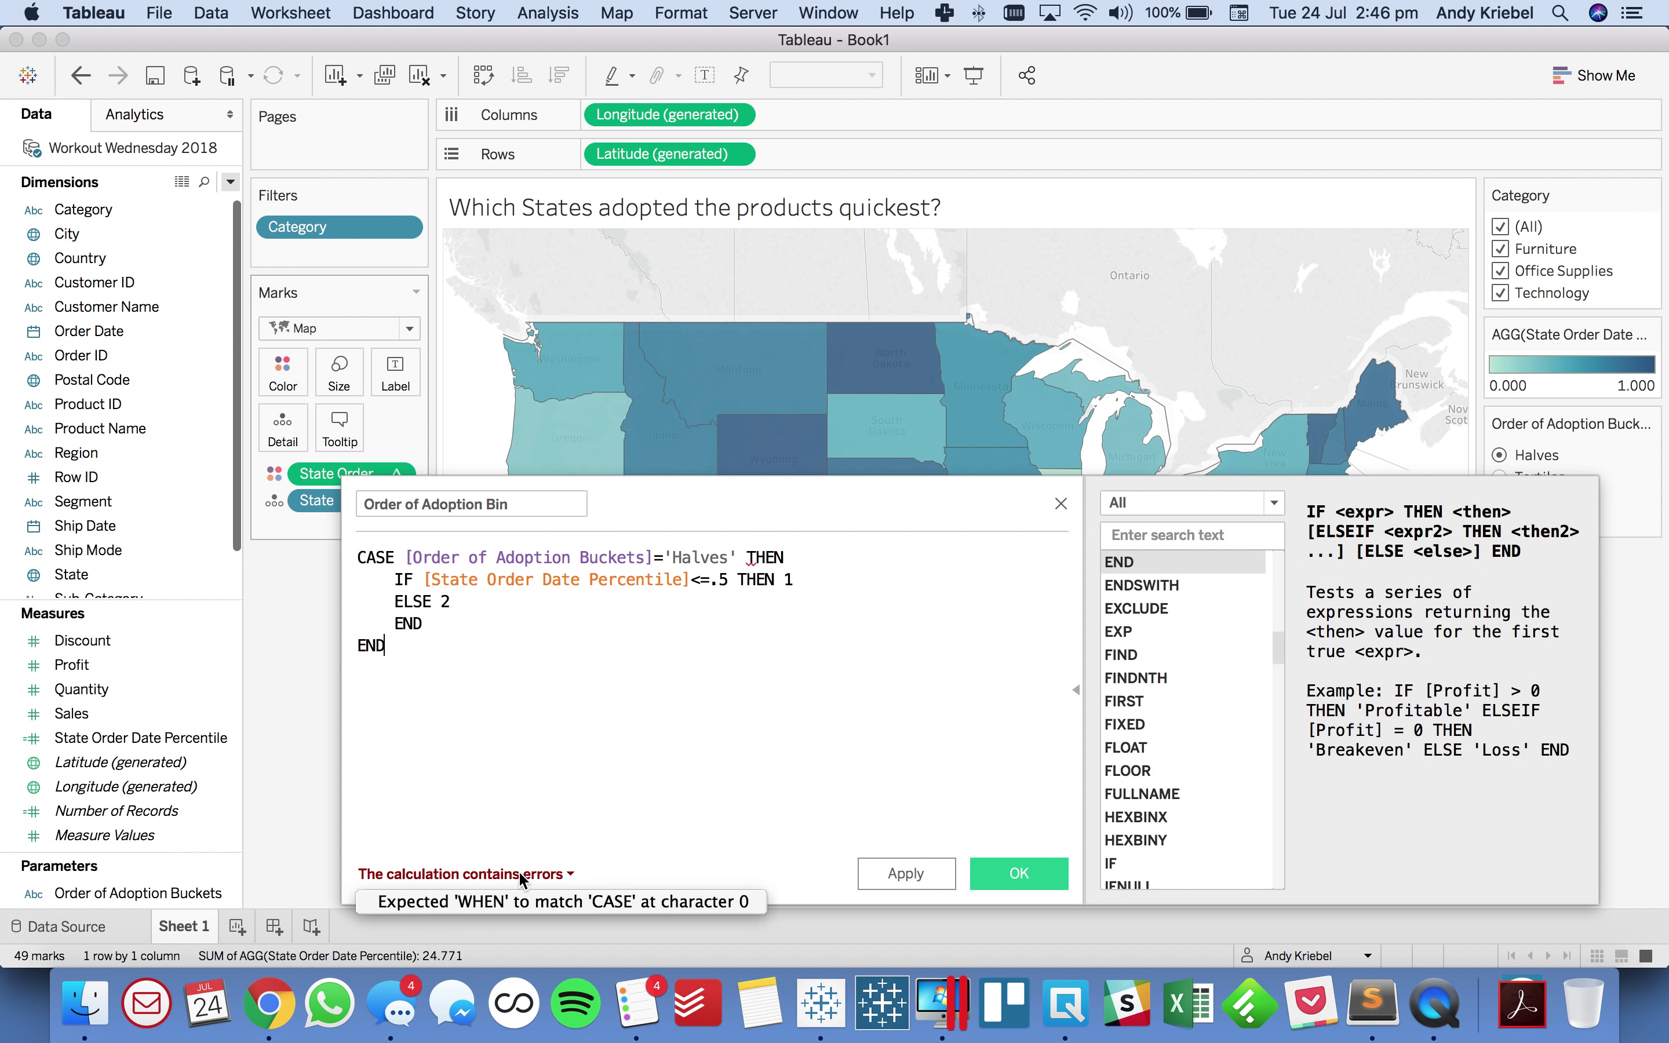
pyautogui.click(393, 558)
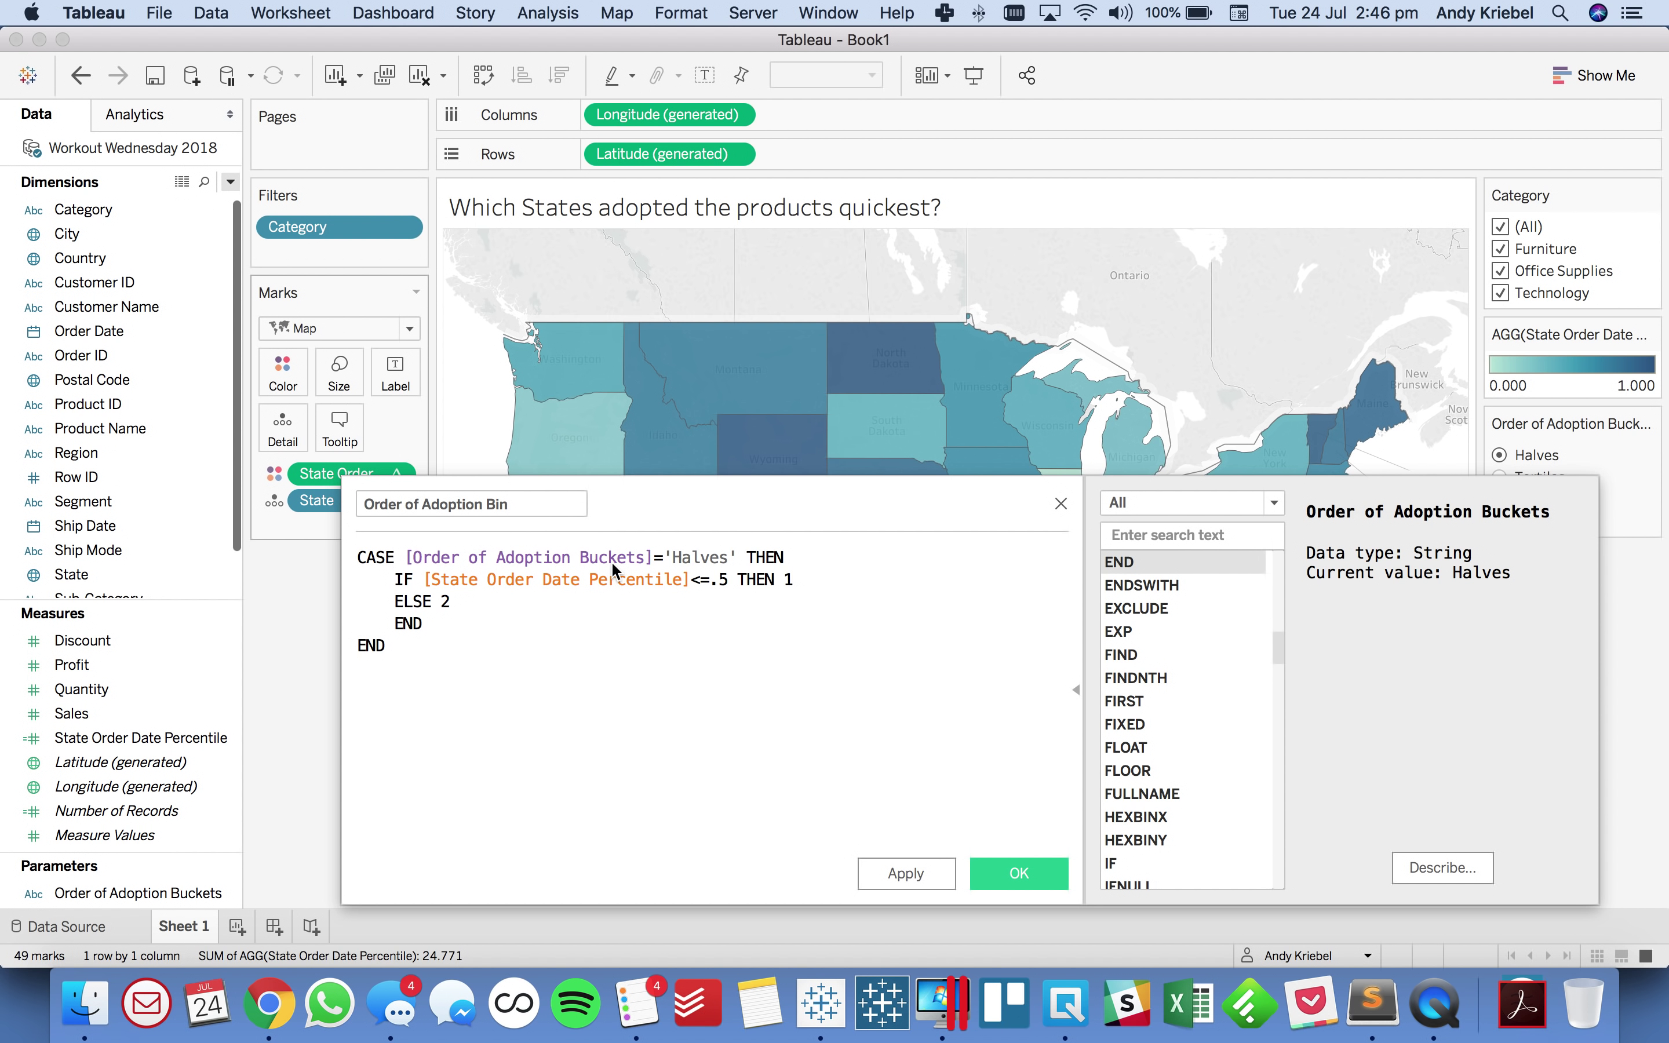
# Step: Fix the syntax error by using WHEN 'Halves' instead of '=', then apply and close
pyautogui.click(662, 558)
pyautogui.press('BackSpace')
pyautogui.press('Return')
pyautogui.write('WHEN')
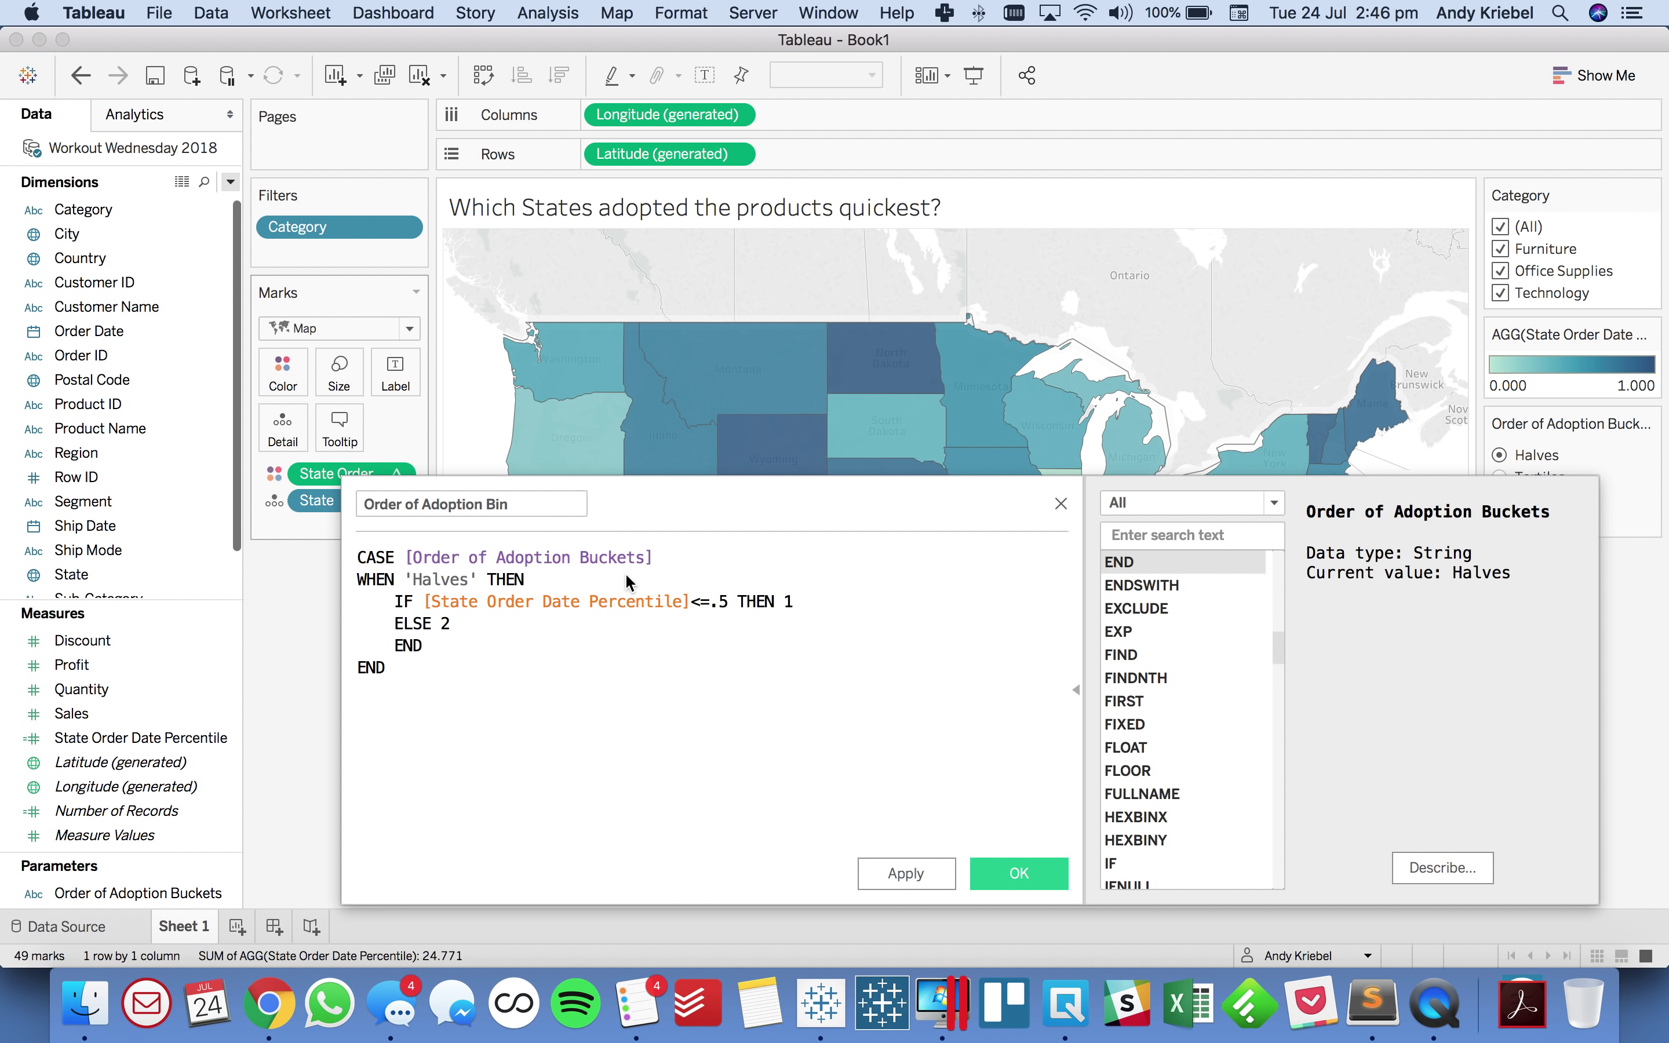
pyautogui.click(897, 874)
pyautogui.click(1019, 875)
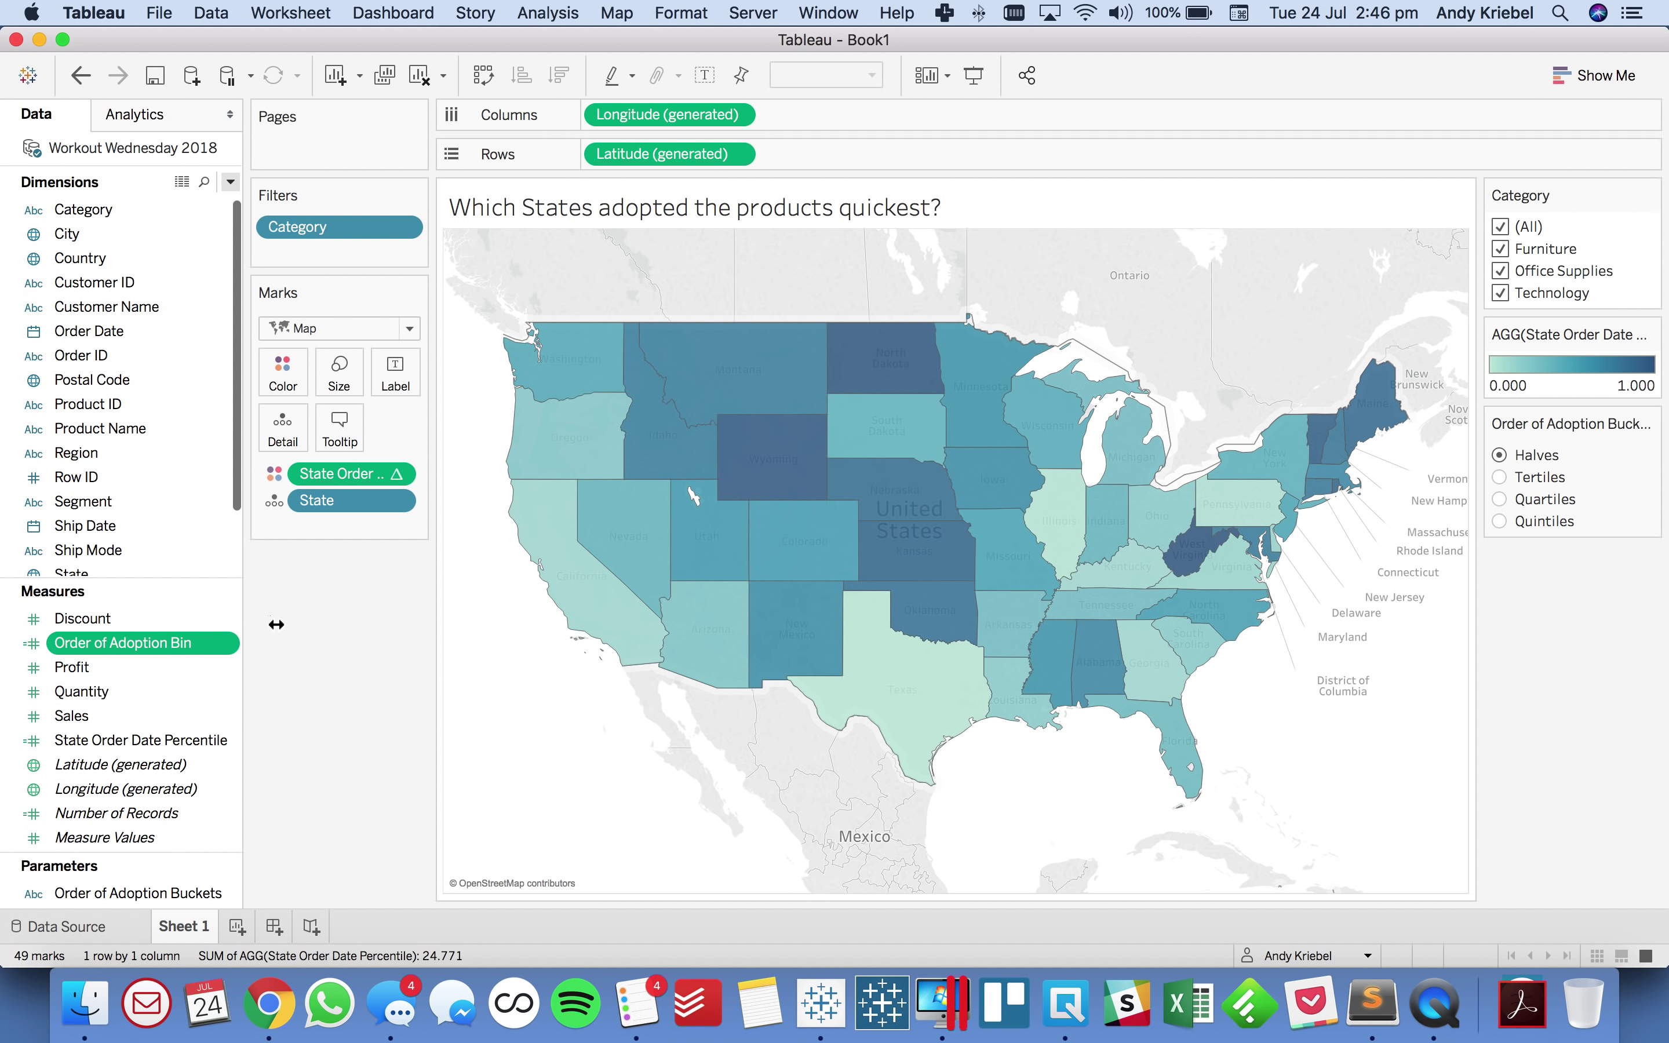
# Step: Convert Order of Adoption Bin into a dimension
pyautogui.rightClick(156, 643)
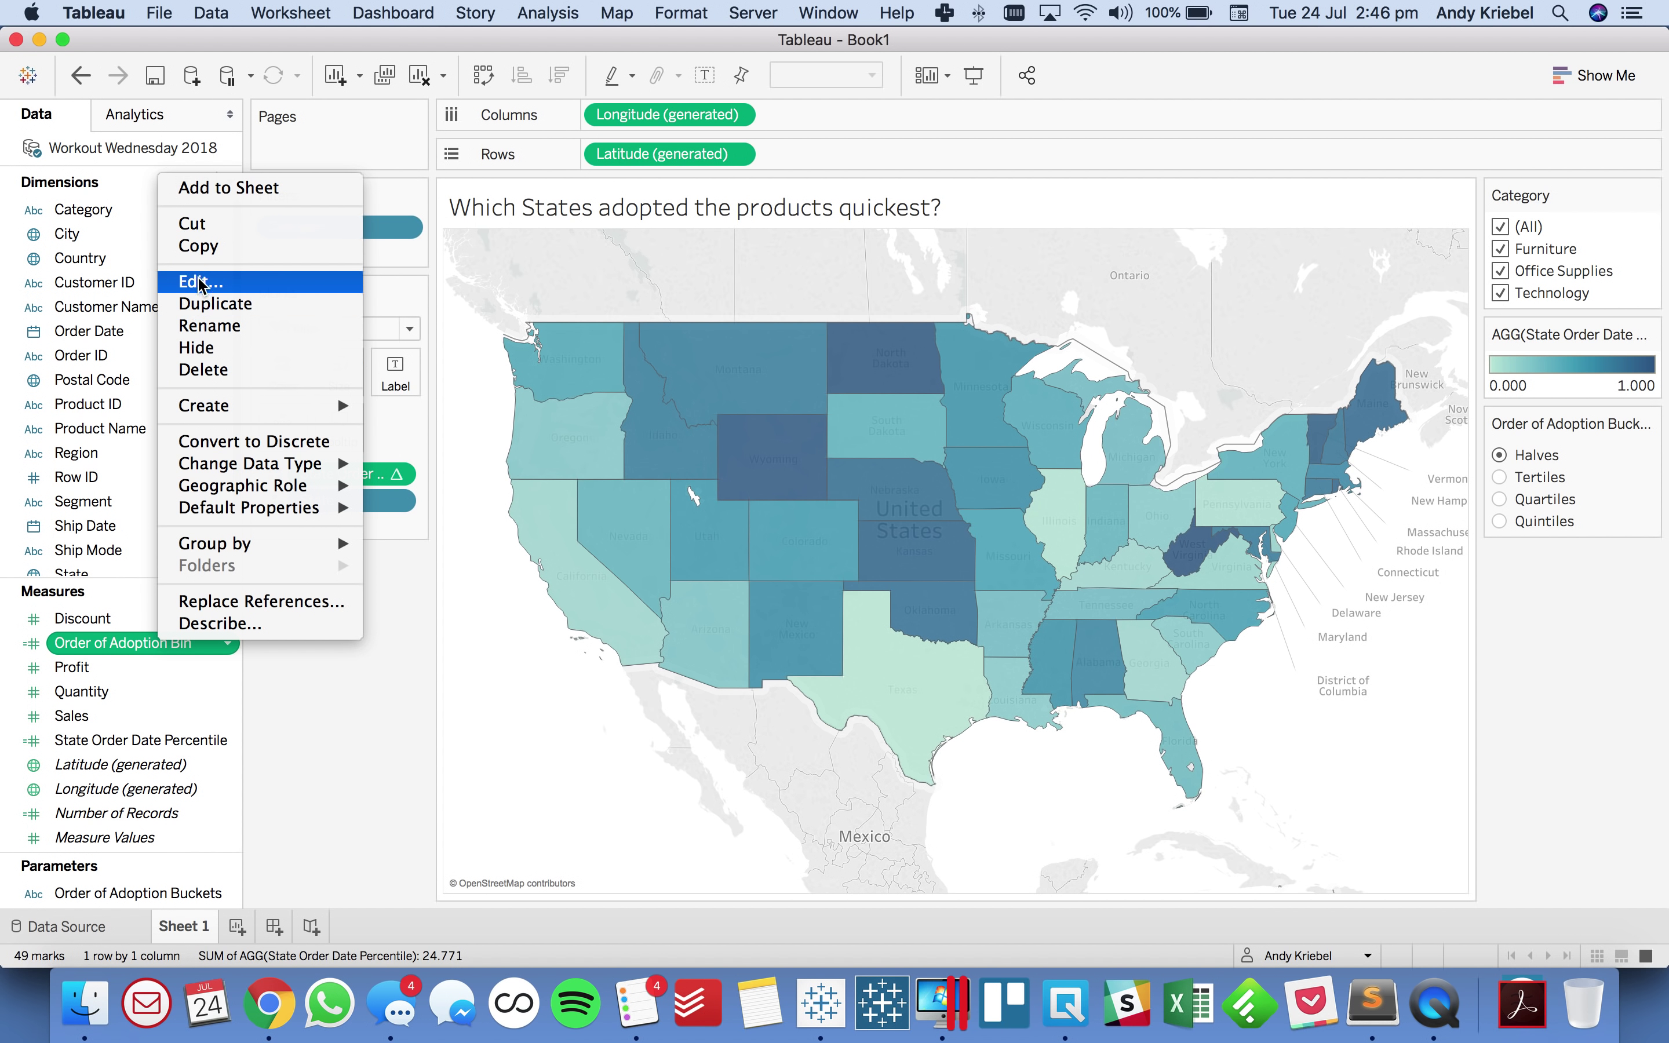
pyautogui.click(326, 760)
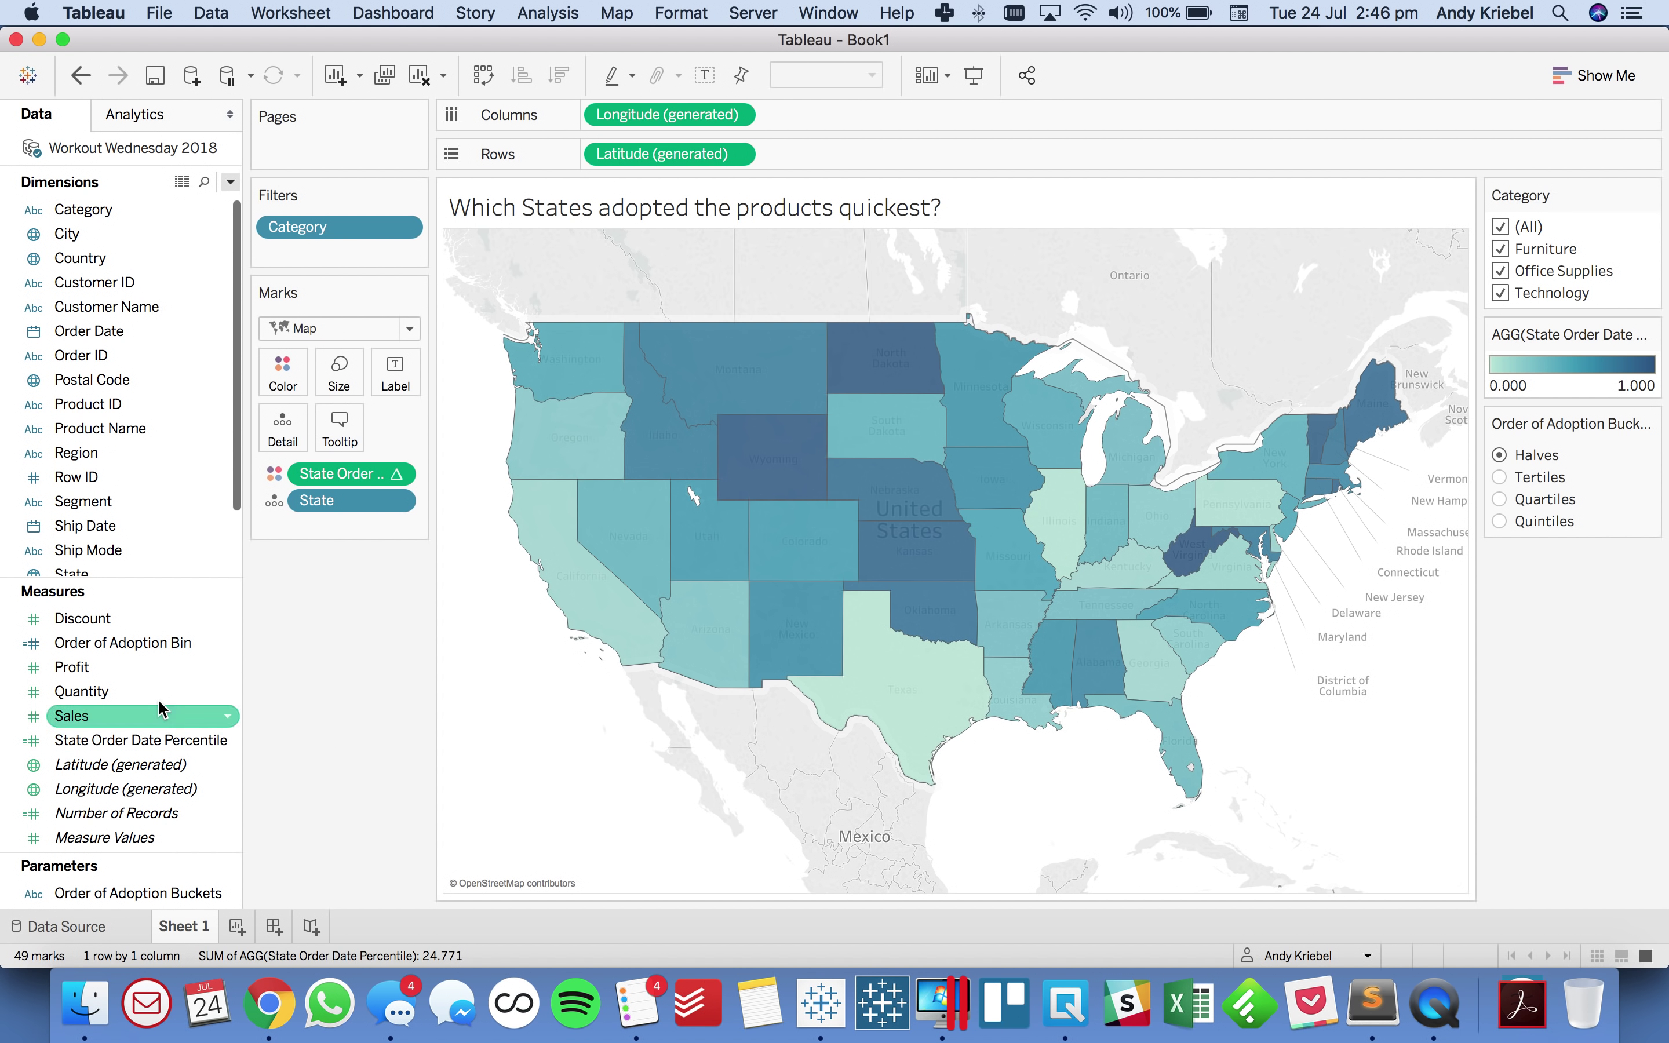
pyautogui.moveTo(76, 643); pyautogui.dragTo(117, 607)
# Step: Put State Order Date Percentile on Detail and colour the states by Order of Adoption Bin
pyautogui.click(275, 474)
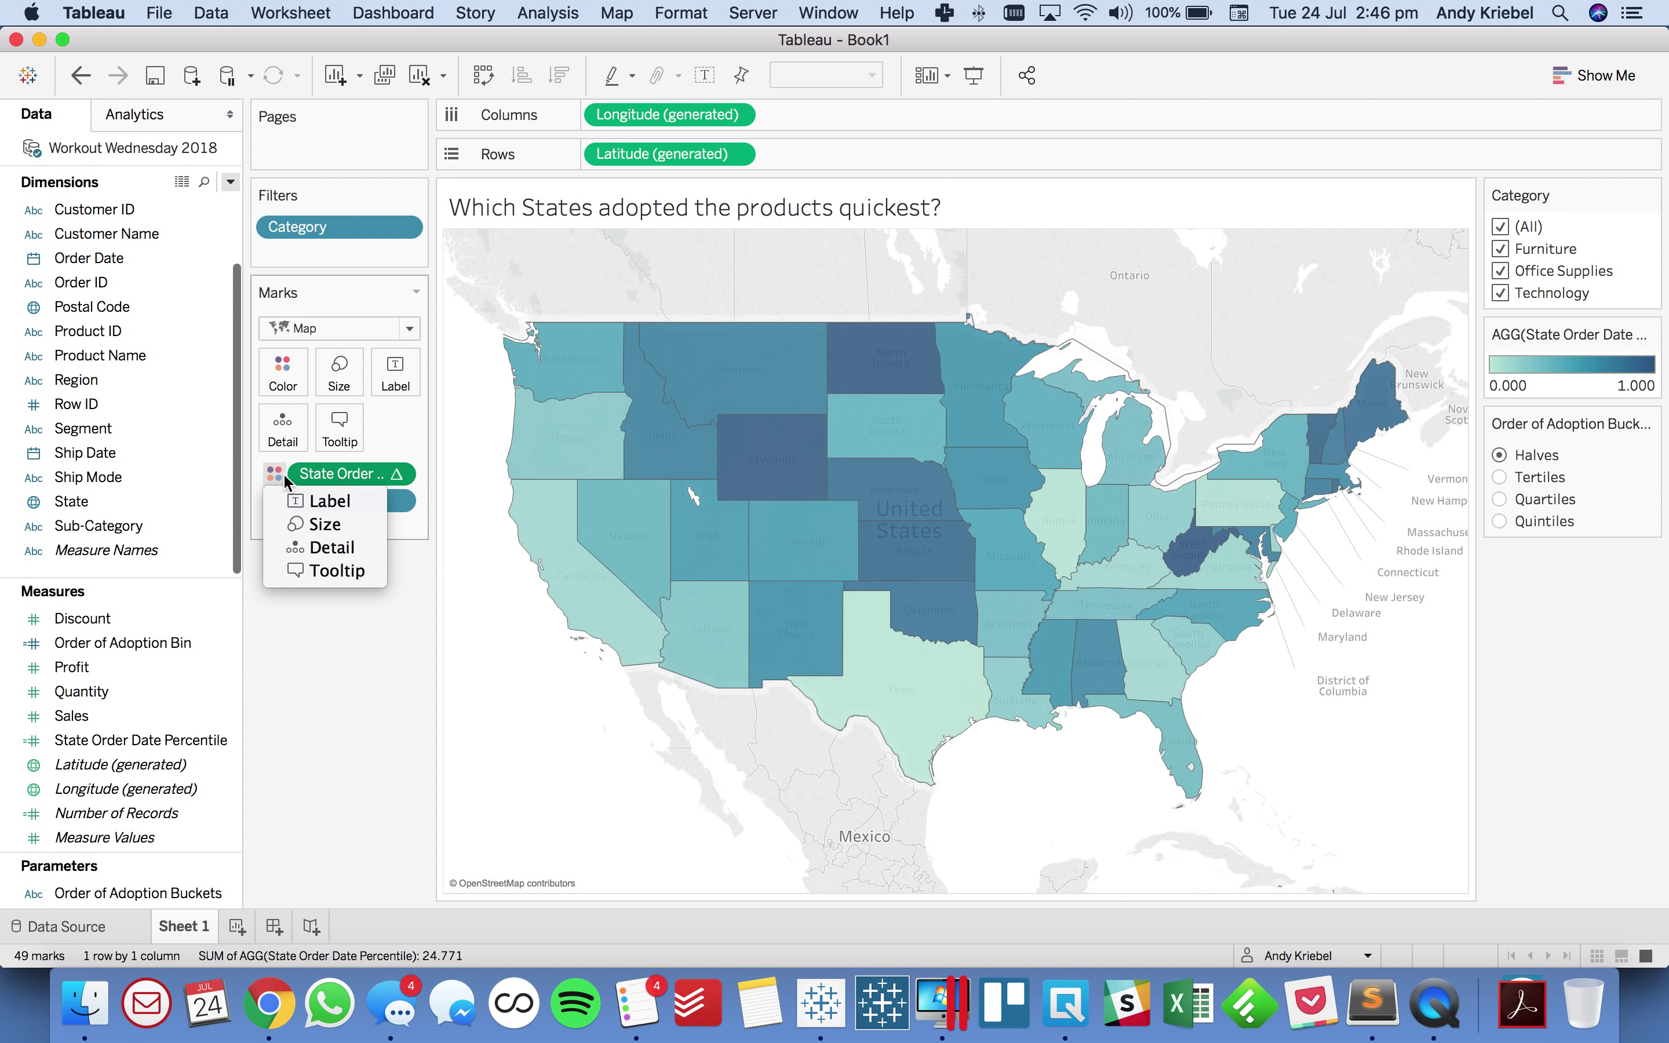
pyautogui.click(324, 547)
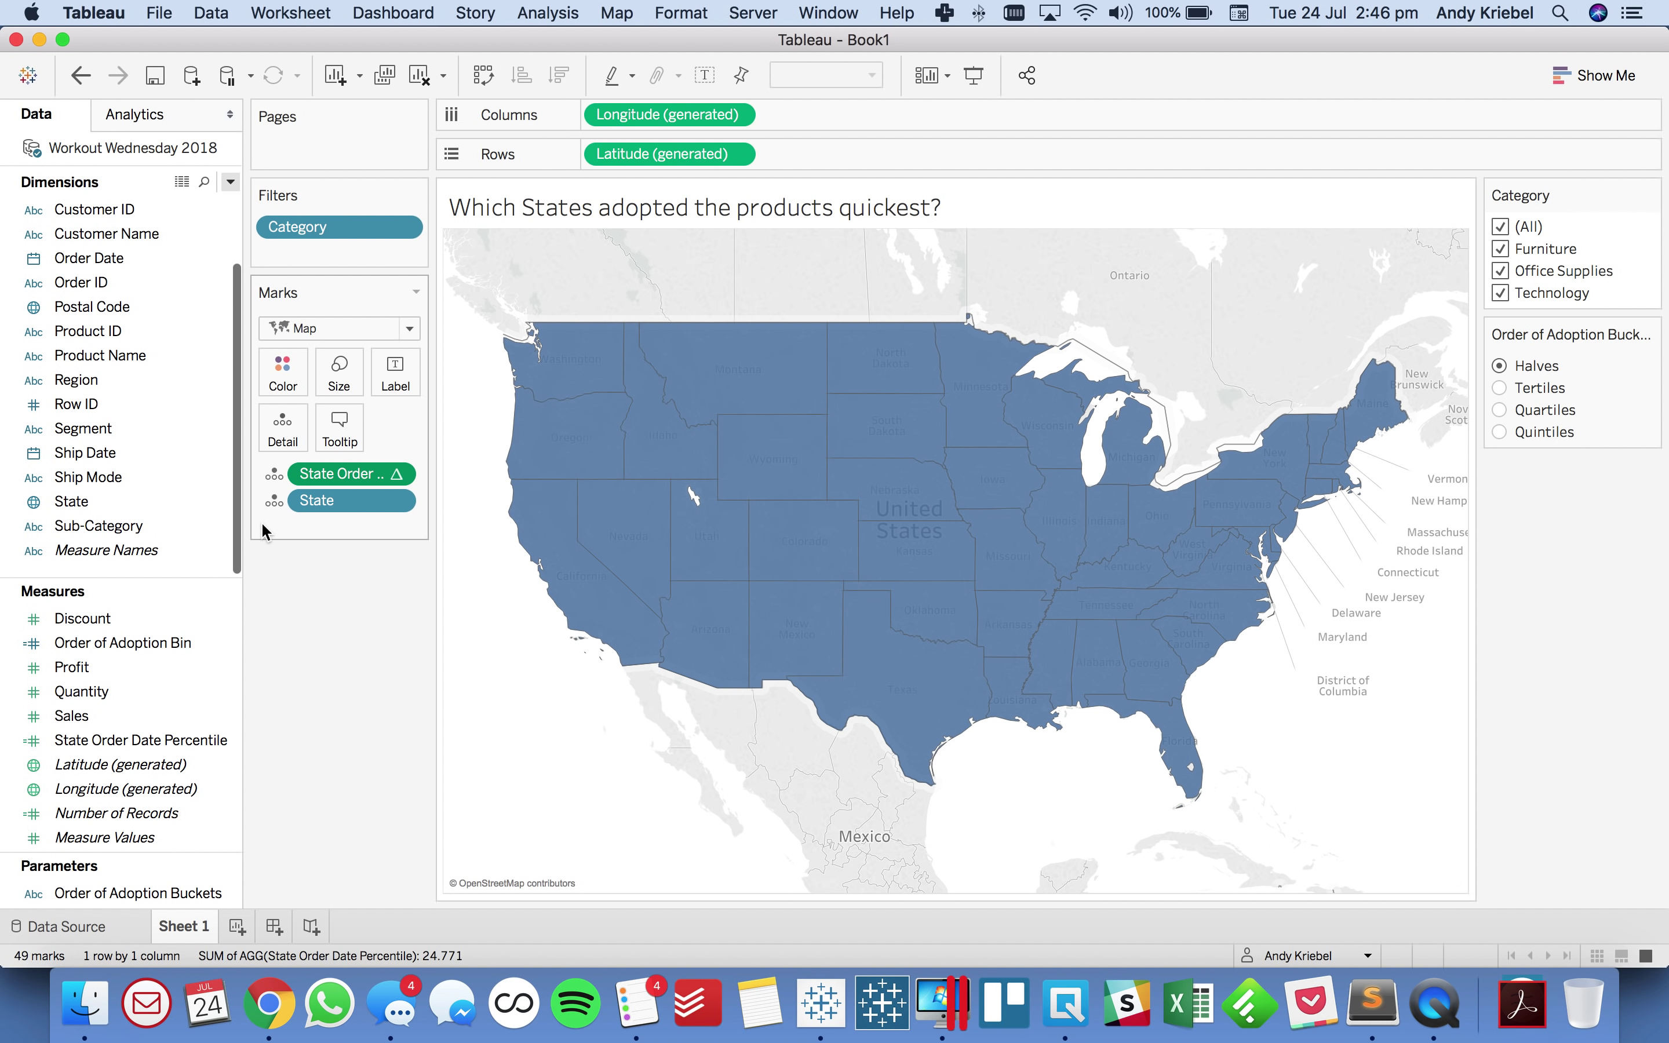
pyautogui.moveTo(200, 642); pyautogui.dragTo(283, 372)
pyautogui.click(283, 372)
# Step: Highlight the bin 1 and bin 2 states on the map, then clear the highlighting
pyautogui.click(370, 730)
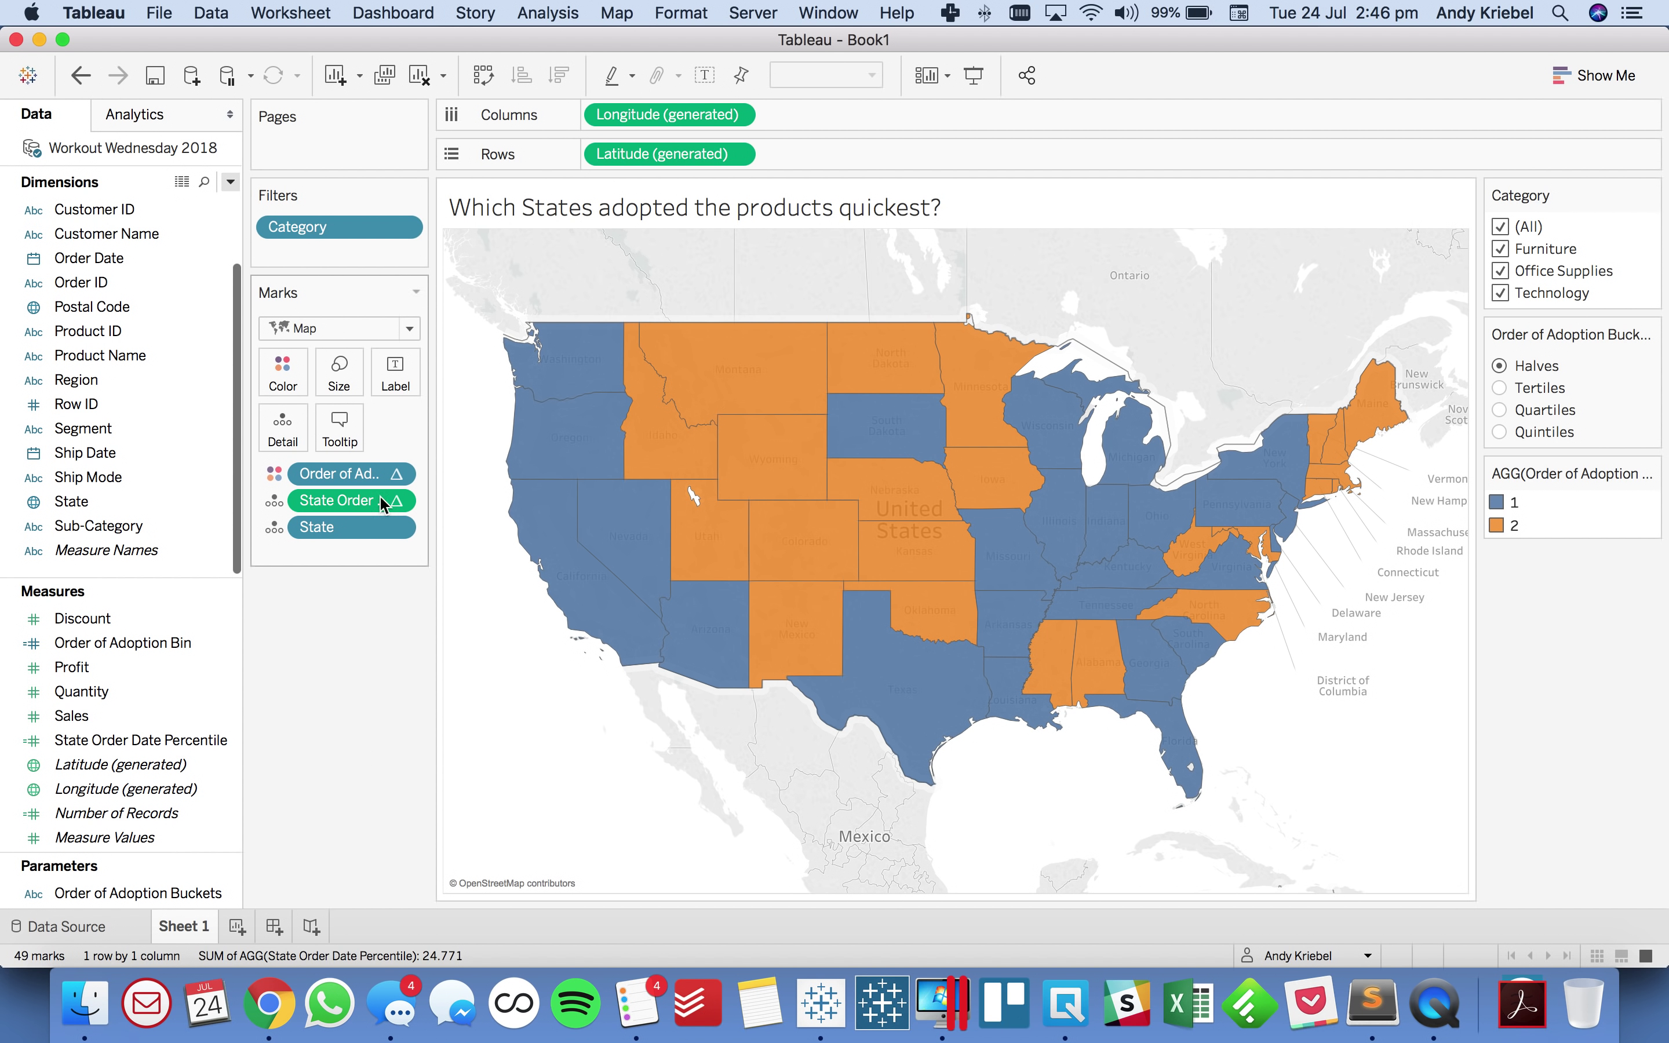
pyautogui.click(396, 474)
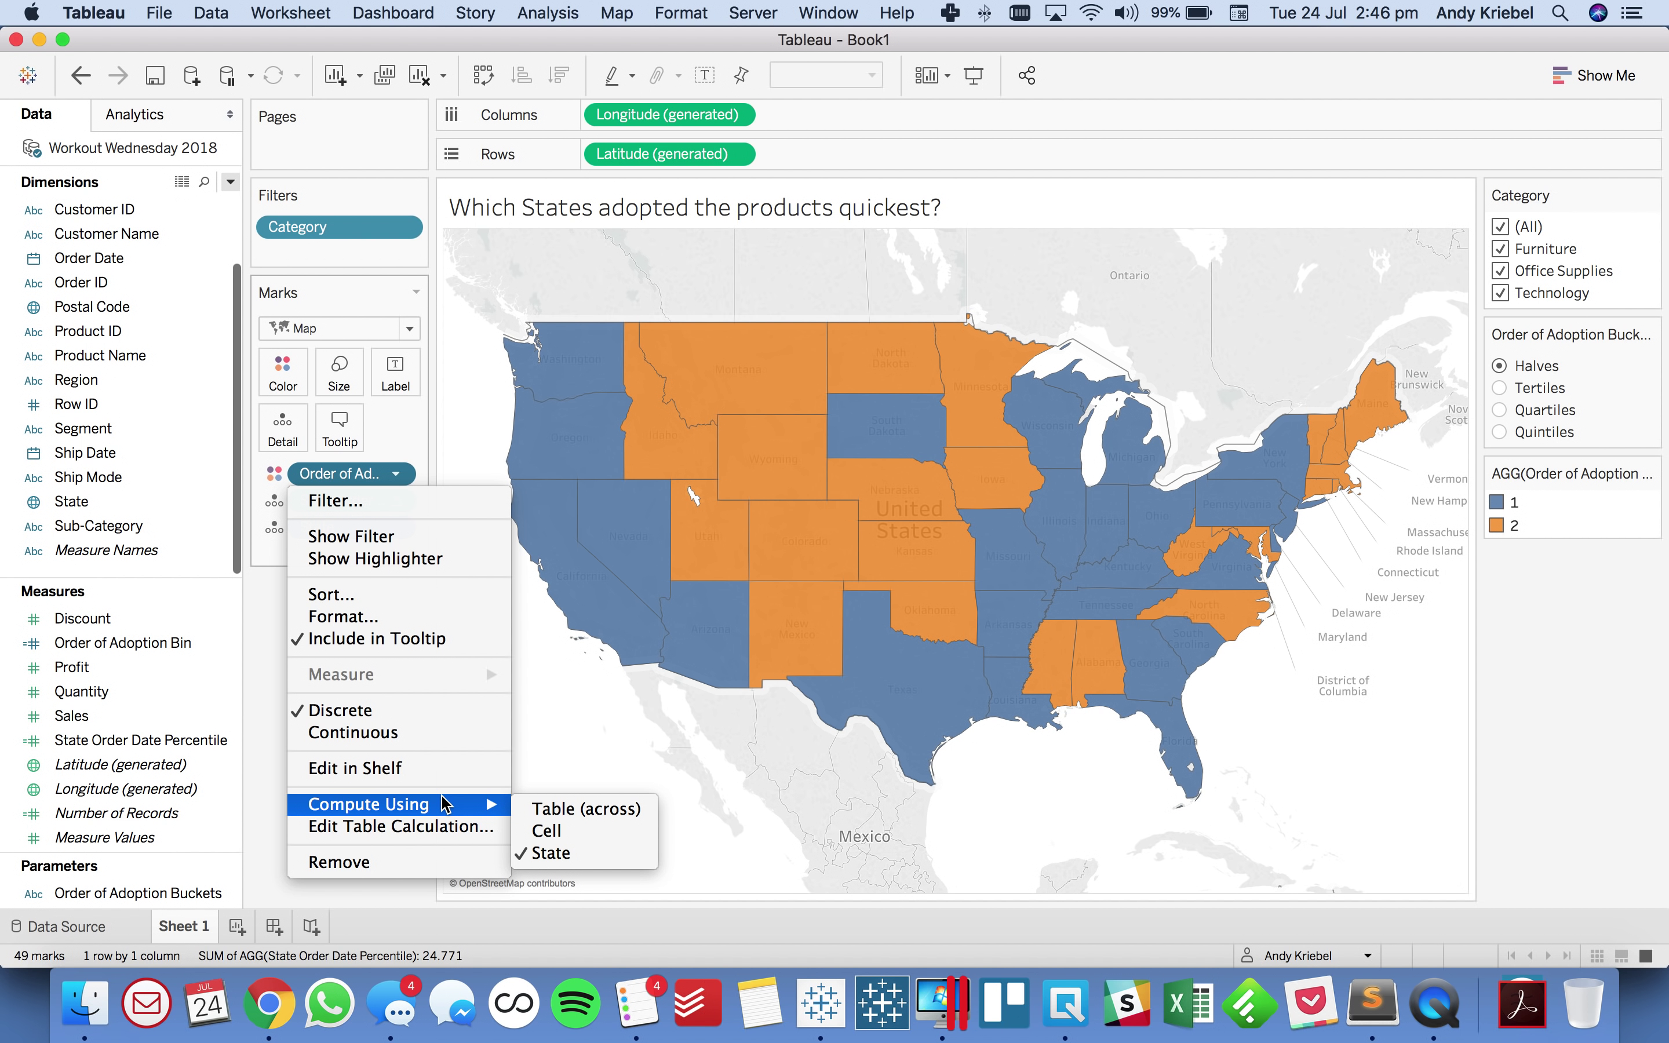
pyautogui.click(1565, 683)
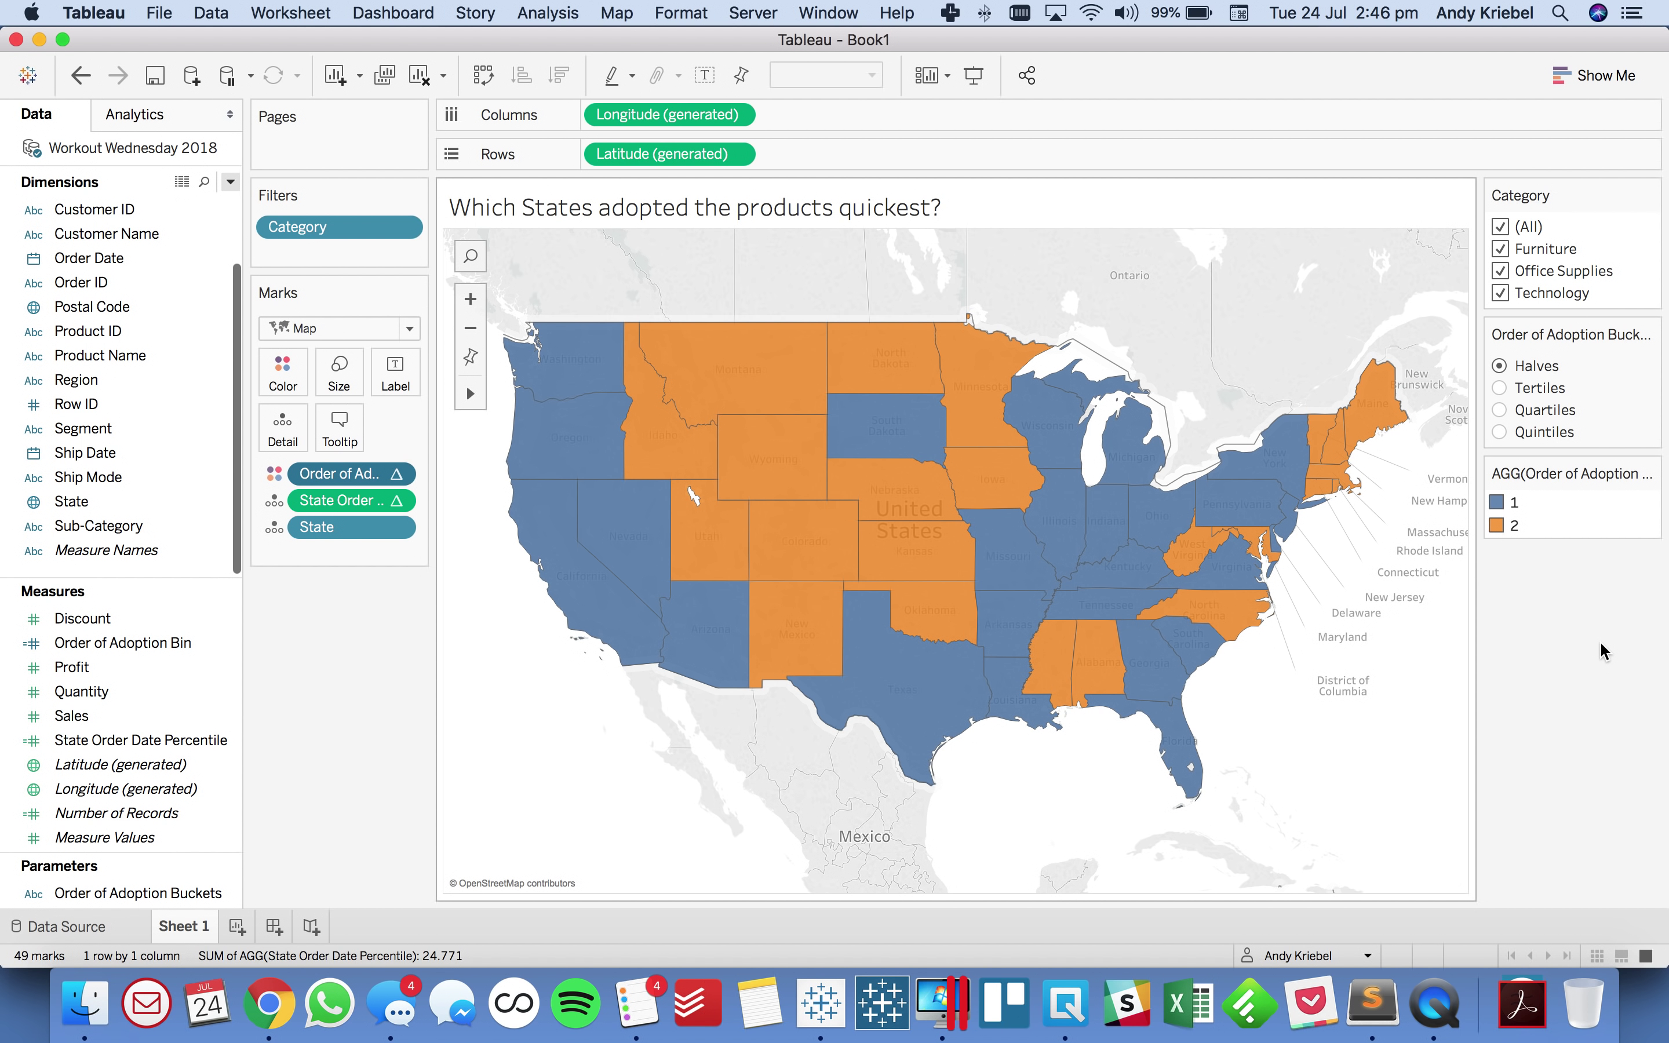
pyautogui.click(1516, 504)
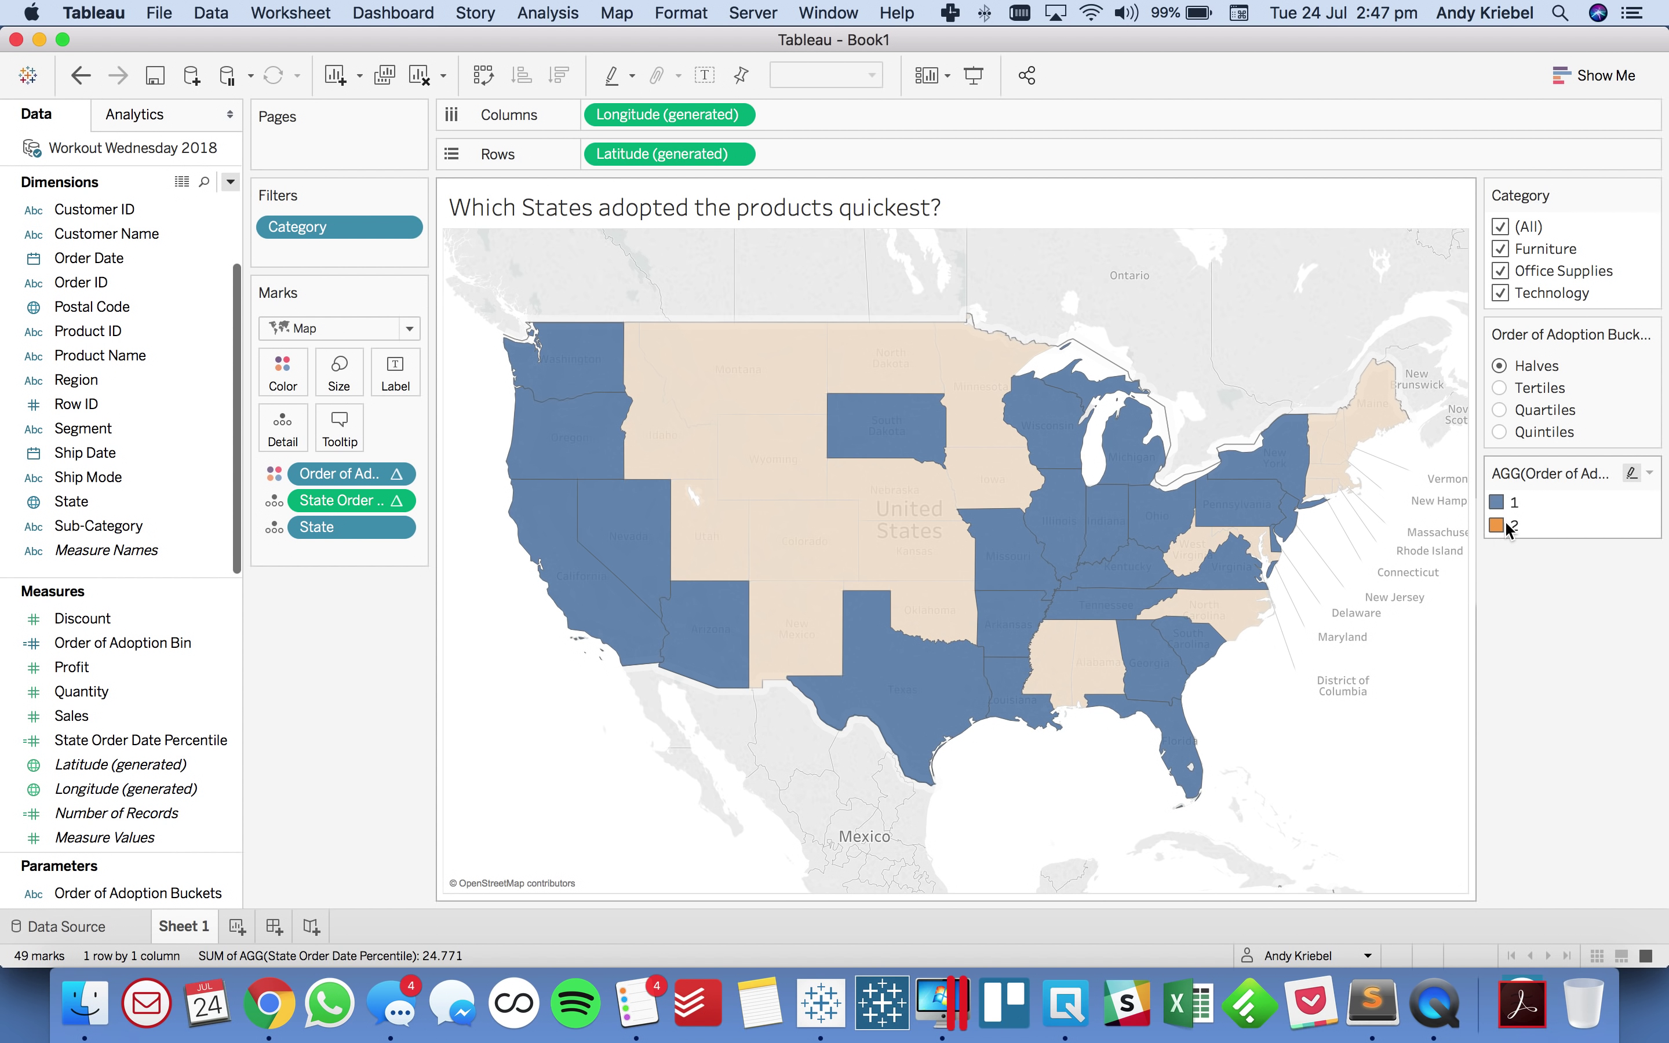
pyautogui.click(1515, 525)
pyautogui.click(1572, 528)
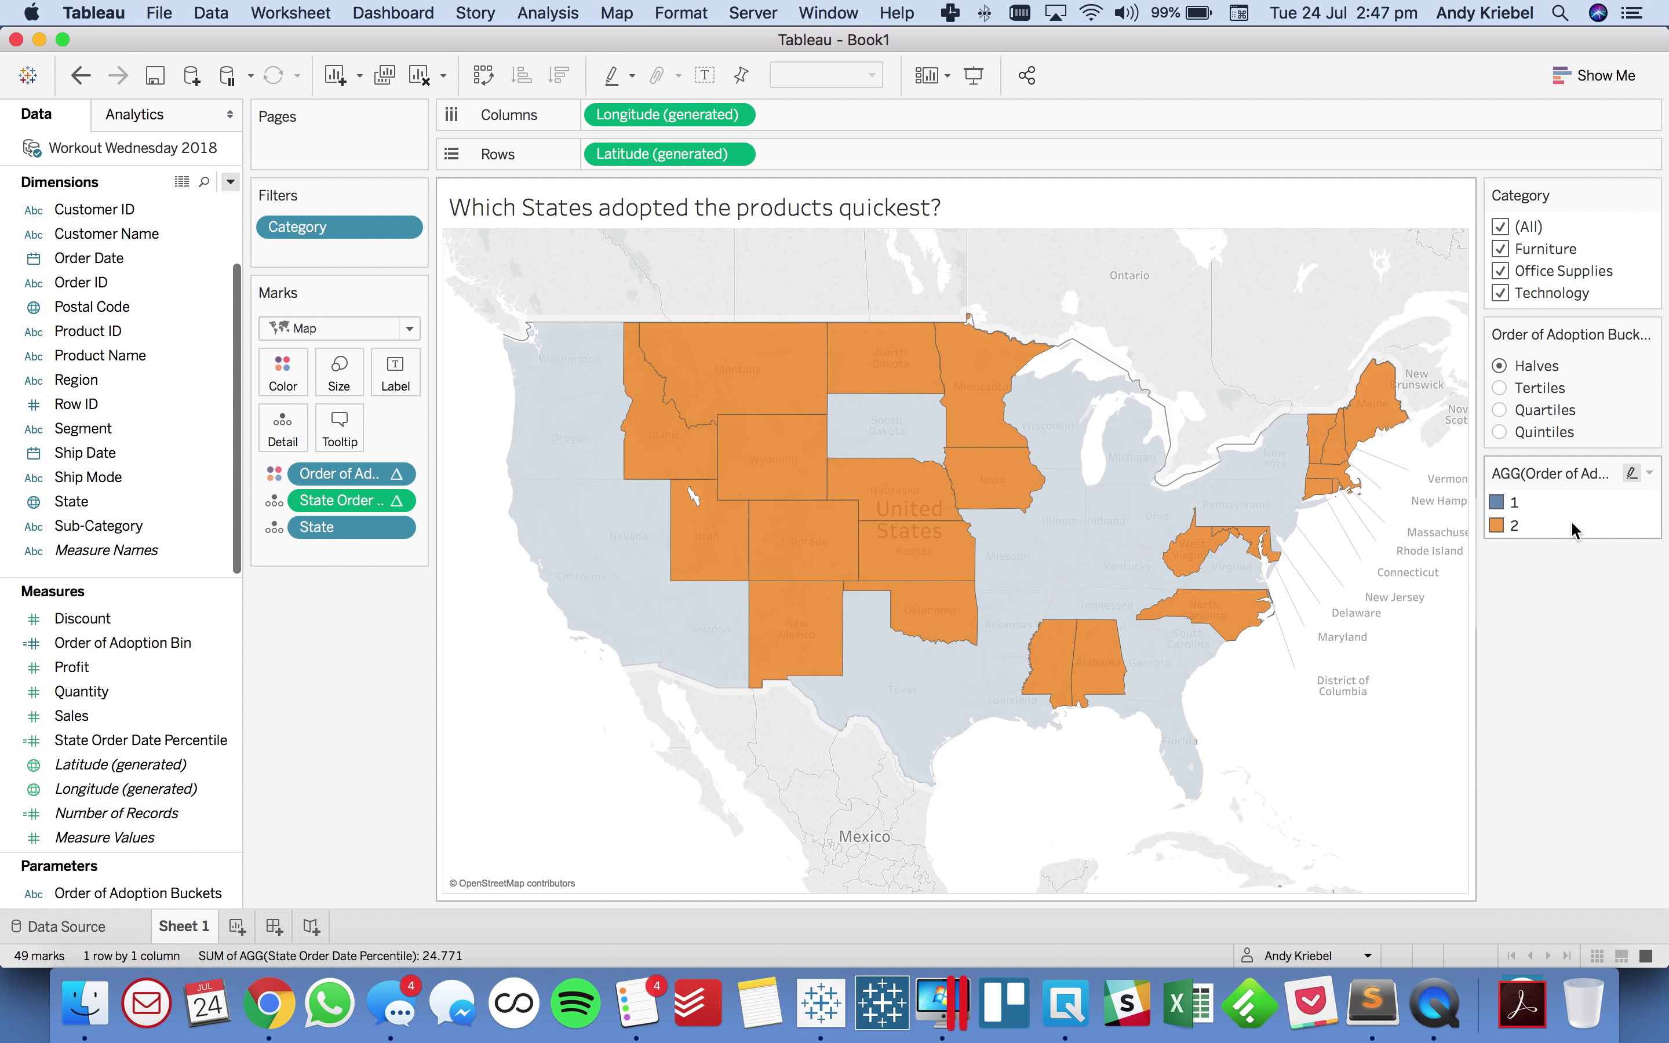
# Step: Try the Tertiles and Quintiles bucket options, then return the parameter to Halves
pyautogui.click(1500, 389)
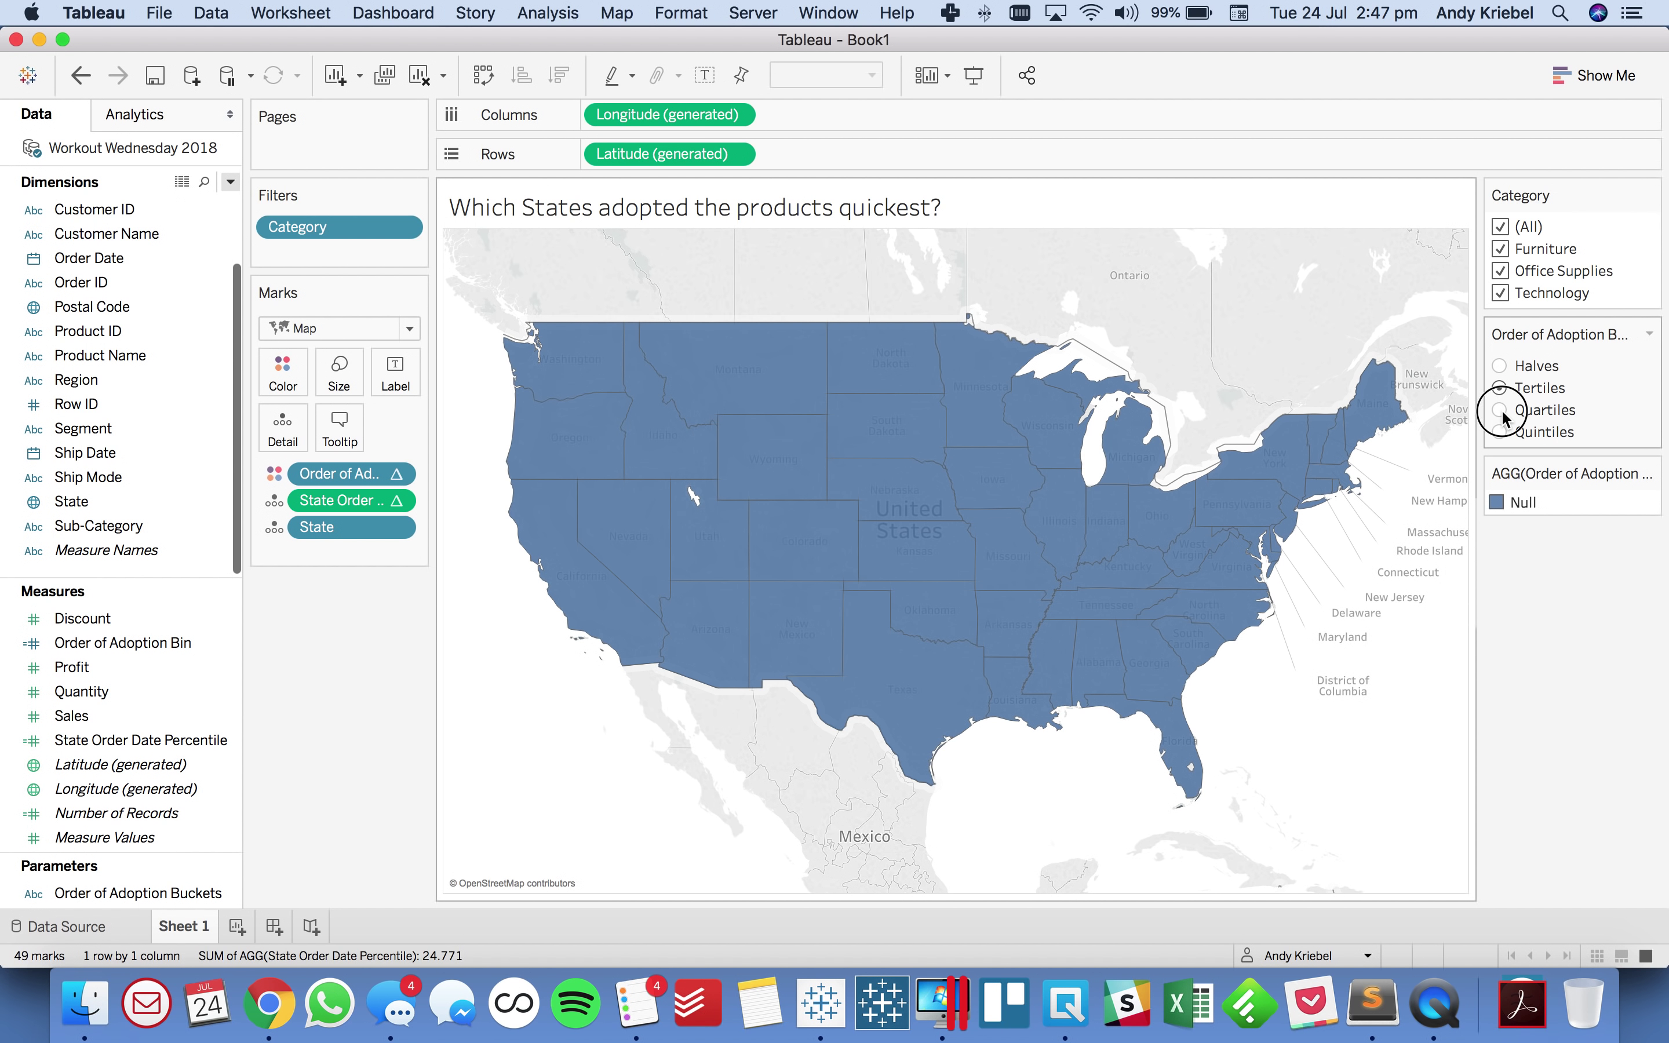
pyautogui.click(1500, 432)
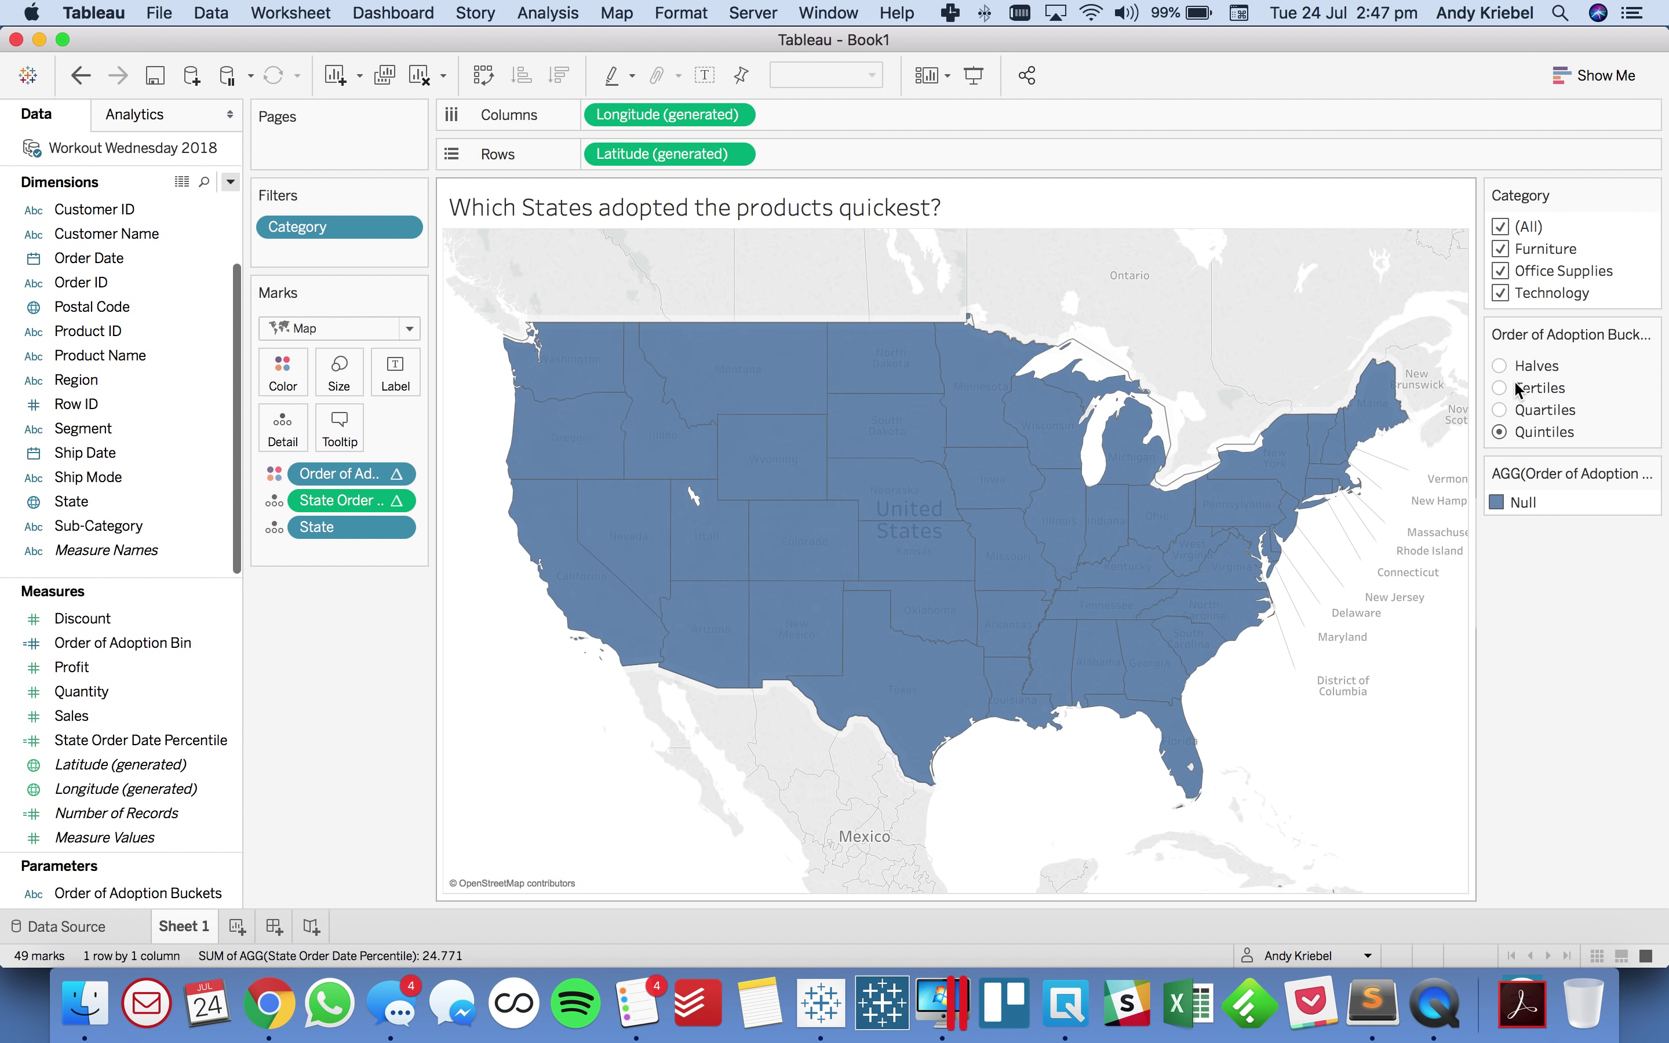
pyautogui.click(1499, 366)
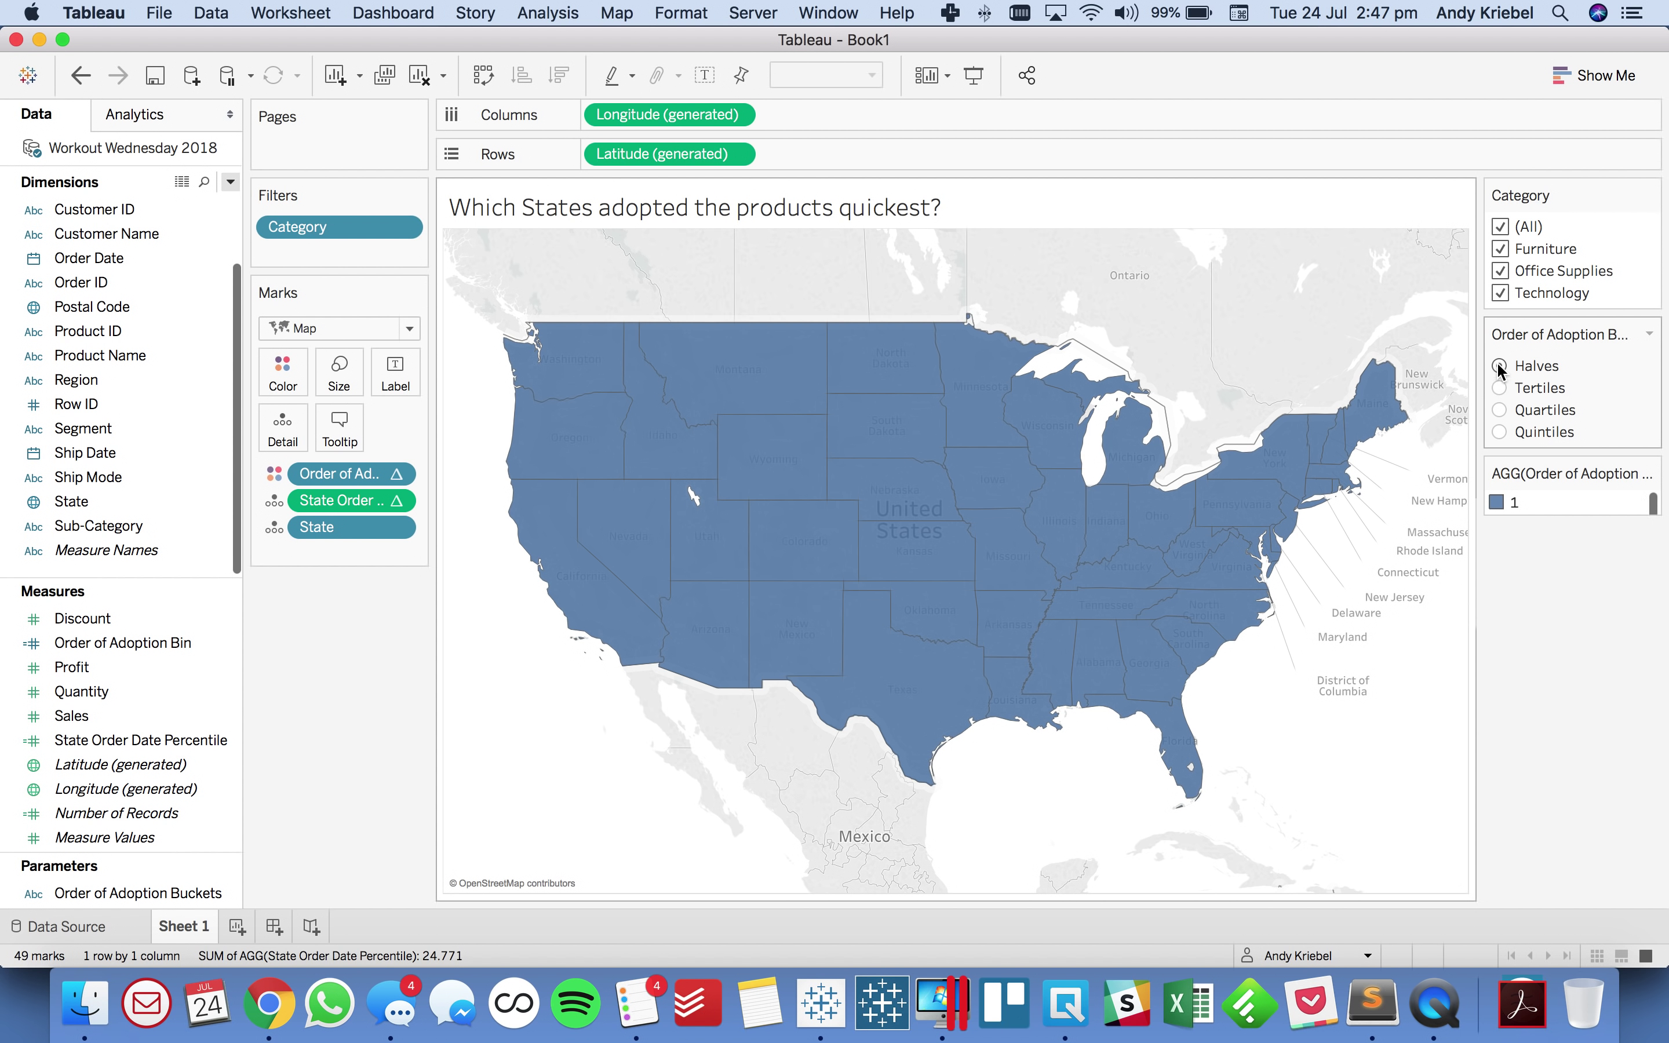
pyautogui.rightClick(122, 643)
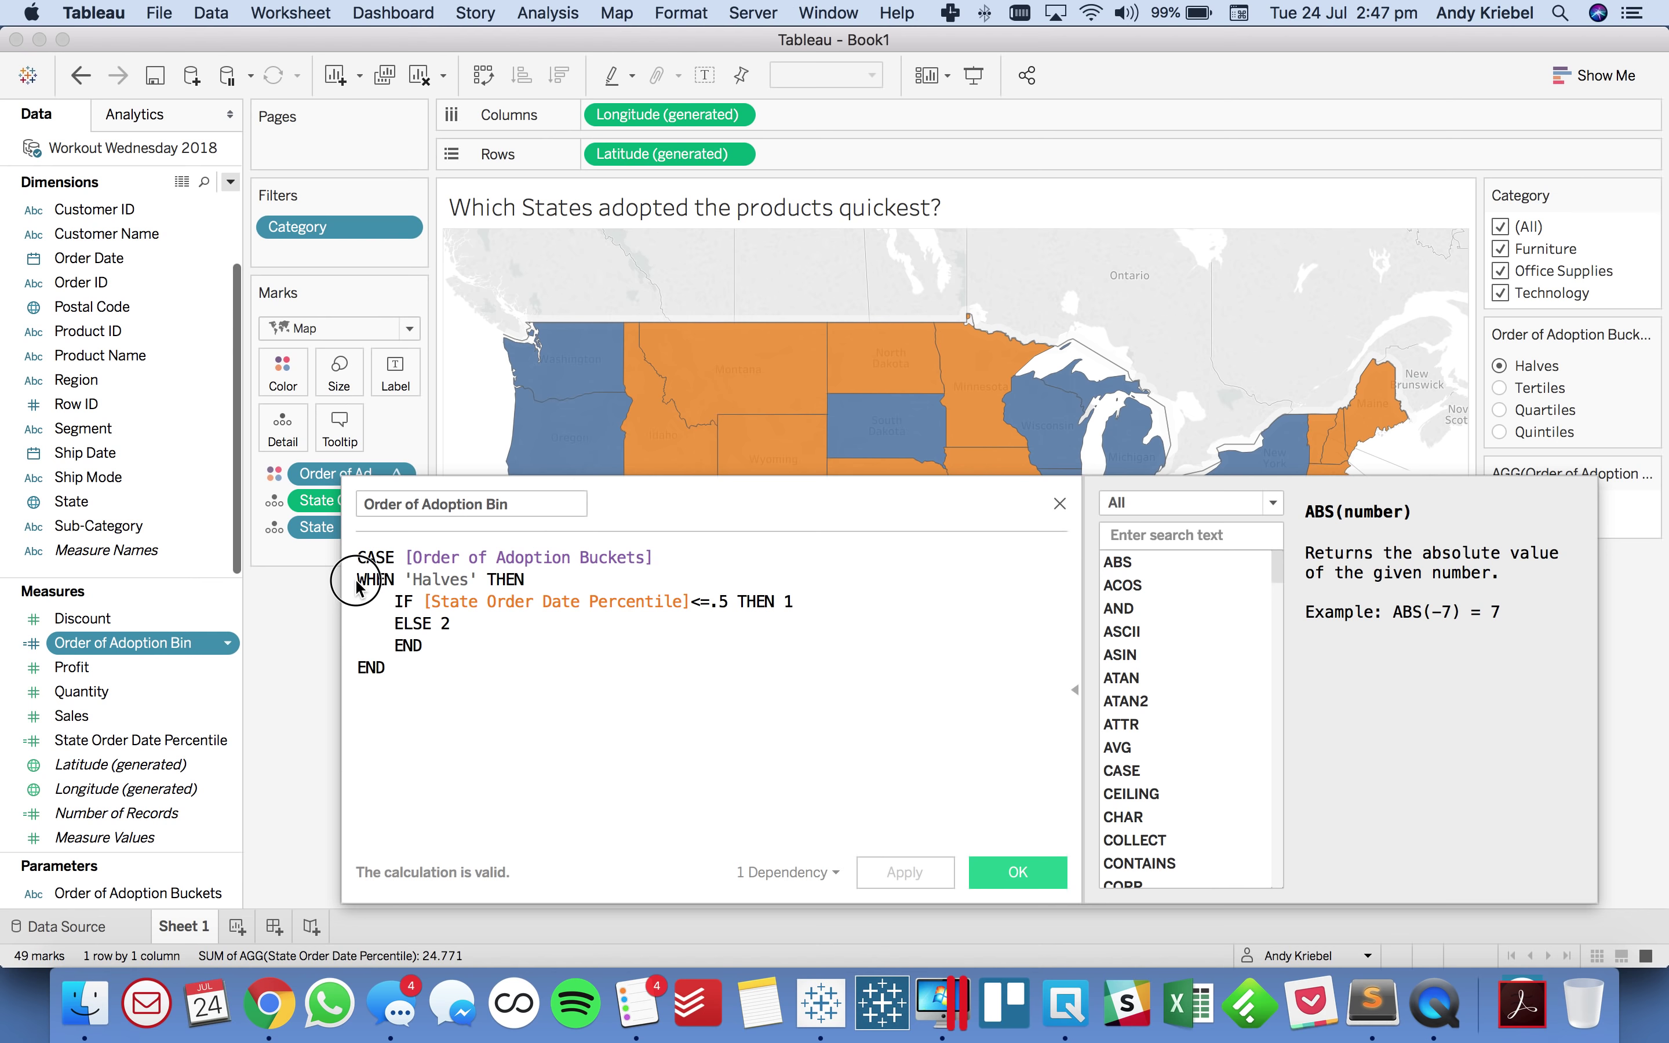
# Step: Duplicate the Halves branch before END and rename the copy 'Tertiles'
pyautogui.moveTo(395, 666); pyautogui.dragTo(328, 581)
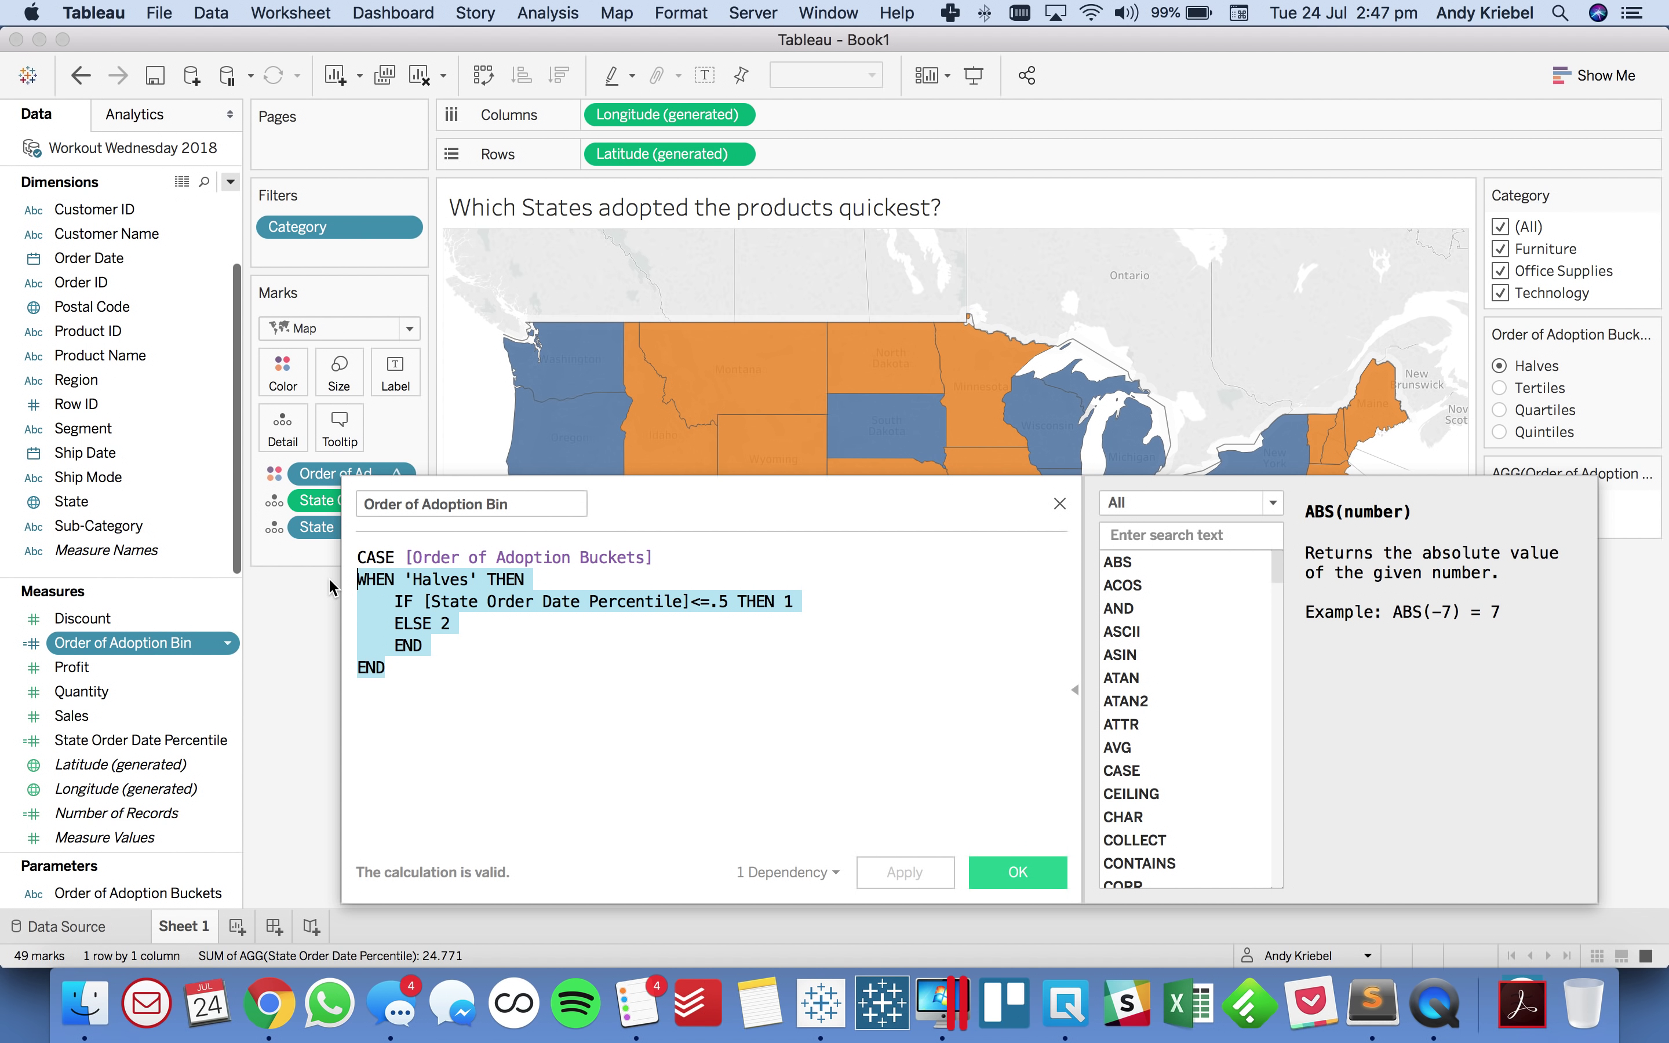
pyautogui.press('Down')
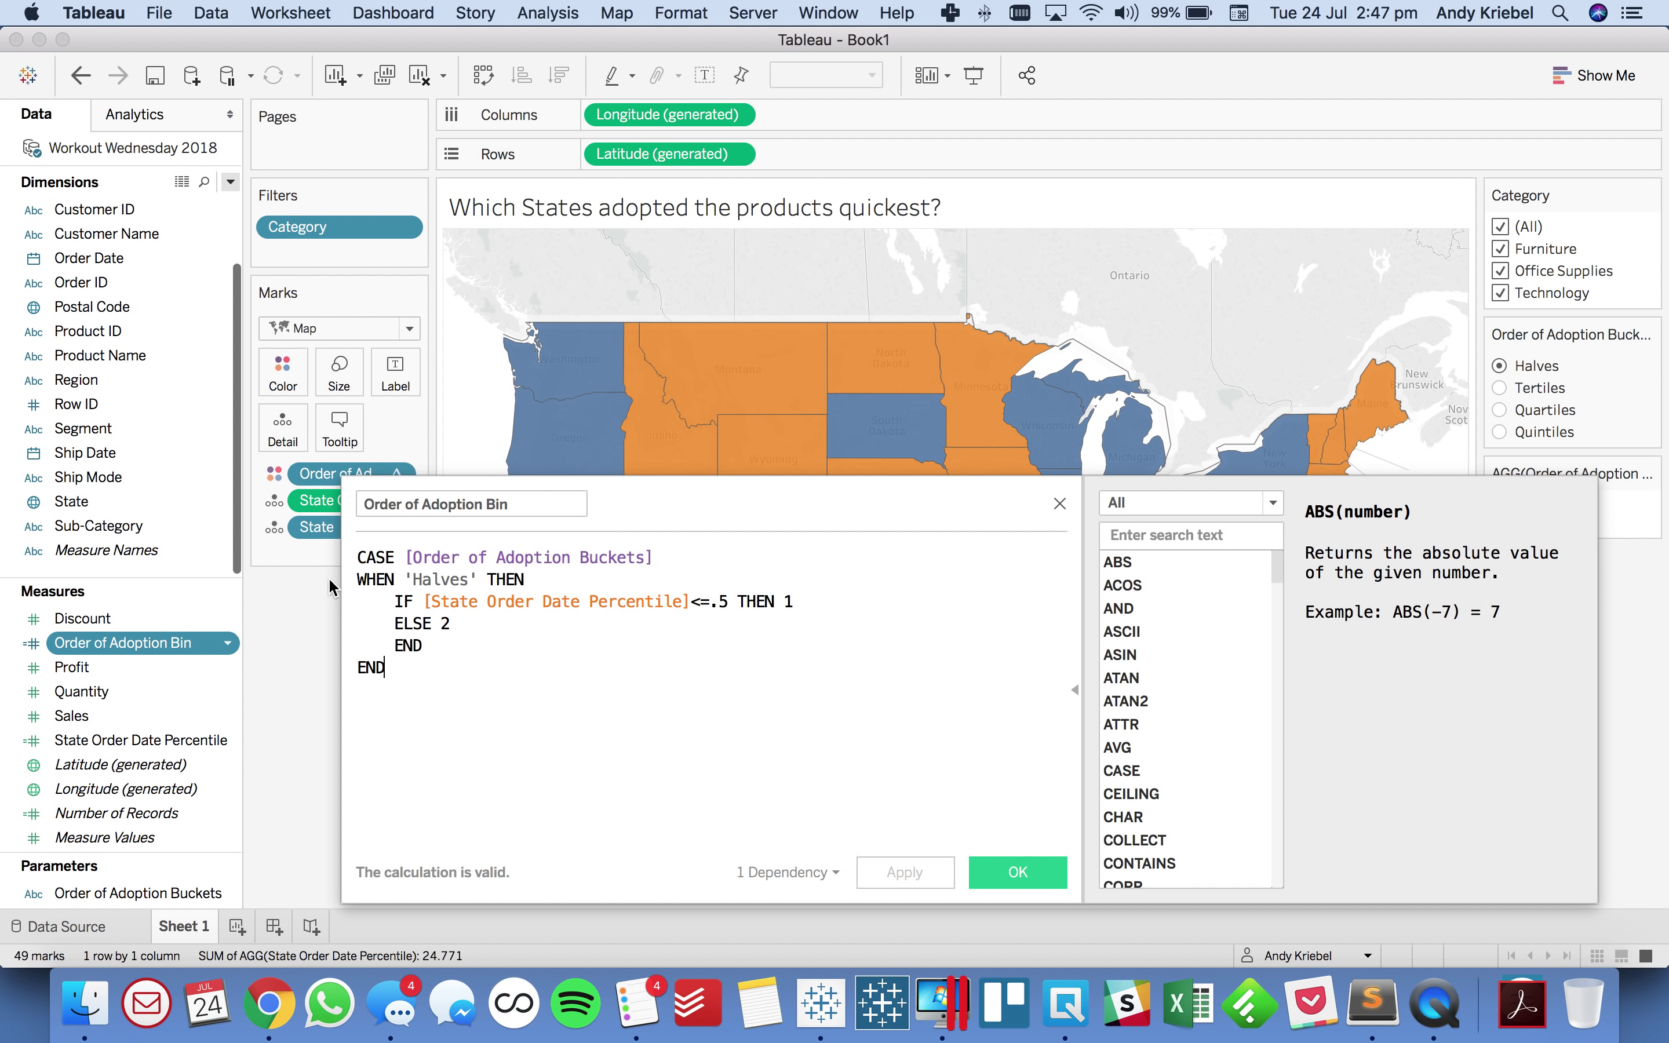
pyautogui.press('Return')
pyautogui.press('Up')
pyautogui.press('Up')
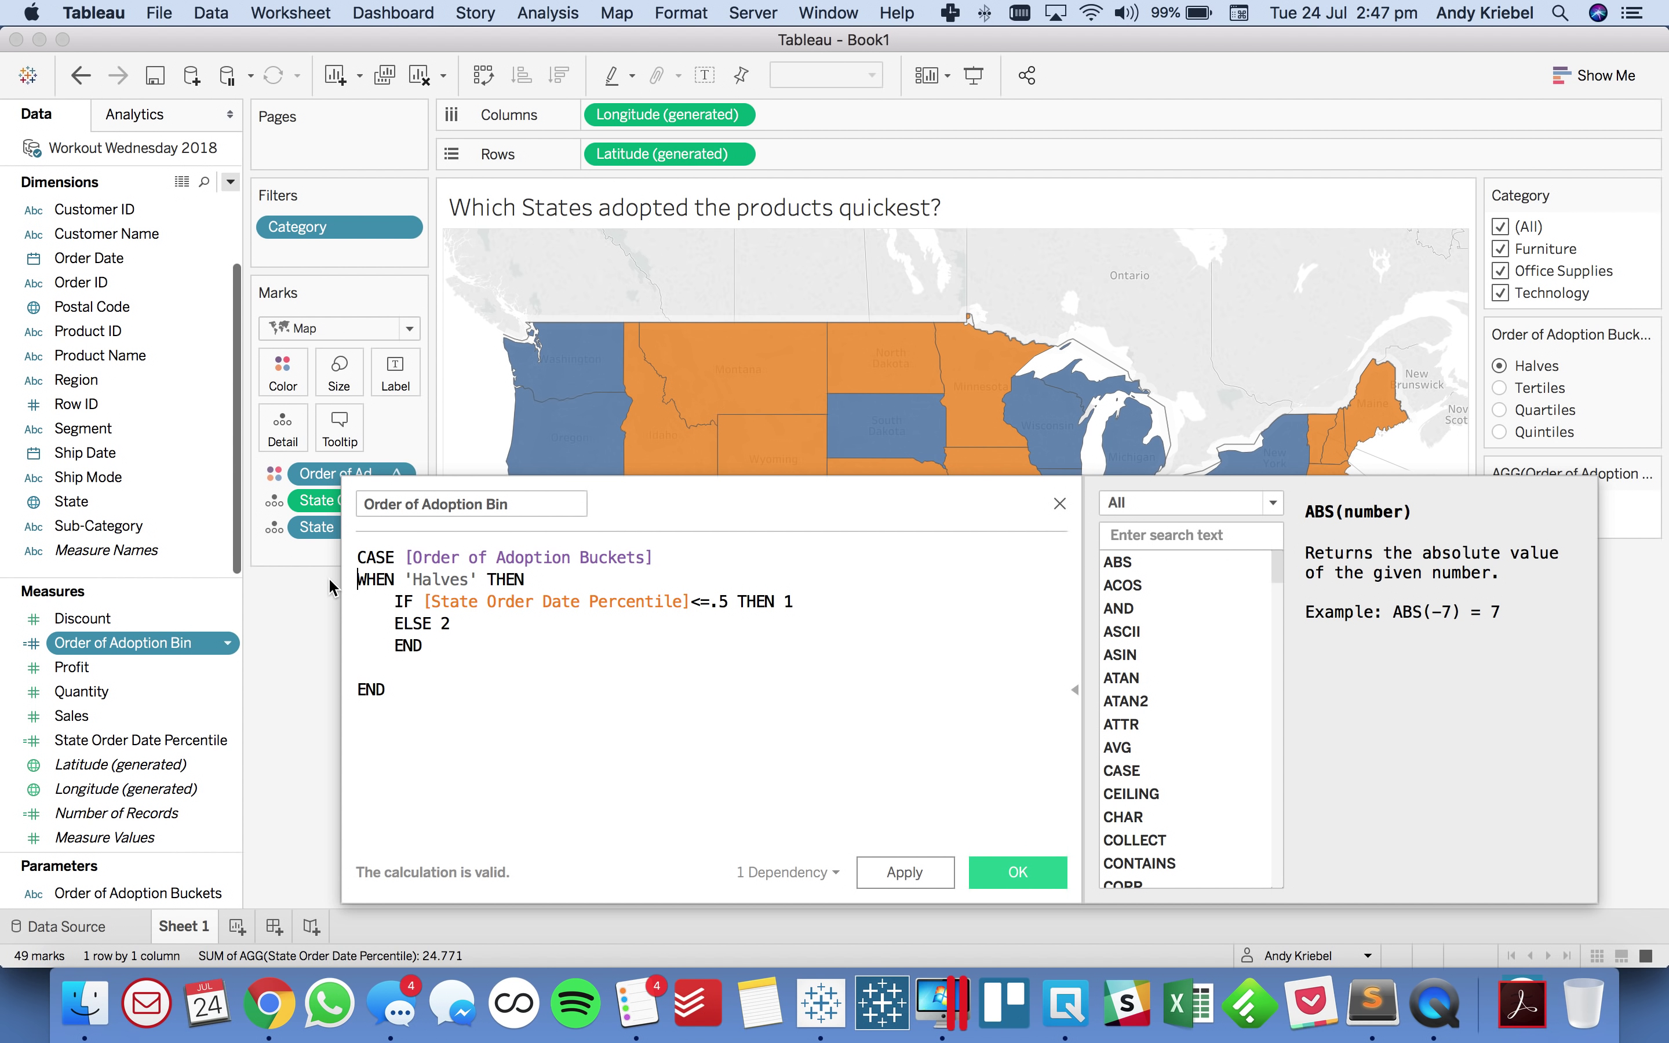
pyautogui.press('Down')
pyautogui.hotkey('shift', 'Up')
pyautogui.hotkey('shift', 'Up')
pyautogui.hotkey('shift', 'Up')
pyautogui.hotkey('shift', 'Up')
pyautogui.press('super+c')
pyautogui.press('Down')
pyautogui.press('super+v')
pyautogui.doubleClick(444, 665)
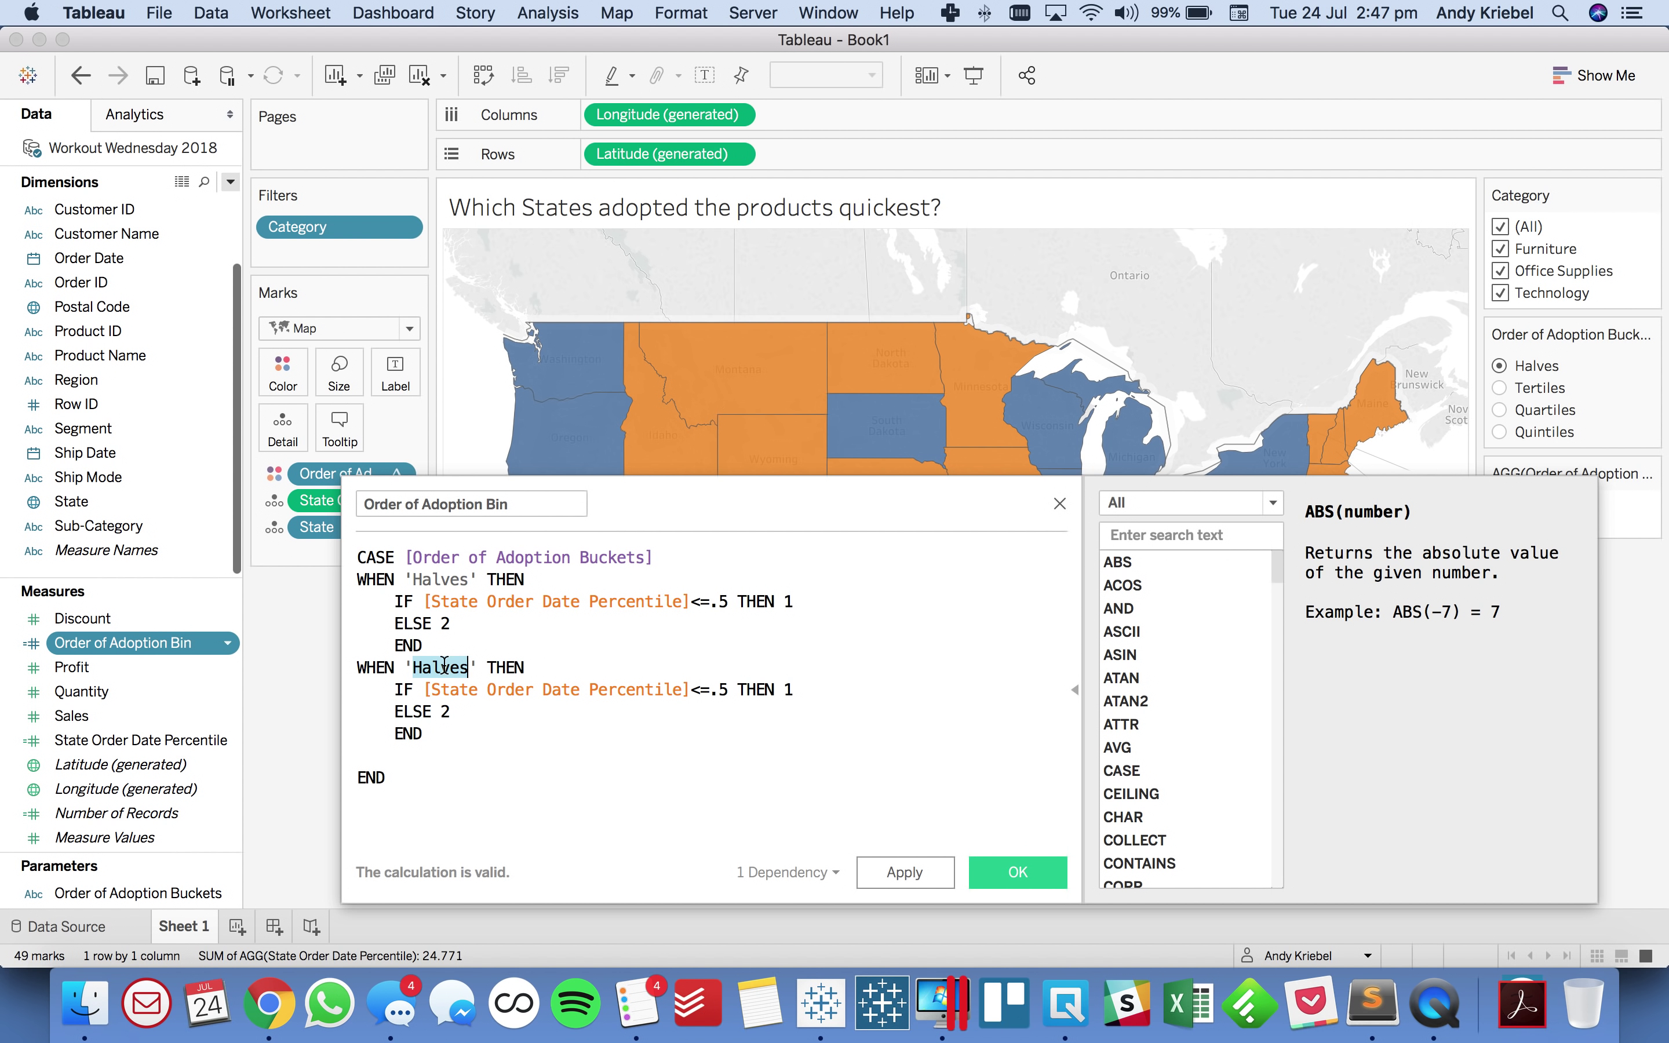
pyautogui.write('Teritles')
pyautogui.press('BackSpace')
pyautogui.press('BackSpace')
pyautogui.press('BackSpace')
pyautogui.press('BackSpace')
pyautogui.press('BackSpace')
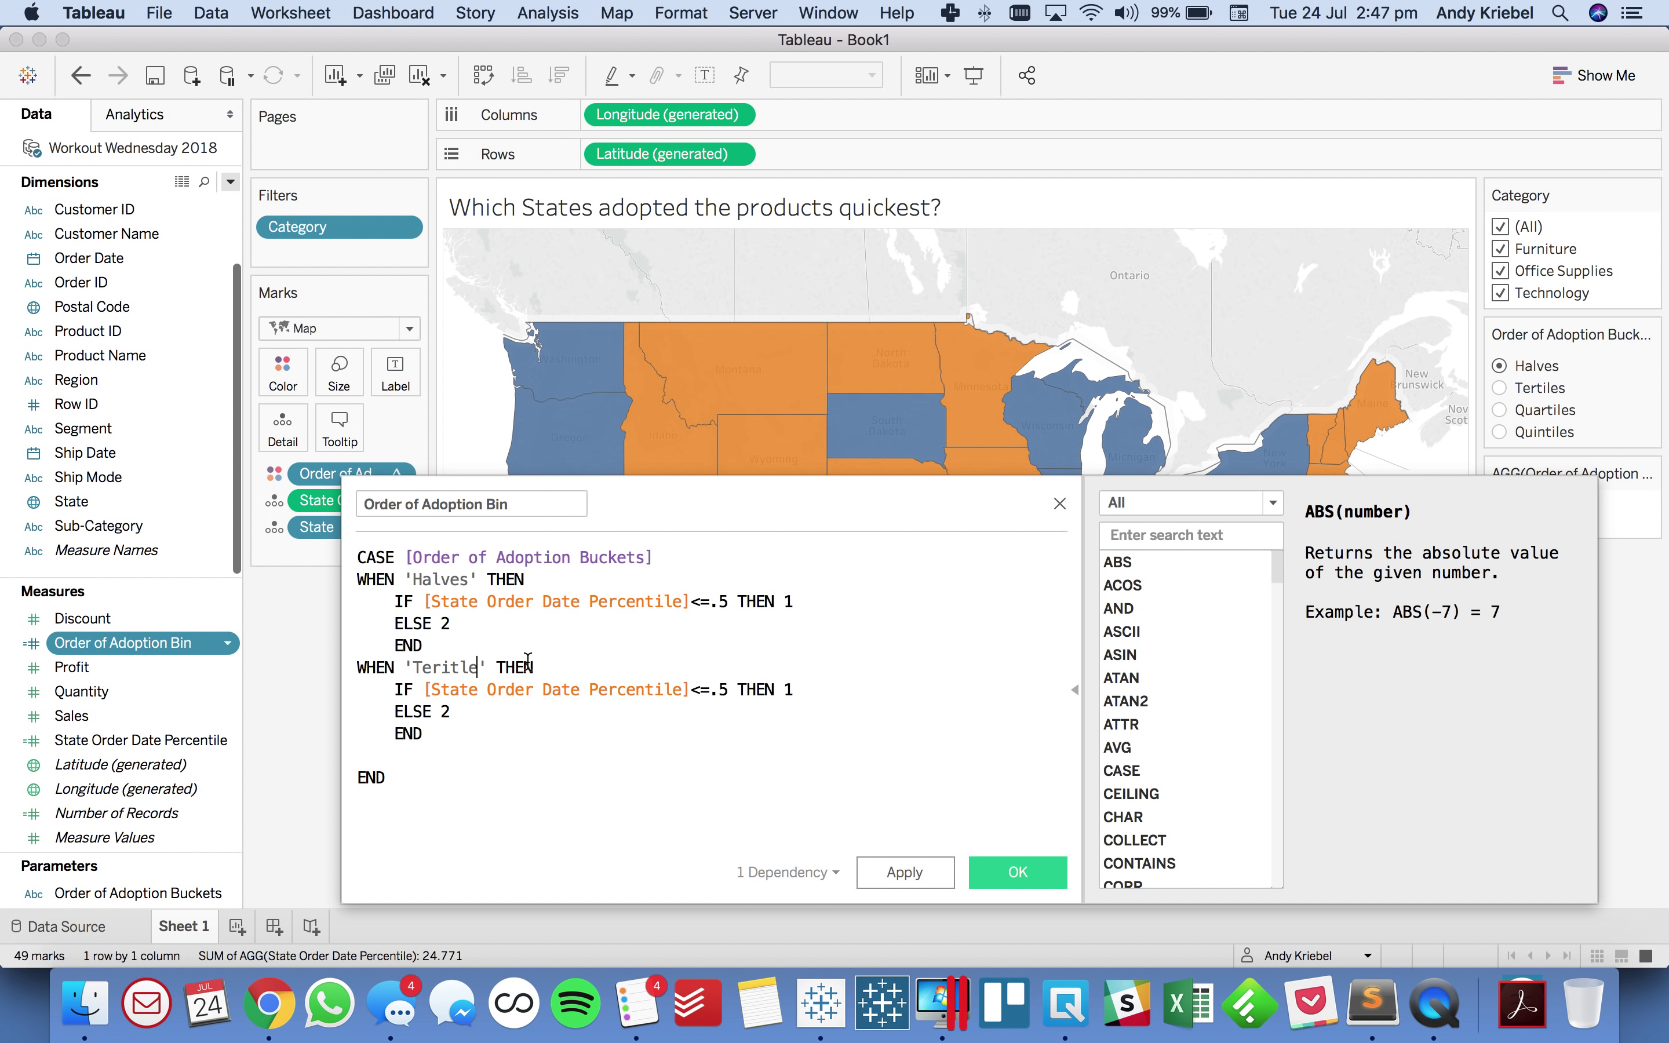
pyautogui.write('tiles')
# Step: Set the first Tertiles cut-off to .33 and duplicate its IF line
pyautogui.doubleClick(723, 689)
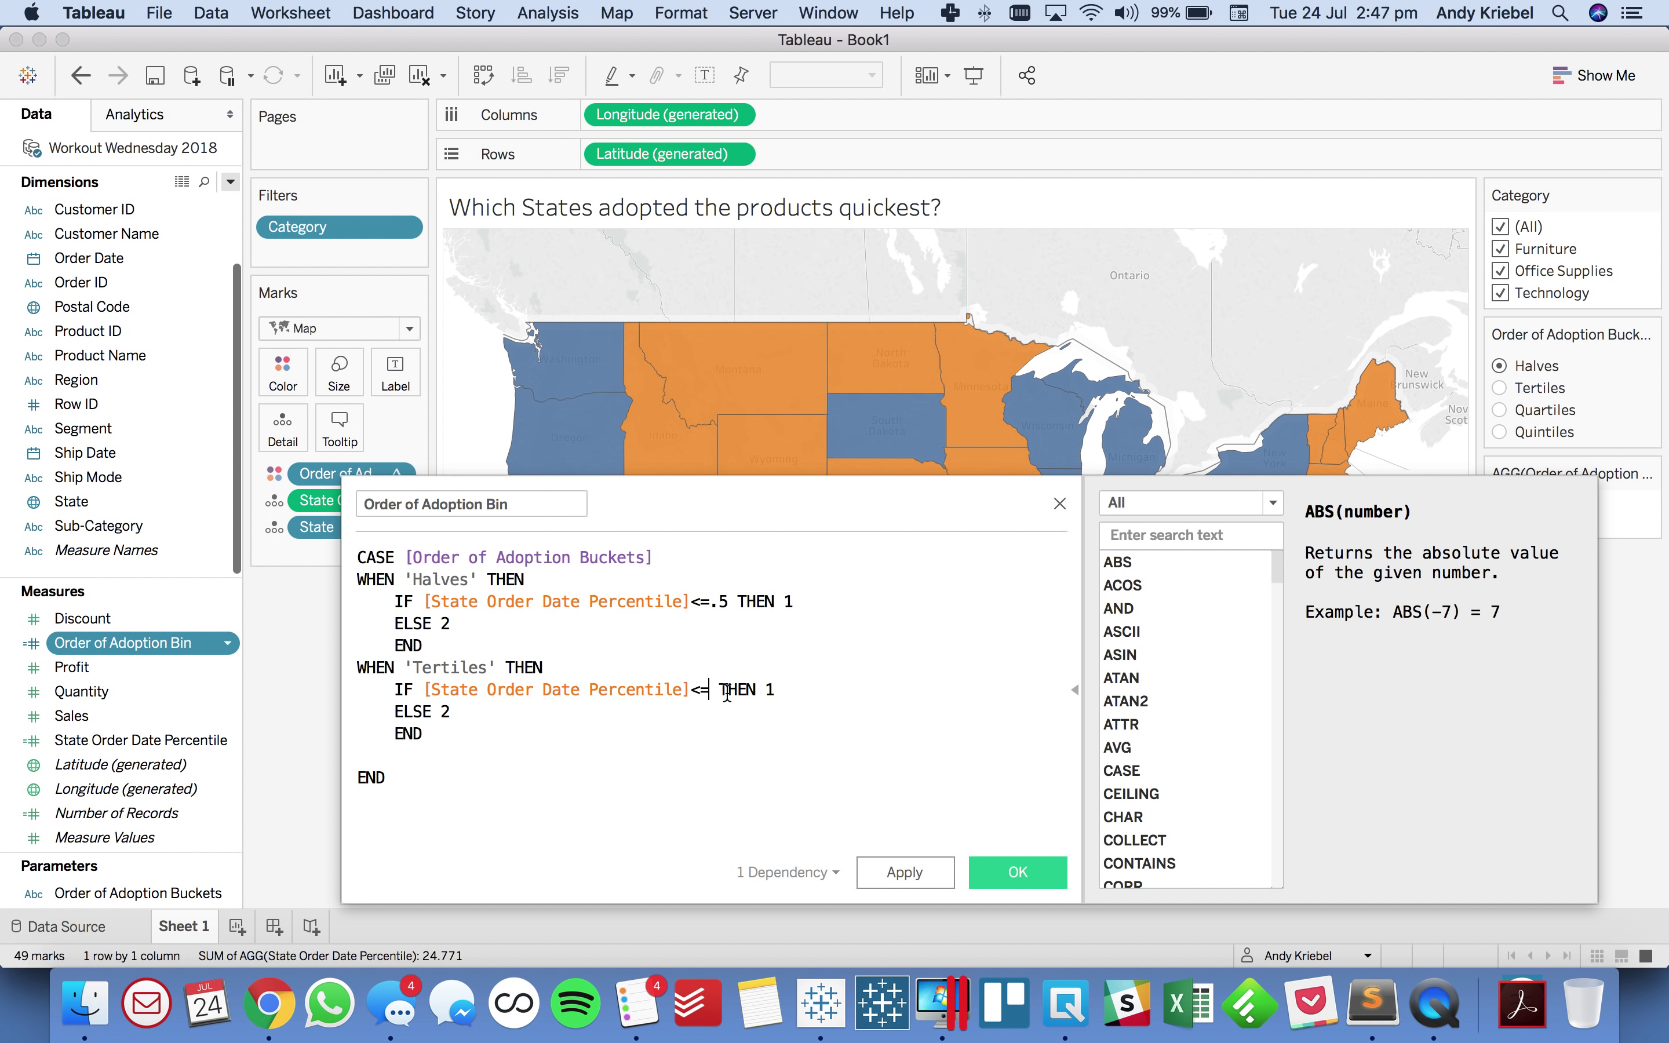
pyautogui.write('33')
pyautogui.press('cmd+Left')
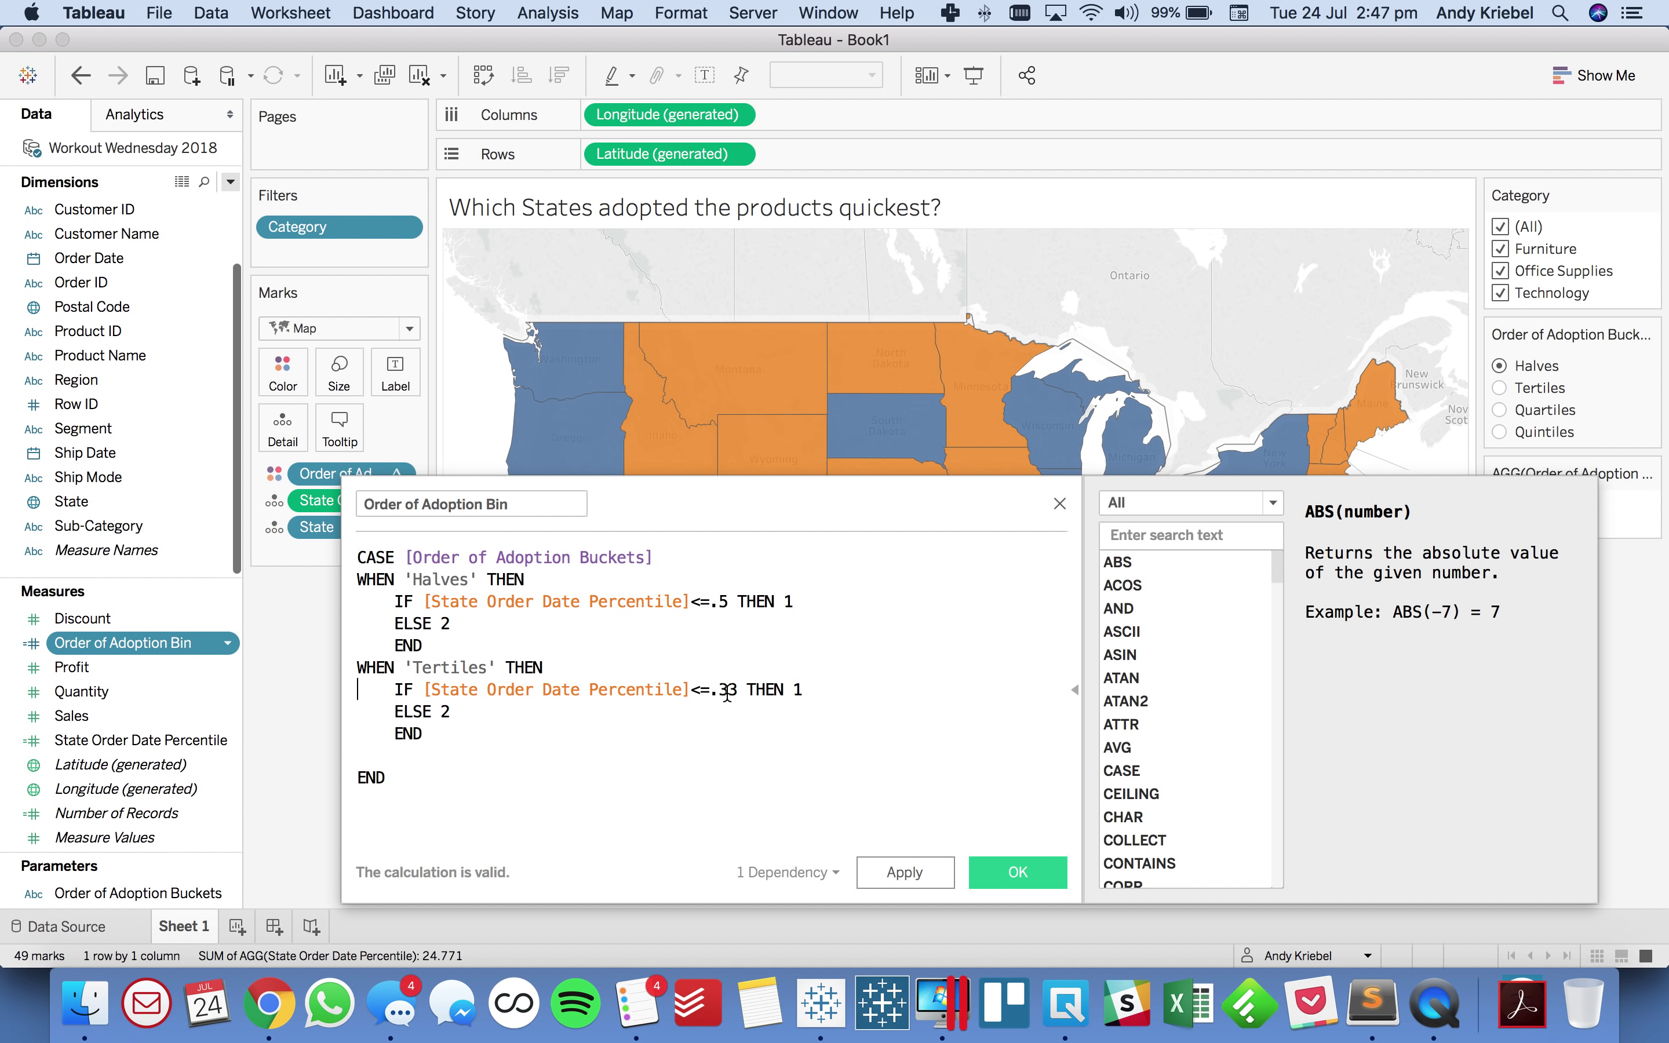
pyautogui.hotkey('shift', 'Down')
pyautogui.press('Down')
pyautogui.press('Up')
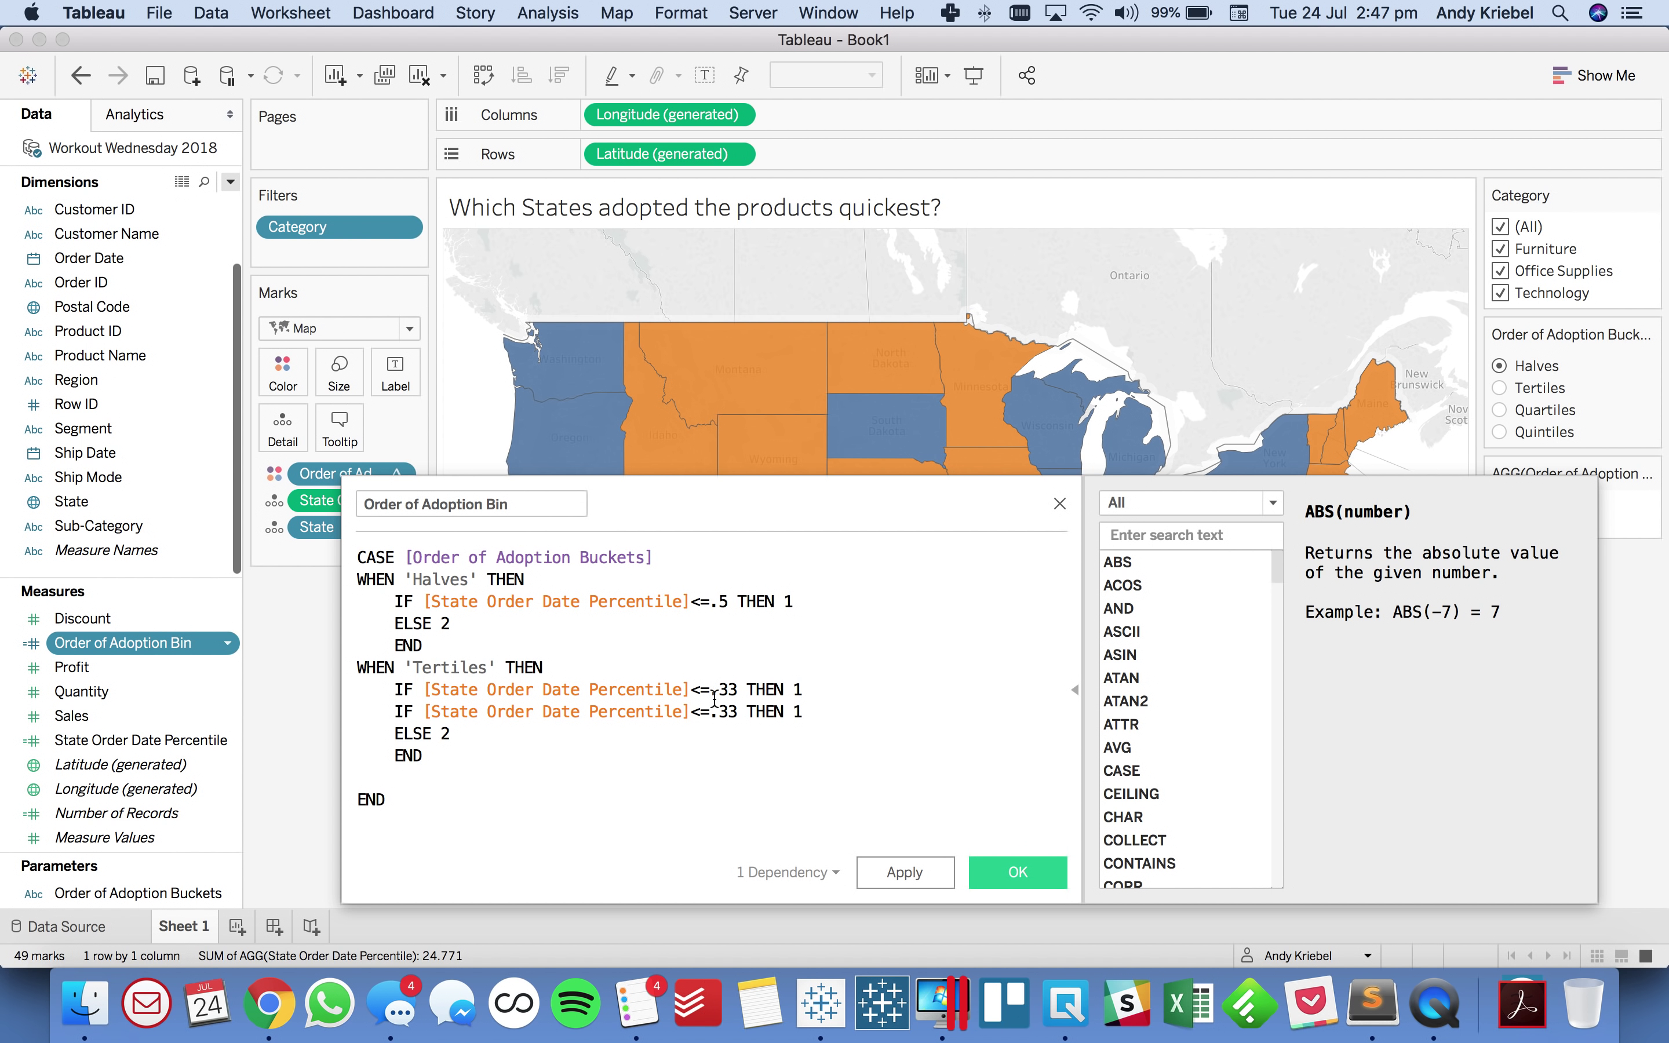
# Step: Make the duplicate an ELSEIF at .67 and set the ELSE result to bin 3
pyautogui.click(395, 711)
pyautogui.write('ELS')
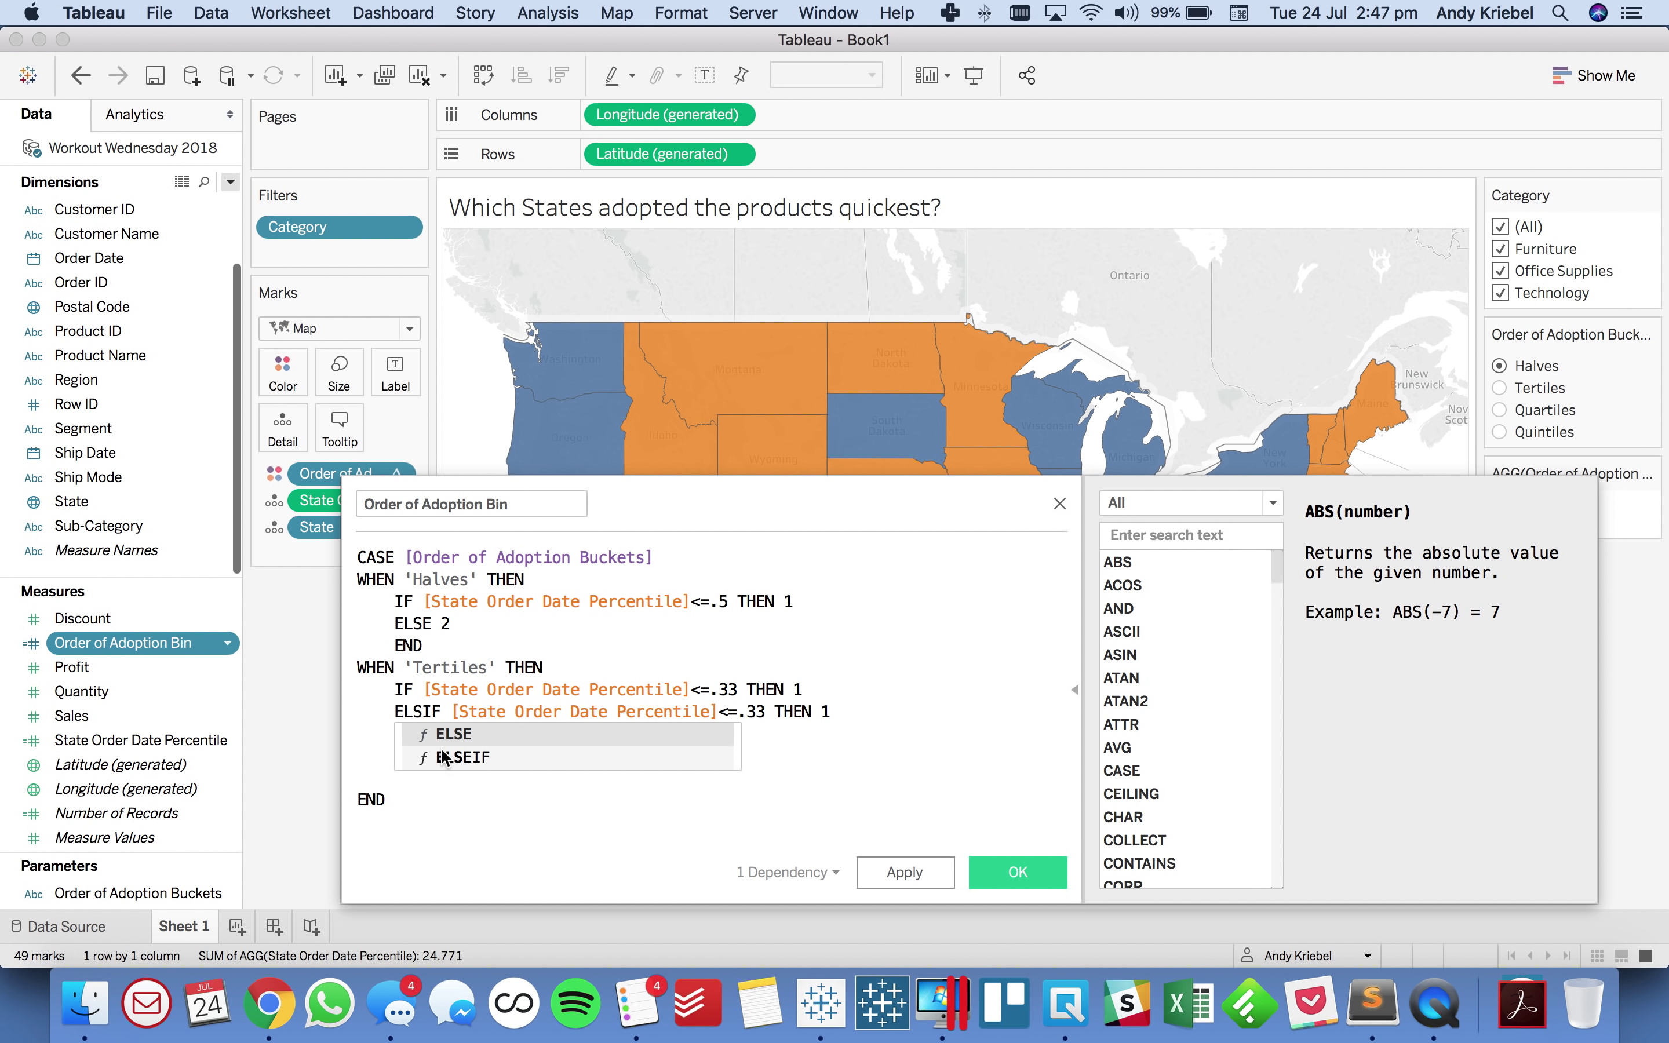
pyautogui.click(455, 757)
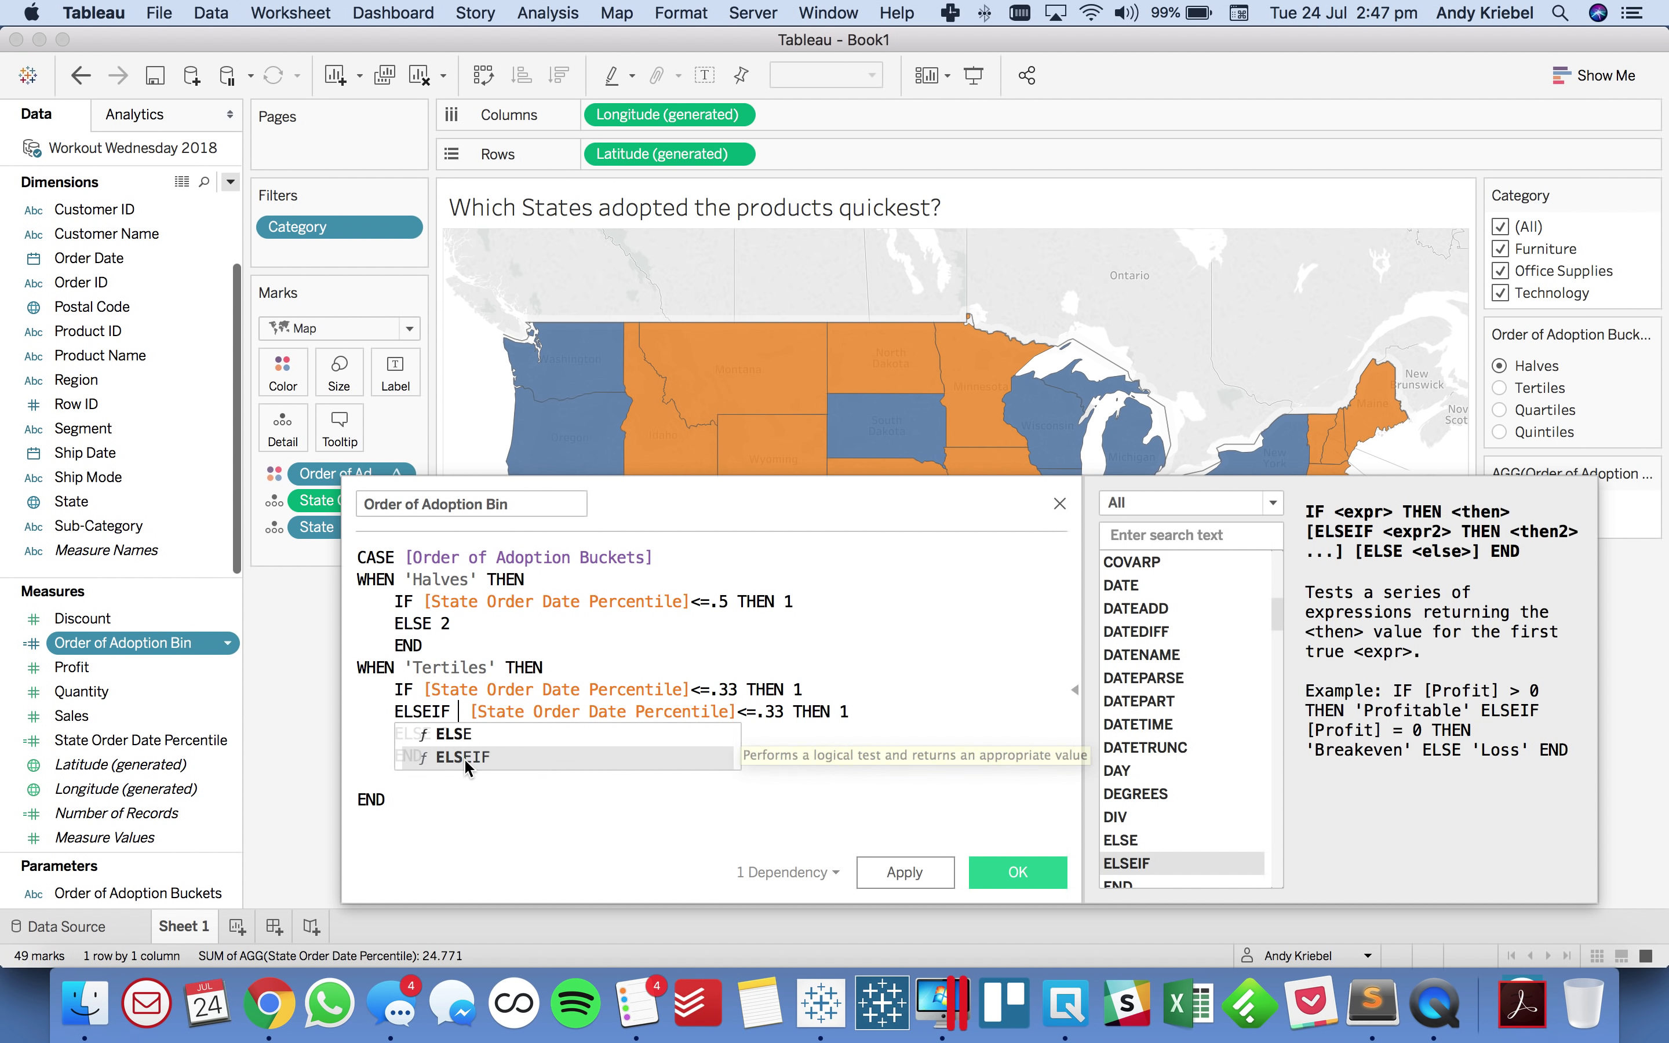
pyautogui.click(783, 717)
pyautogui.press('BackSpace')
pyautogui.press('BackSpace')
pyautogui.write('67')
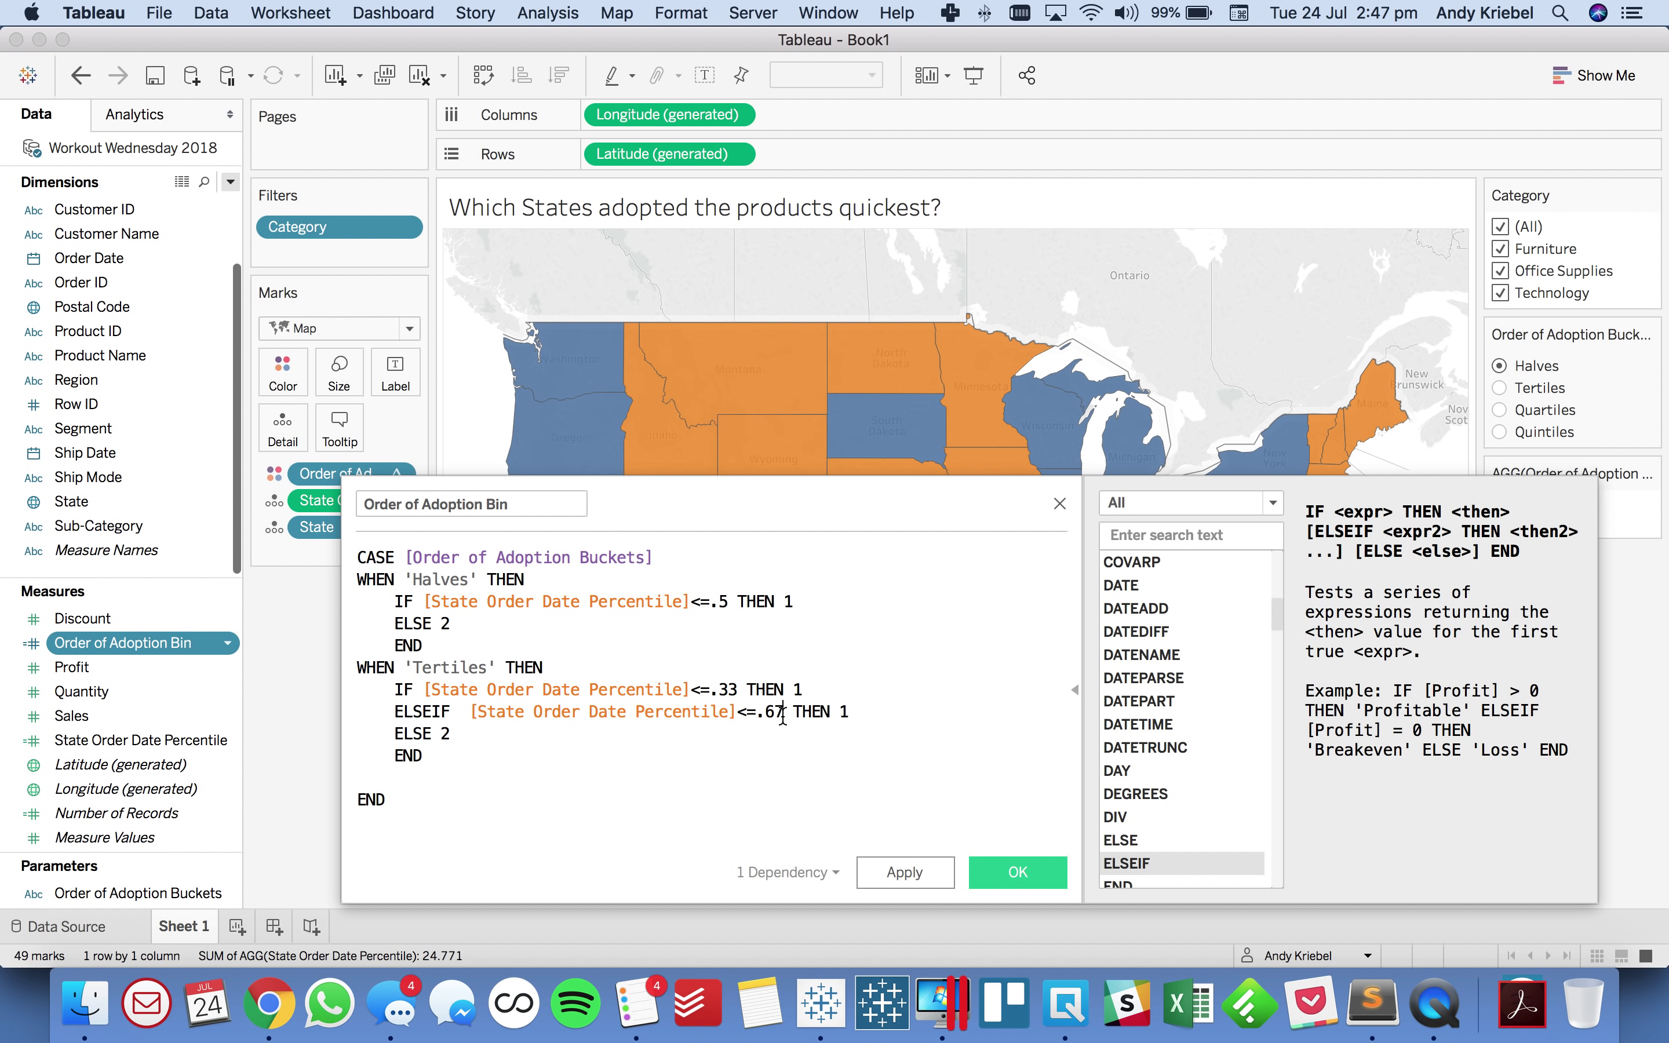
pyautogui.click(877, 709)
pyautogui.press('BackSpace')
pyautogui.write('3 3')
pyautogui.press('Up')
pyautogui.press('Up')
# Step: Copy the Tertiles branch before END and rename the copy 'Quartiles'
pyautogui.press('Right')
pyautogui.hotkey('shift', 'Down')
pyautogui.hotkey('shift', 'Down')
pyautogui.hotkey('shift', 'Down')
pyautogui.hotkey('shift', 'Down')
pyautogui.hotkey('shift', 'Down')
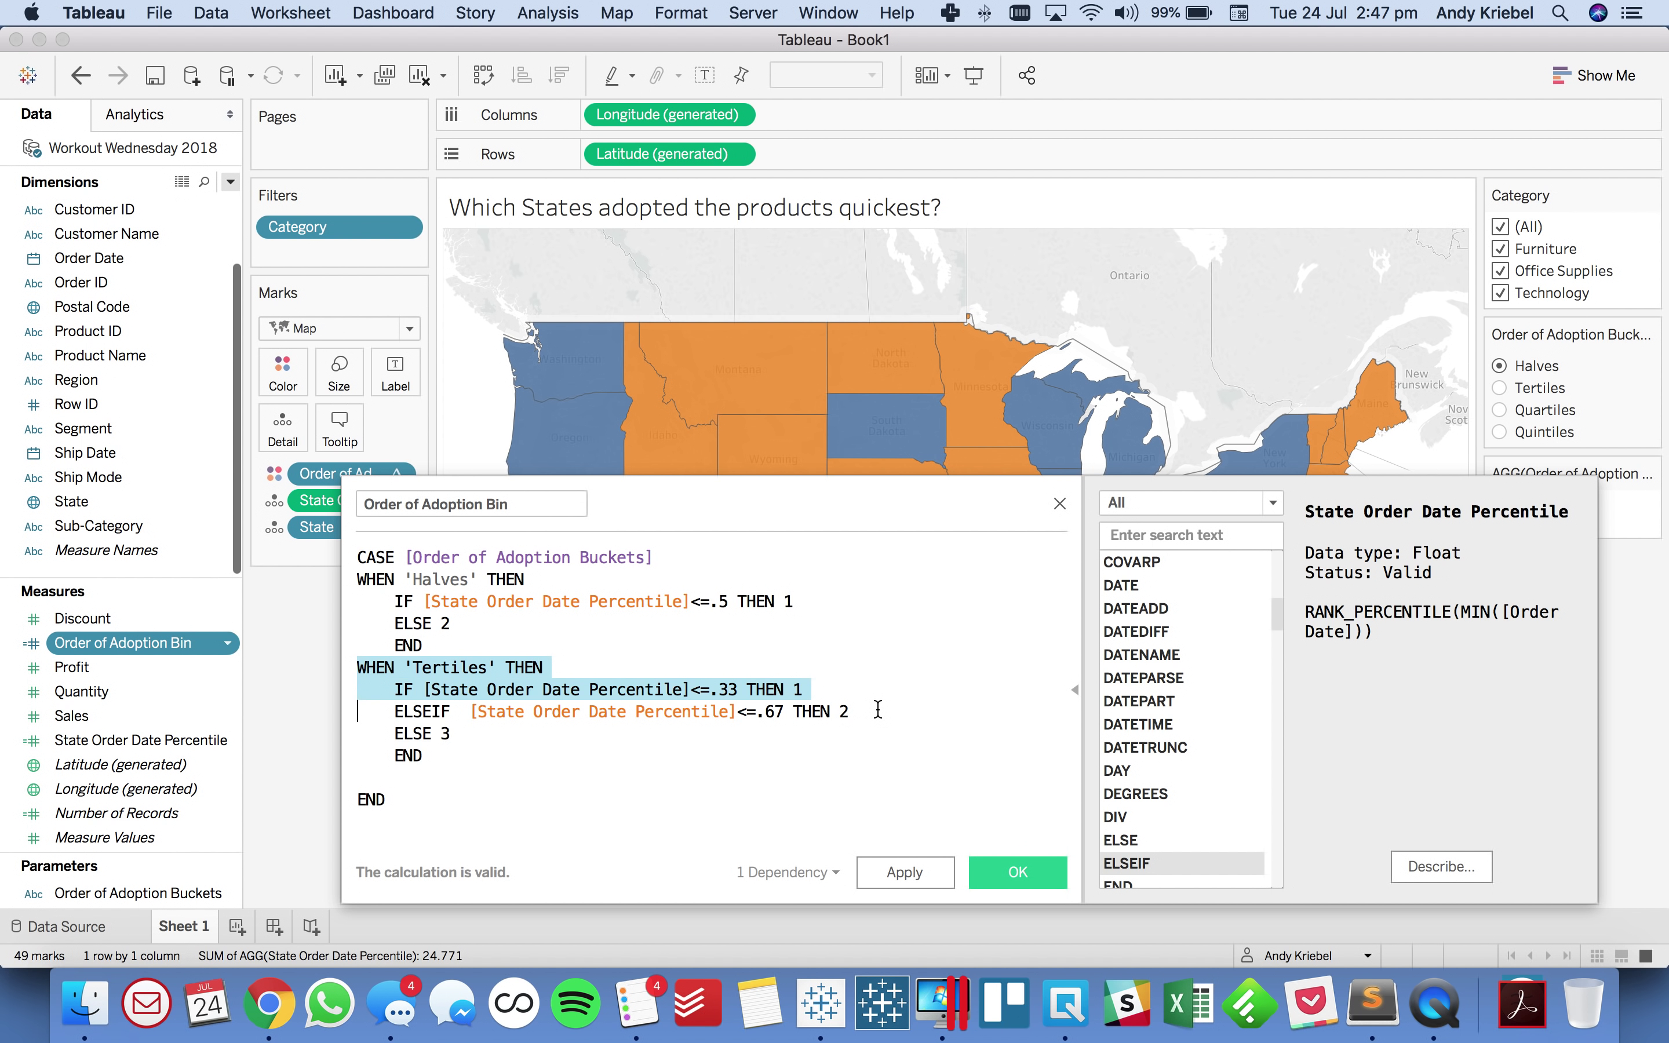
pyautogui.press('super+c')
pyautogui.press('Right')
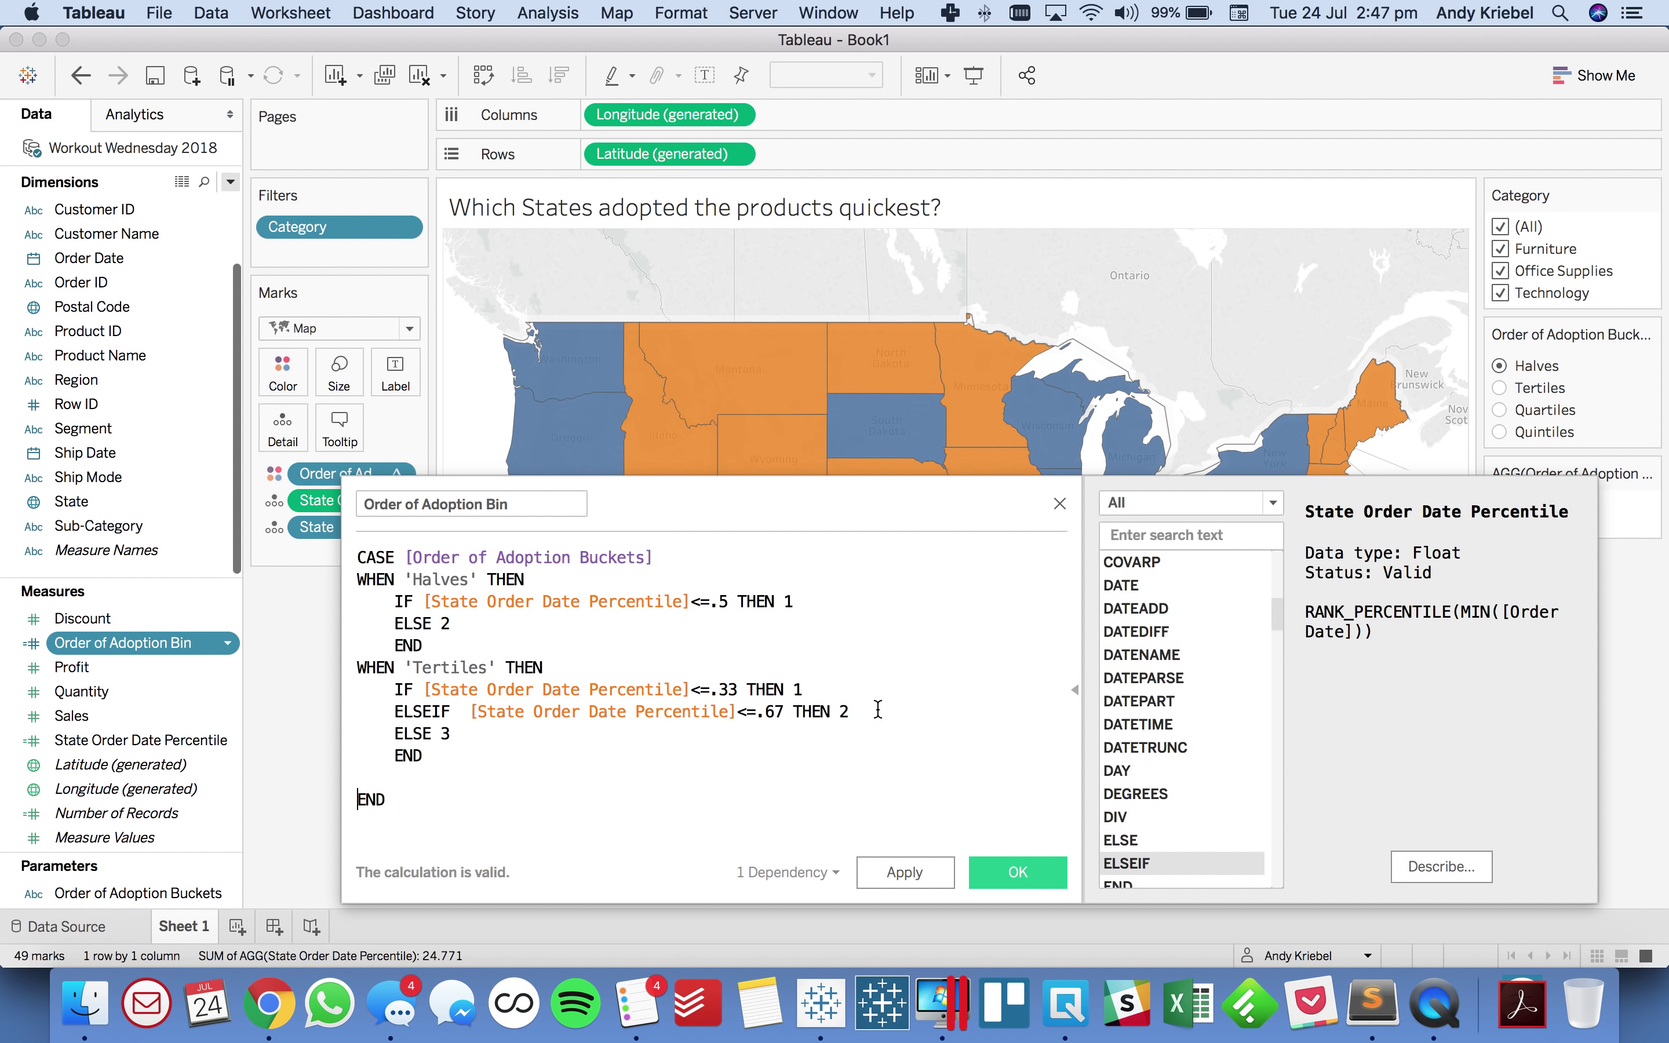
pyautogui.press('super+v')
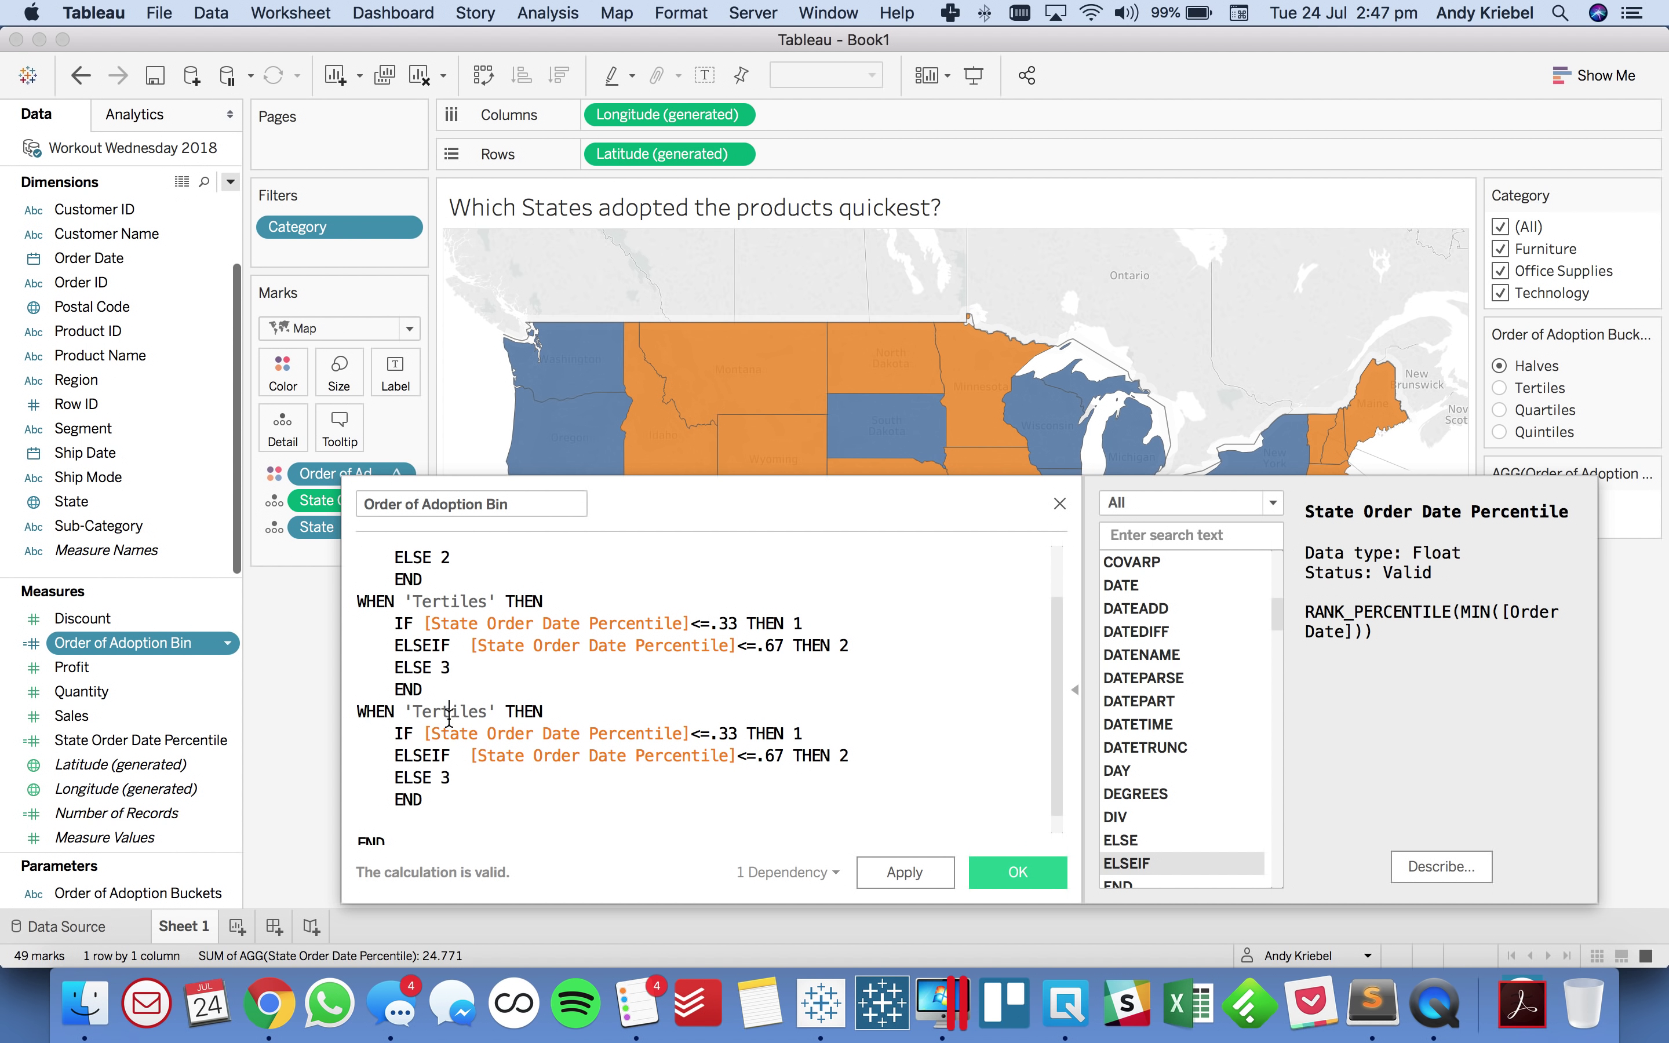
pyautogui.doubleClick(449, 714)
pyautogui.write('Quartiles')
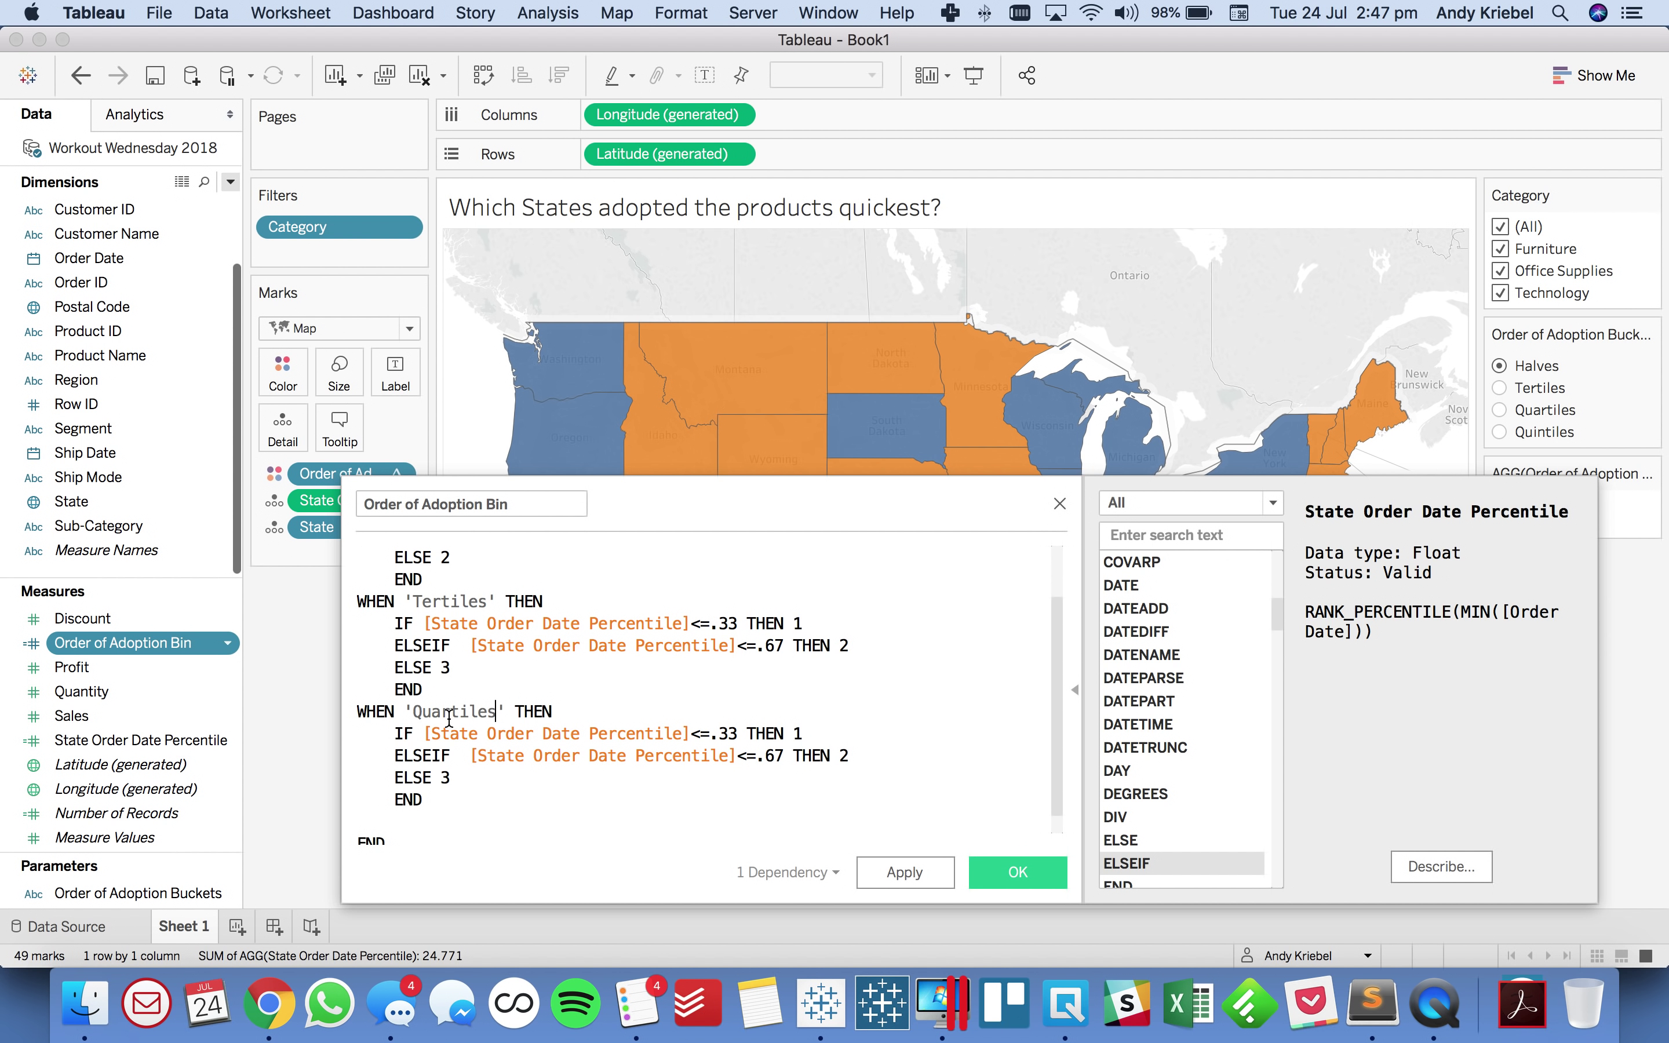
# Step: Change the Quartiles cut-offs to .25 and .5
pyautogui.click(736, 732)
pyautogui.press('BackSpace')
pyautogui.press('BackSpace')
pyautogui.write('25')
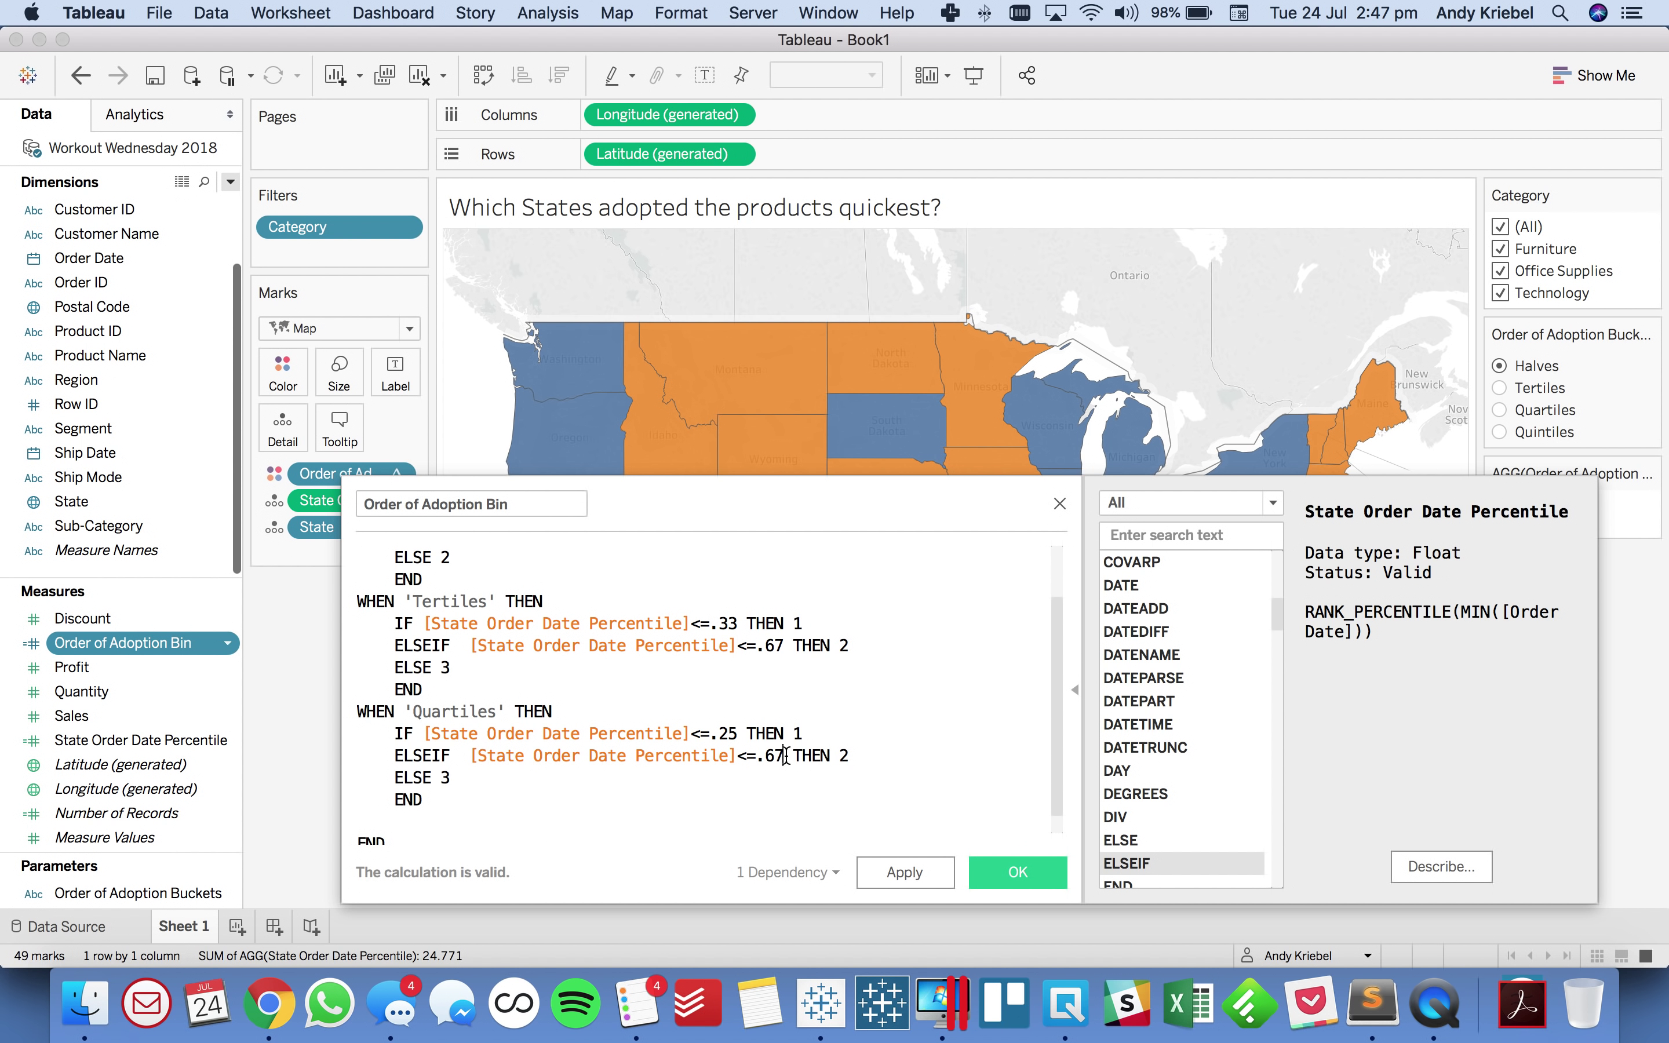
pyautogui.click(786, 756)
pyautogui.press('BackSpace')
pyautogui.press('BackSpace')
pyautogui.write('.5')
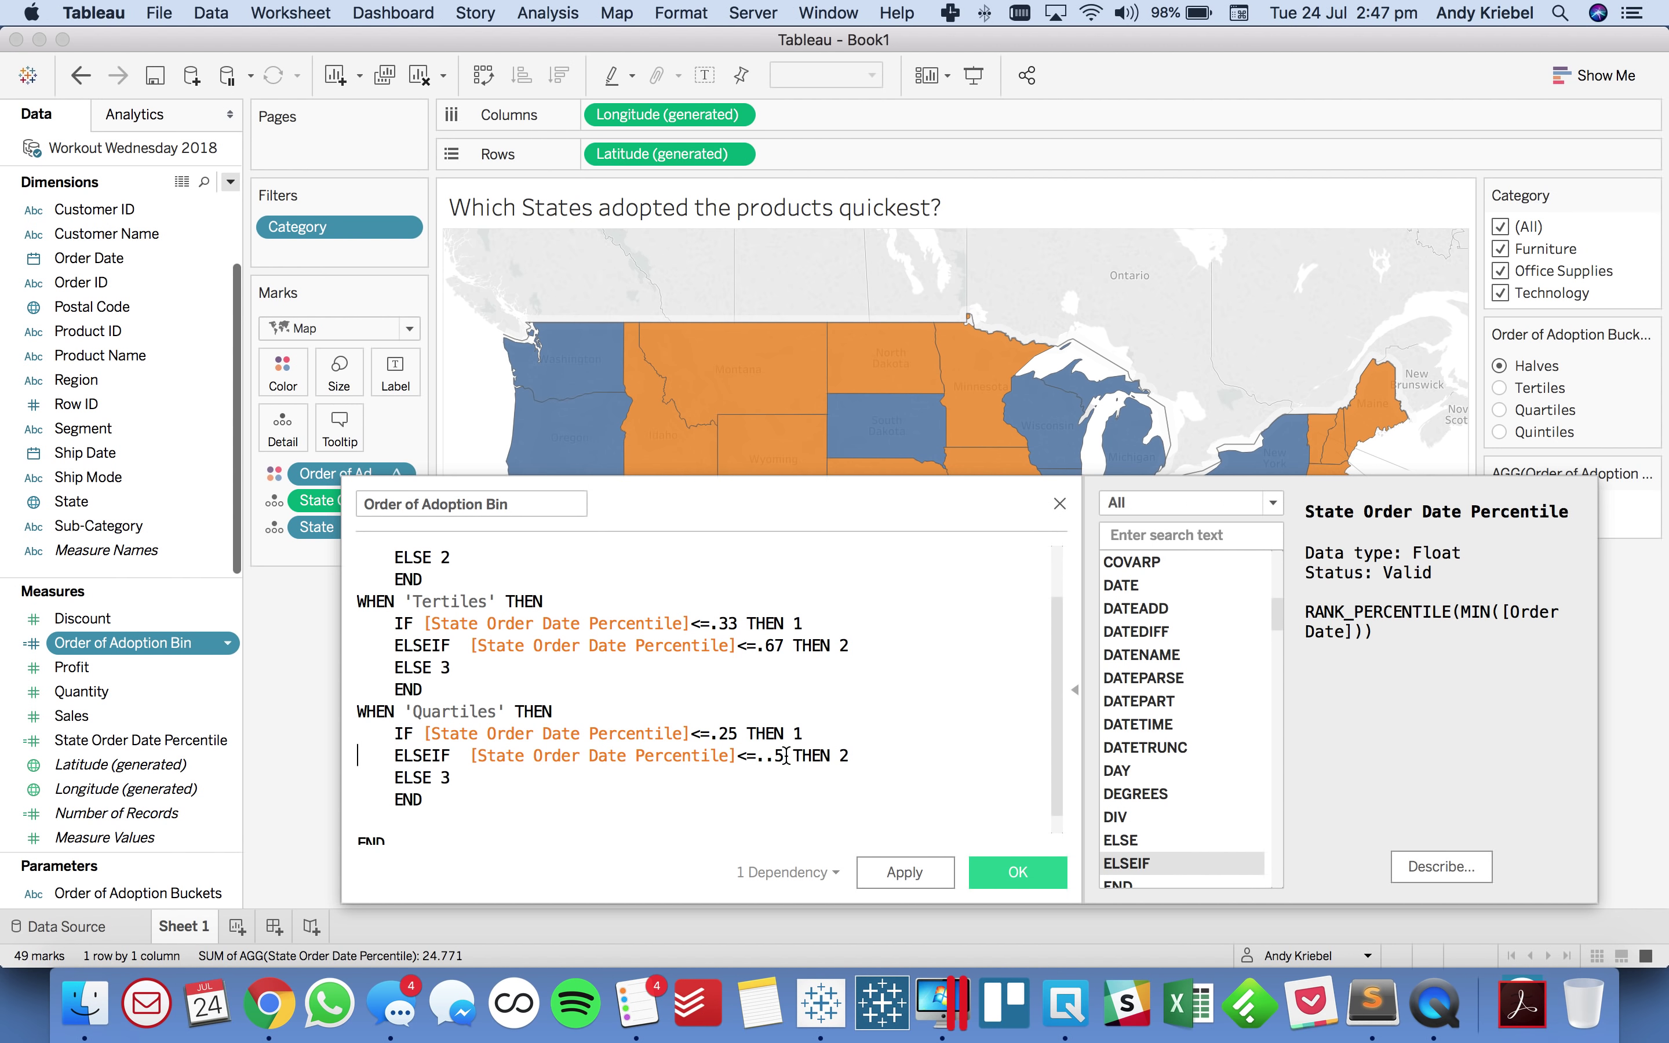
pyautogui.click(776, 755)
pyautogui.press('BackSpace')
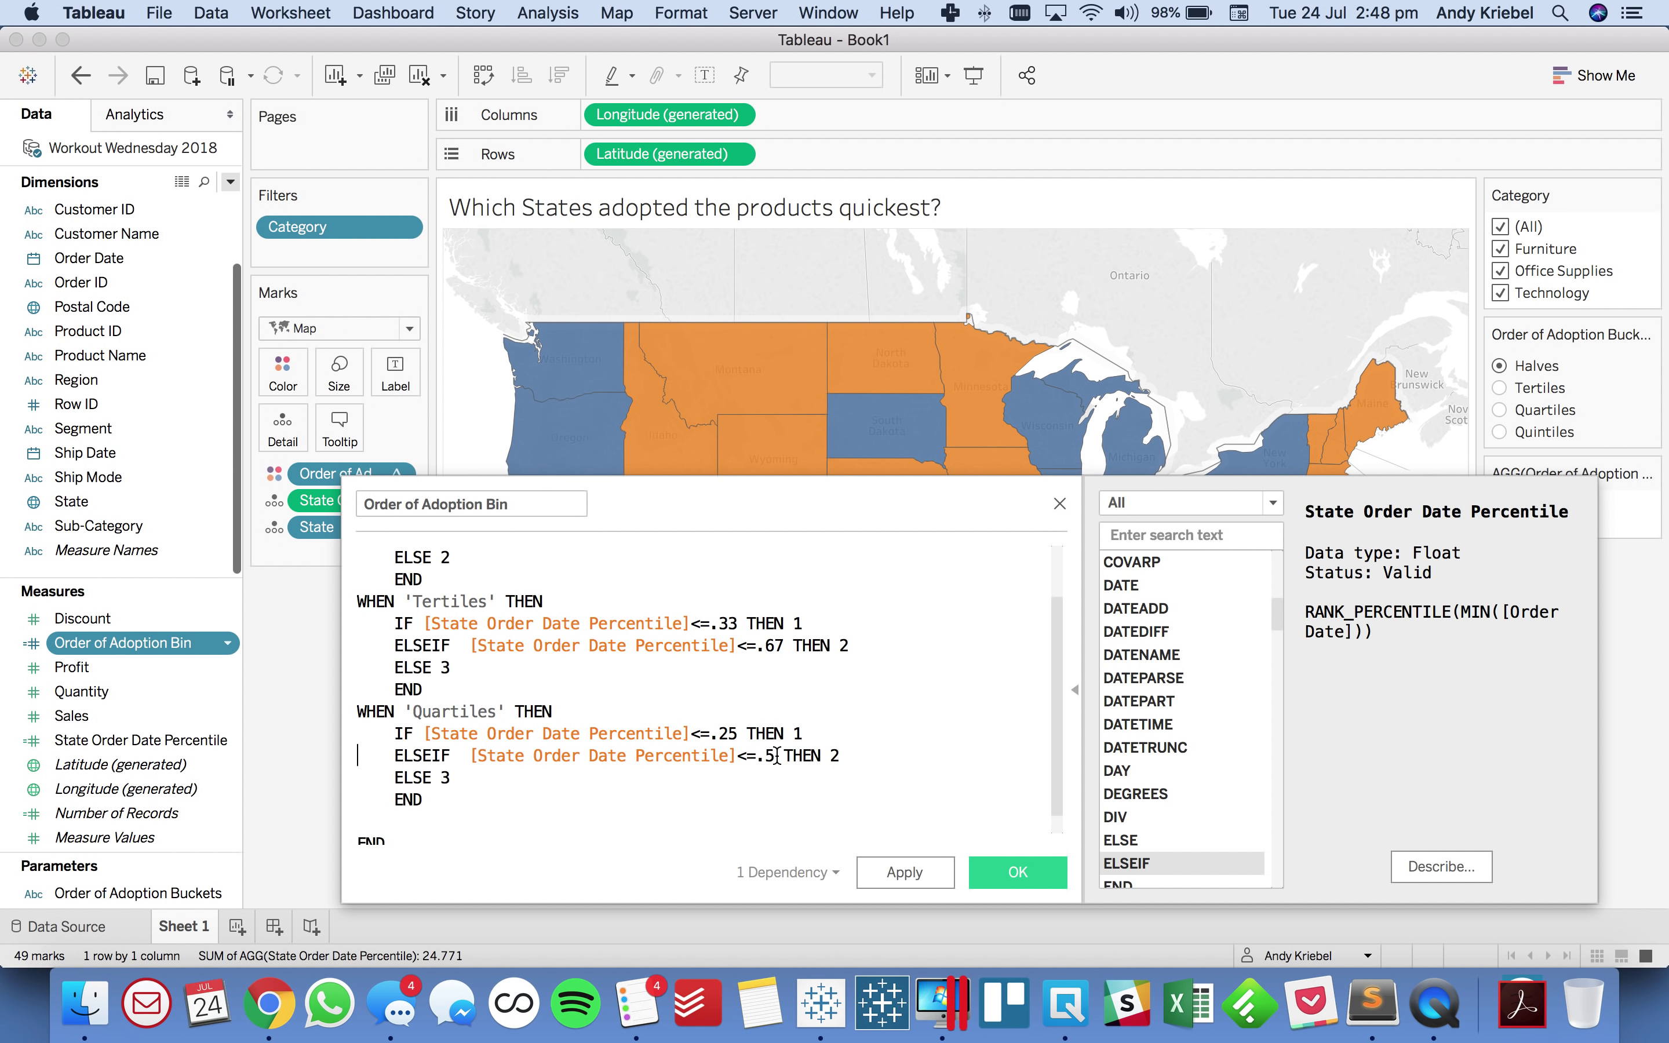
# Step: Copy and paste the Quartiles ELSEIF line, which creates a clipboard-data Sheet 2
pyautogui.tripleClick(777, 756)
pyautogui.press('cmd+c')
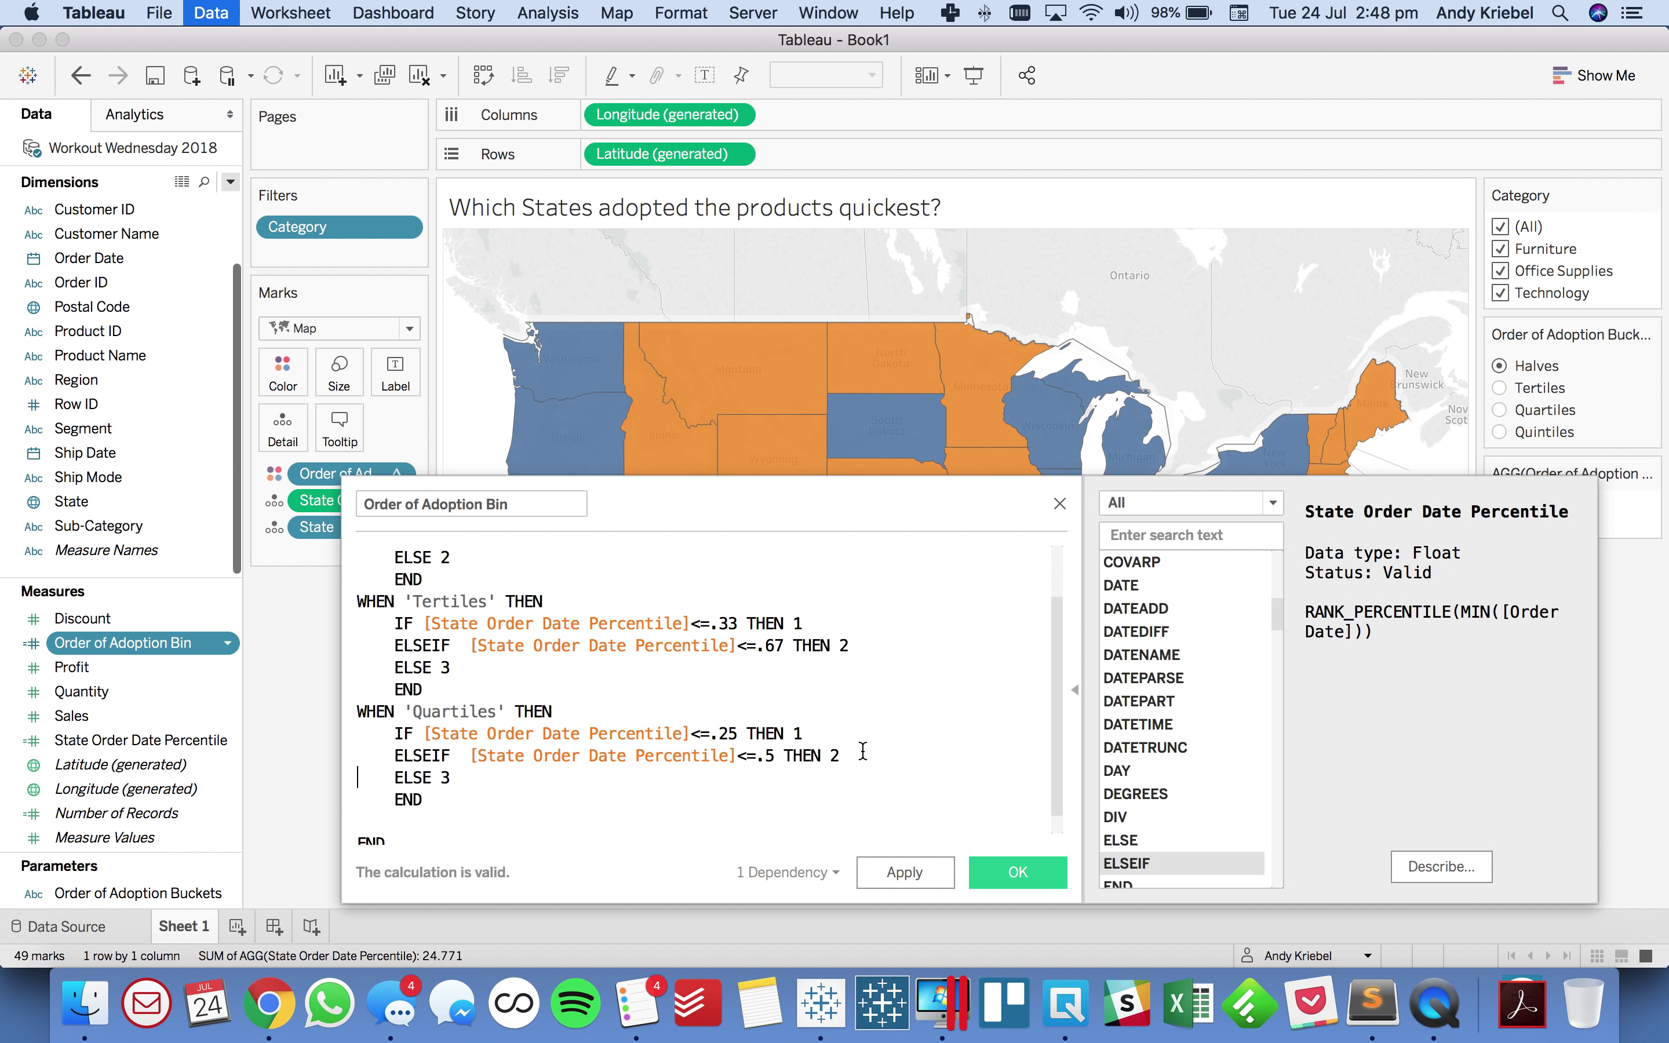
pyautogui.press('cmd+v')
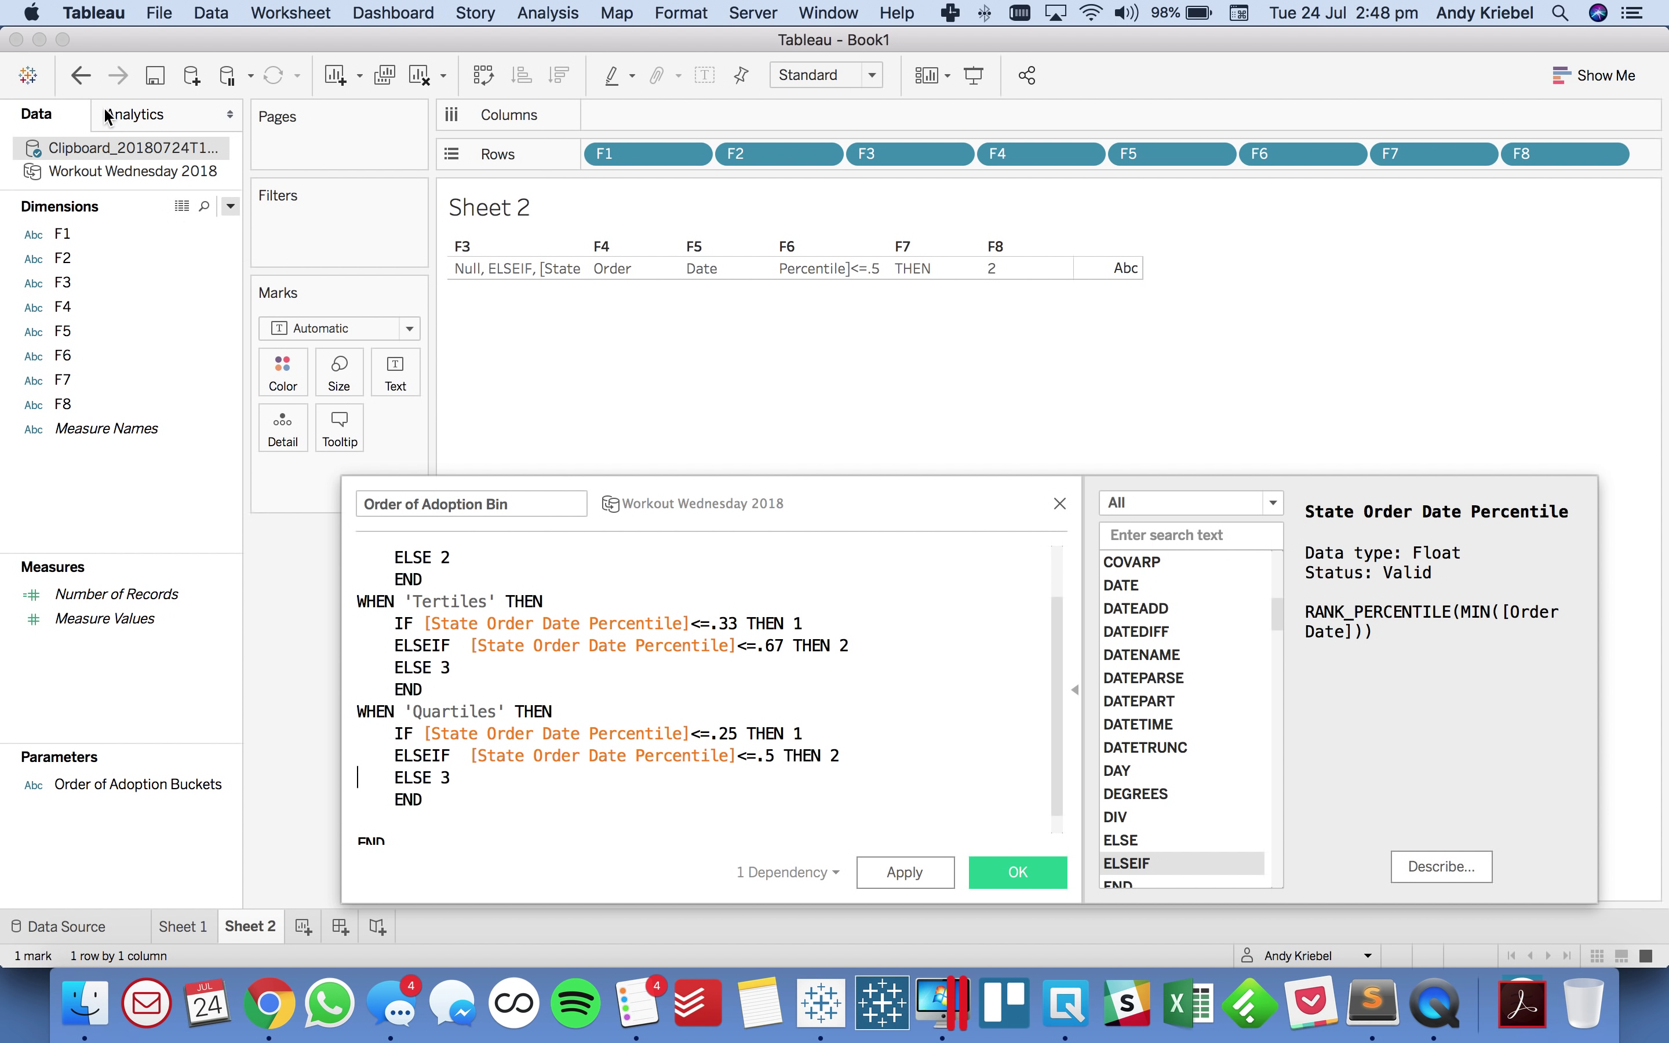
# Step: Undo the clipboard Sheet 2 and paste another copy of the Halves case before END
pyautogui.click(81, 75)
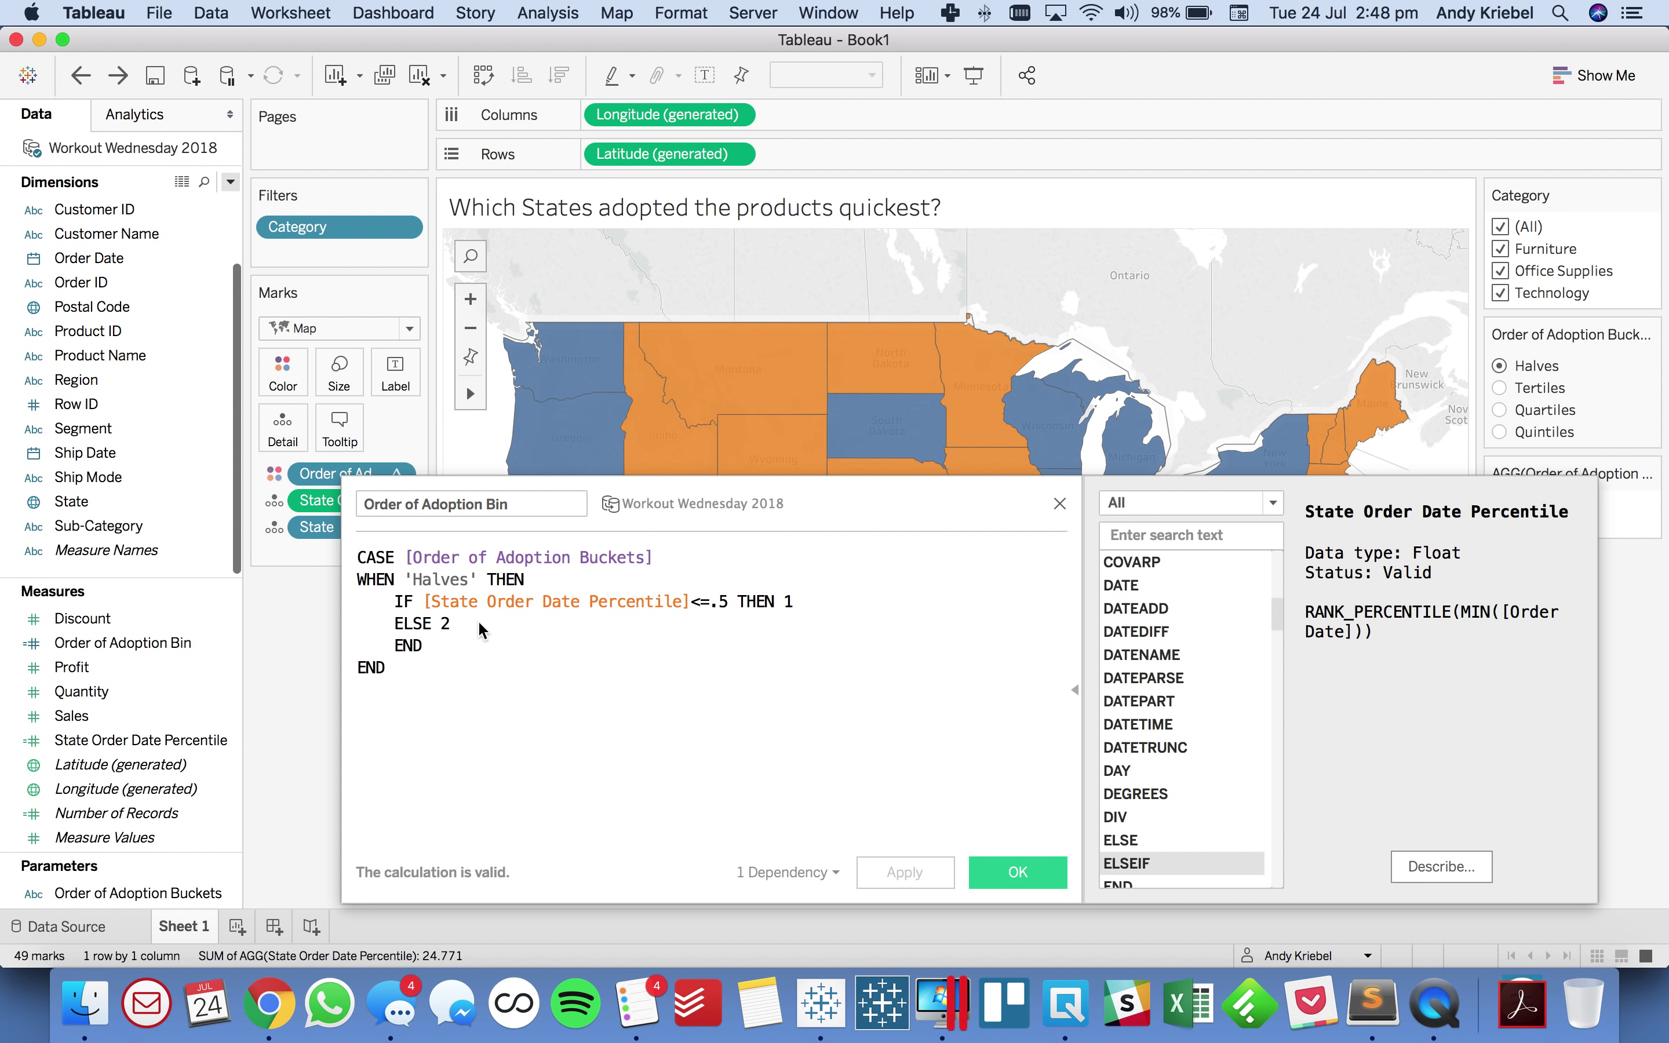
pyautogui.click(522, 627)
pyautogui.press('super+Left')
pyautogui.press('Up')
pyautogui.press('Up')
pyautogui.press('Up')
pyautogui.press('Down')
pyautogui.press('Down')
pyautogui.press('Down')
pyautogui.press('Down')
pyautogui.press('Up')
pyautogui.press('Up')
pyautogui.press('Up')
pyautogui.hotkey('shift', 'Down')
pyautogui.hotkey('shift', 'Down')
pyautogui.hotkey('shift', 'Down')
pyautogui.hotkey('shift', 'Down')
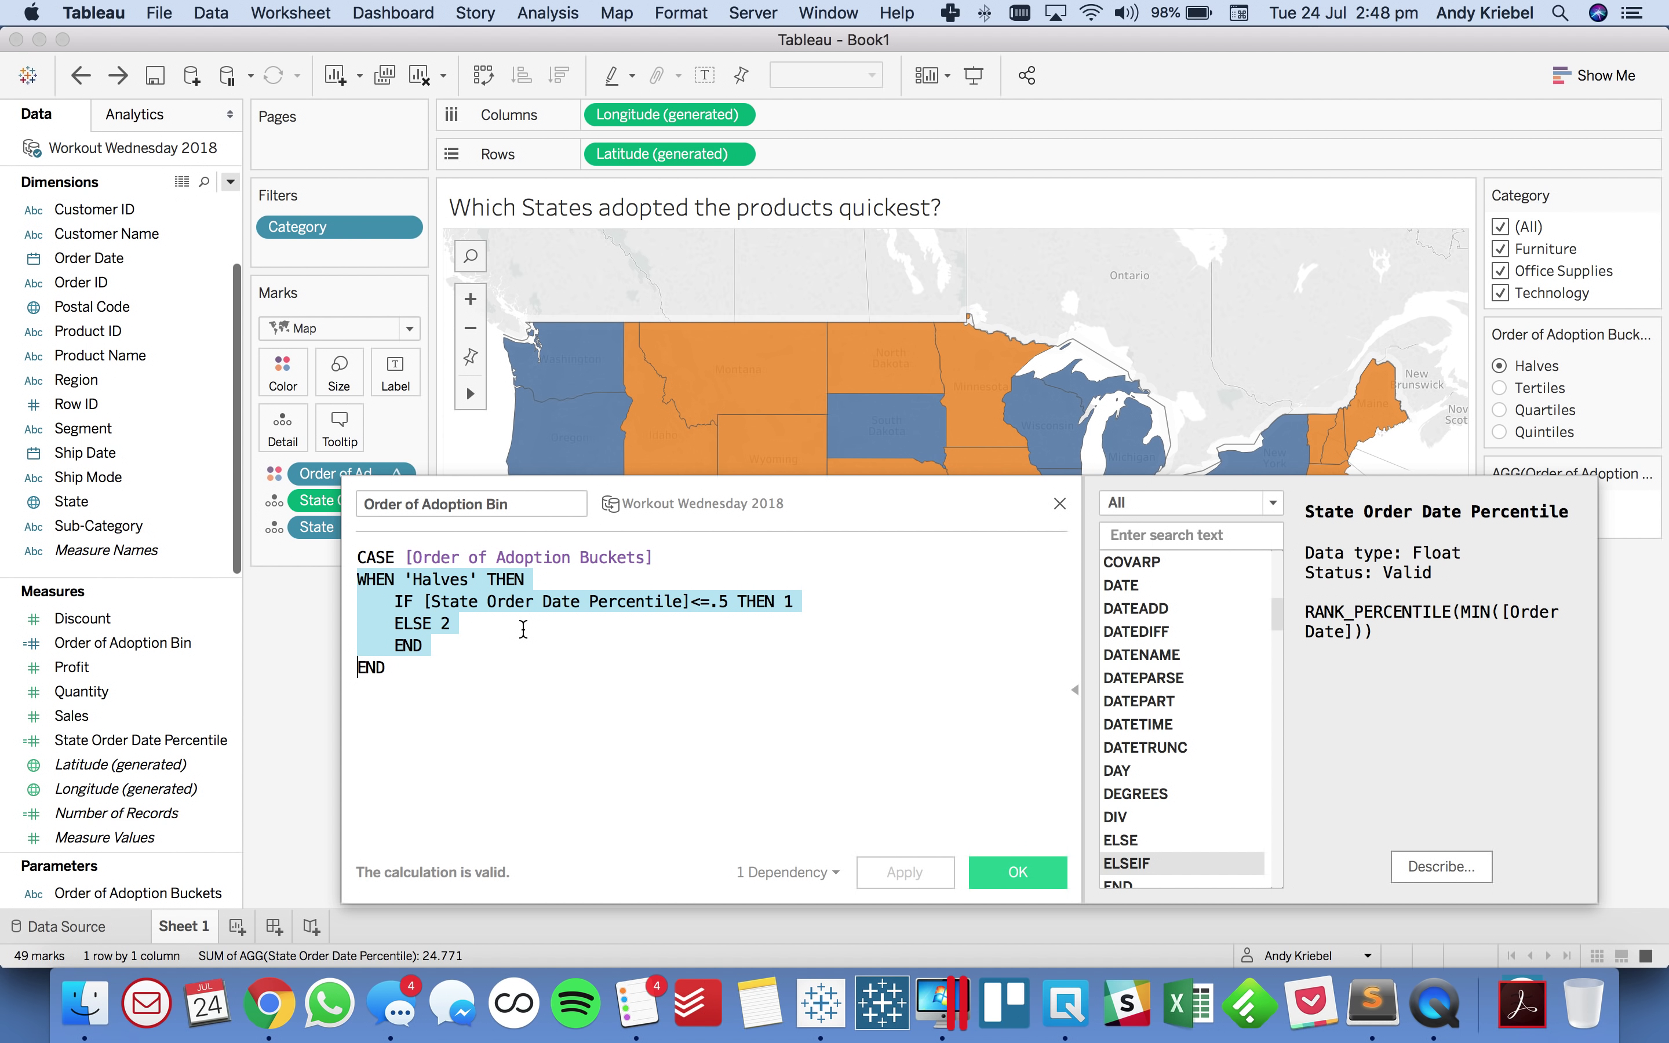
pyautogui.press('Down')
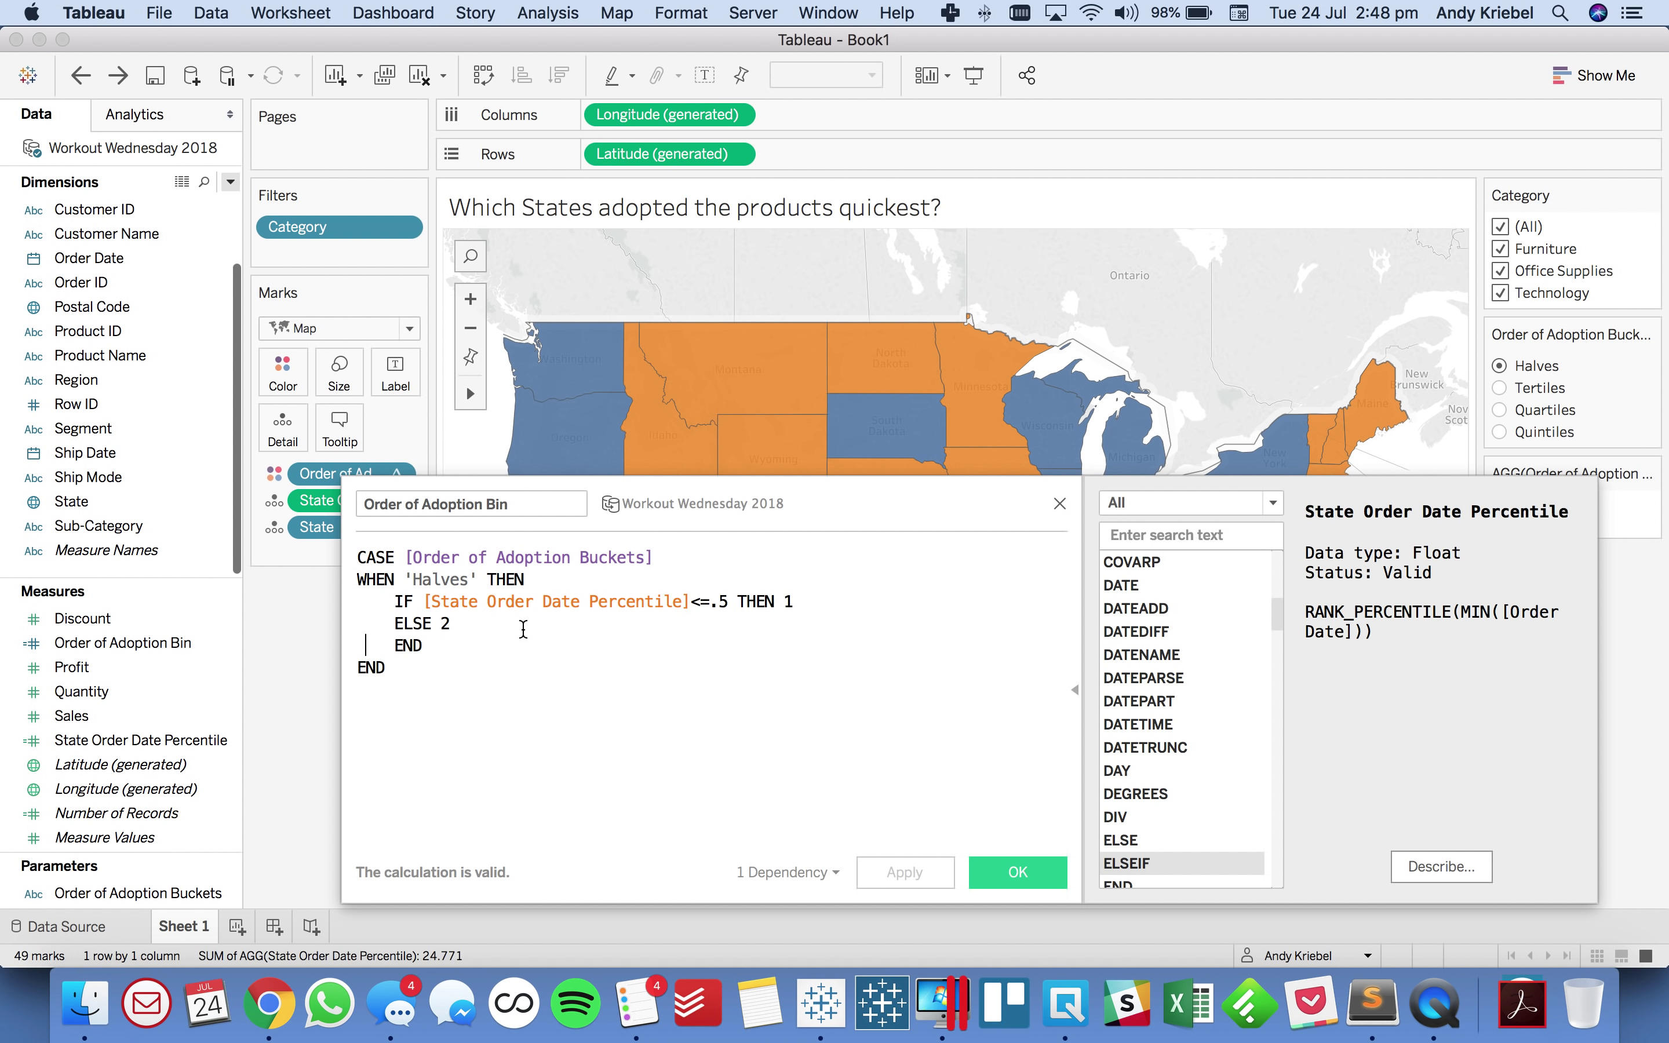
pyautogui.press('super+v')
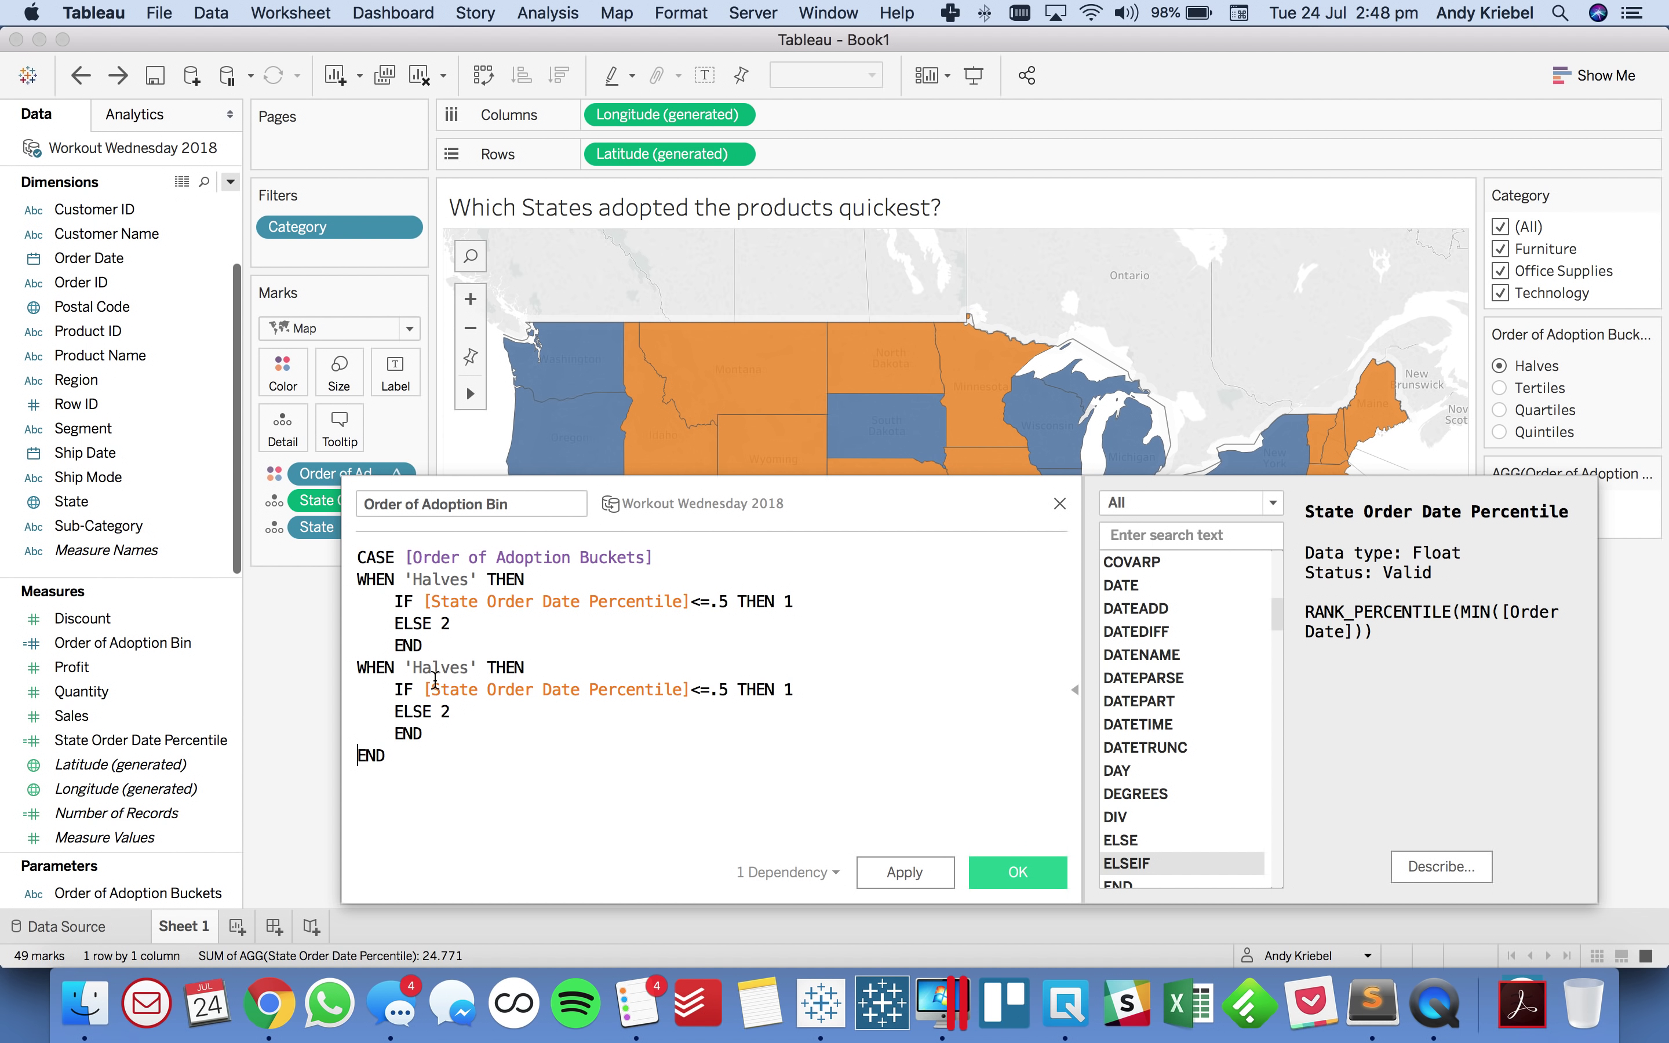
# Step: Rename the new case 'Tertiles' and set its first threshold to .33
pyautogui.doubleClick(443, 665)
pyautogui.write('Tertiel')
pyautogui.press('BackSpace')
pyautogui.press('BackSpace')
pyautogui.write('les')
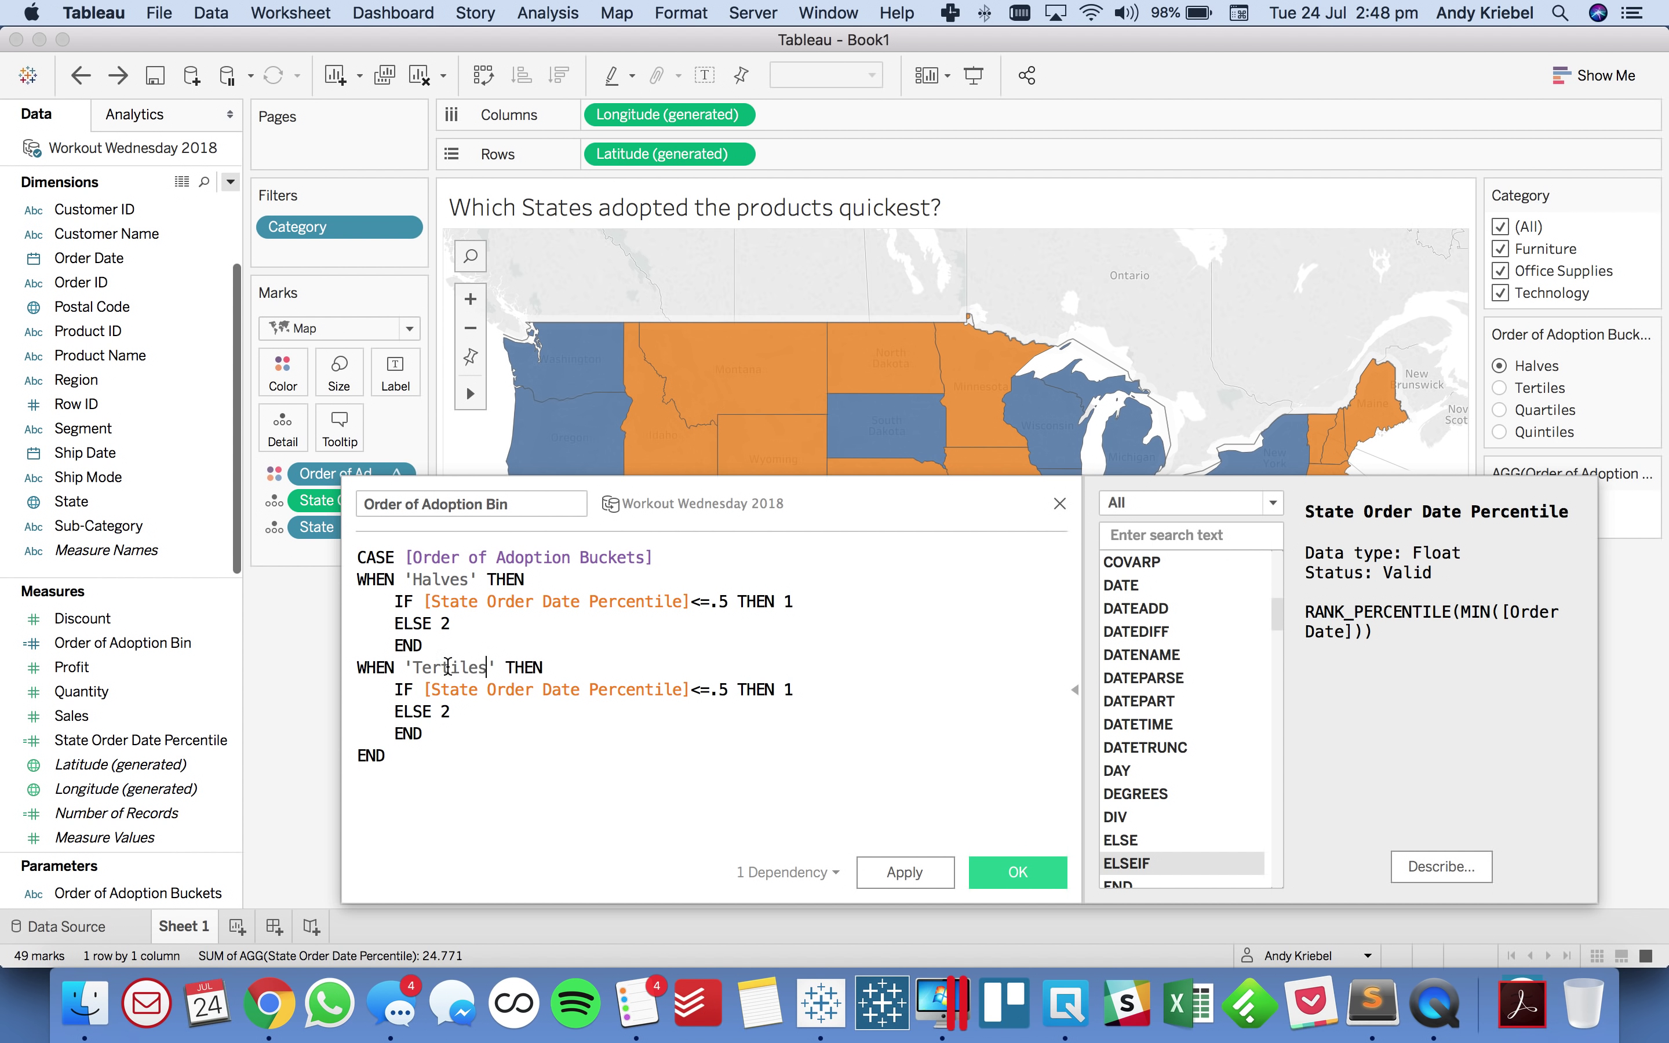
pyautogui.click(732, 692)
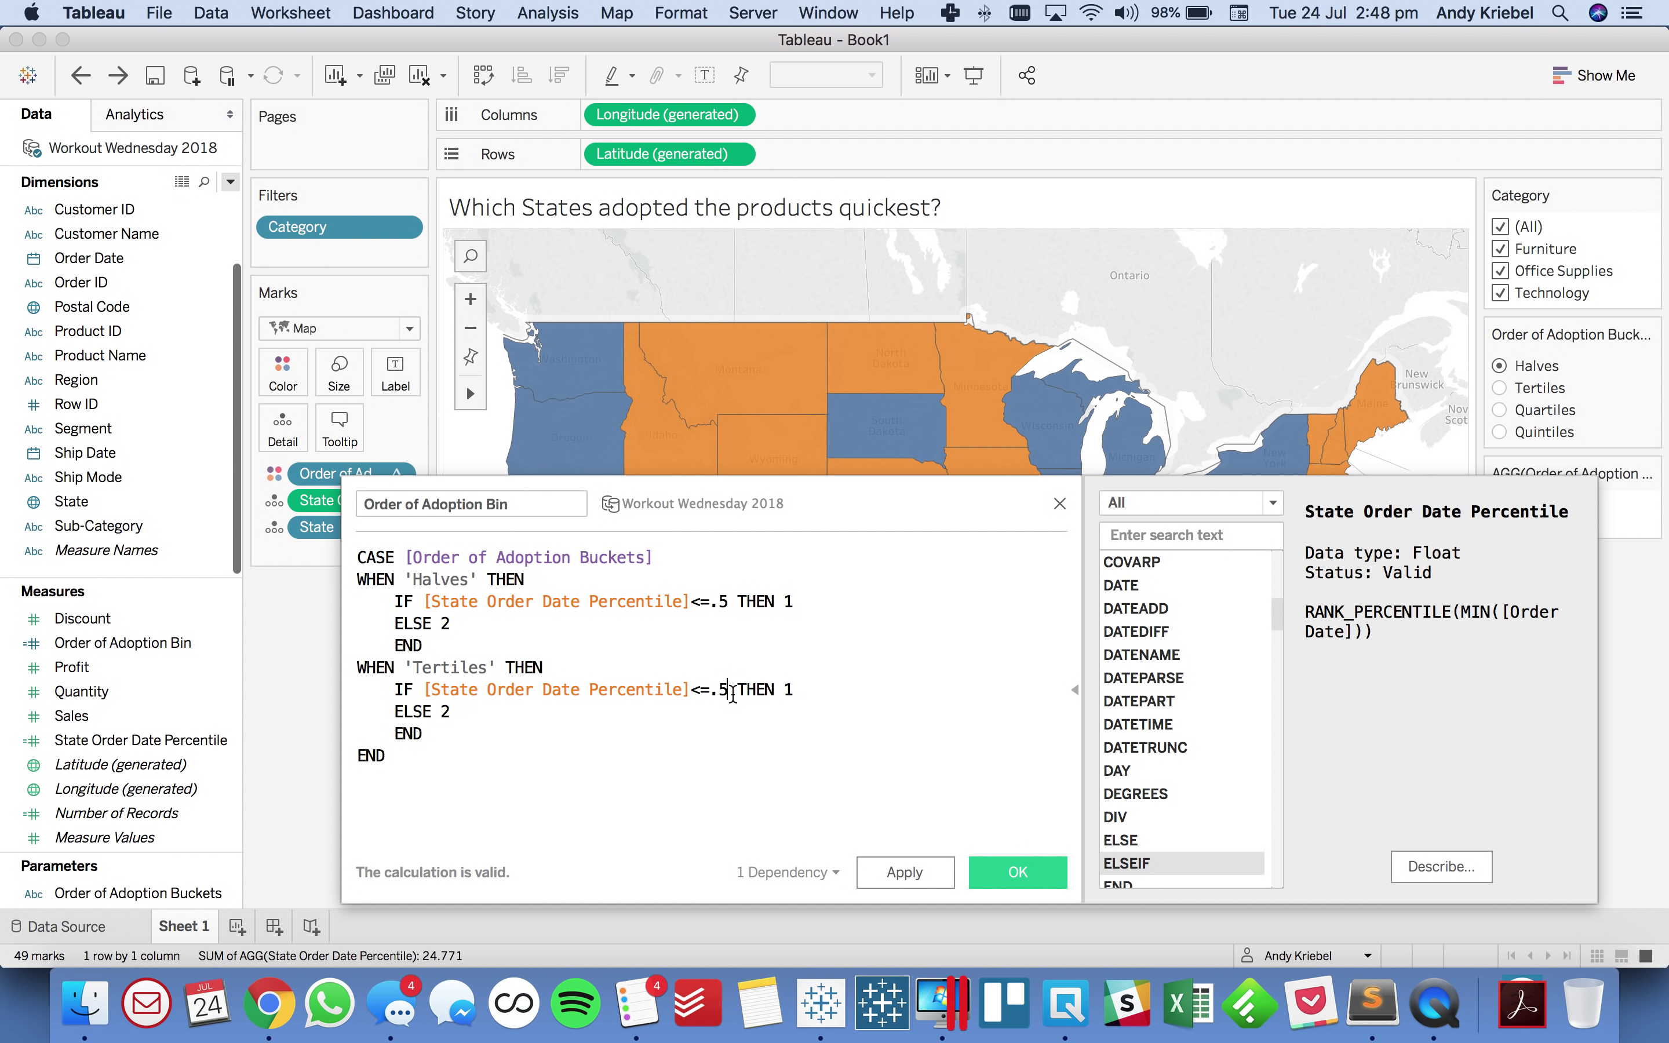
pyautogui.press('BackSpace')
pyautogui.write('33')
# Step: Duplicate the Tertiles IF line and set the copy's threshold to .67
pyautogui.hotkey('shift', 'Down')
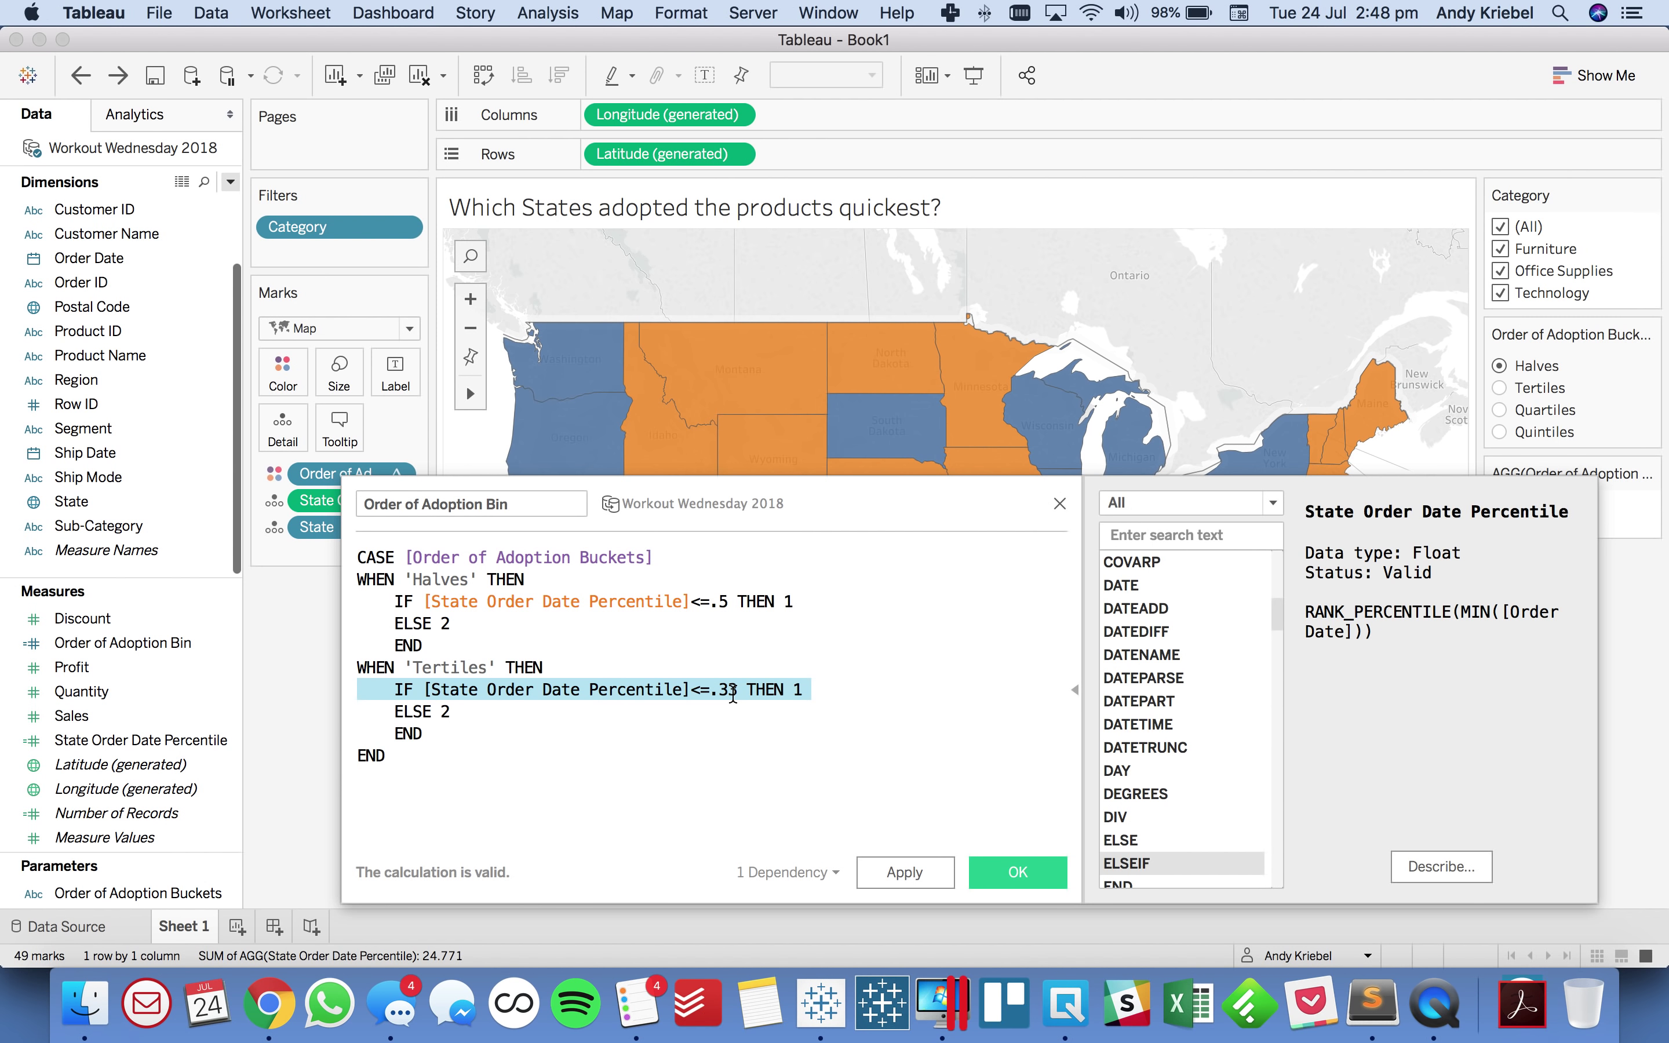
pyautogui.press('super+c')
pyautogui.press('Right')
pyautogui.press('super+v')
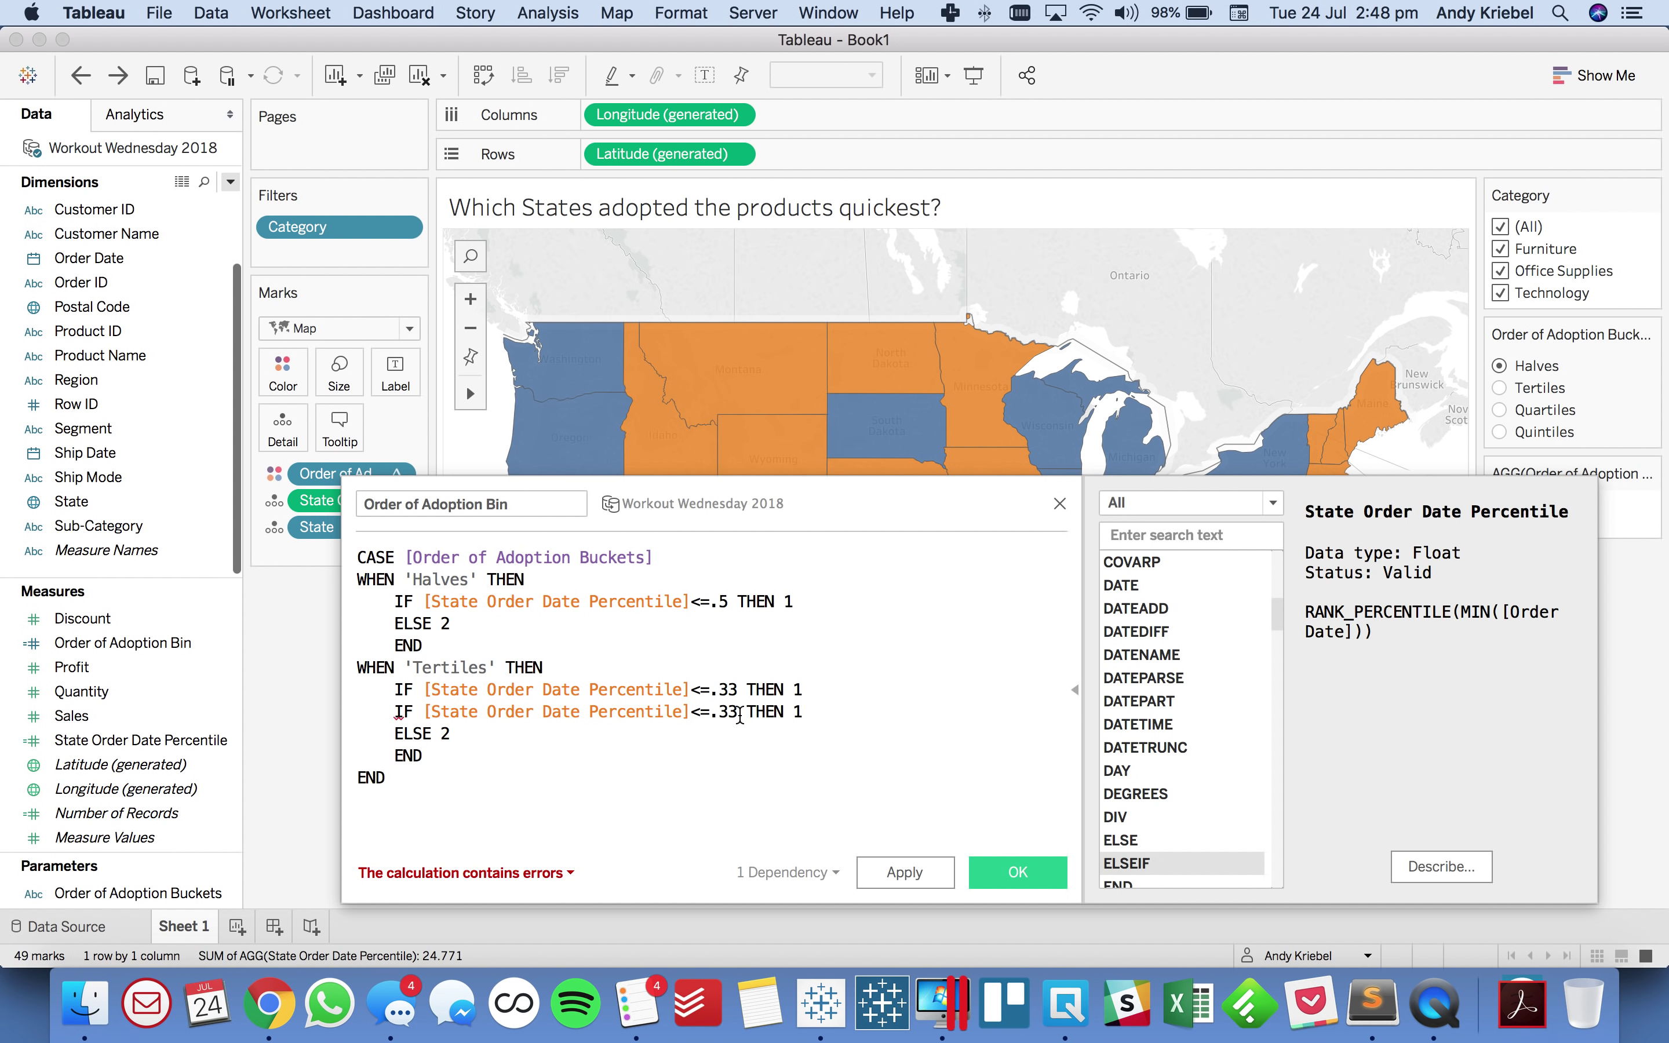
pyautogui.click(738, 714)
pyautogui.press('BackSpace')
pyautogui.press('BackSpace')
pyautogui.write('67')
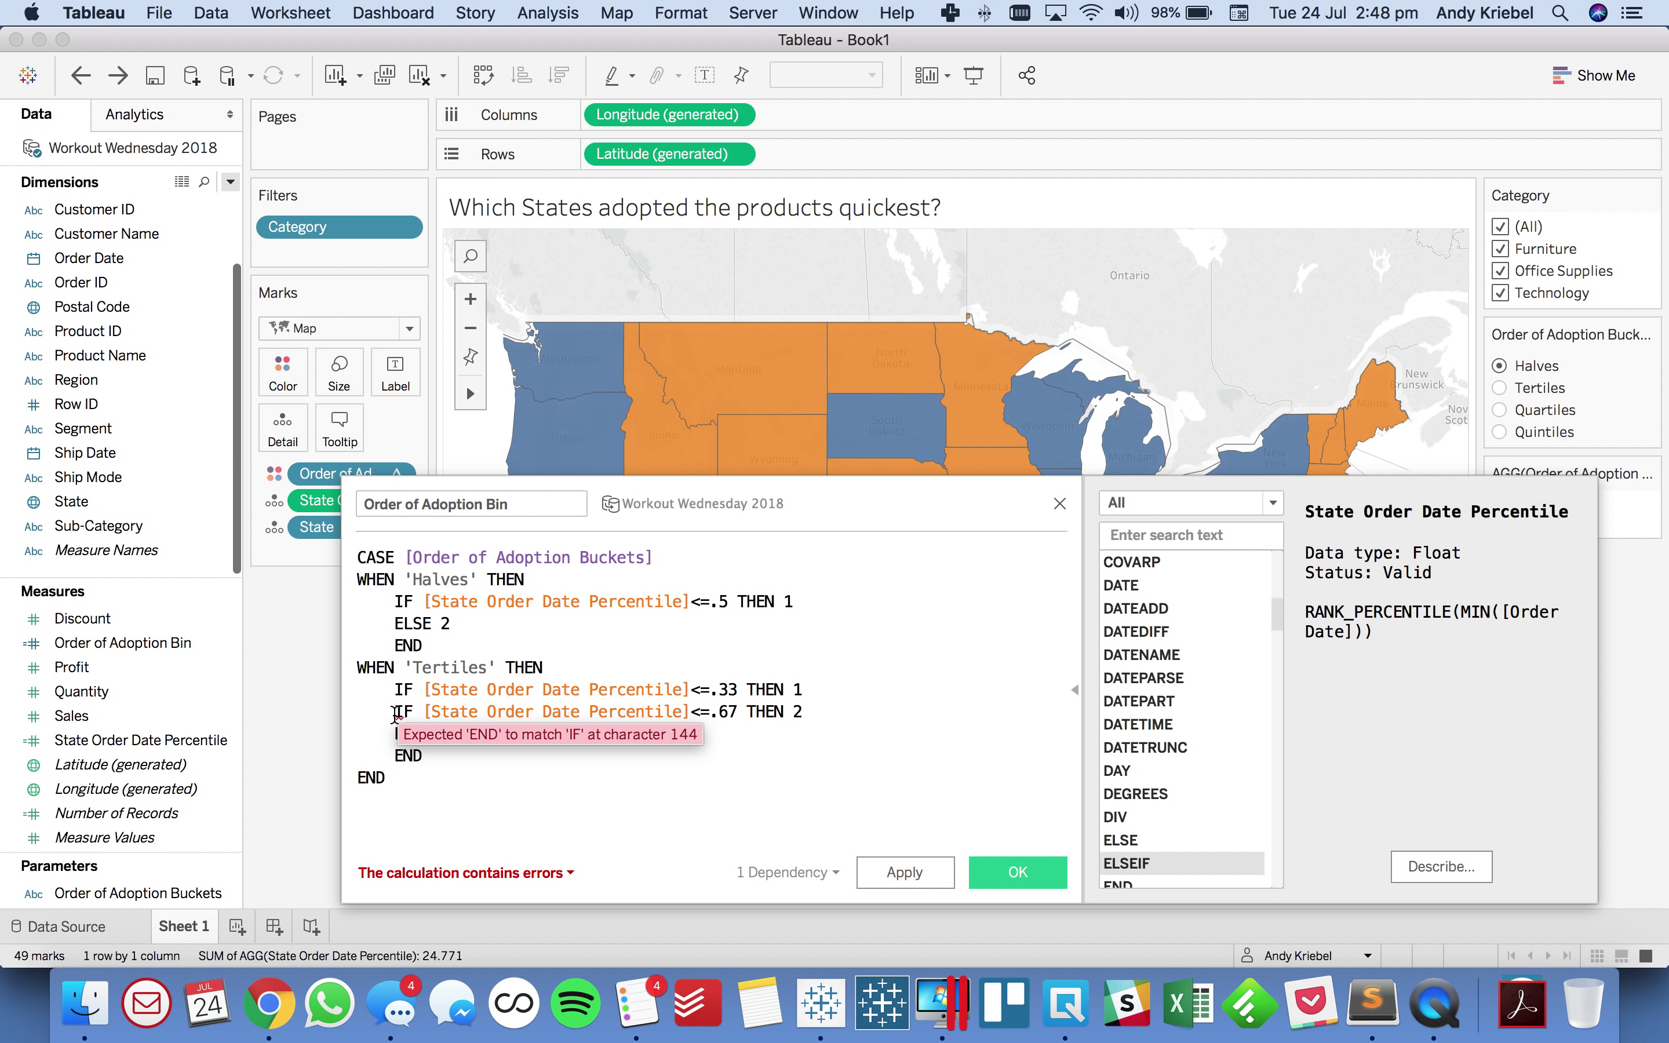
# Step: Turn the duplicate into an ELSEIF, tidy the ELSE result, and select the Tertiles block
pyautogui.click(395, 713)
pyautogui.write('ELSE')
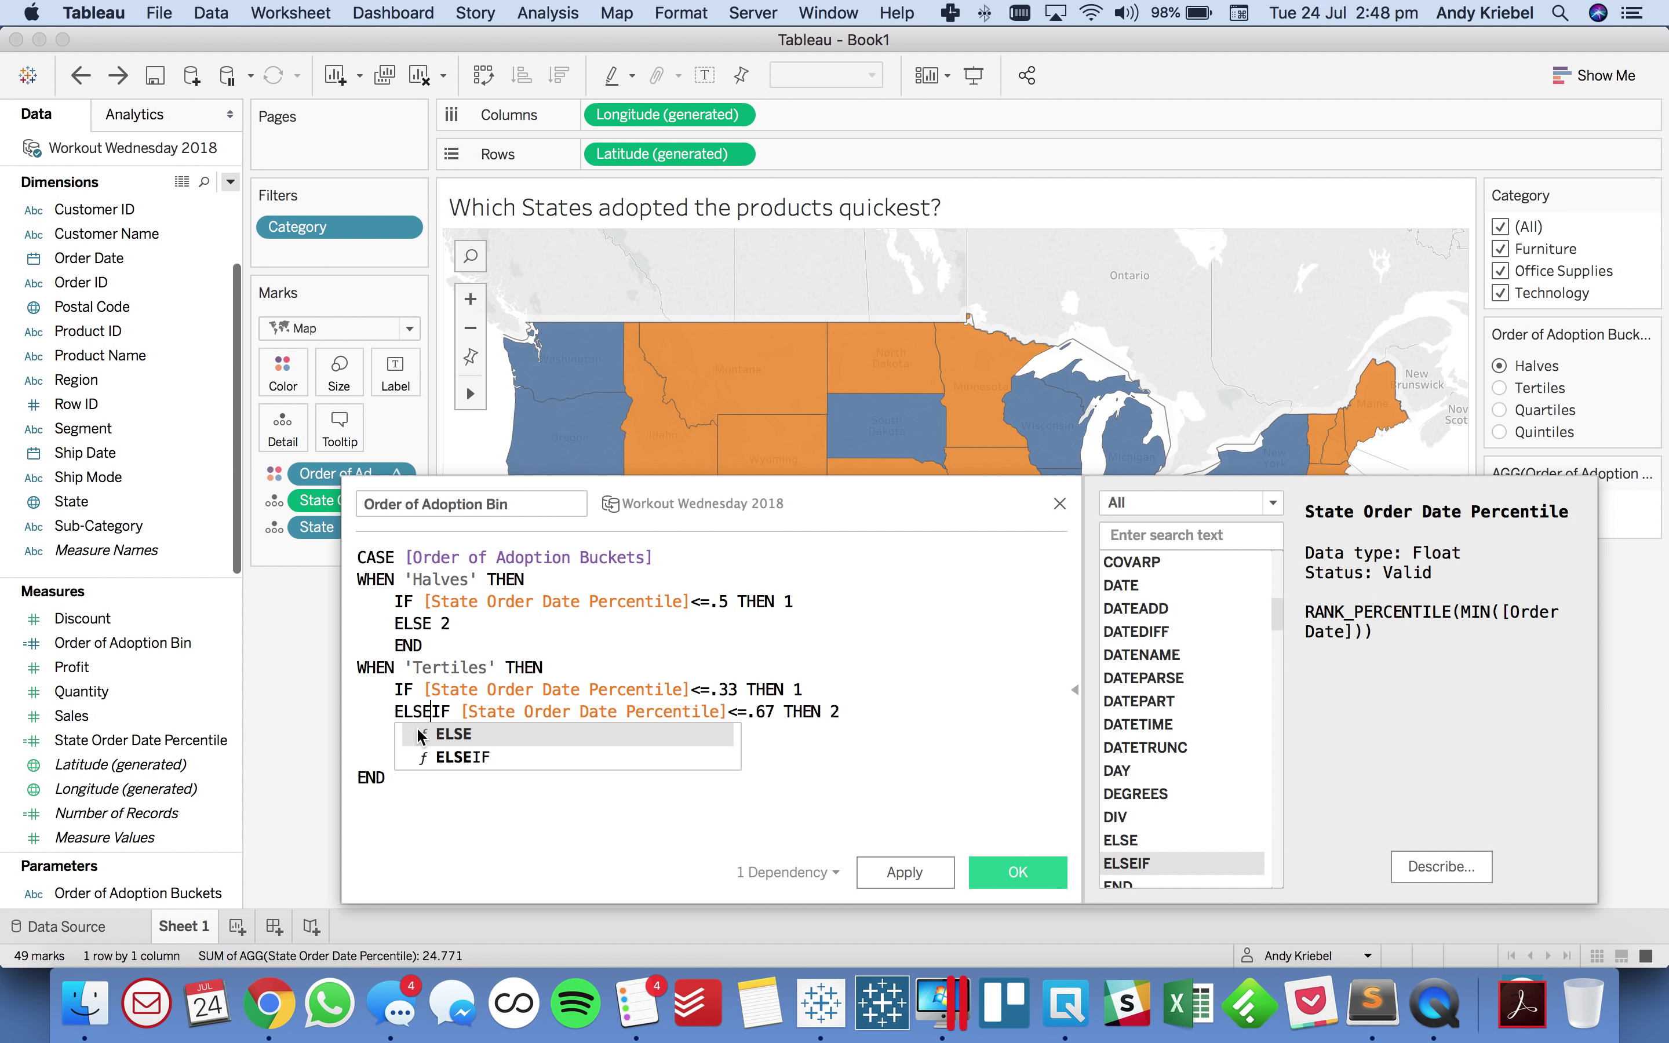
pyautogui.click(491, 740)
pyautogui.press('BackSpace')
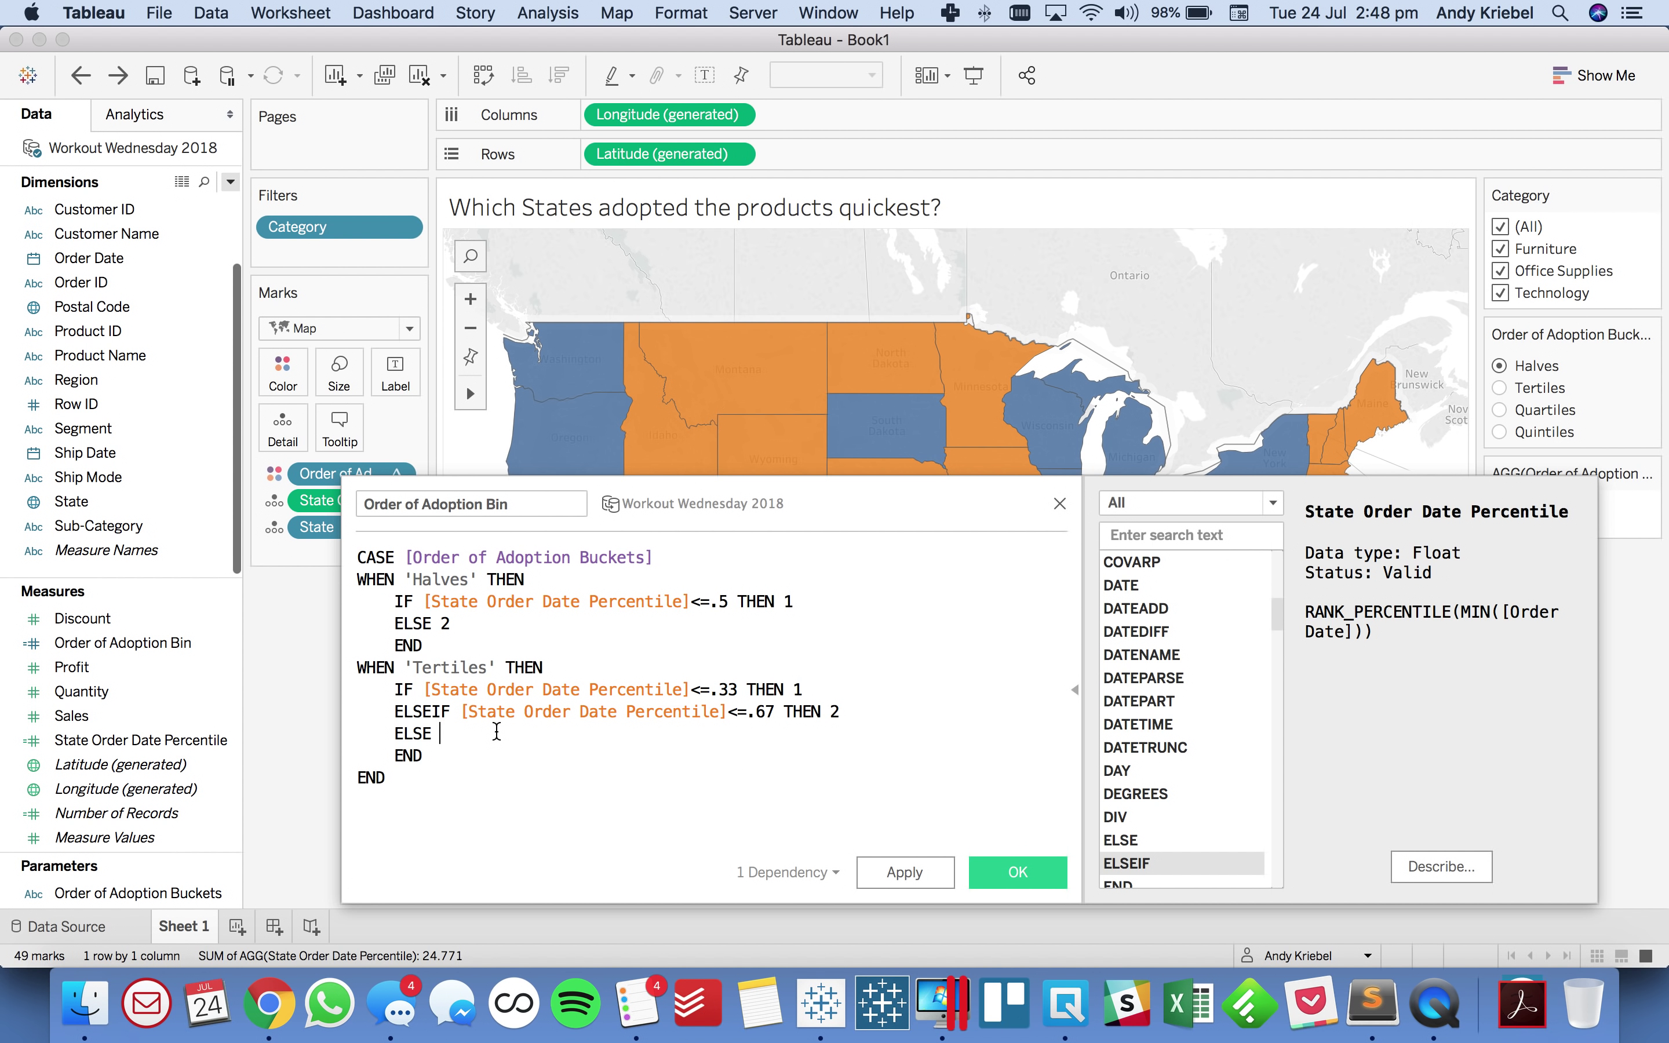
pyautogui.press('Up')
pyautogui.hotkey('shift', 'Down')
pyautogui.hotkey('shift', 'Down')
pyautogui.hotkey('shift', 'Down')
pyautogui.hotkey('shift', 'Down')
pyautogui.hotkey('shift', 'Down')
pyautogui.press('super+c')
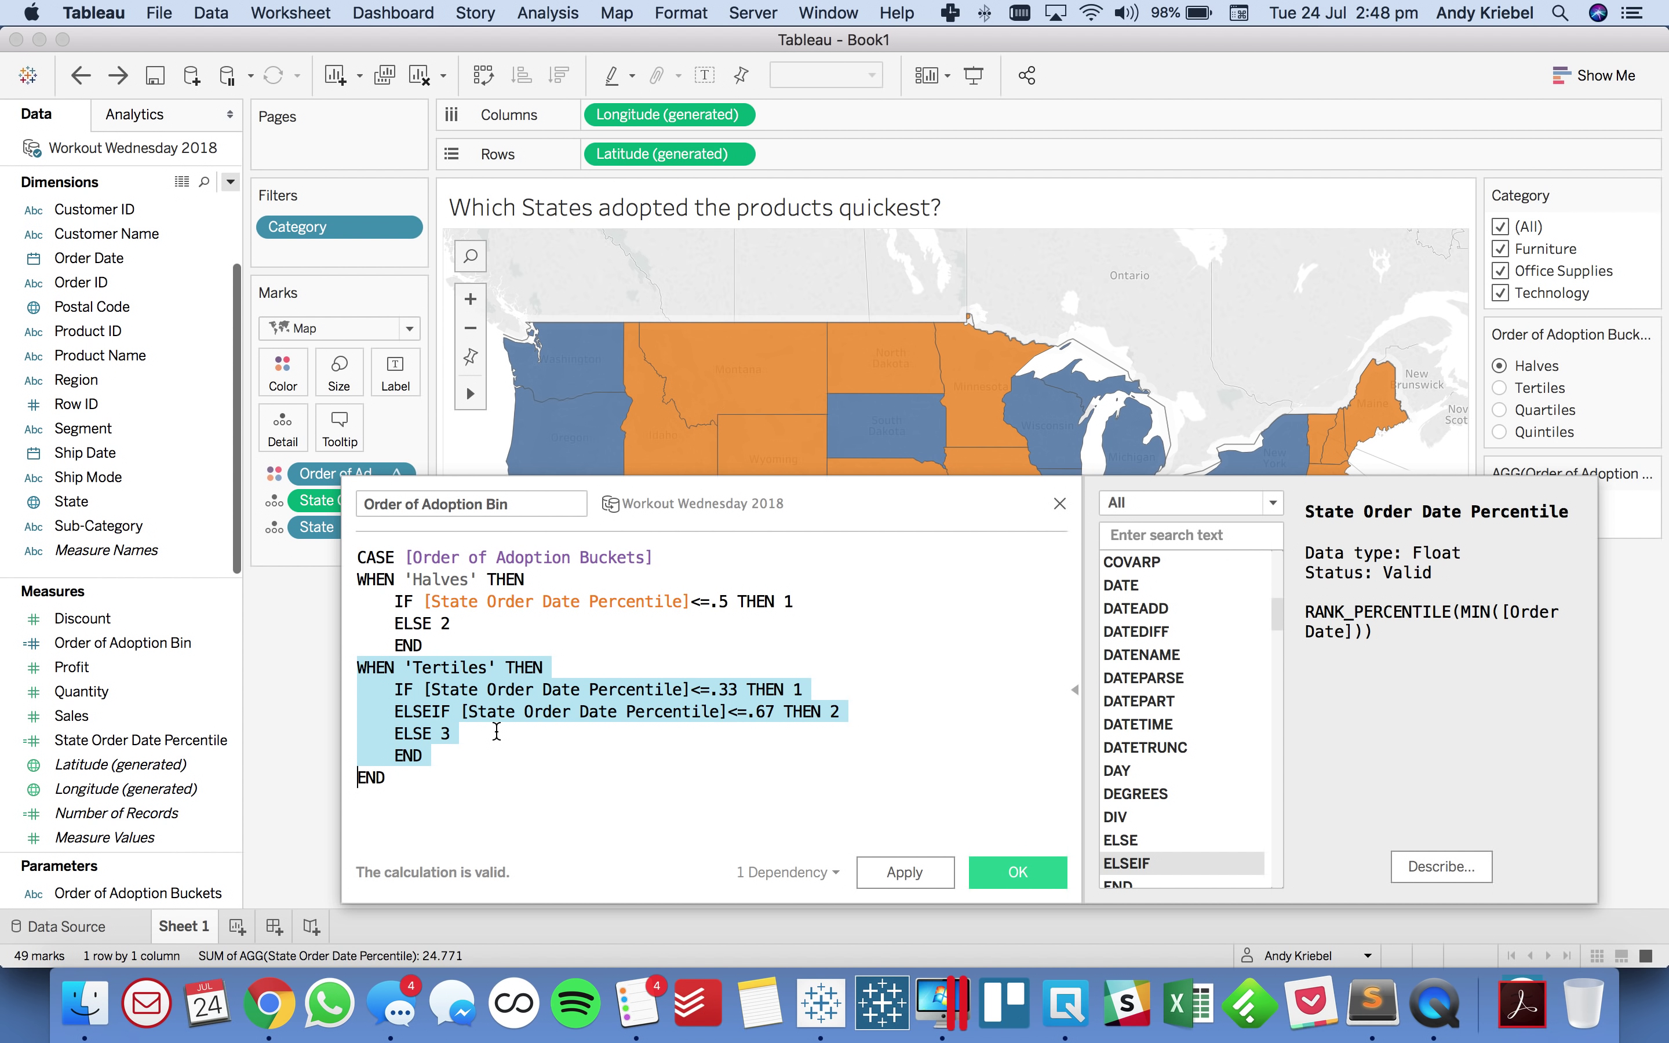
pyautogui.press('Down')
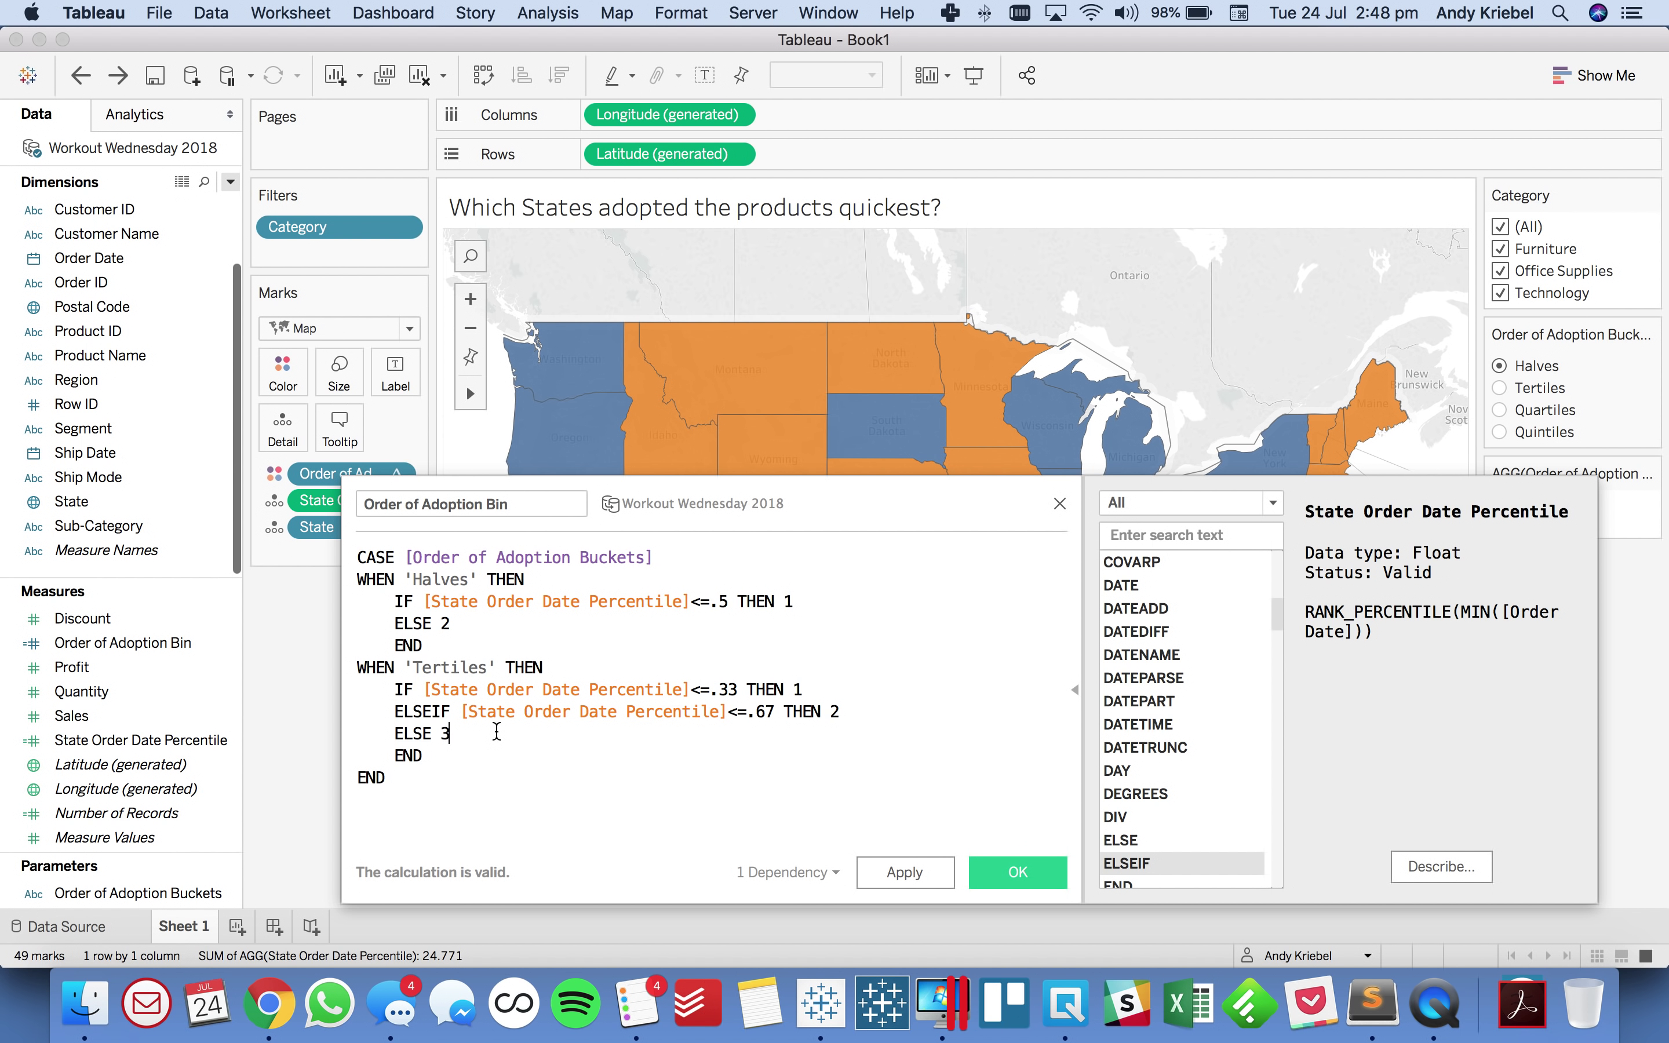
# Step: Paste the Tertiles case as 'Quartiles' with thresholds .25 and .5
pyautogui.press('Right')
pyautogui.press('super+v')
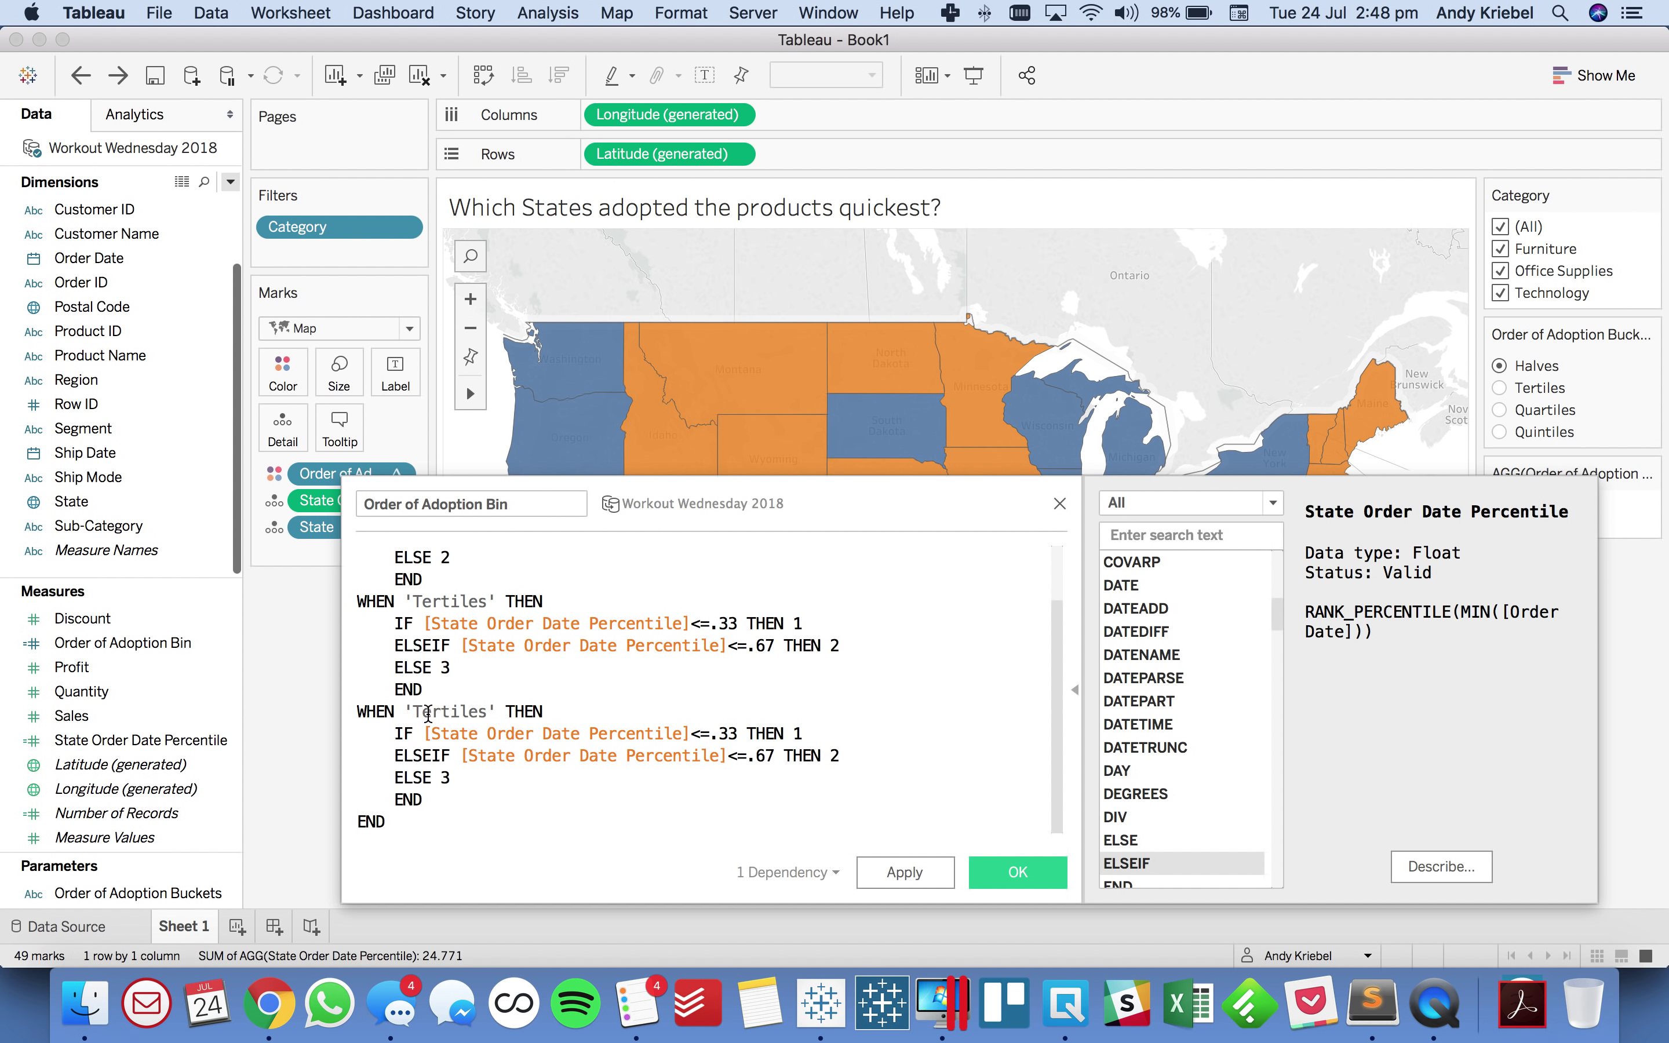
pyautogui.doubleClick(431, 713)
pyautogui.write('Quartiles')
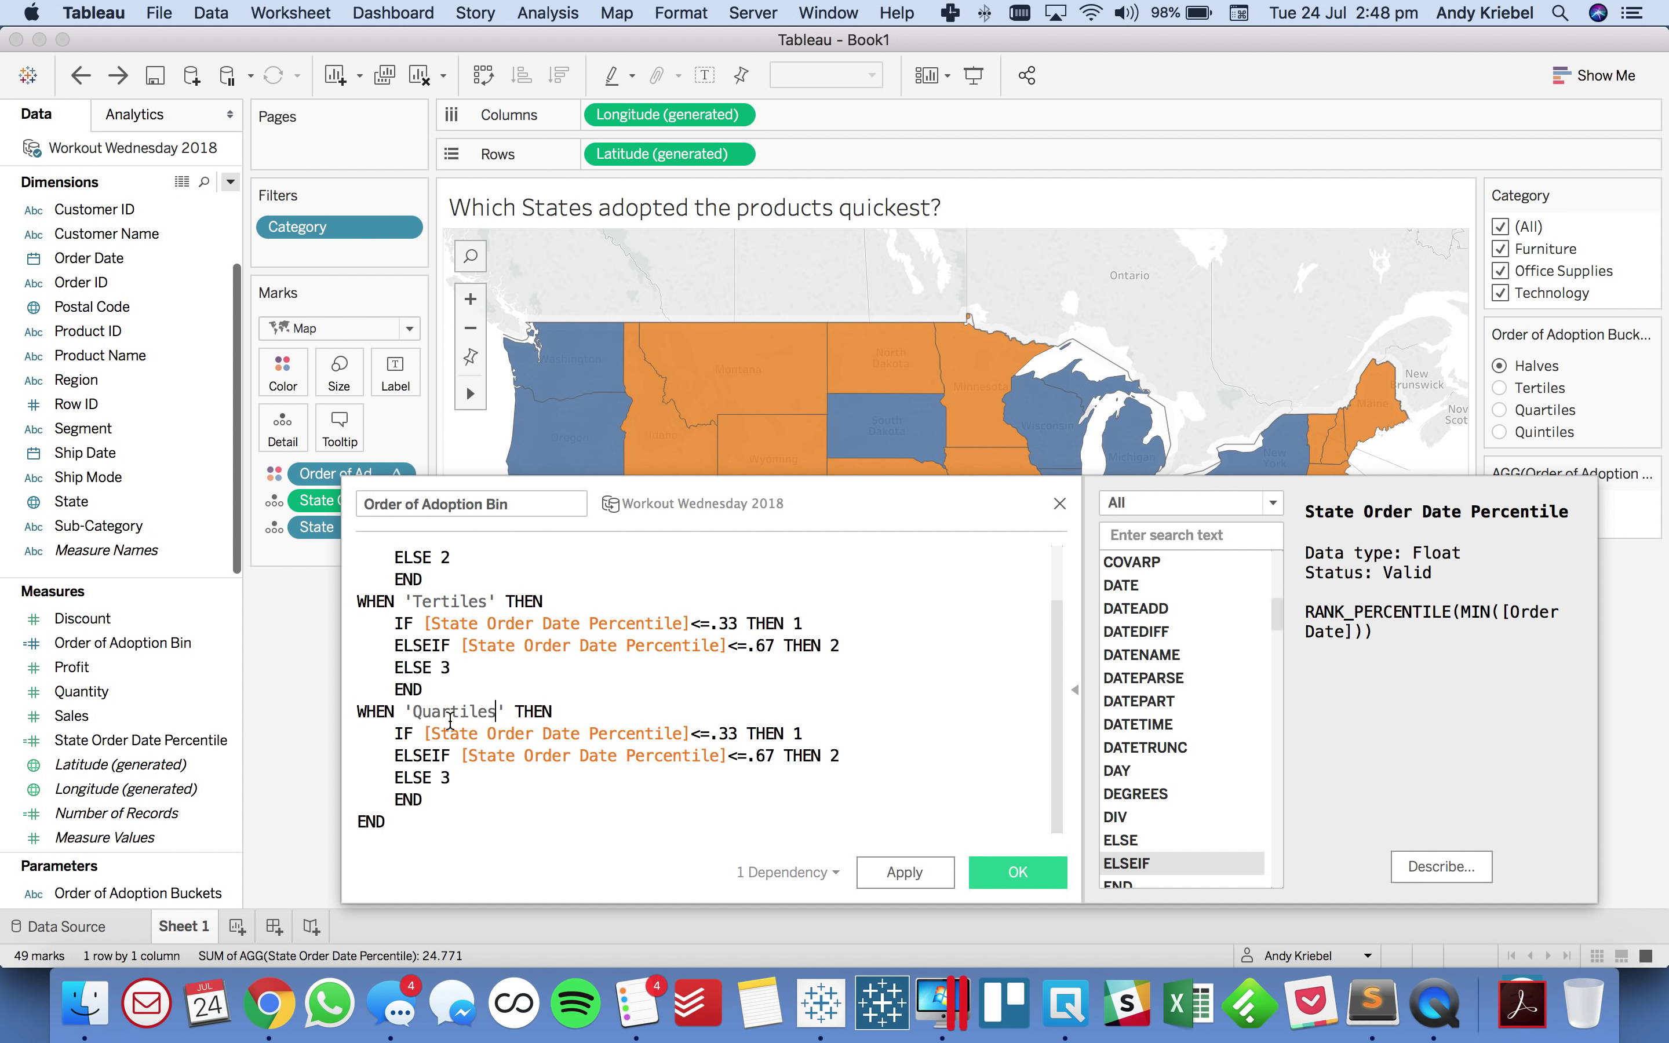
pyautogui.doubleClick(729, 733)
pyautogui.write('25')
pyautogui.doubleClick(759, 761)
pyautogui.write('.5')
pyautogui.press('BackSpace')
pyautogui.press('BackSpace')
pyautogui.press('BackSpace')
pyautogui.write('.5')
# Step: Add a third Quartiles ELSEIF at .75, then copy the whole Quartiles case
pyautogui.hotkey('shift', 'Down')
pyautogui.press('super+c')
pyautogui.press('Right')
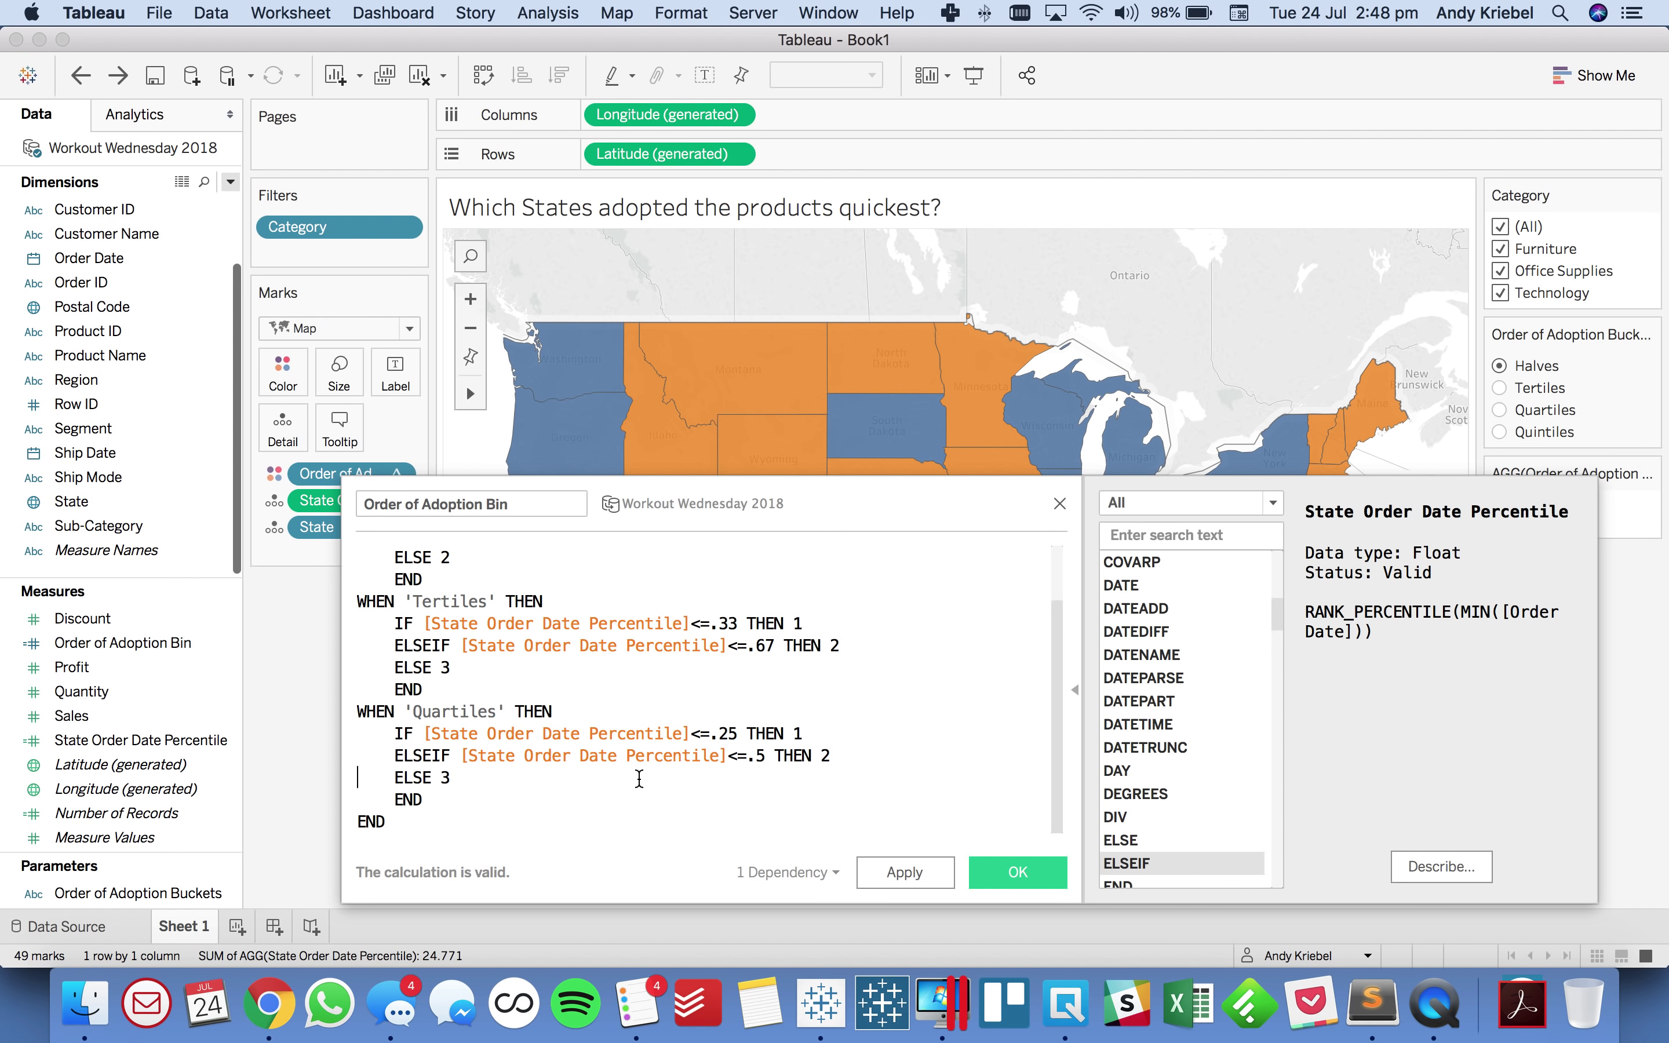
pyautogui.press('super+v')
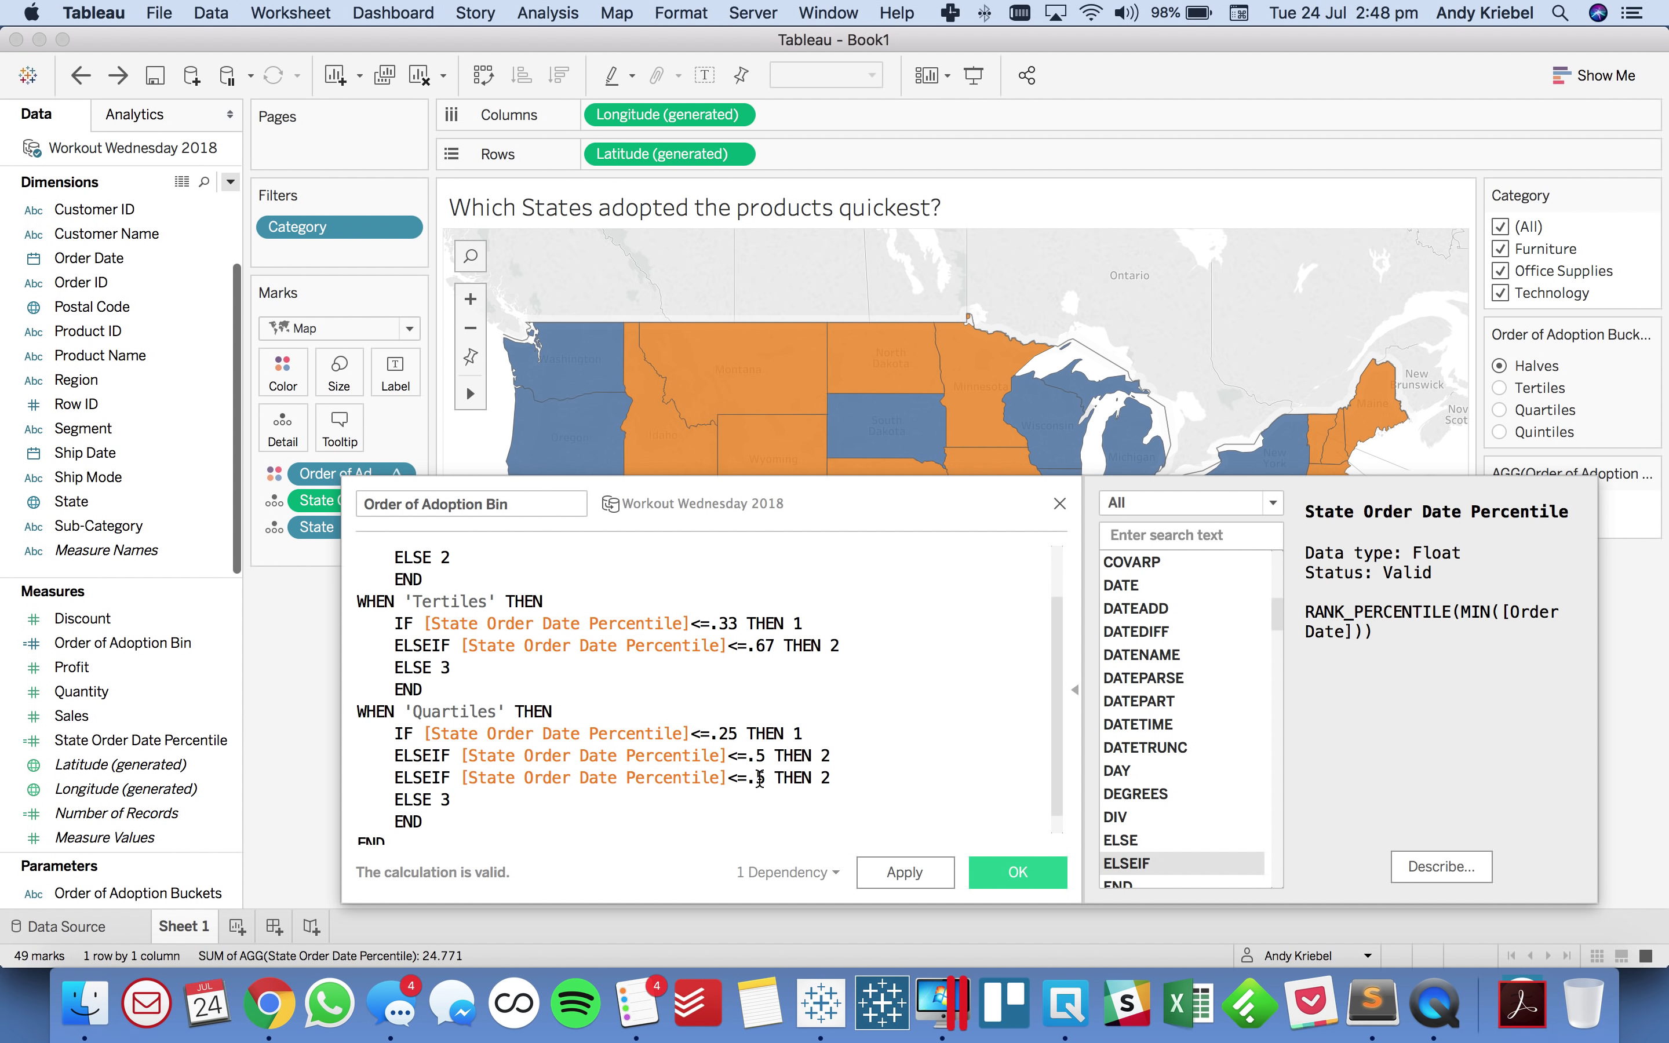
pyautogui.click(759, 779)
pyautogui.write('7')
pyautogui.click(852, 778)
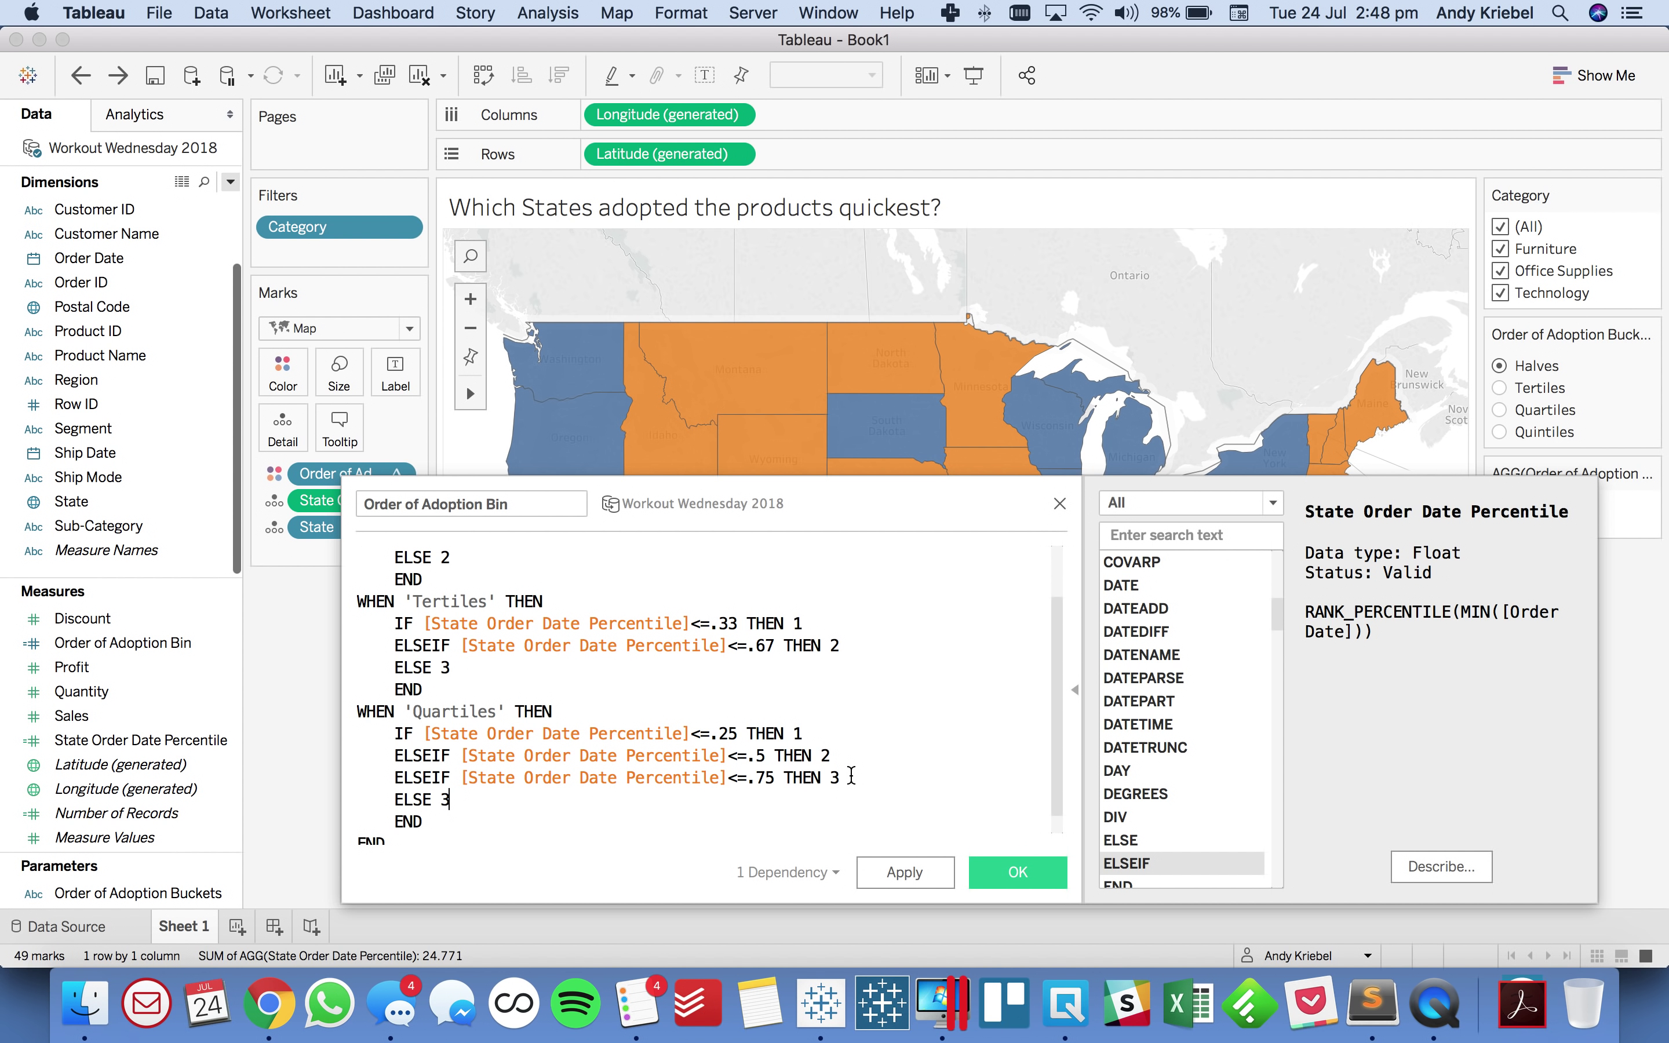
pyautogui.press('Up')
pyautogui.press('Up')
pyautogui.press('Up')
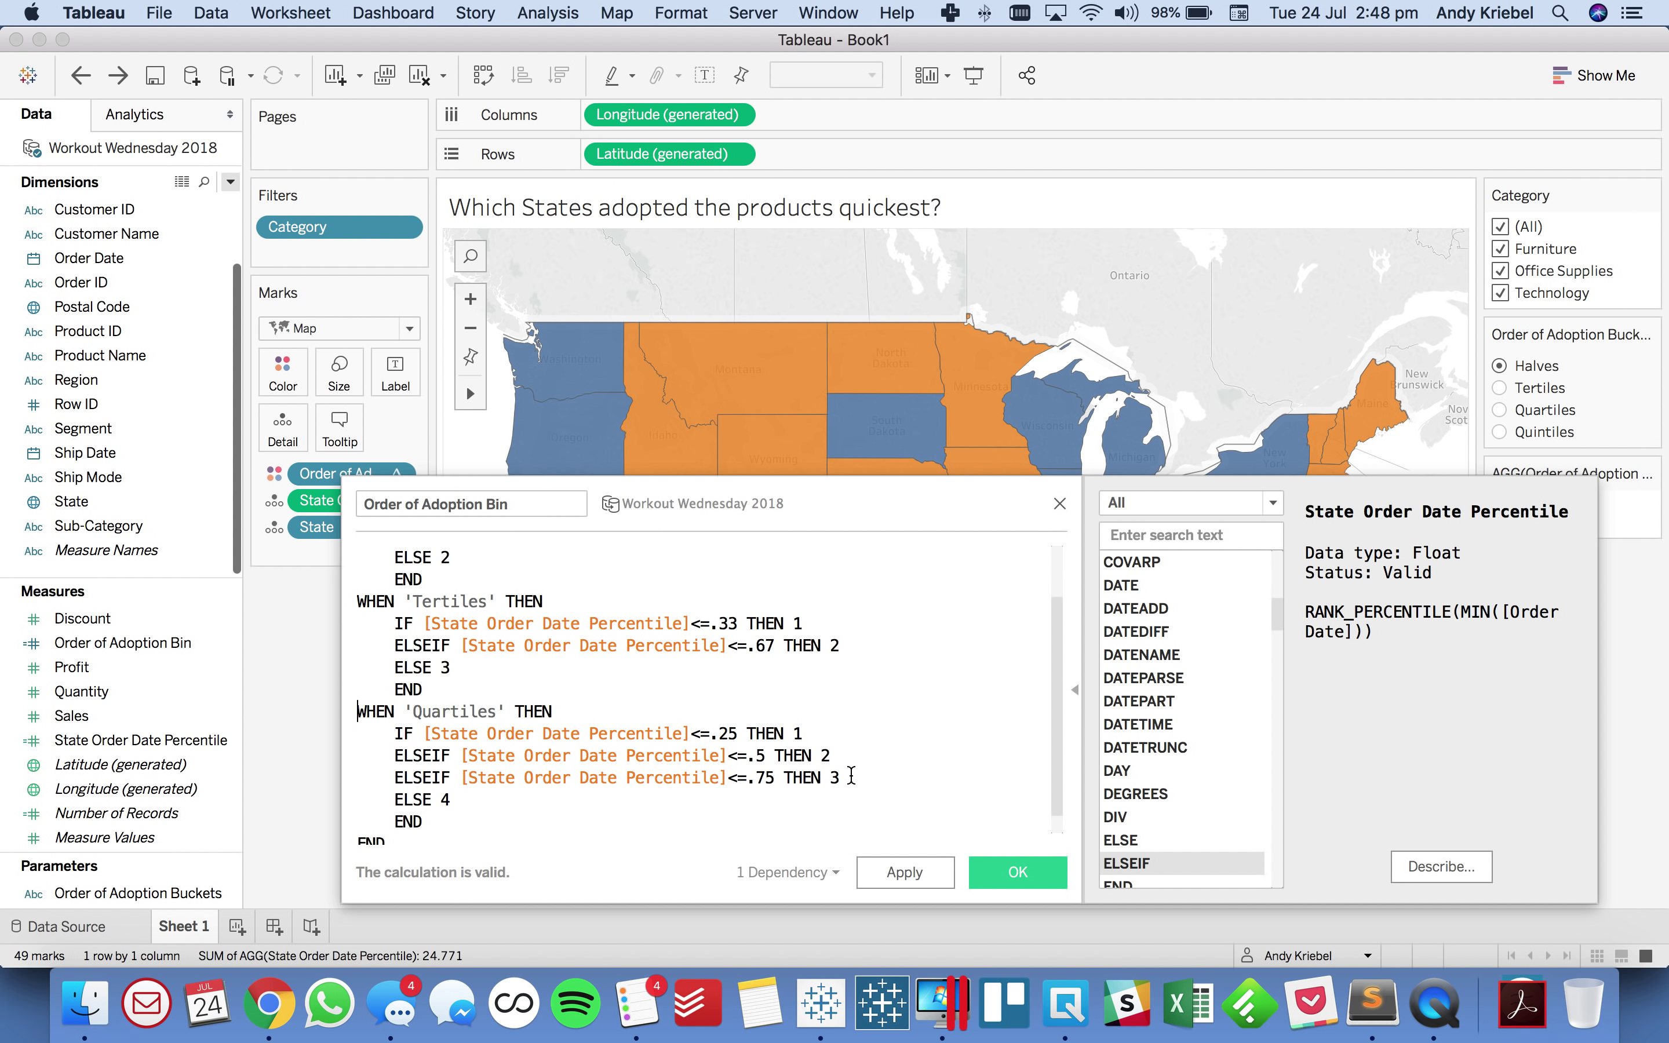
pyautogui.hotkey('shift', 'Down')
pyautogui.hotkey('shift', 'Down')
pyautogui.hotkey('shift', 'Down')
pyautogui.hotkey('shift', 'Down')
pyautogui.hotkey('shift', 'Down')
pyautogui.hotkey('shift', 'Down')
pyautogui.press('super+c')
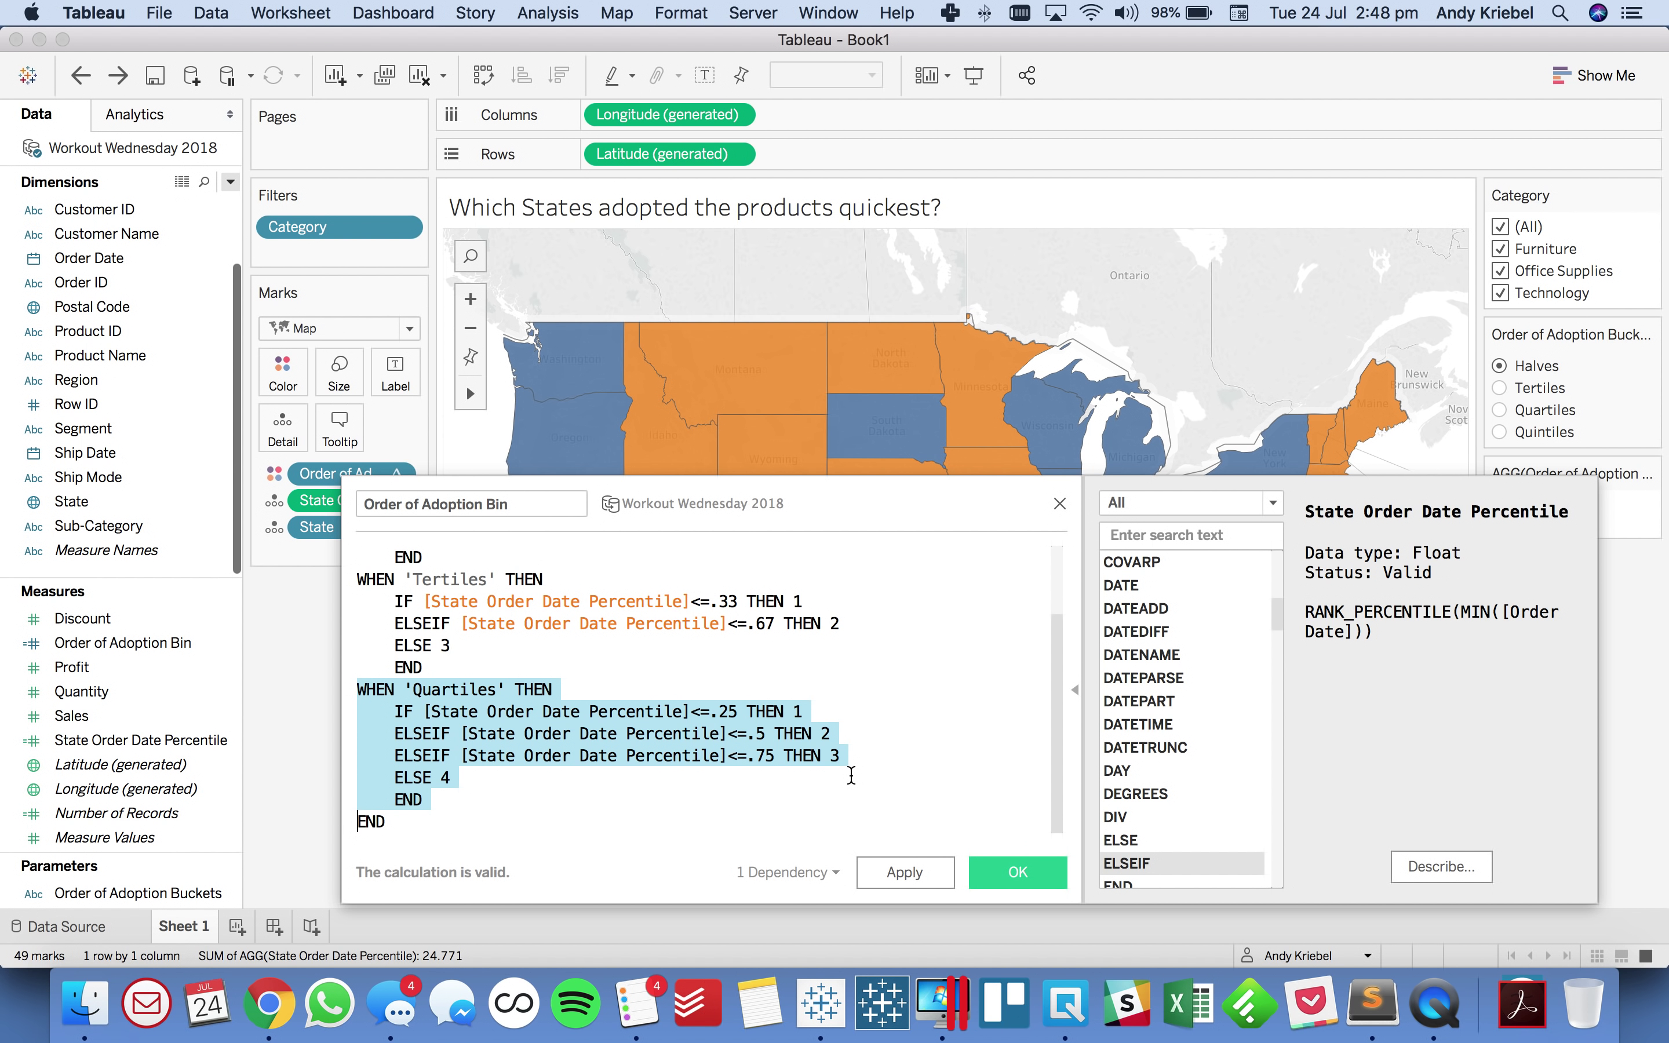
pyautogui.press('Up')
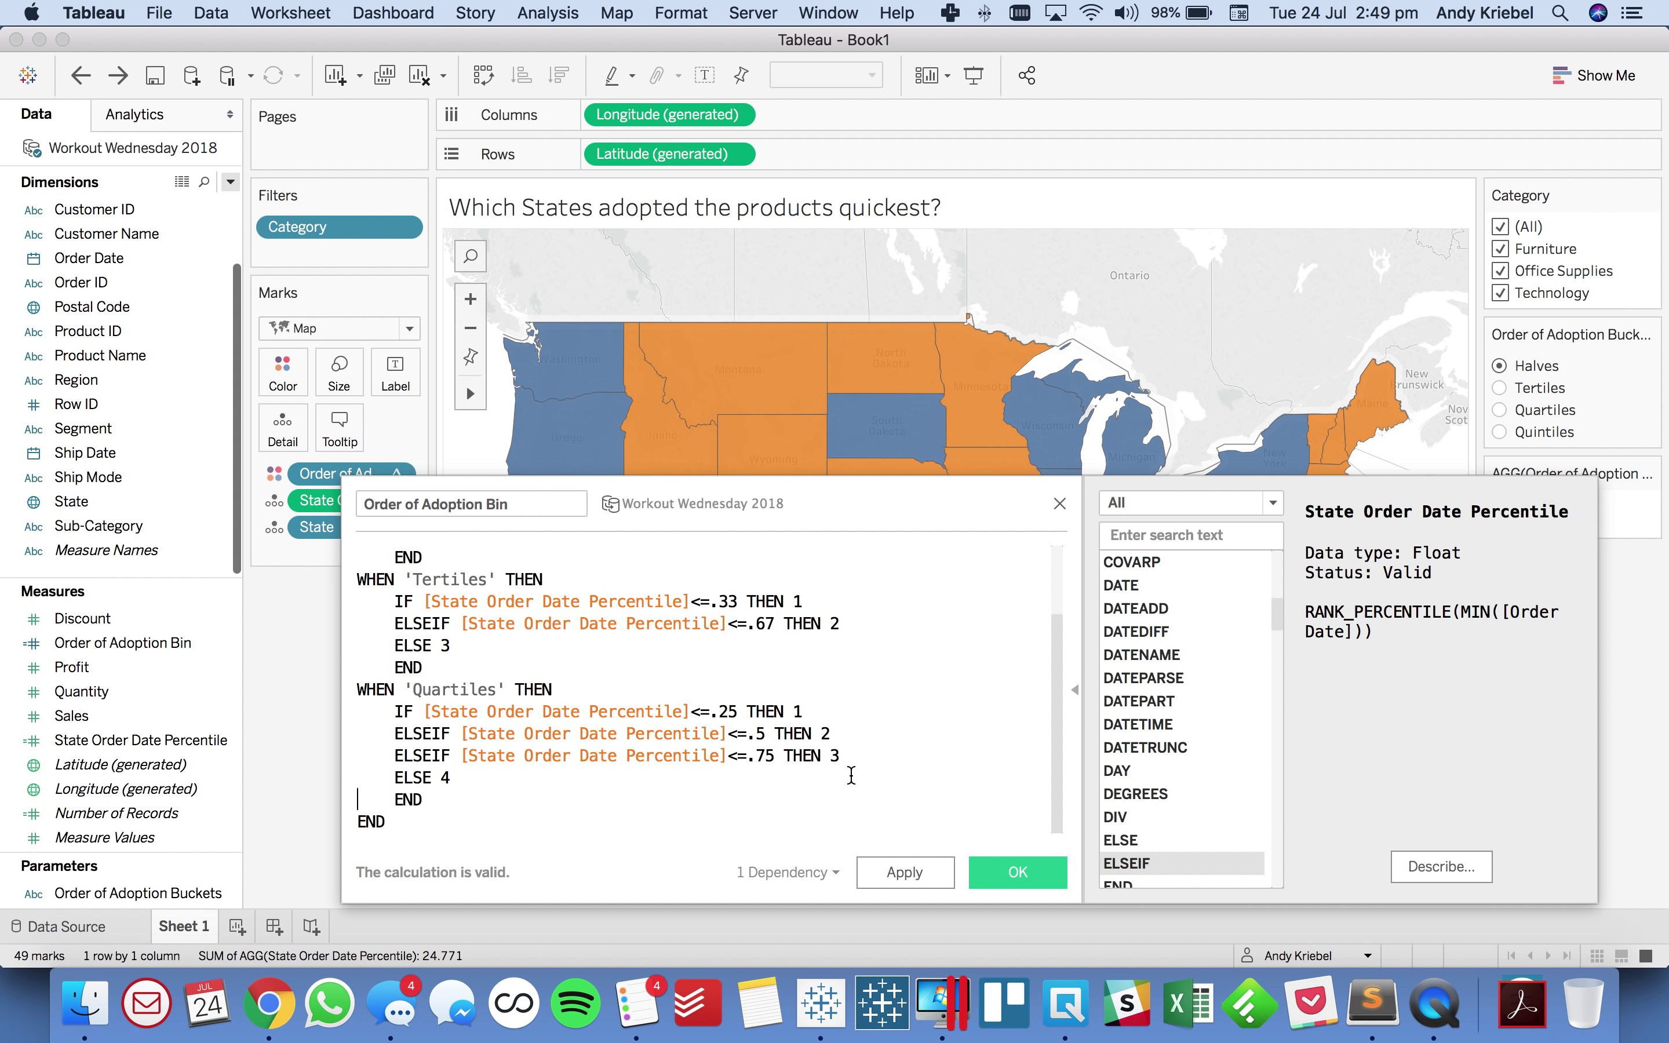
pyautogui.press('Down')
# Step: Paste the Quartiles case as 'Quintiles' with thresholds .2, .4 and .6
pyautogui.press('super+v')
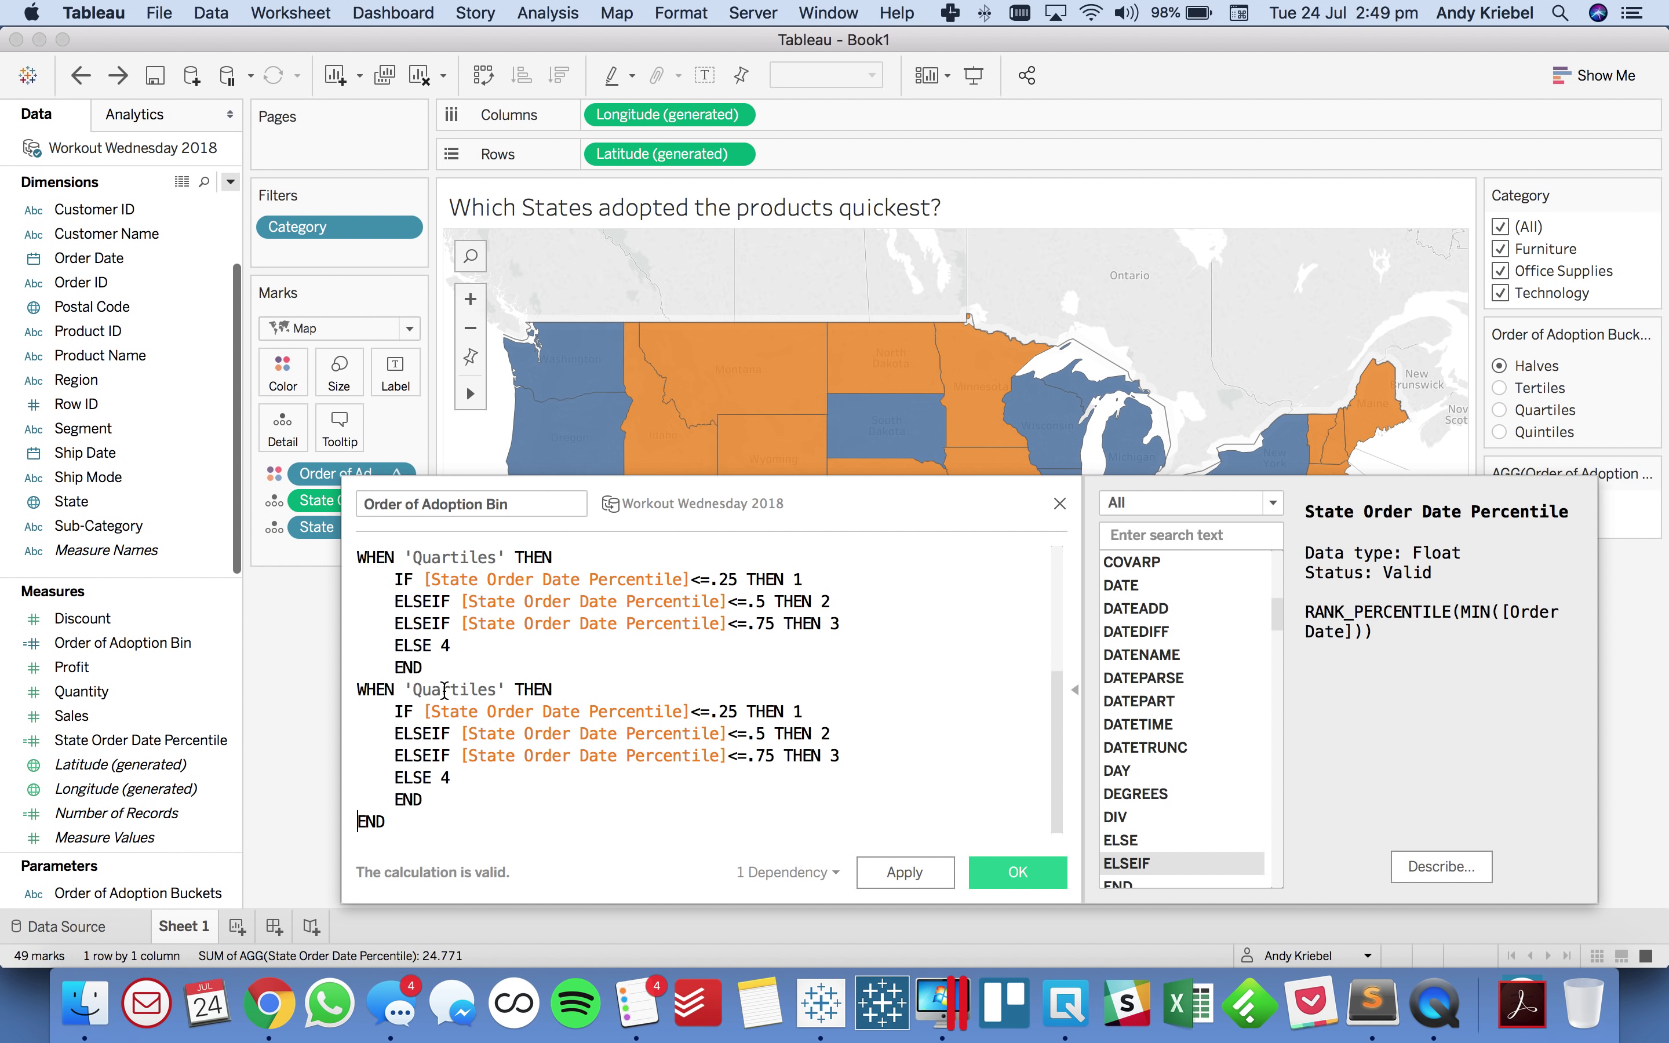
pyautogui.doubleClick(445, 689)
pyautogui.write('Quntiles')
pyautogui.click(430, 689)
pyautogui.write('i')
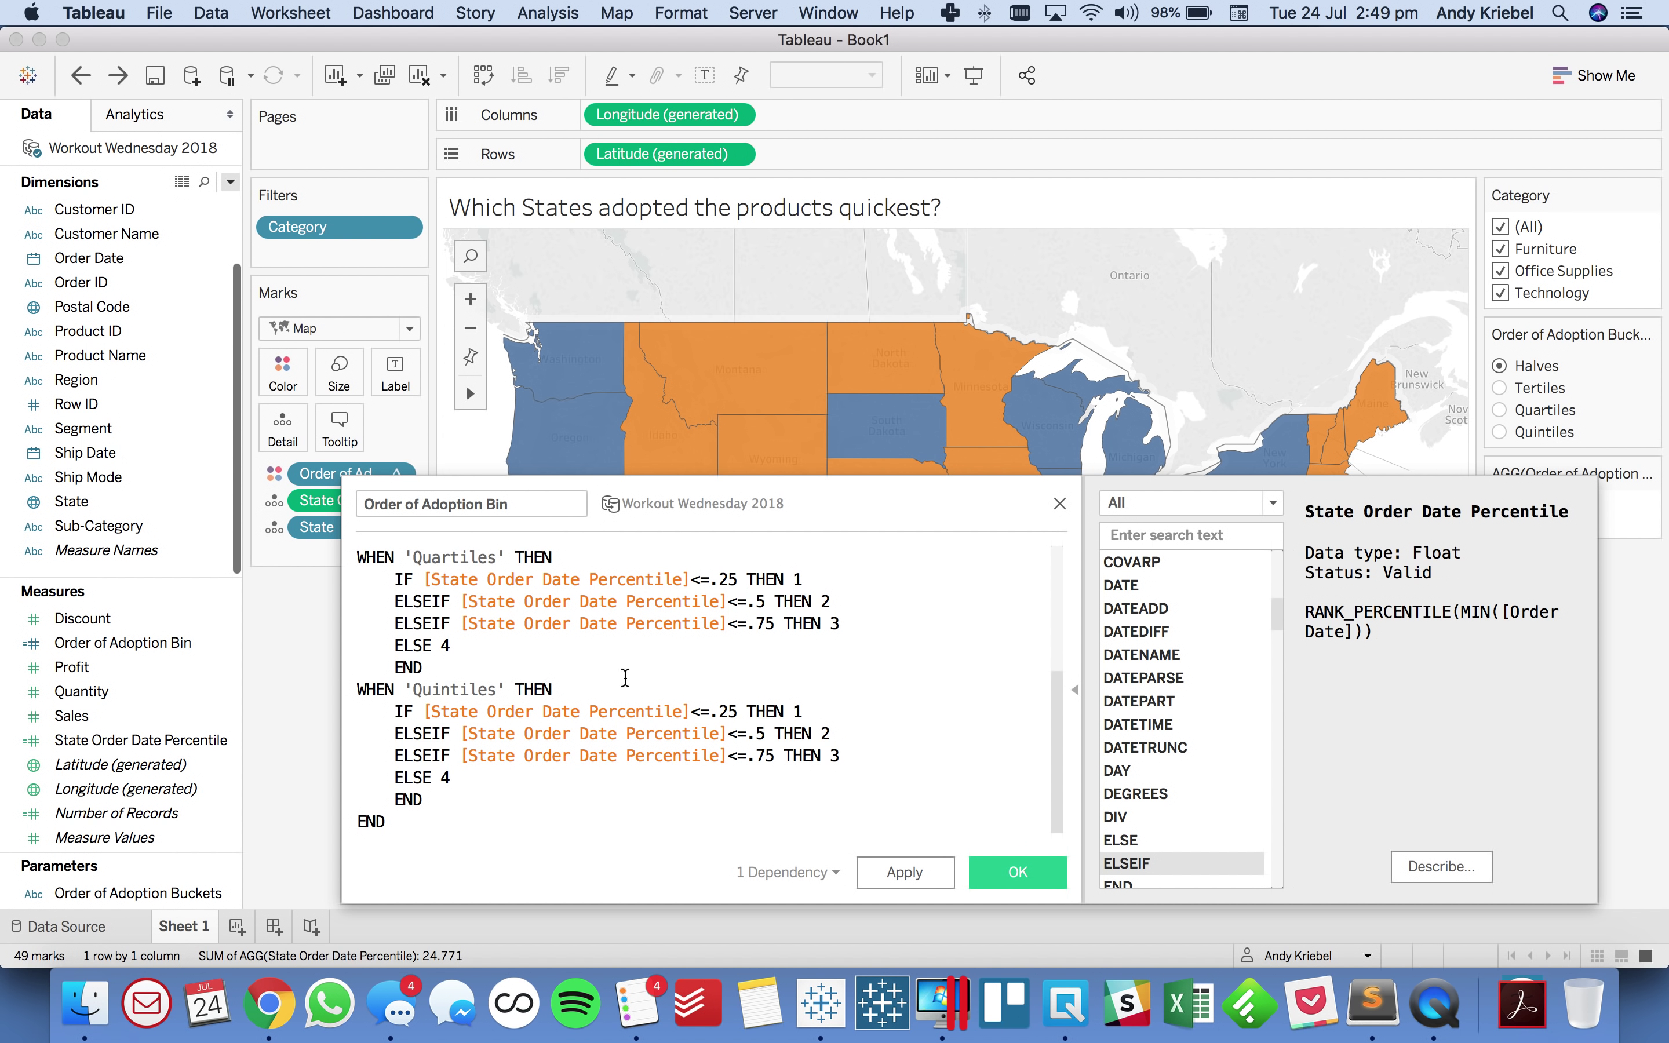
pyautogui.click(728, 713)
pyautogui.press('Delete')
pyautogui.press('BackSpace')
pyautogui.write('4')
pyautogui.press('BackSpace')
pyautogui.press('BackSpace')
pyautogui.write('6')
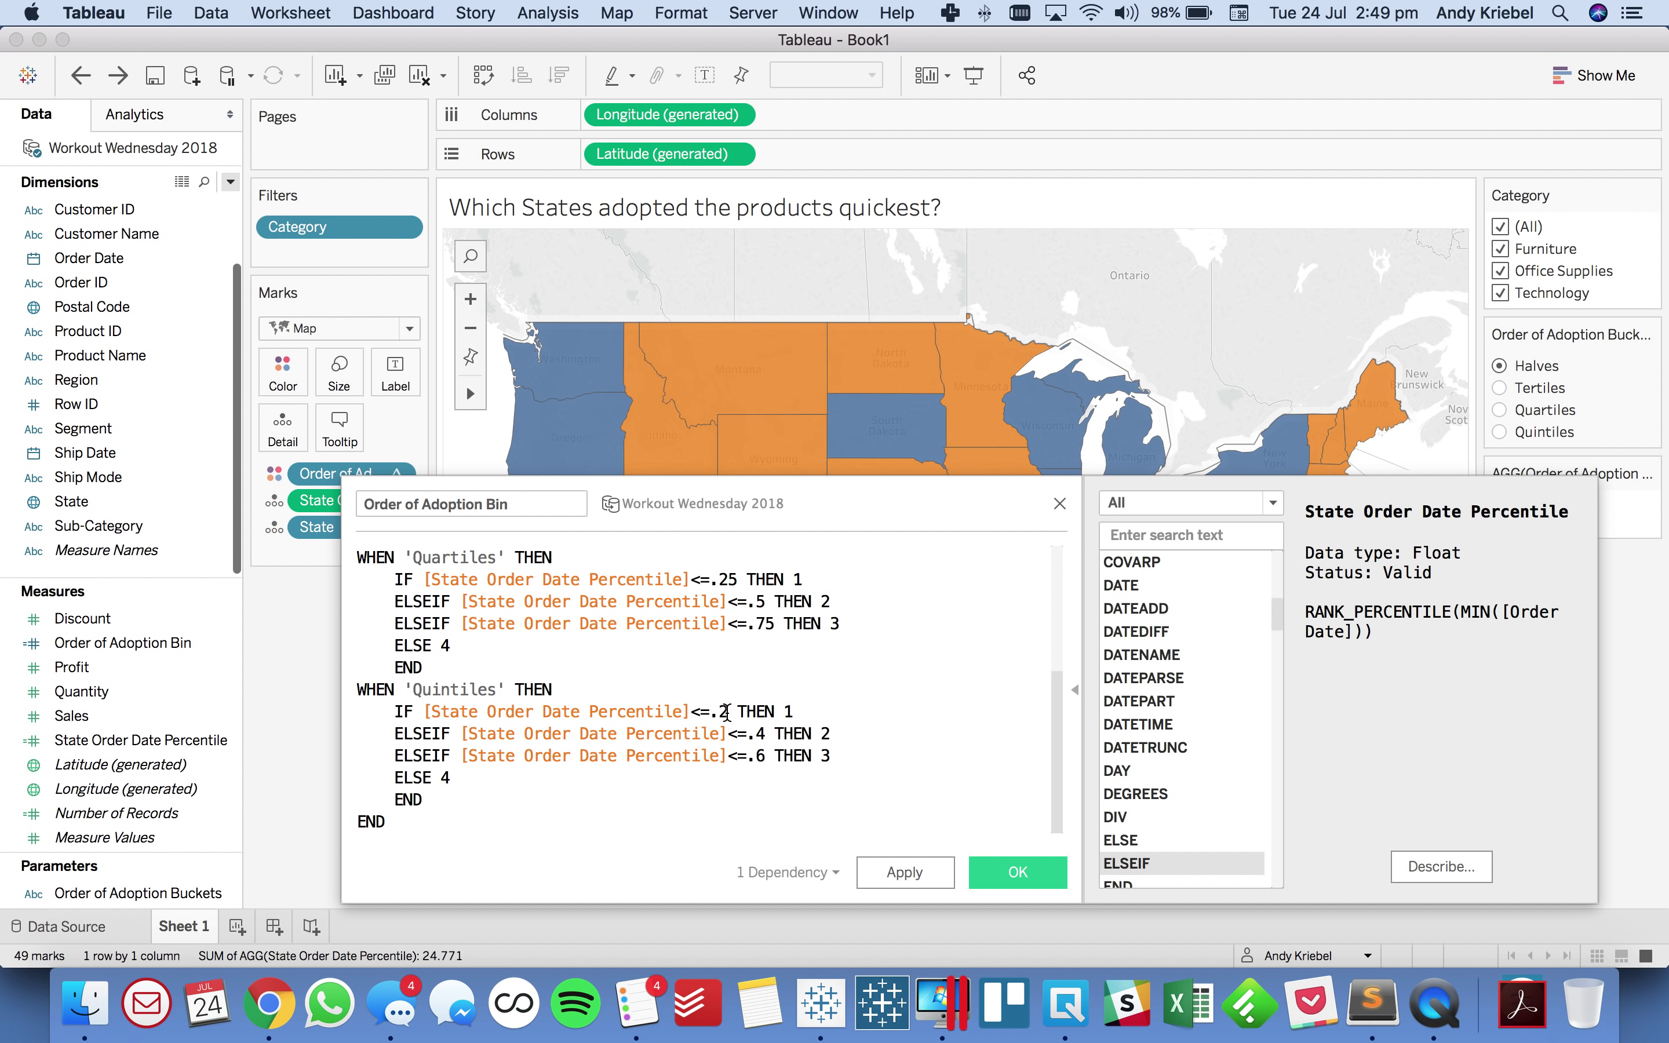
# Step: Add a fourth ELSEIF at .8 returning bin 4
pyautogui.press('super+Left')
pyautogui.hotkey('shift', 'Down')
pyautogui.press('super+c')
pyautogui.press('Right')
pyautogui.press('super+v')
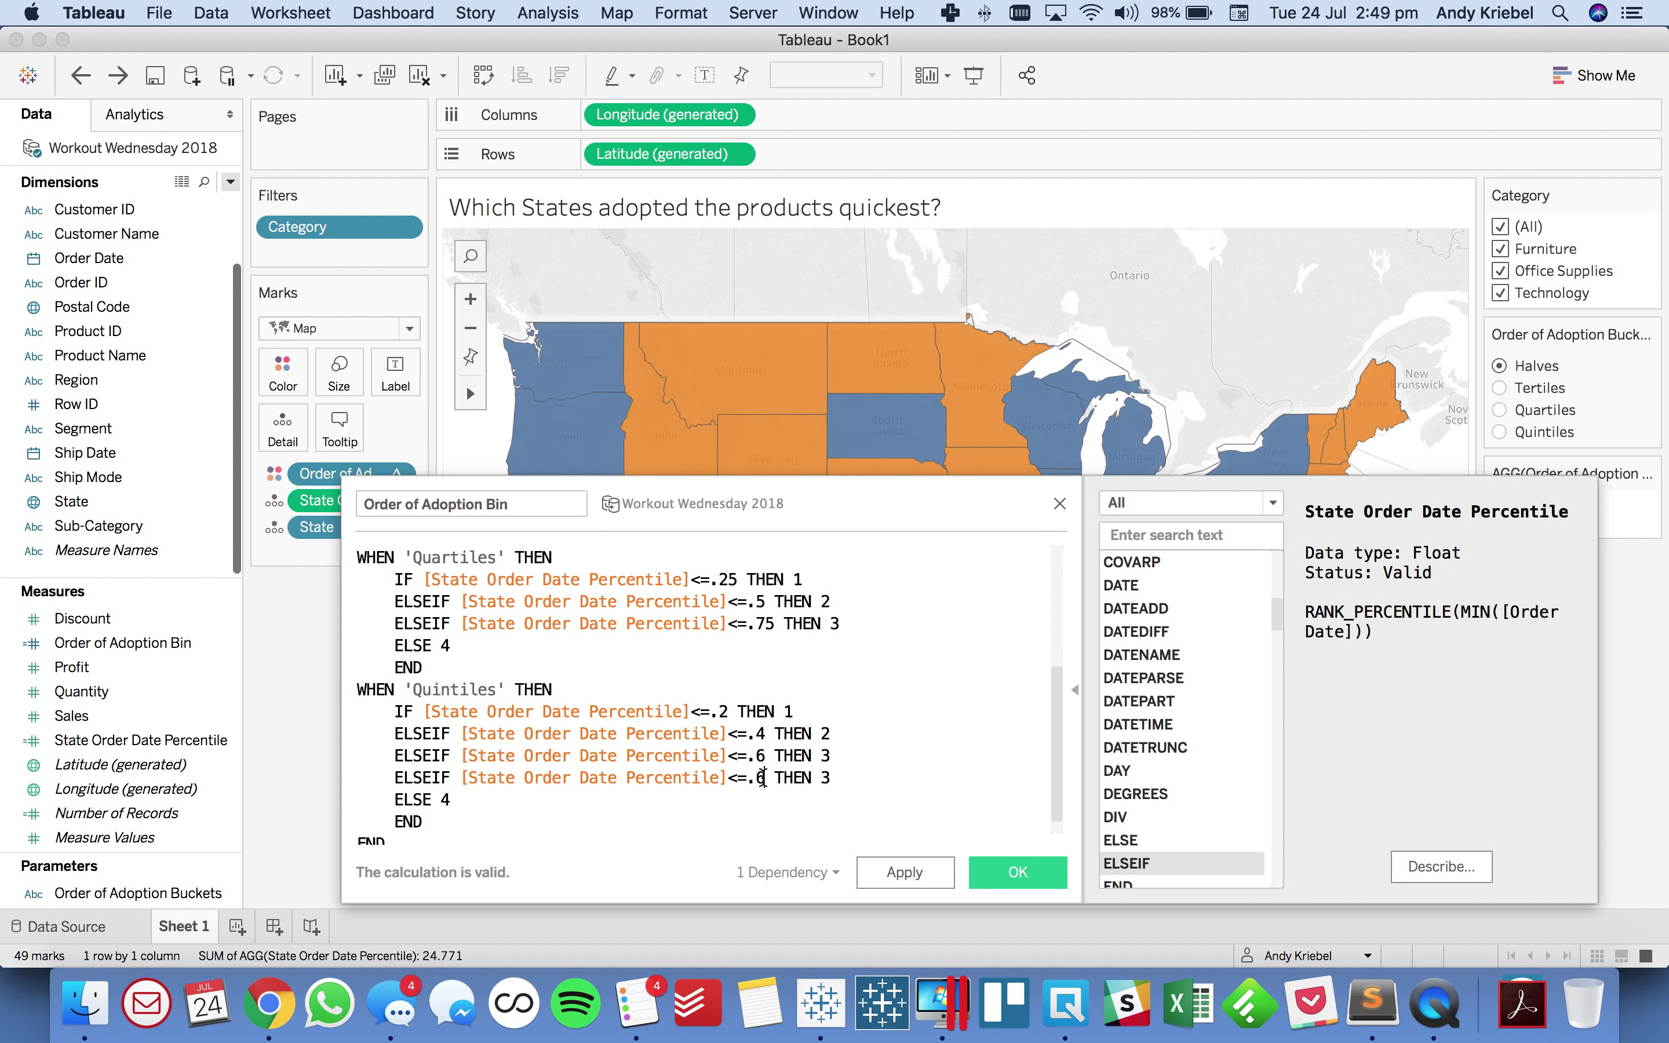
pyautogui.press('BackSpace')
pyautogui.write('8')
pyautogui.press('BackSpace')
pyautogui.write('4')
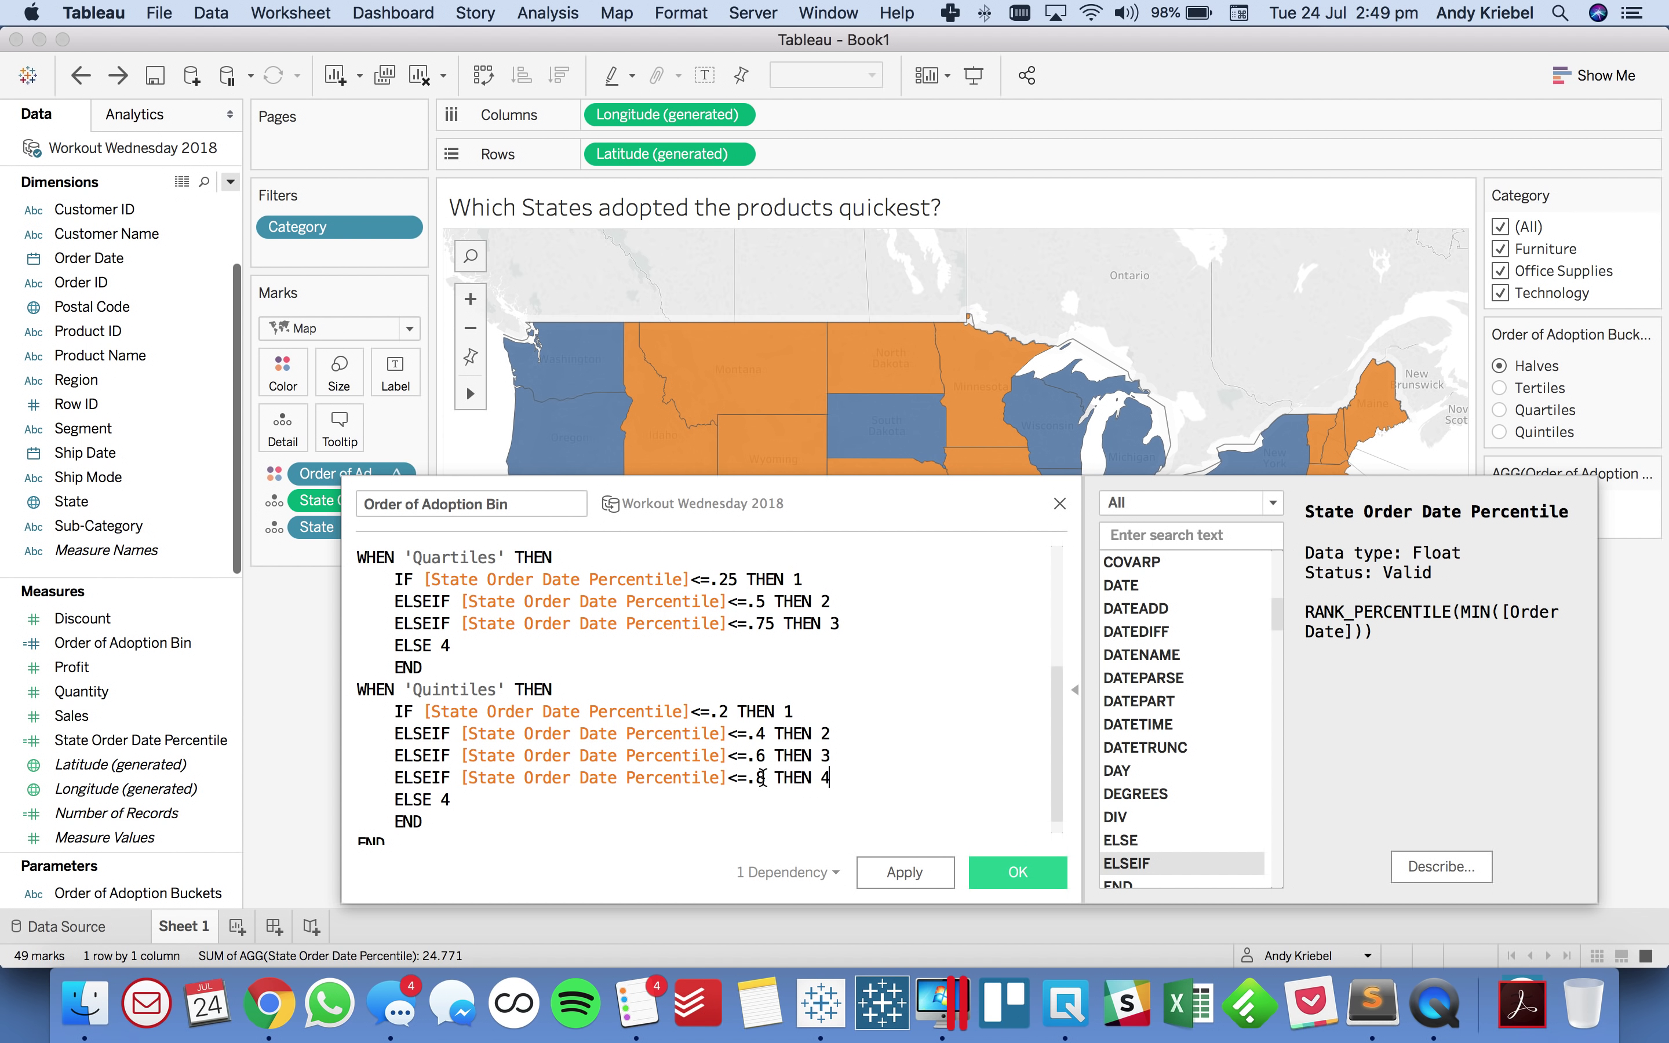
# Step: Make ELSE return bin 5 and apply the calculation to the map
pyautogui.press('Right')
pyautogui.press('End')
pyautogui.press('BackSpace')
pyautogui.click(893, 873)
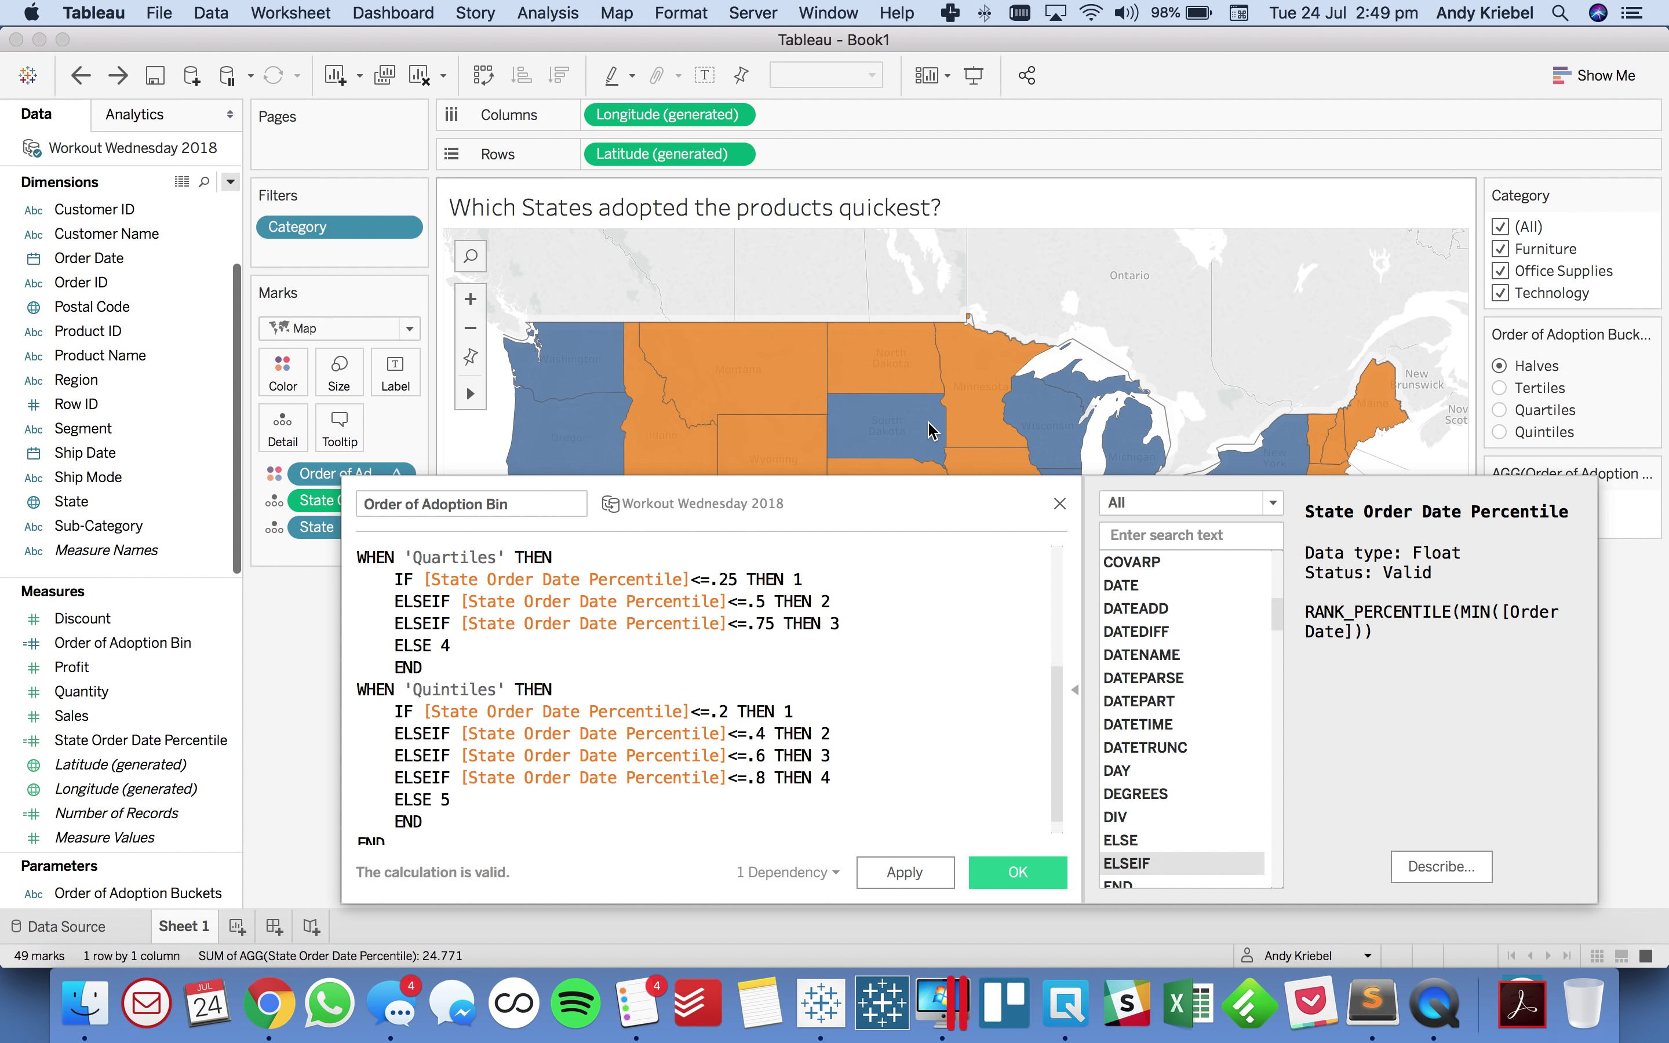
# Step: Review the four-case CASE formula on Order of Adoption Buckets and save the bin calculation
pyautogui.moveTo(910, 476); pyautogui.dragTo(899, 202)
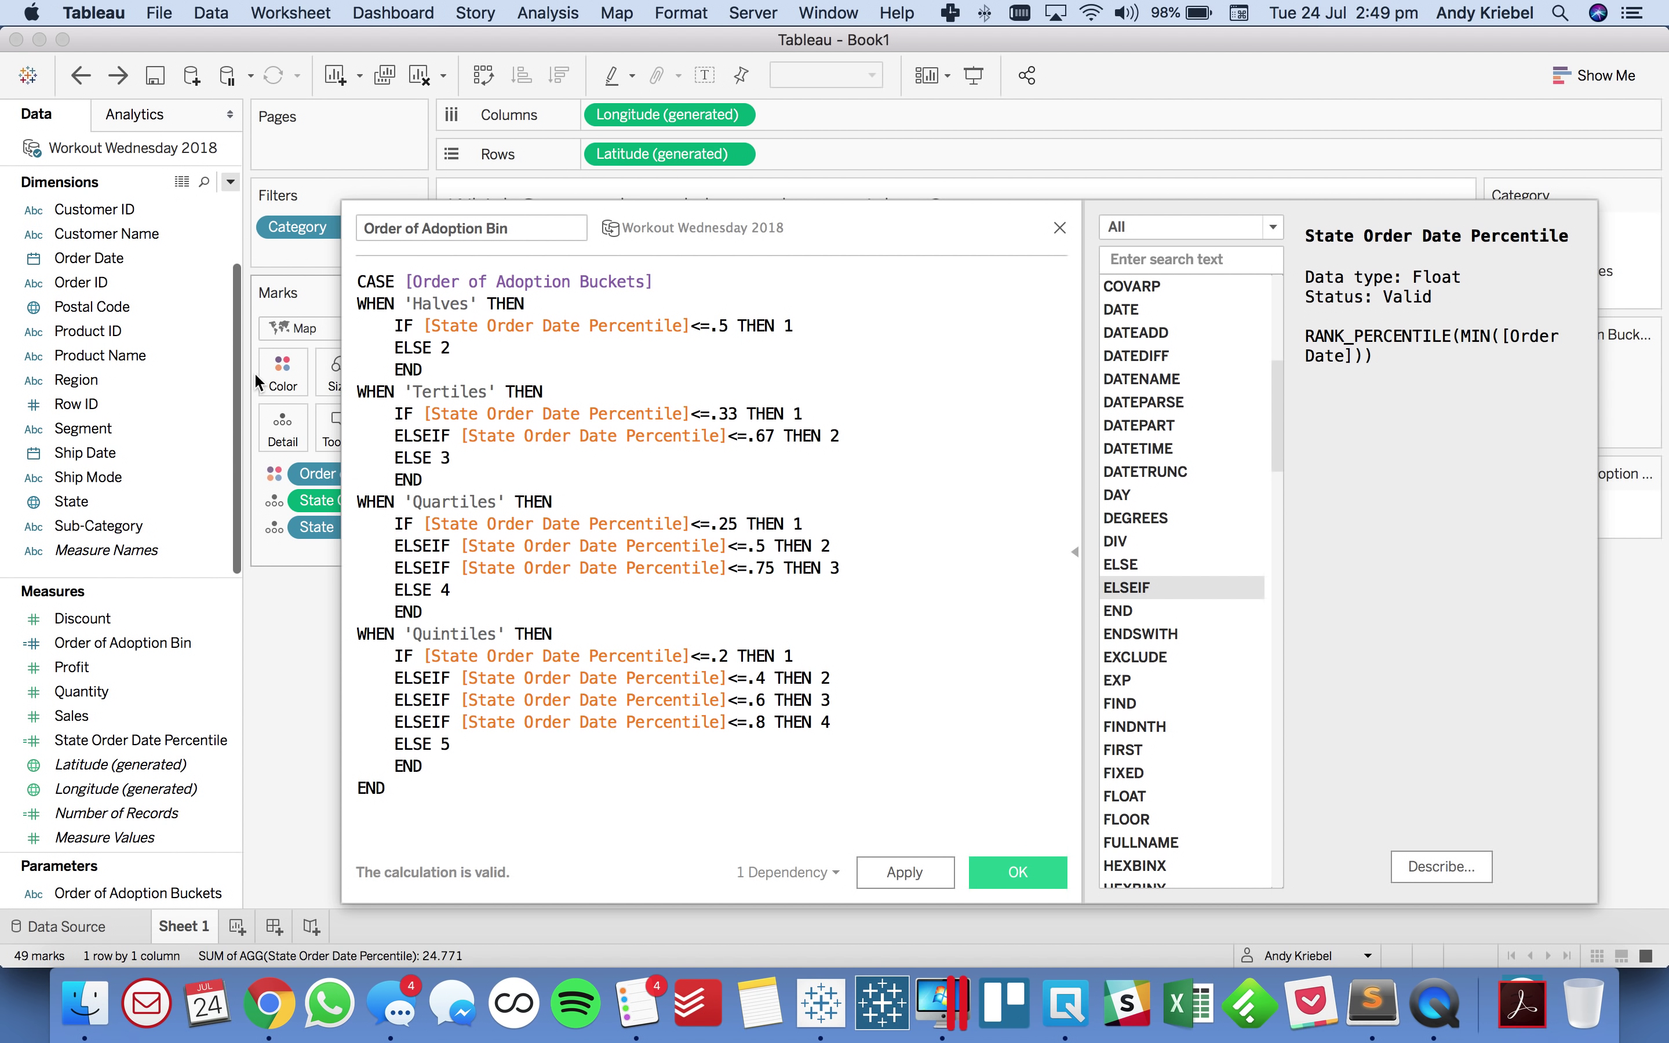
pyautogui.click(531, 284)
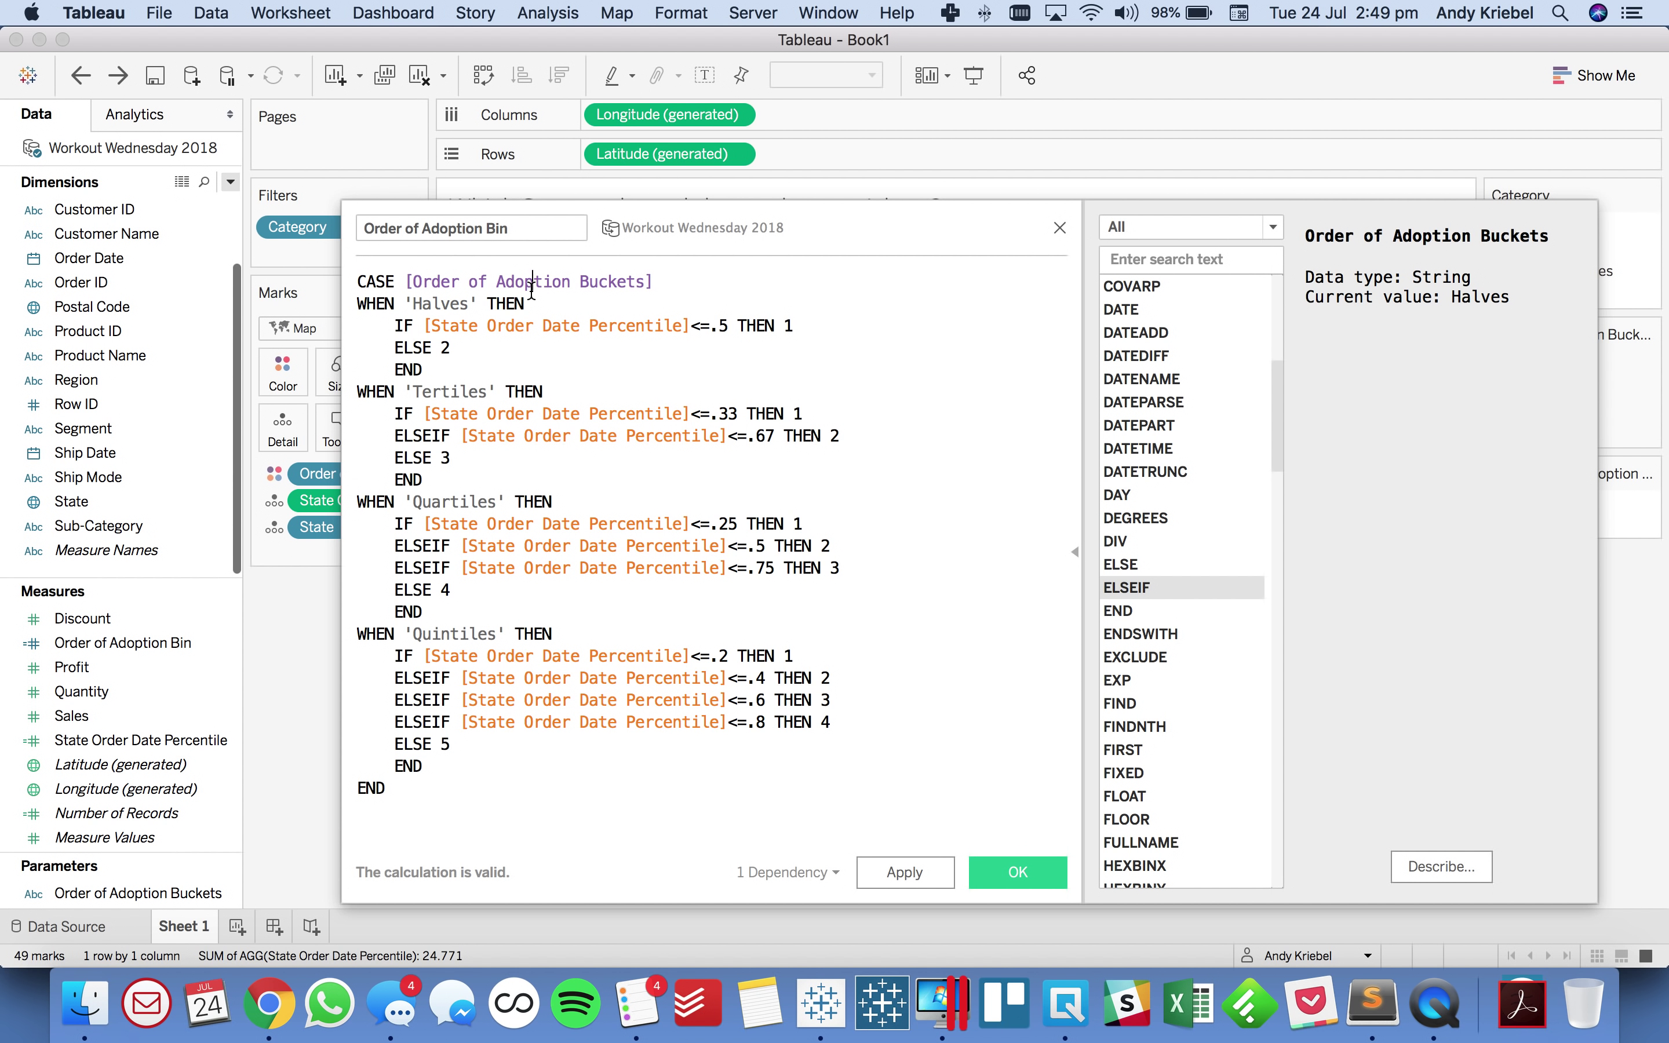
pyautogui.click(431, 303)
pyautogui.click(1032, 882)
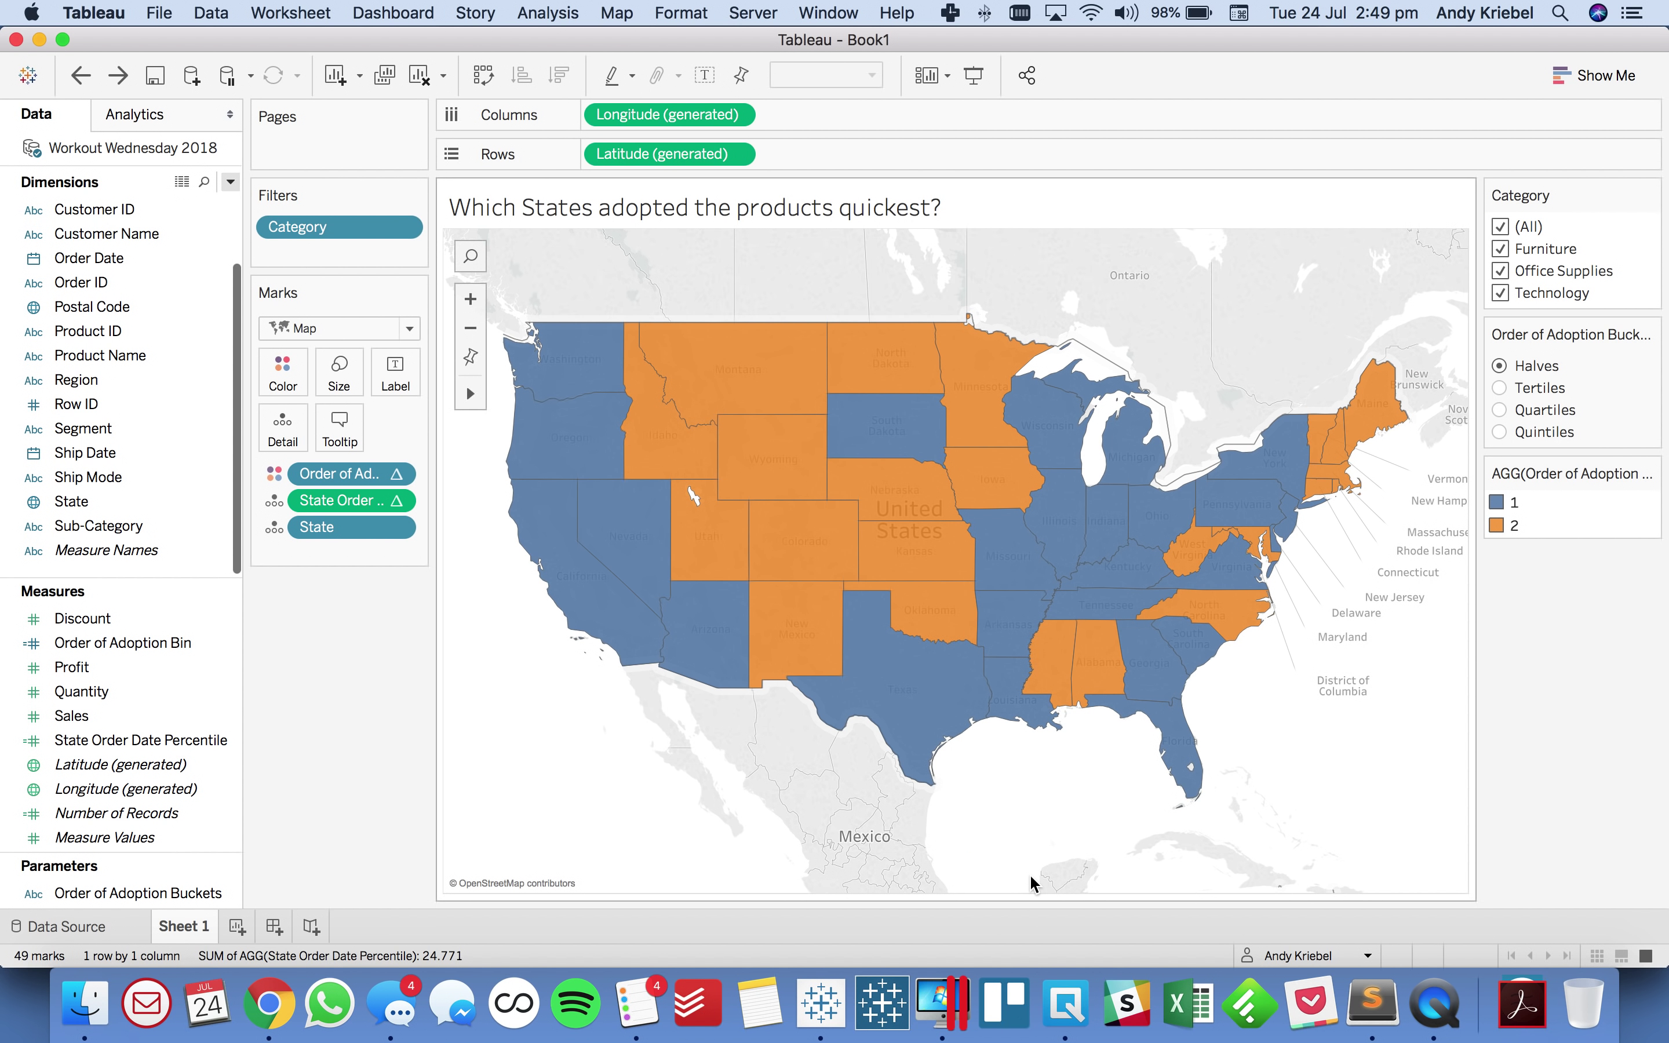
# Step: Step the bucket parameter through Tertiles and Quartiles to Quintiles, giving five adoption bins
pyautogui.click(1498, 388)
pyautogui.click(1499, 409)
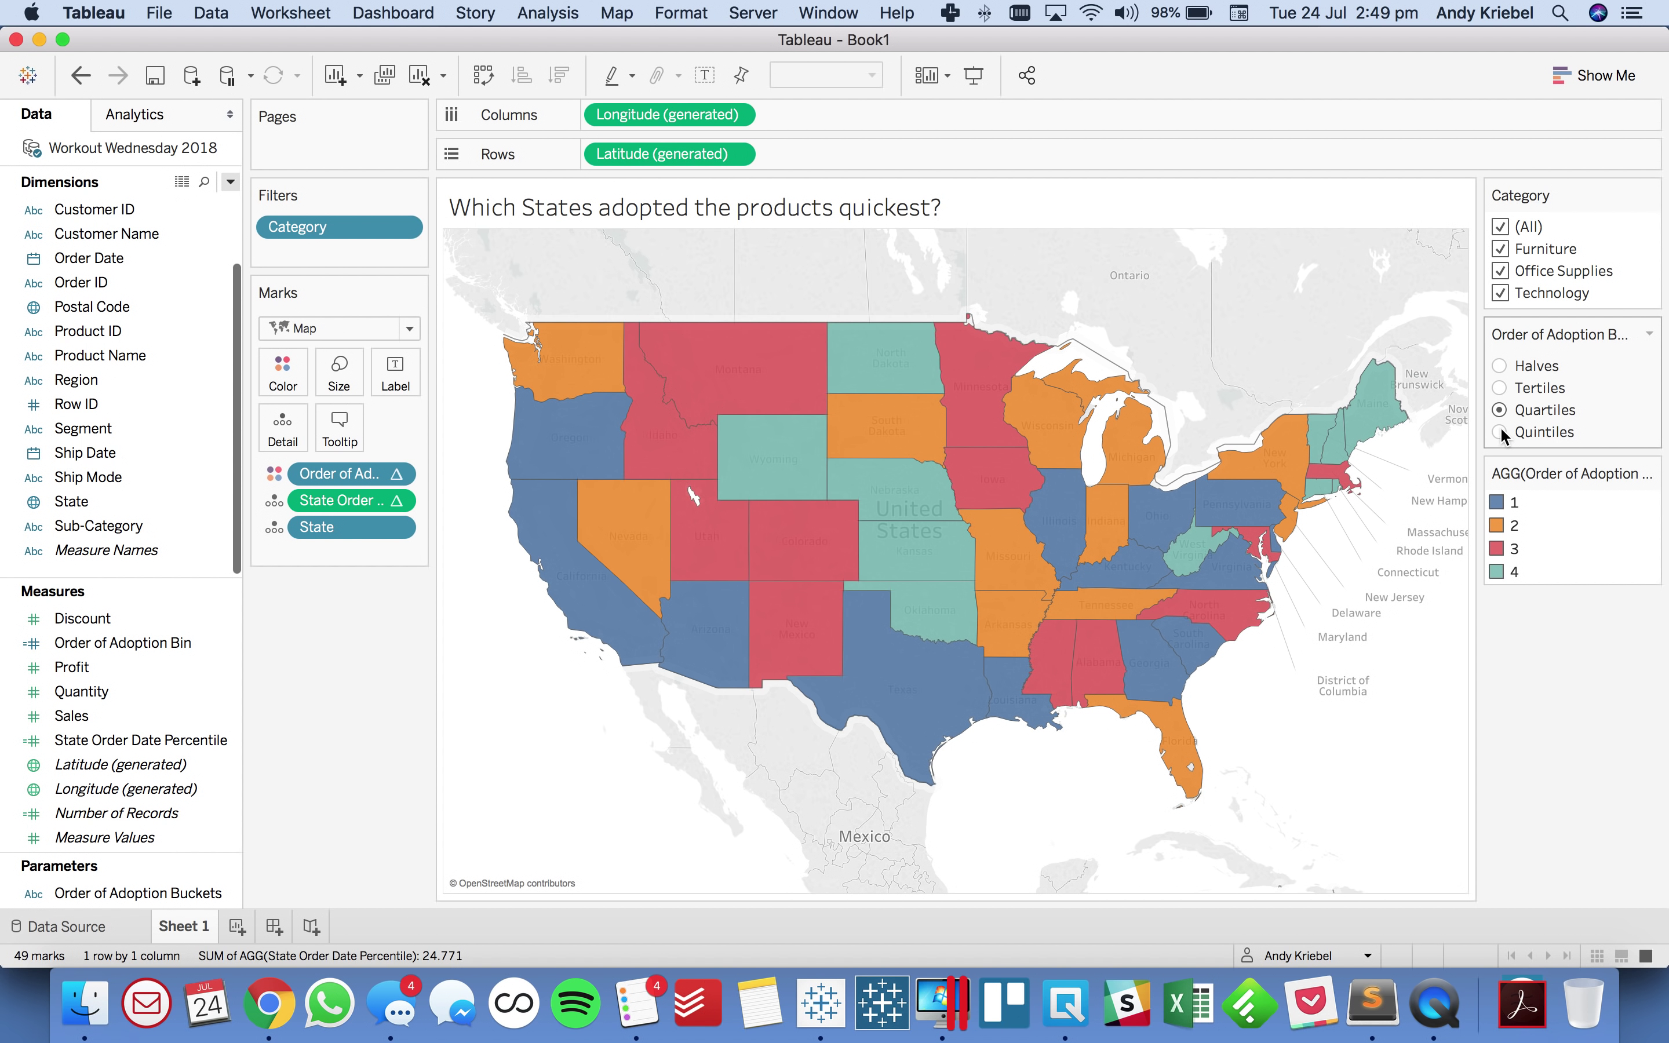
pyautogui.click(1500, 431)
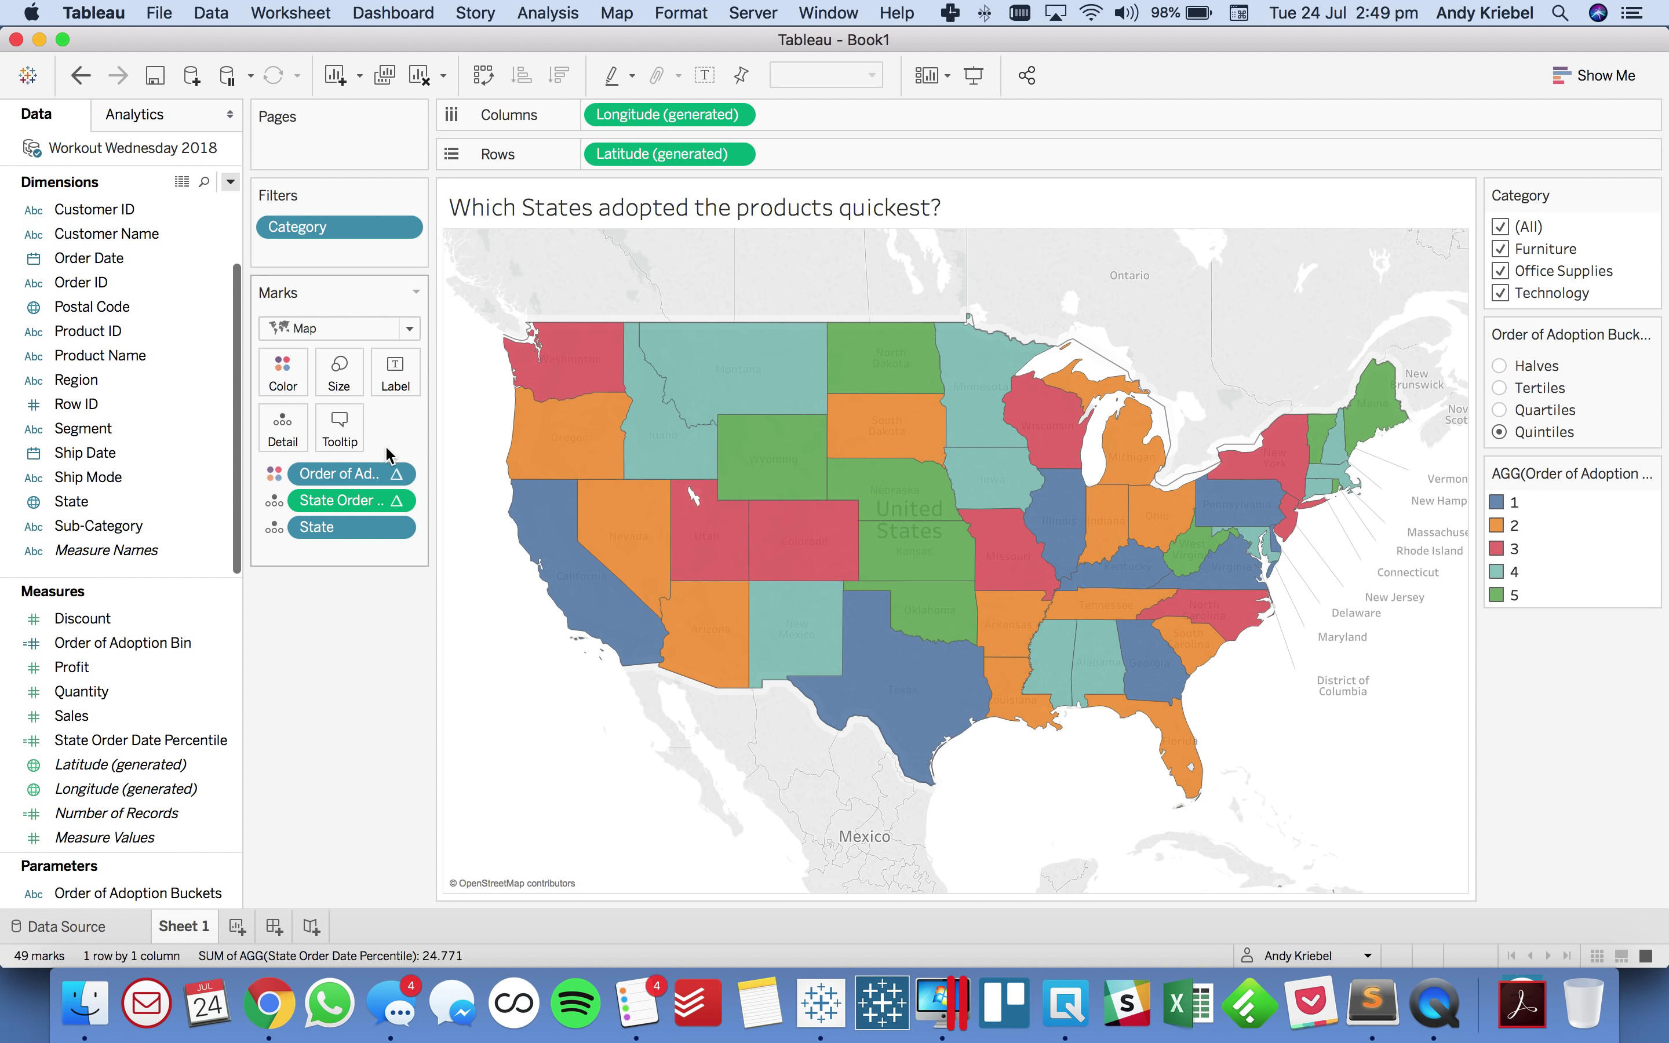
pyautogui.click(396, 474)
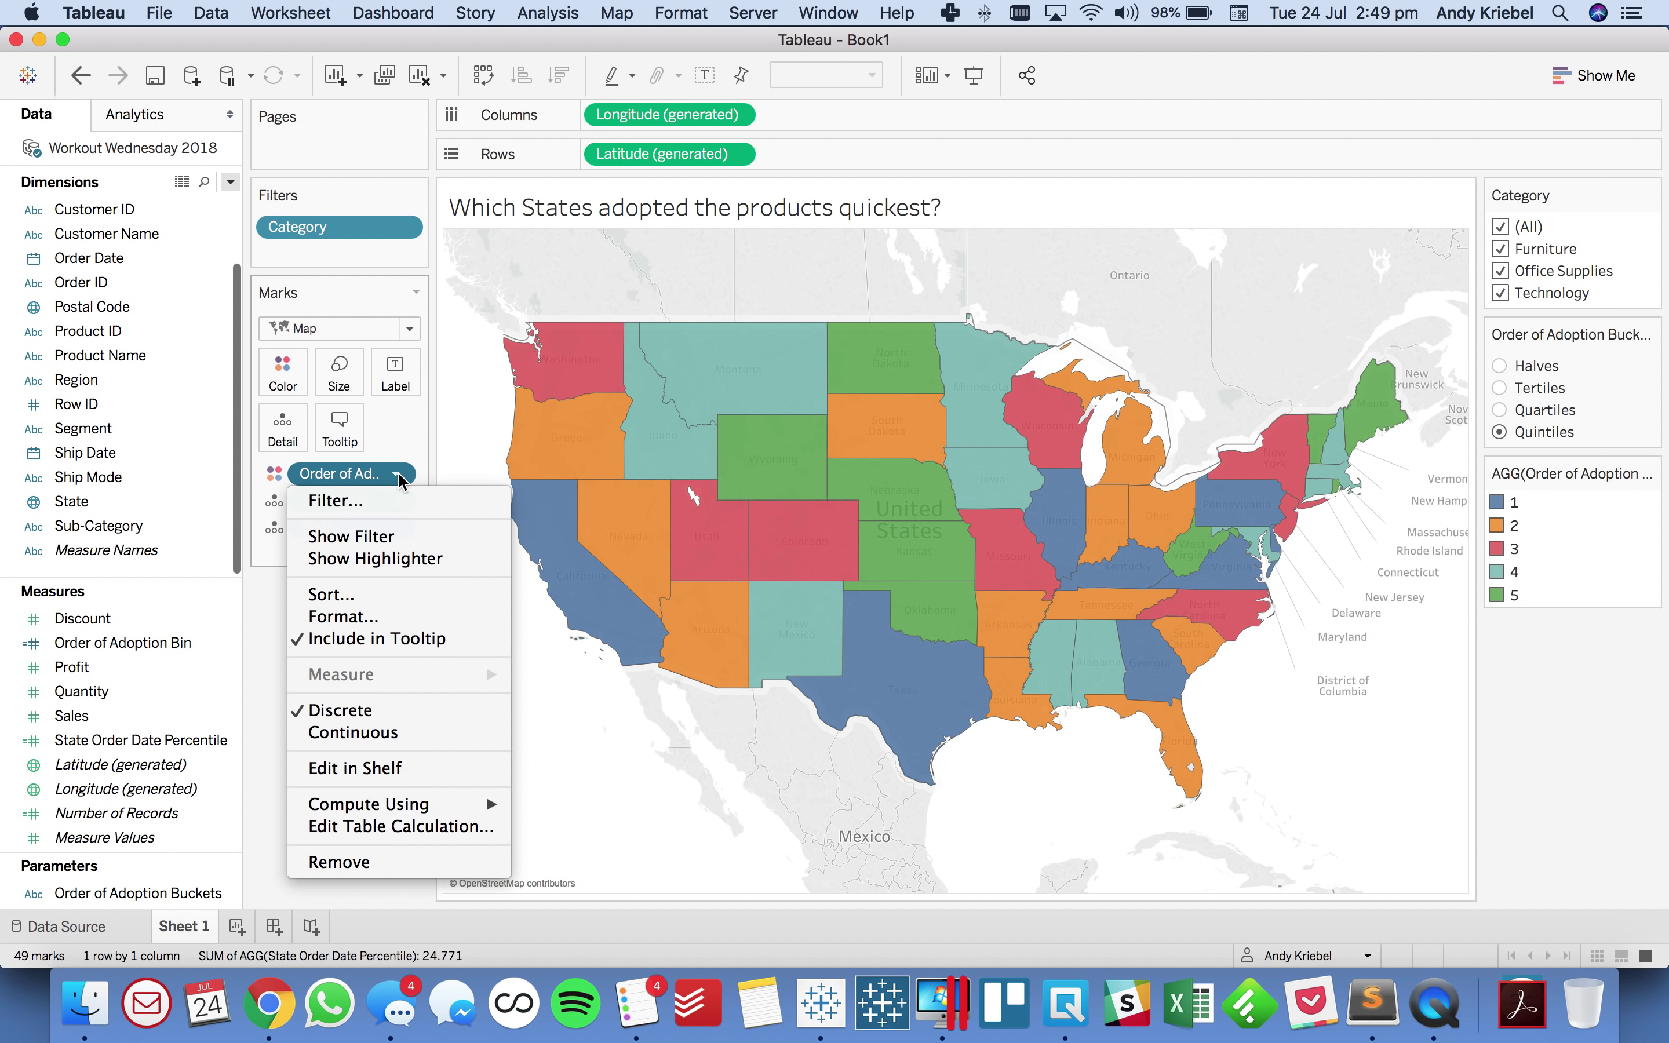
# Step: Make the adoption bin continuous, then cycle the parameter through every option back to Quintiles
pyautogui.click(397, 742)
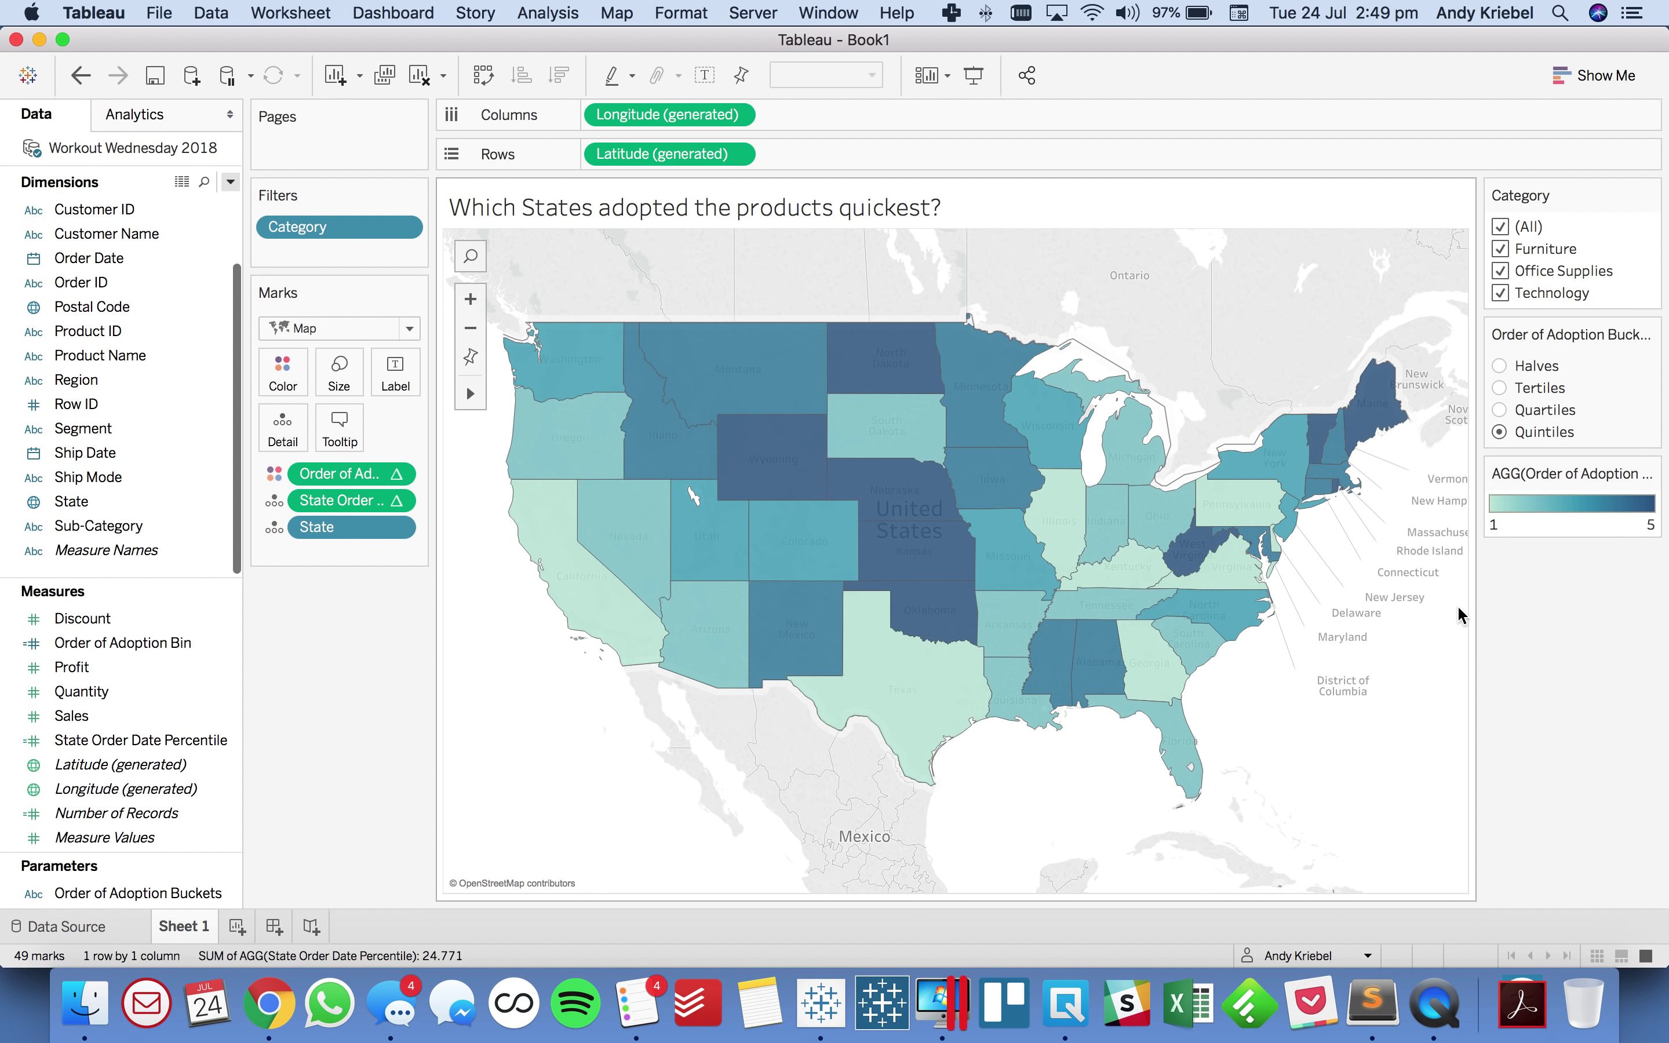
pyautogui.click(1498, 410)
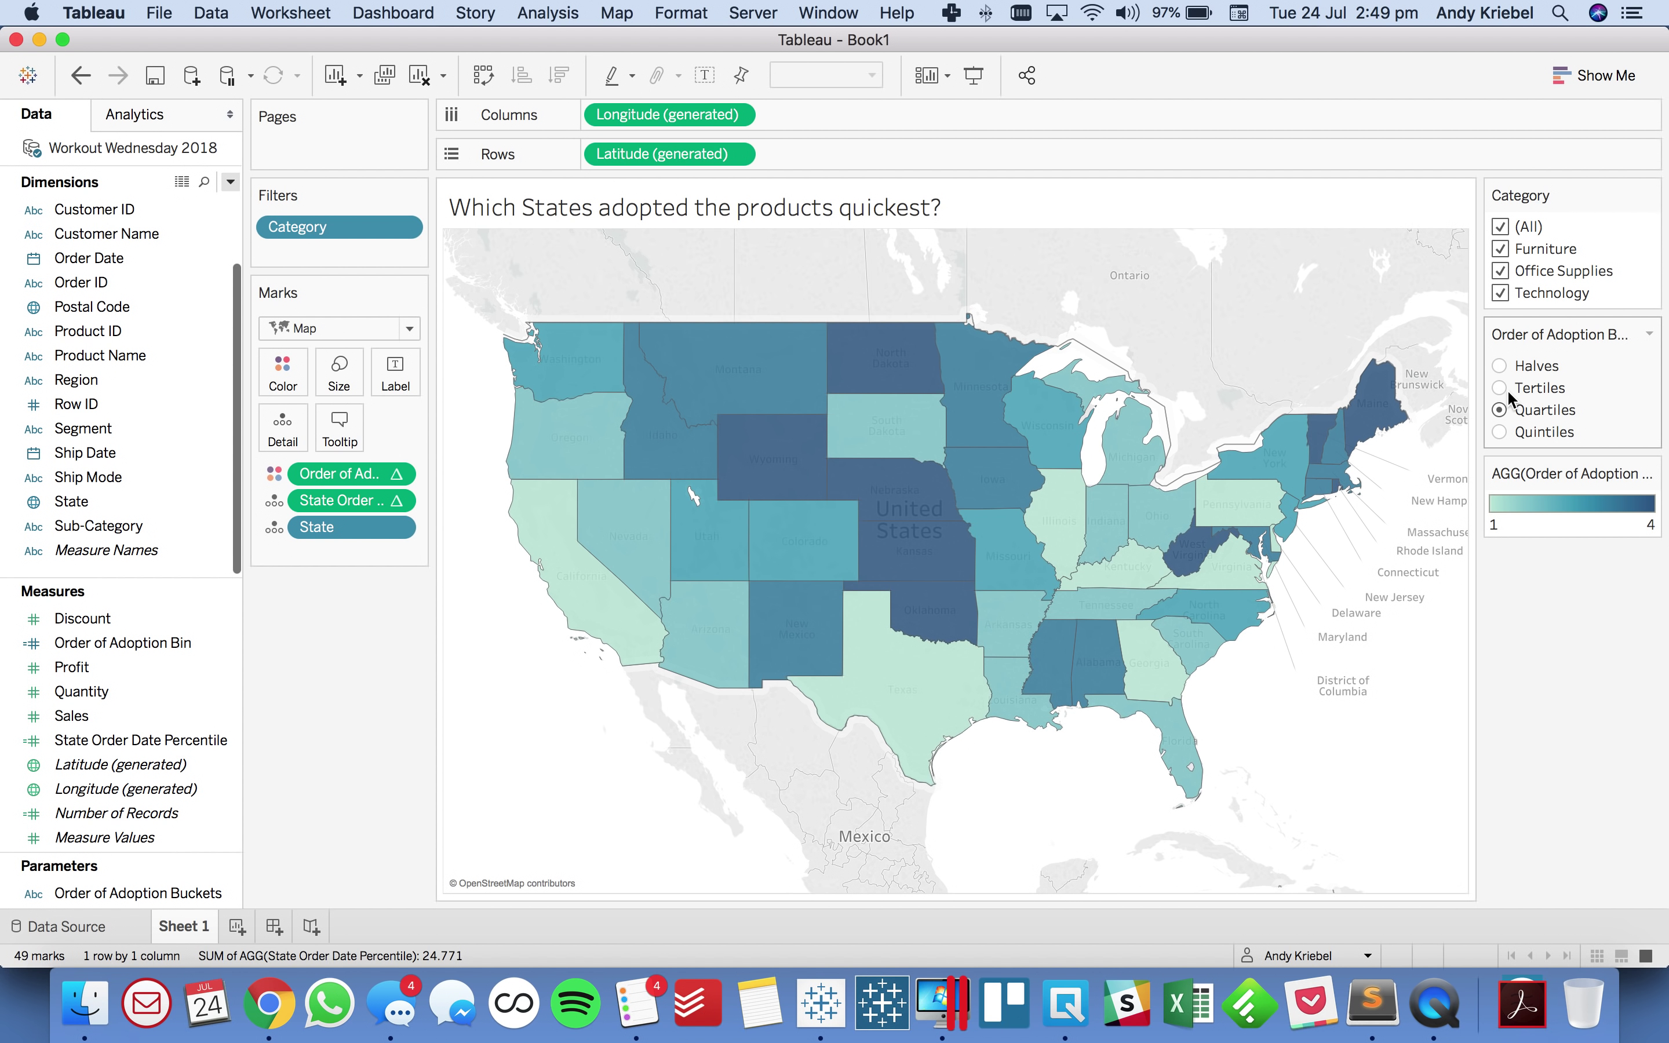
pyautogui.click(1501, 386)
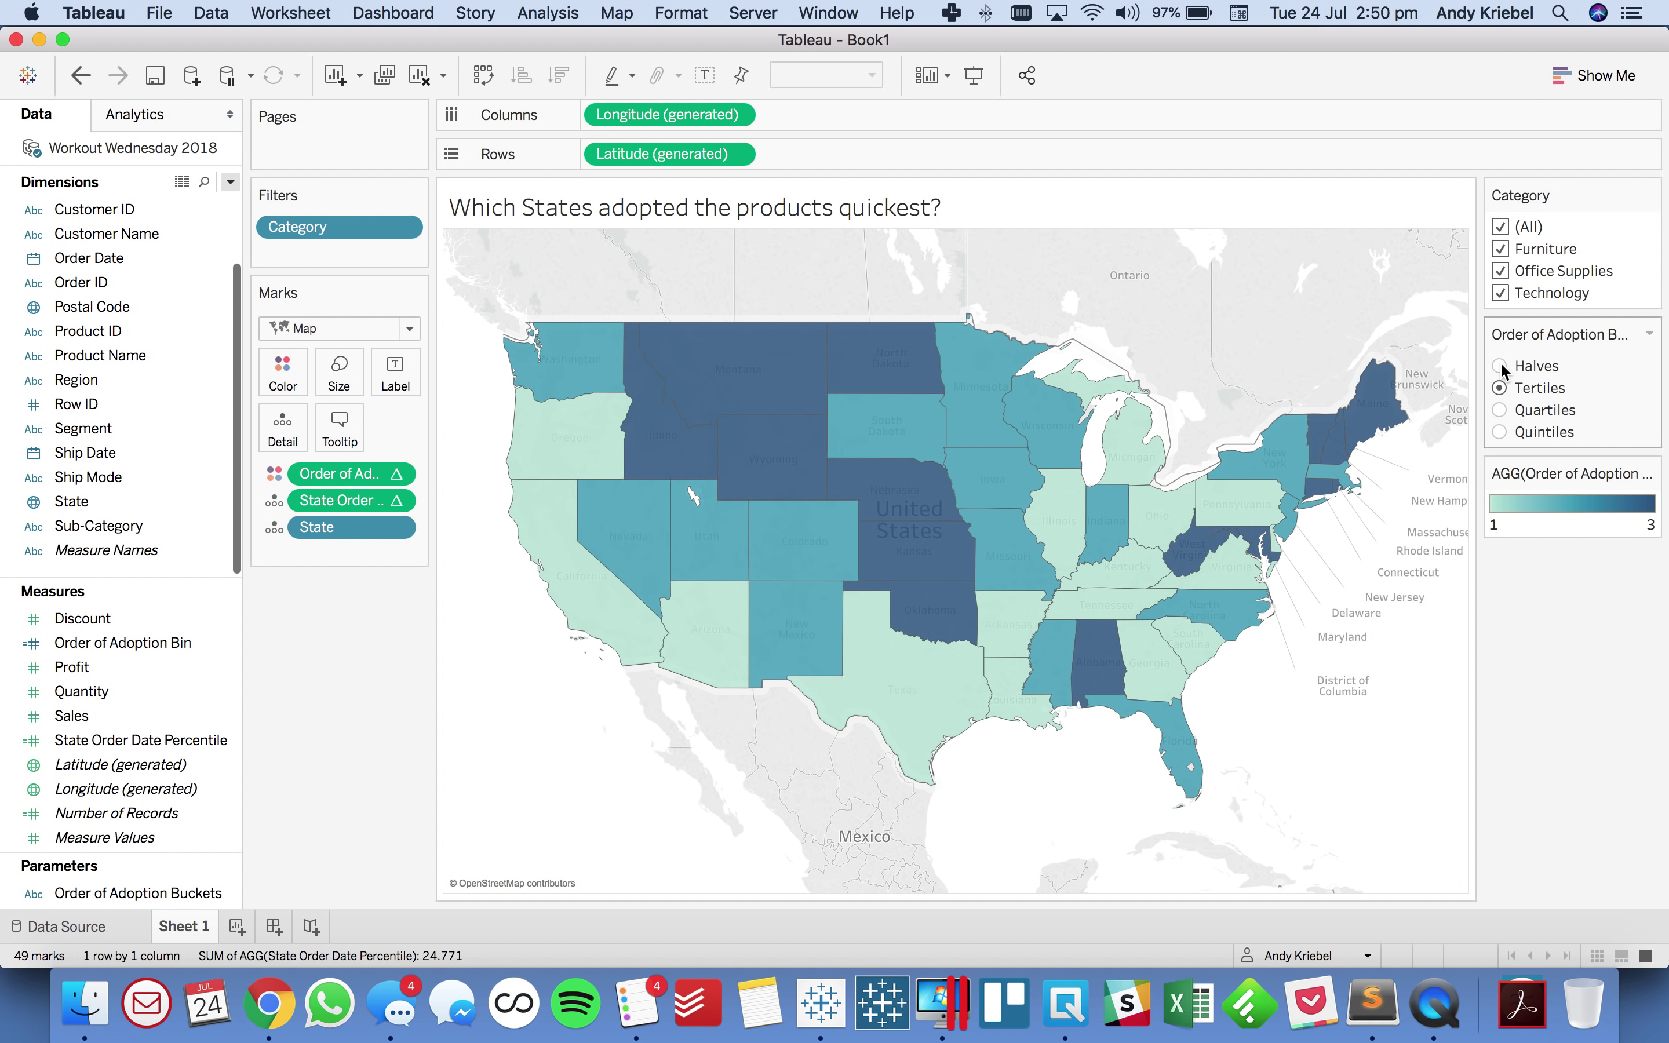
pyautogui.click(1501, 366)
pyautogui.click(1502, 387)
pyautogui.click(1500, 408)
pyautogui.click(1497, 432)
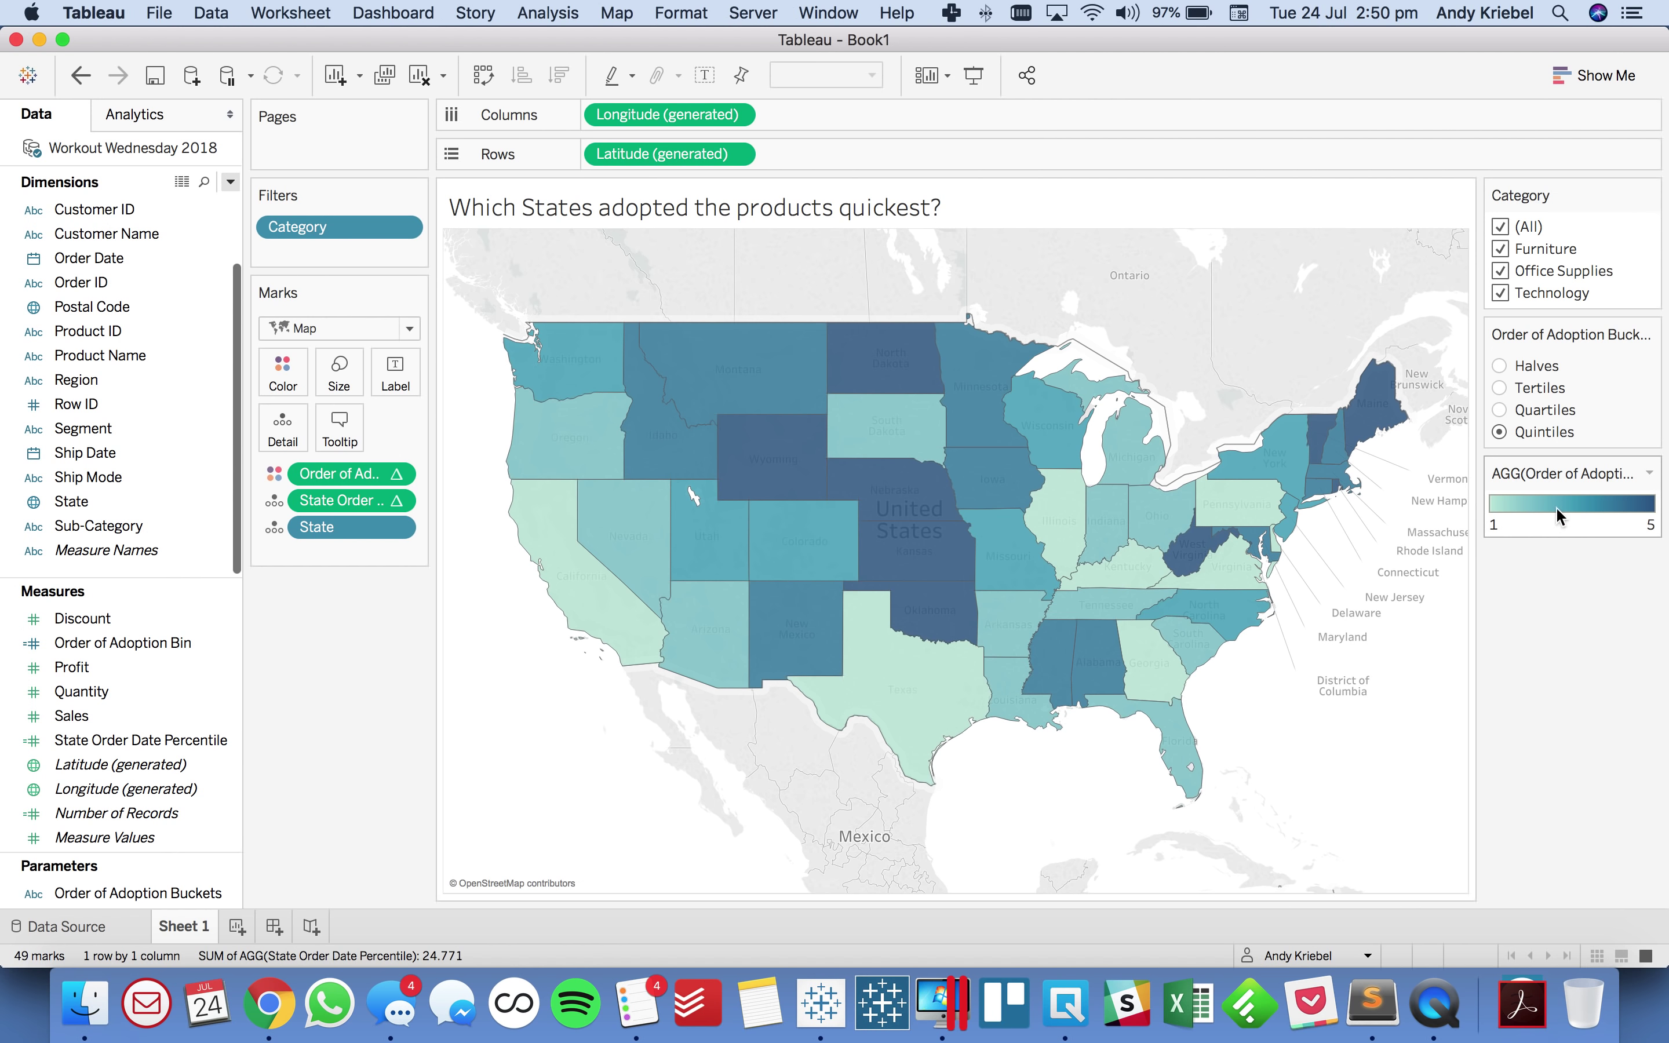
# Step: Apply a five-step stepped colour palette to the adoption bin, then view Halves
pyautogui.click(1650, 475)
pyautogui.click(1581, 655)
pyautogui.doubleClick(1584, 528)
pyautogui.click(693, 506)
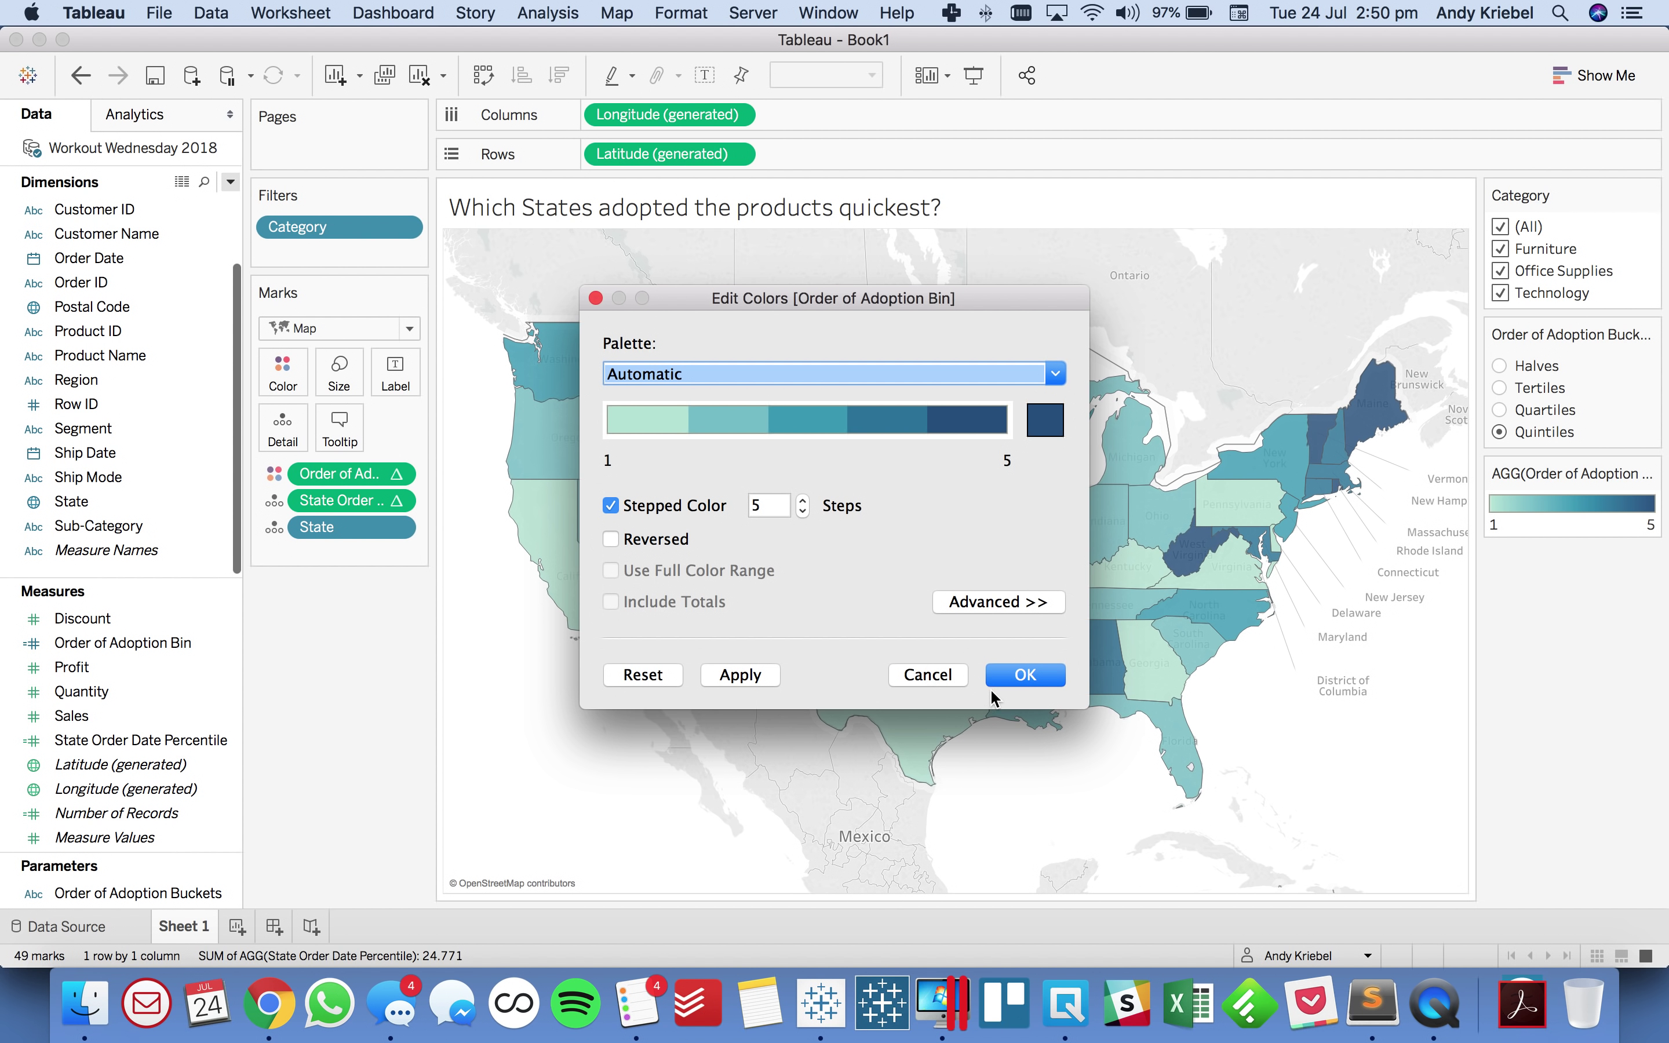
pyautogui.click(1020, 676)
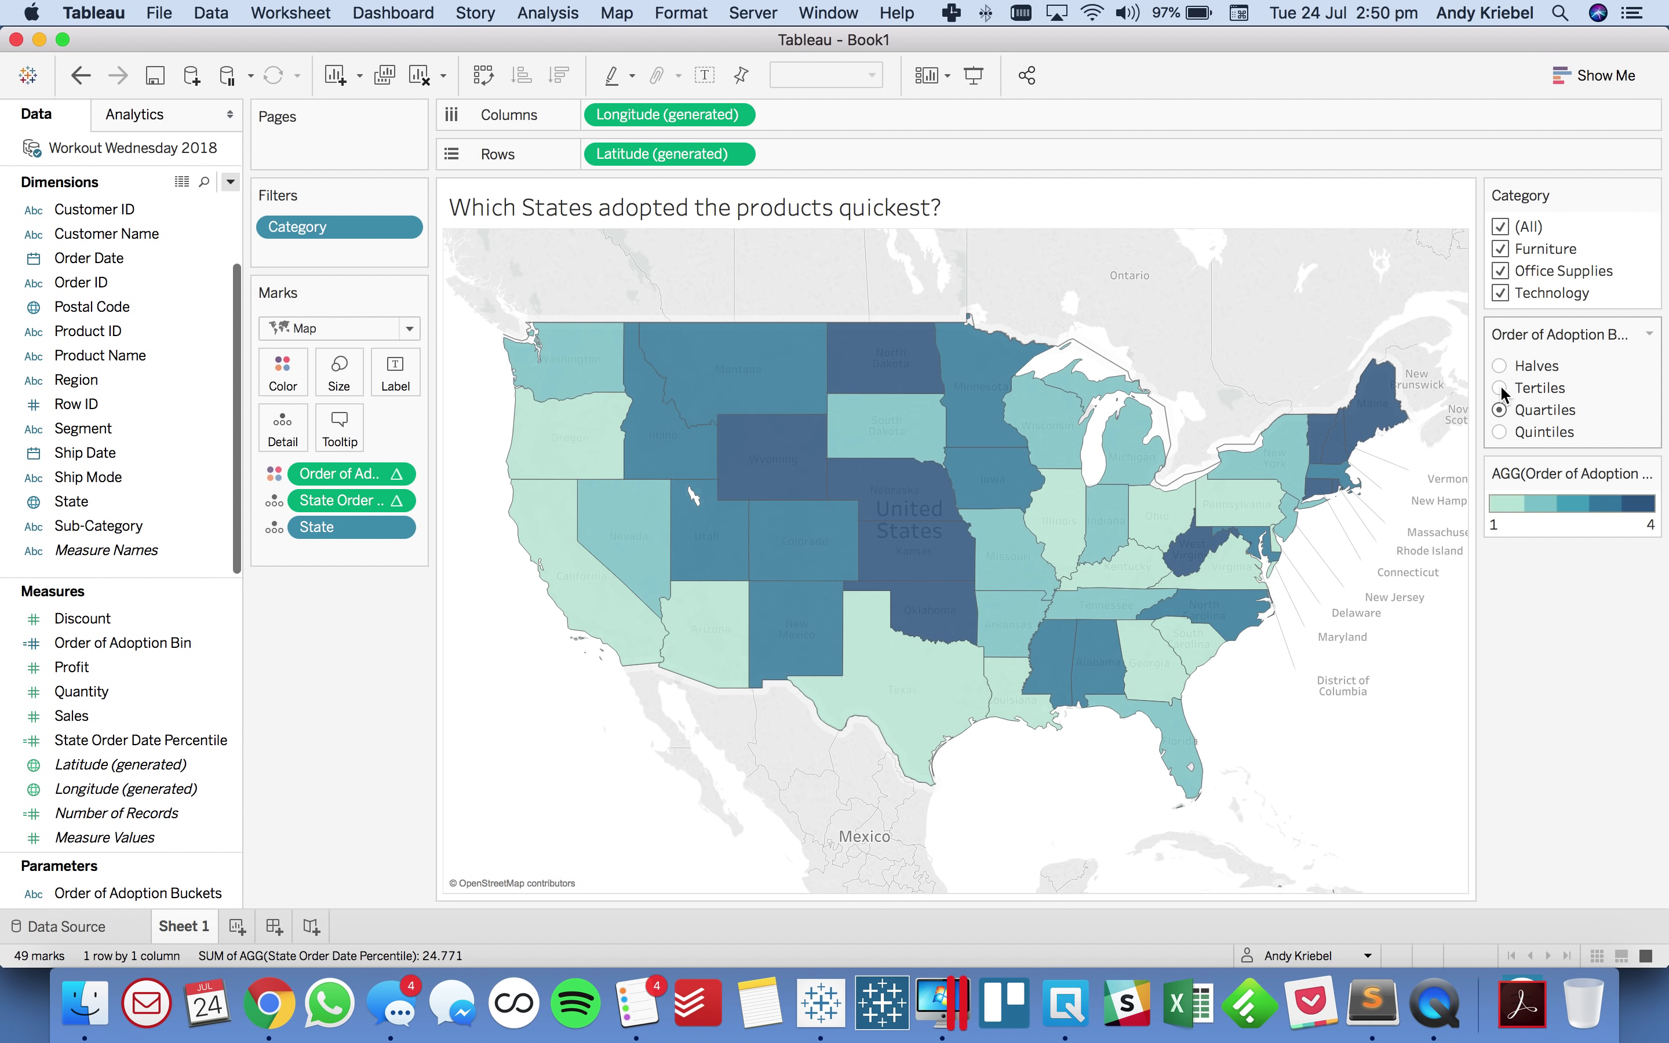
pyautogui.click(1498, 365)
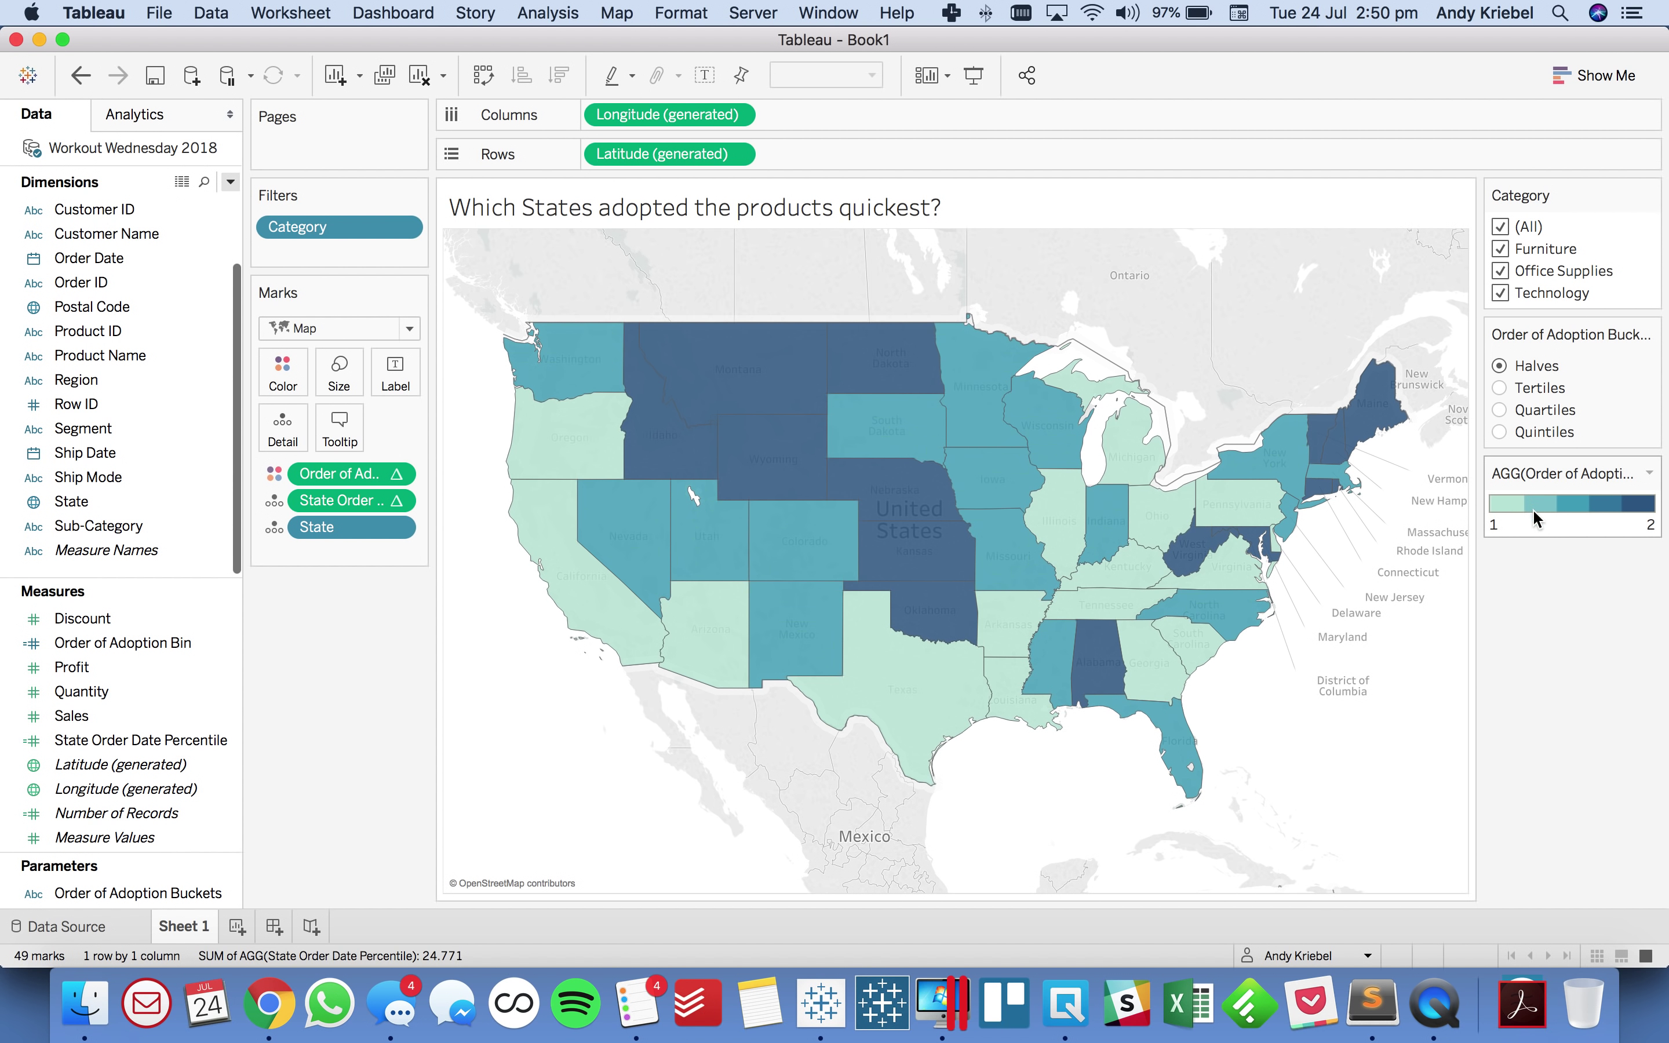
# Step: Turn stepped colour off again for a smooth gradient and switch the map to Tertiles
pyautogui.doubleClick(1537, 520)
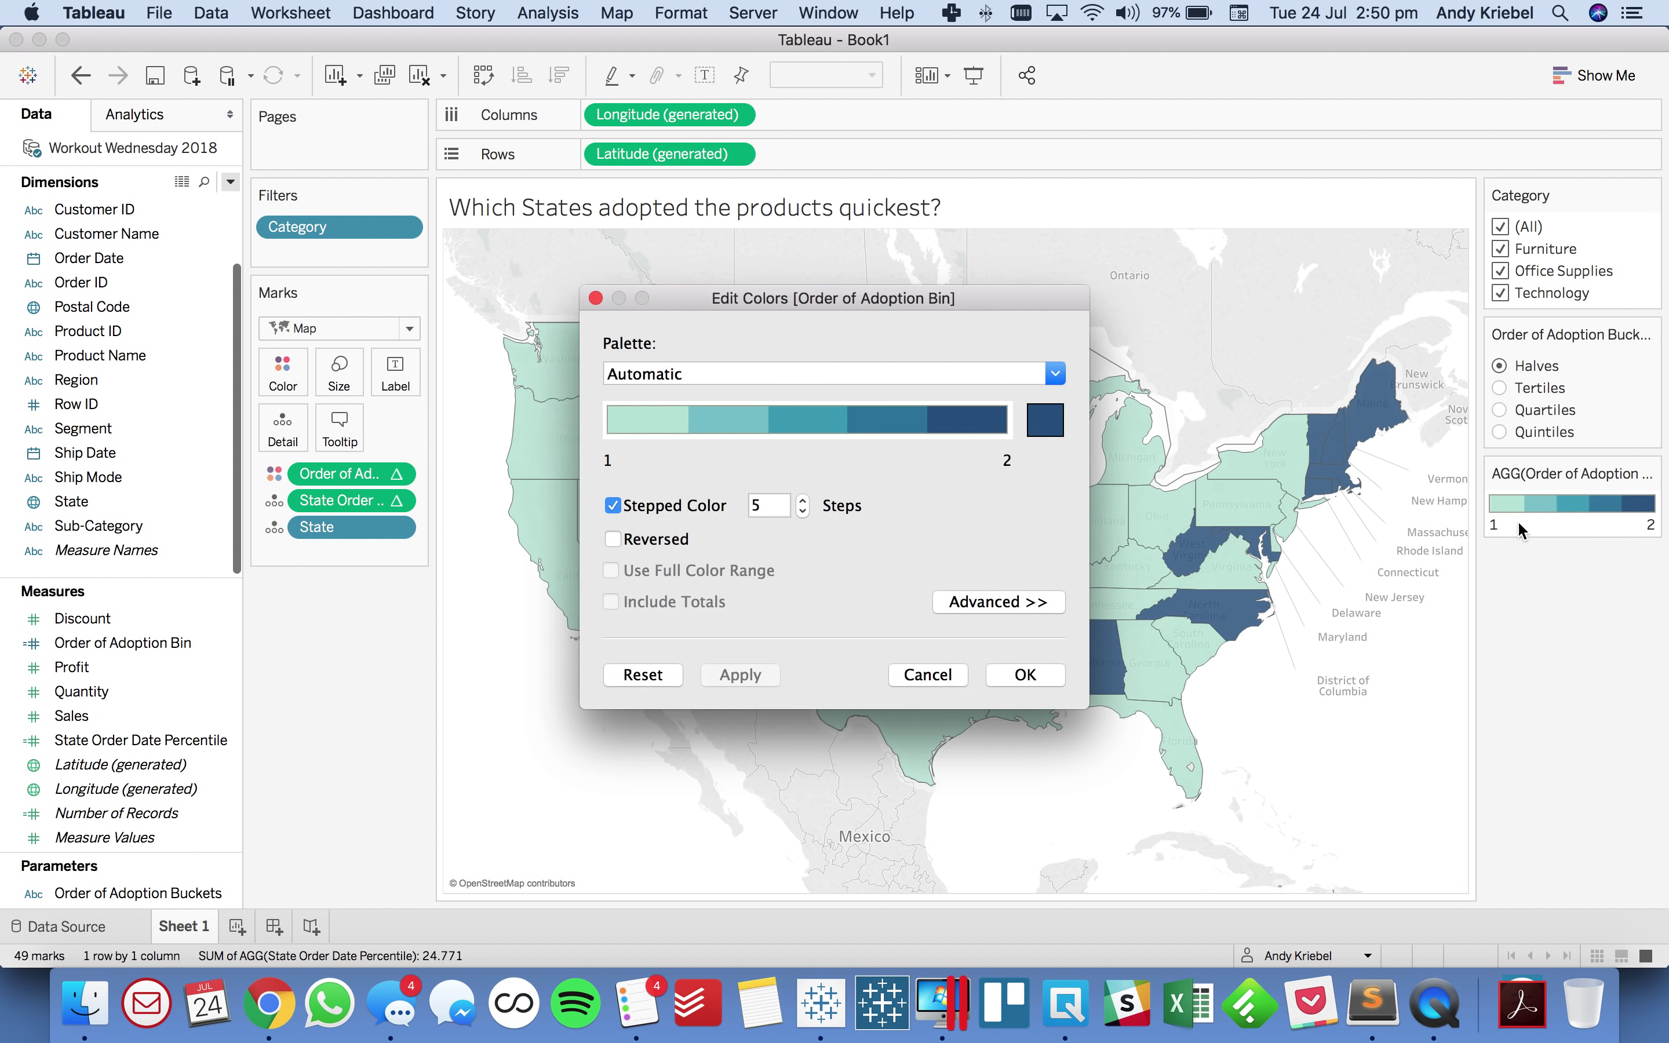
pyautogui.click(646, 510)
pyautogui.click(1020, 674)
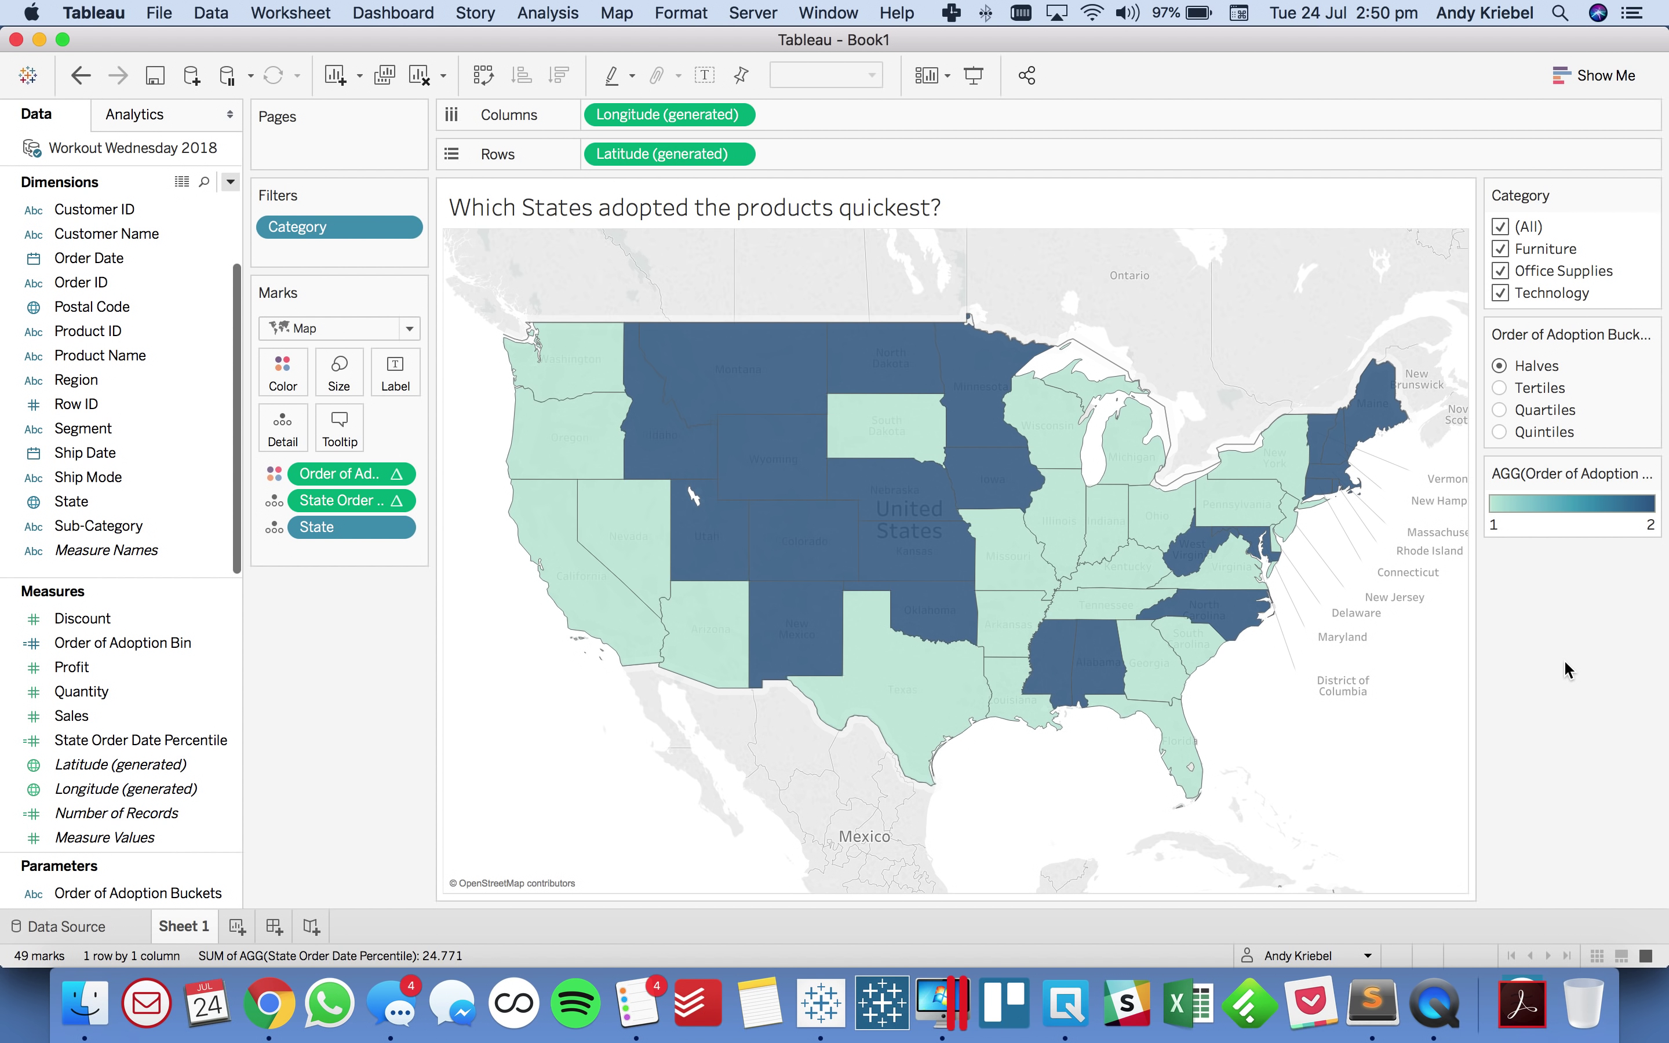
pyautogui.click(1500, 388)
# Step: Set Quintiles, filter Category to Furniture only, and make the adoption bin discrete
pyautogui.click(1499, 410)
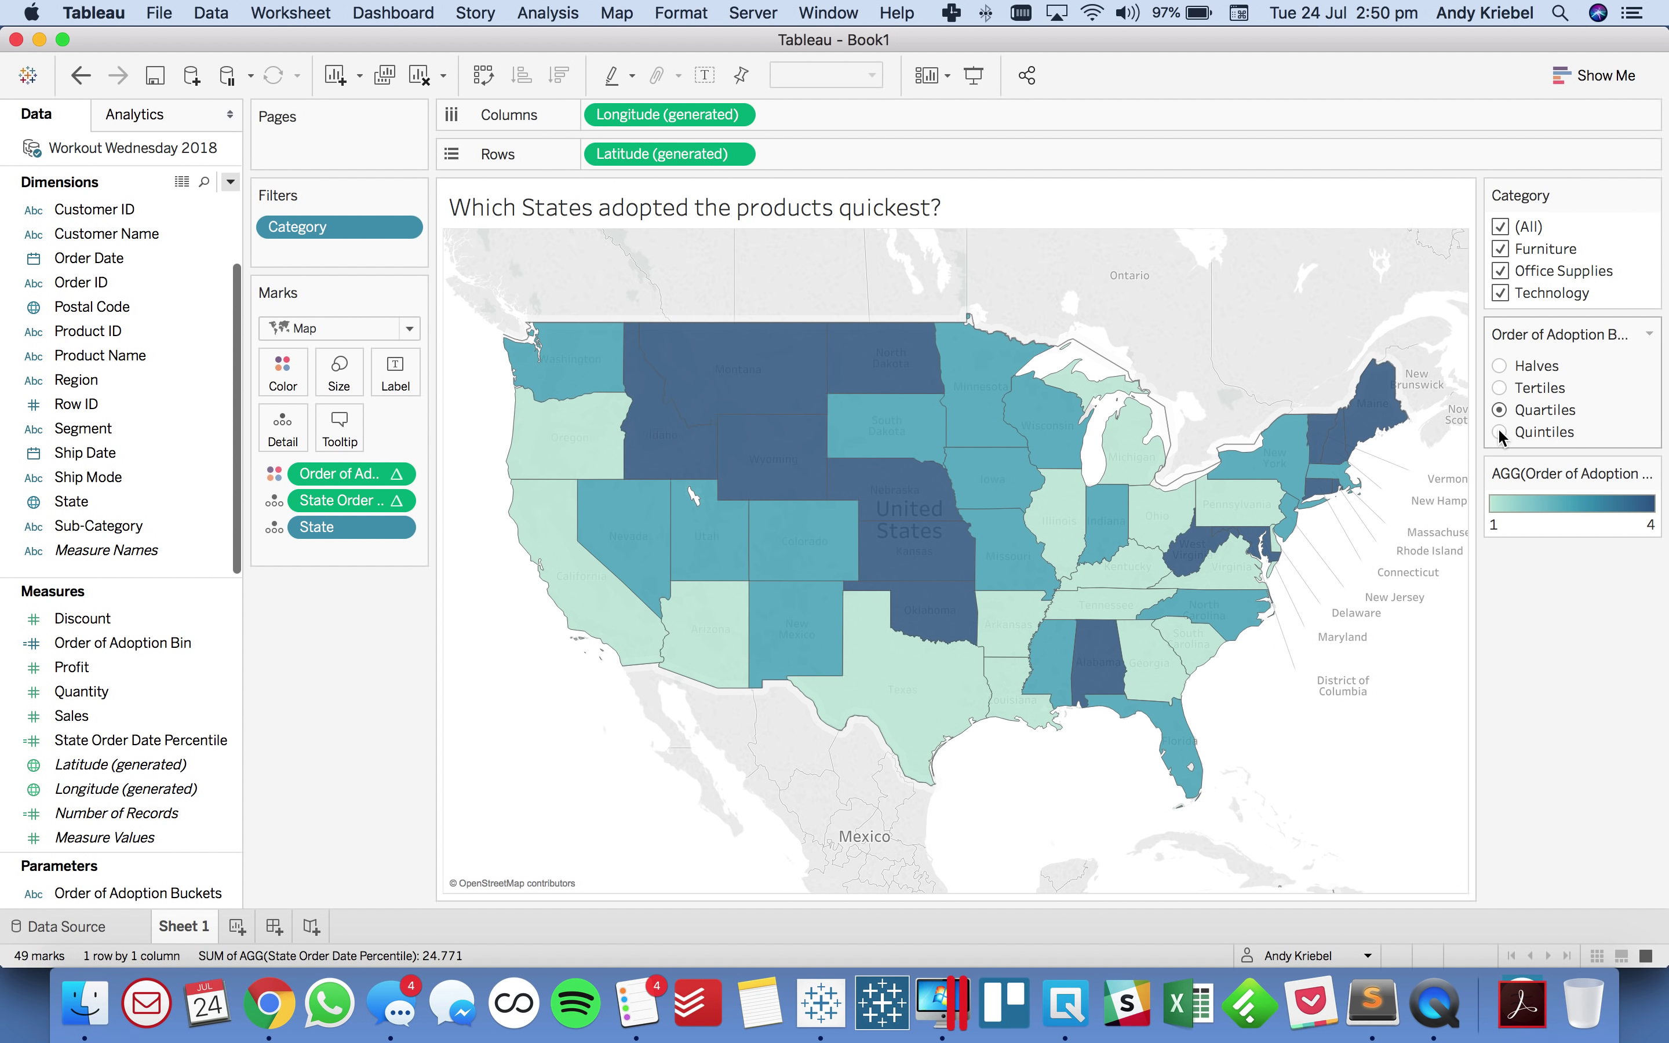
pyautogui.click(1499, 432)
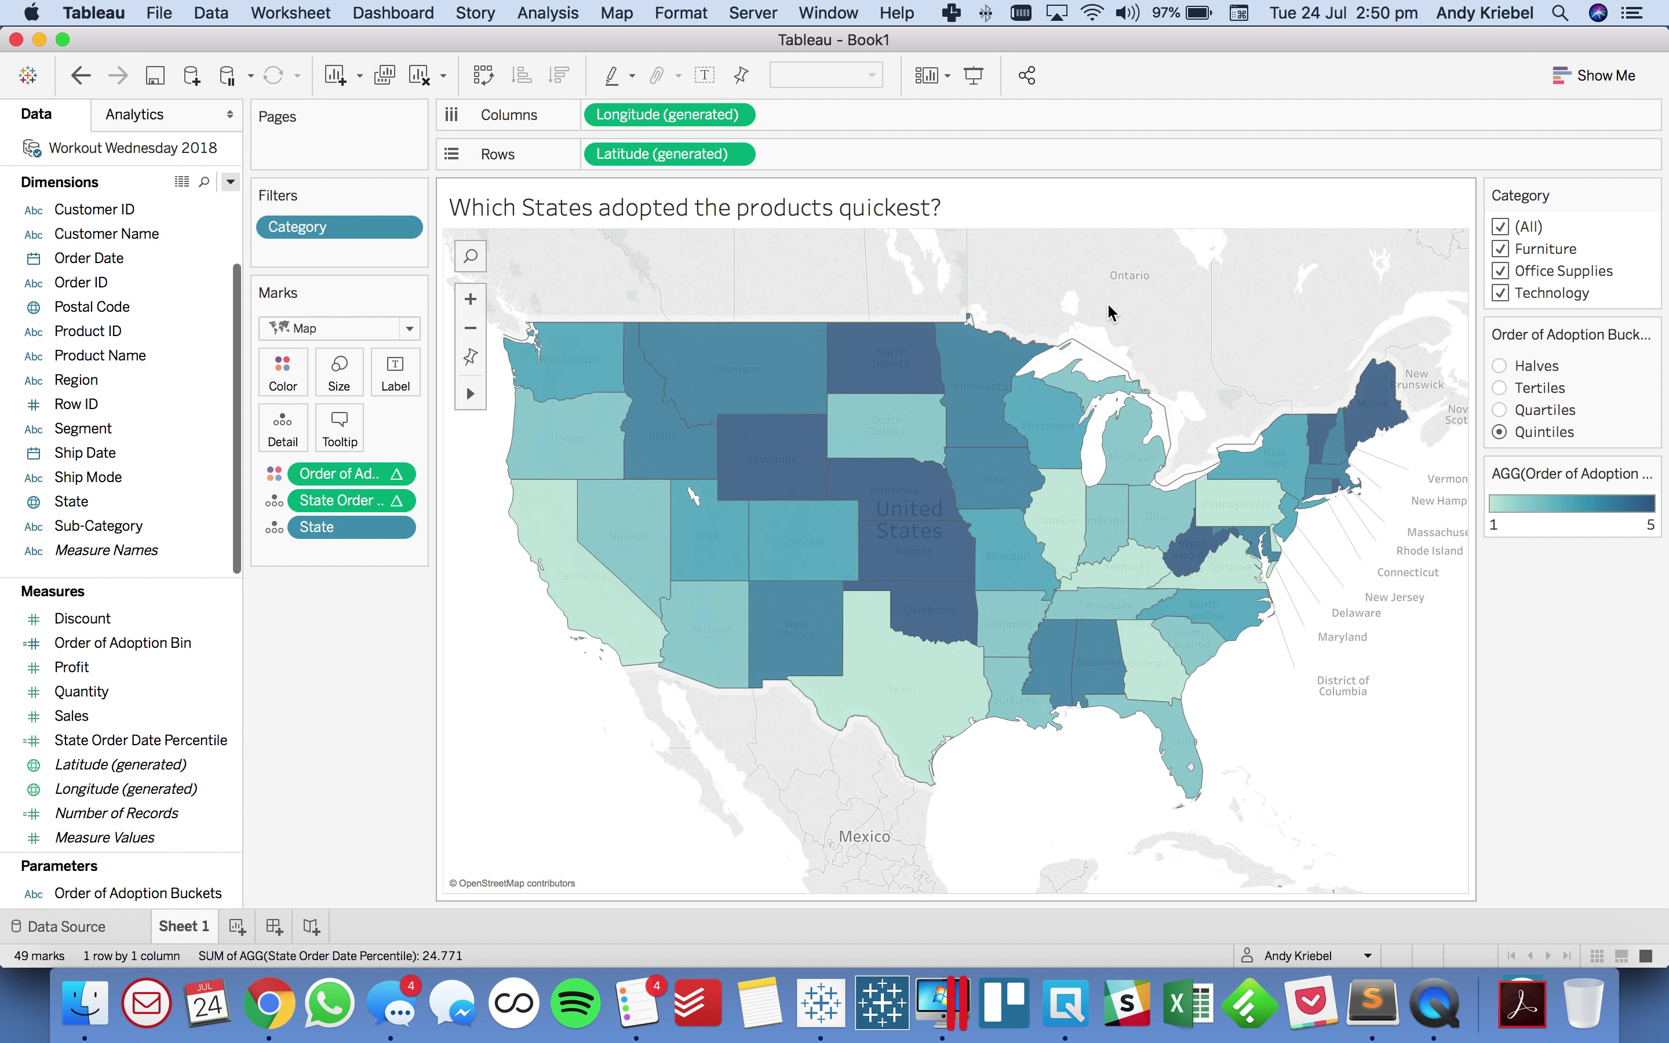
pyautogui.click(1501, 271)
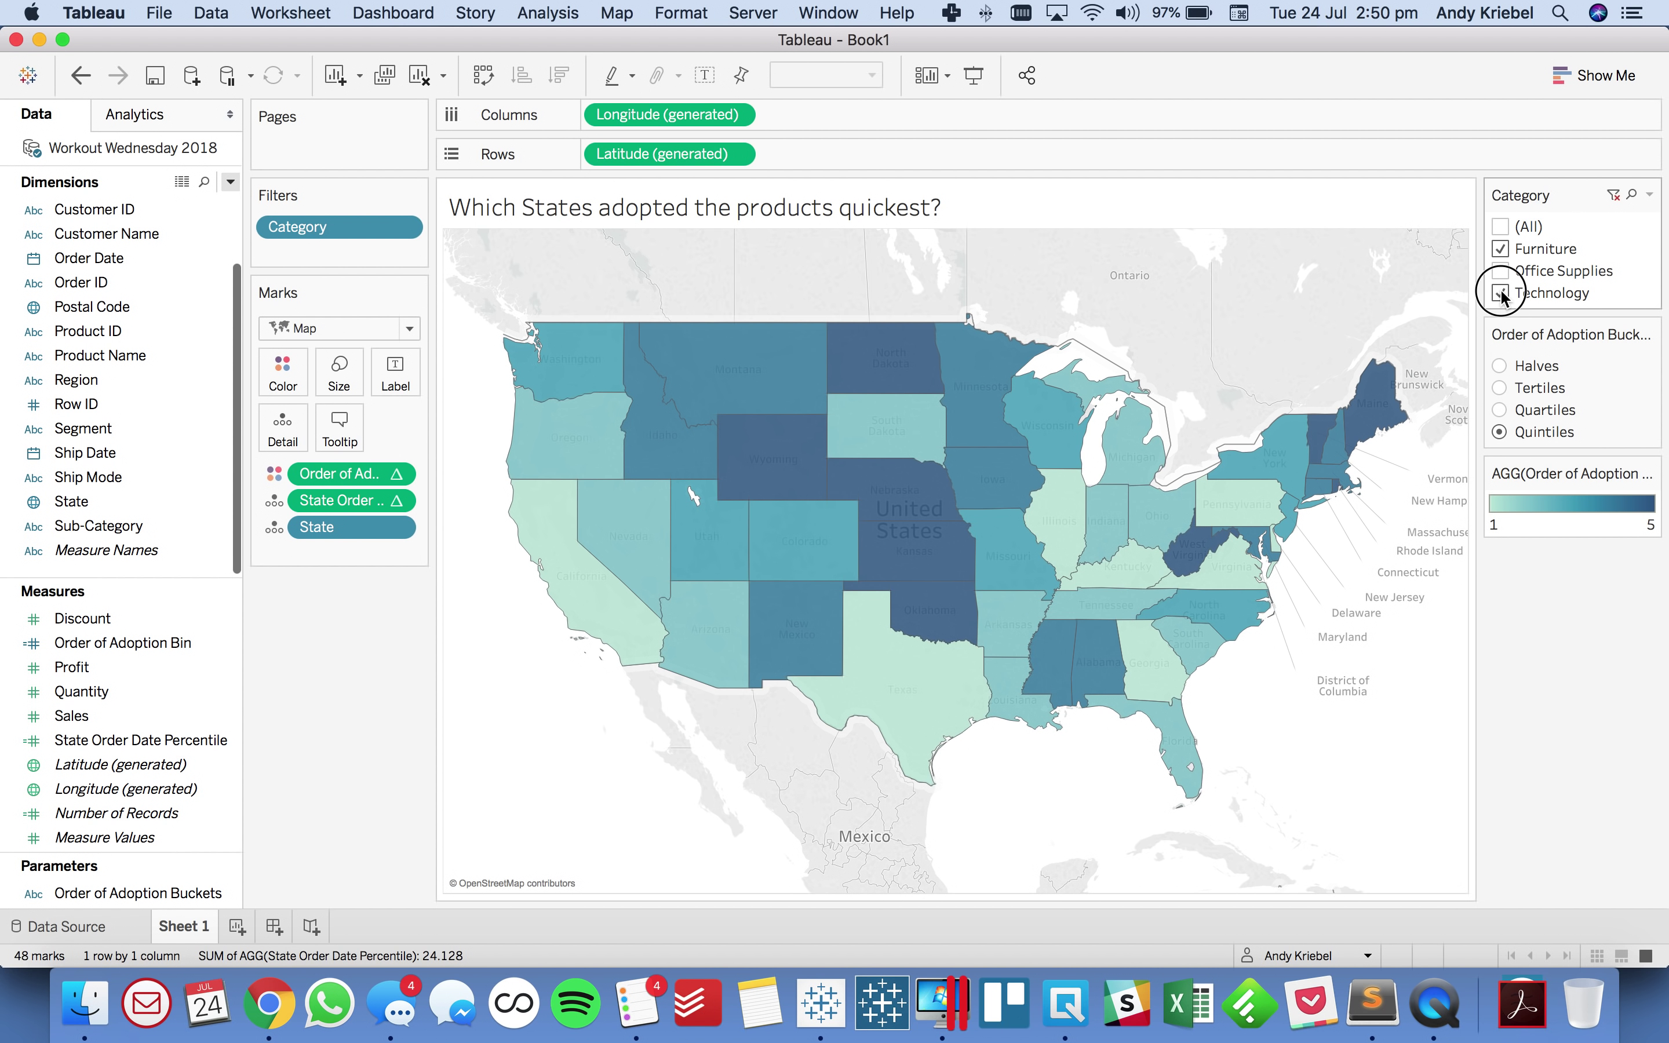
pyautogui.click(1501, 293)
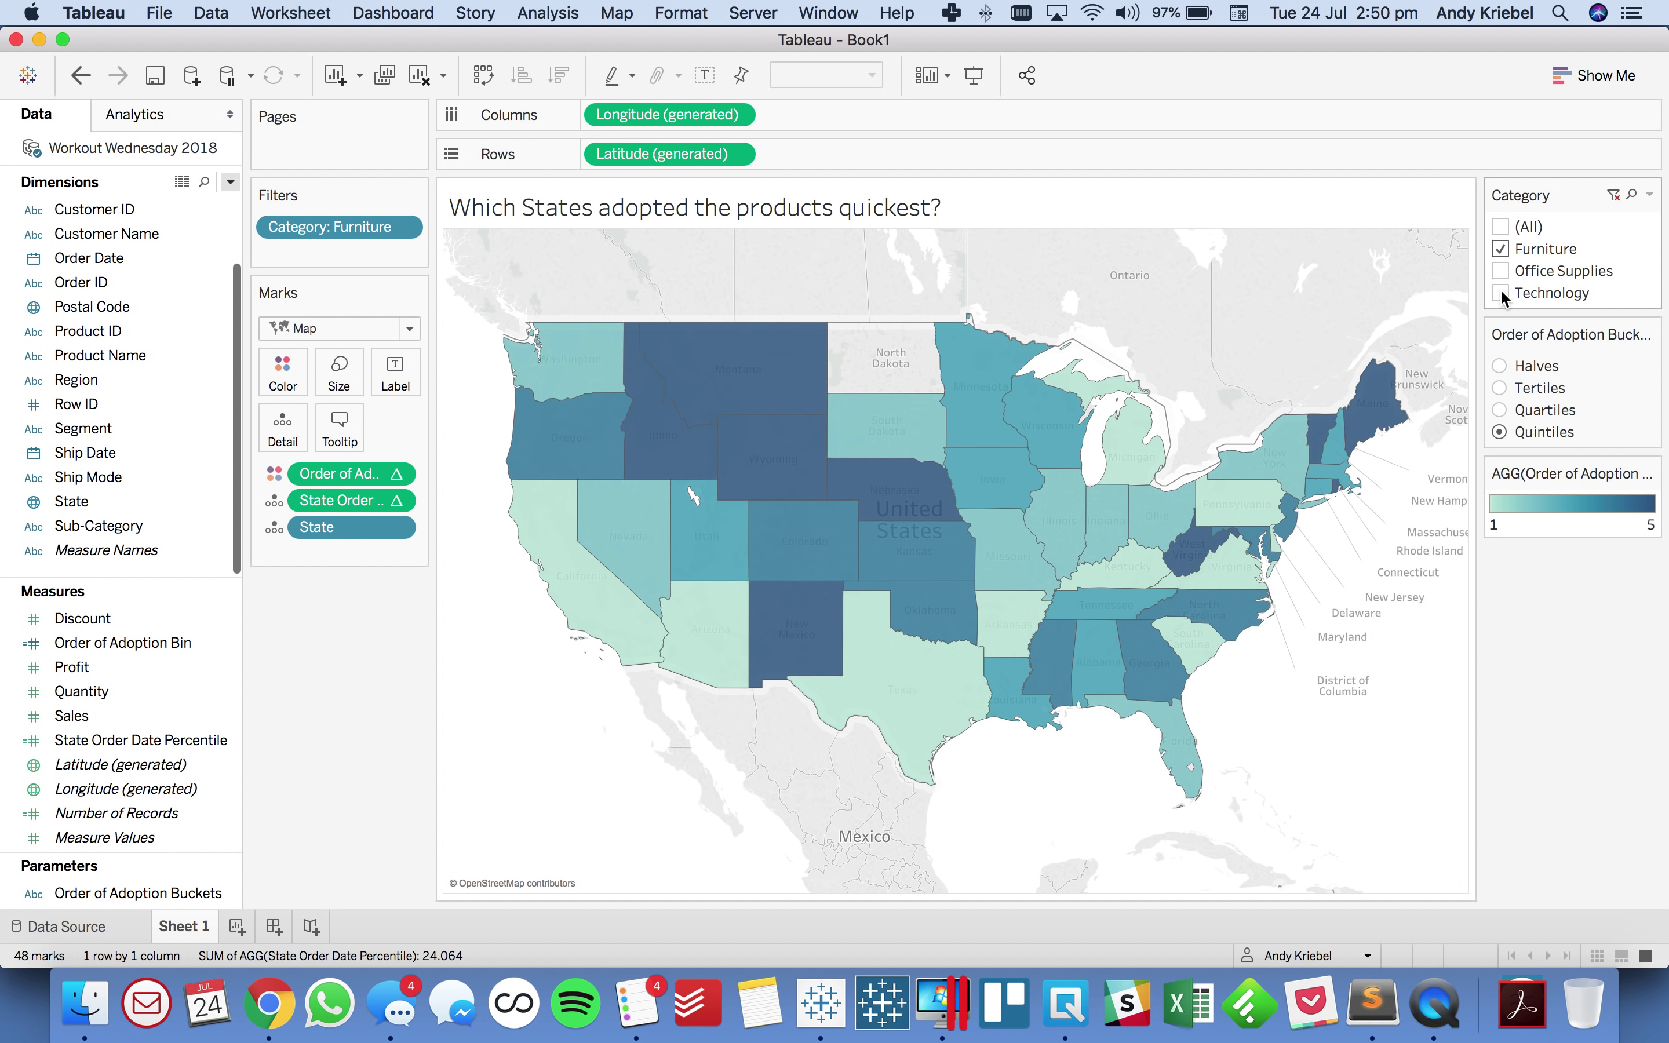
pyautogui.click(397, 474)
pyautogui.click(385, 670)
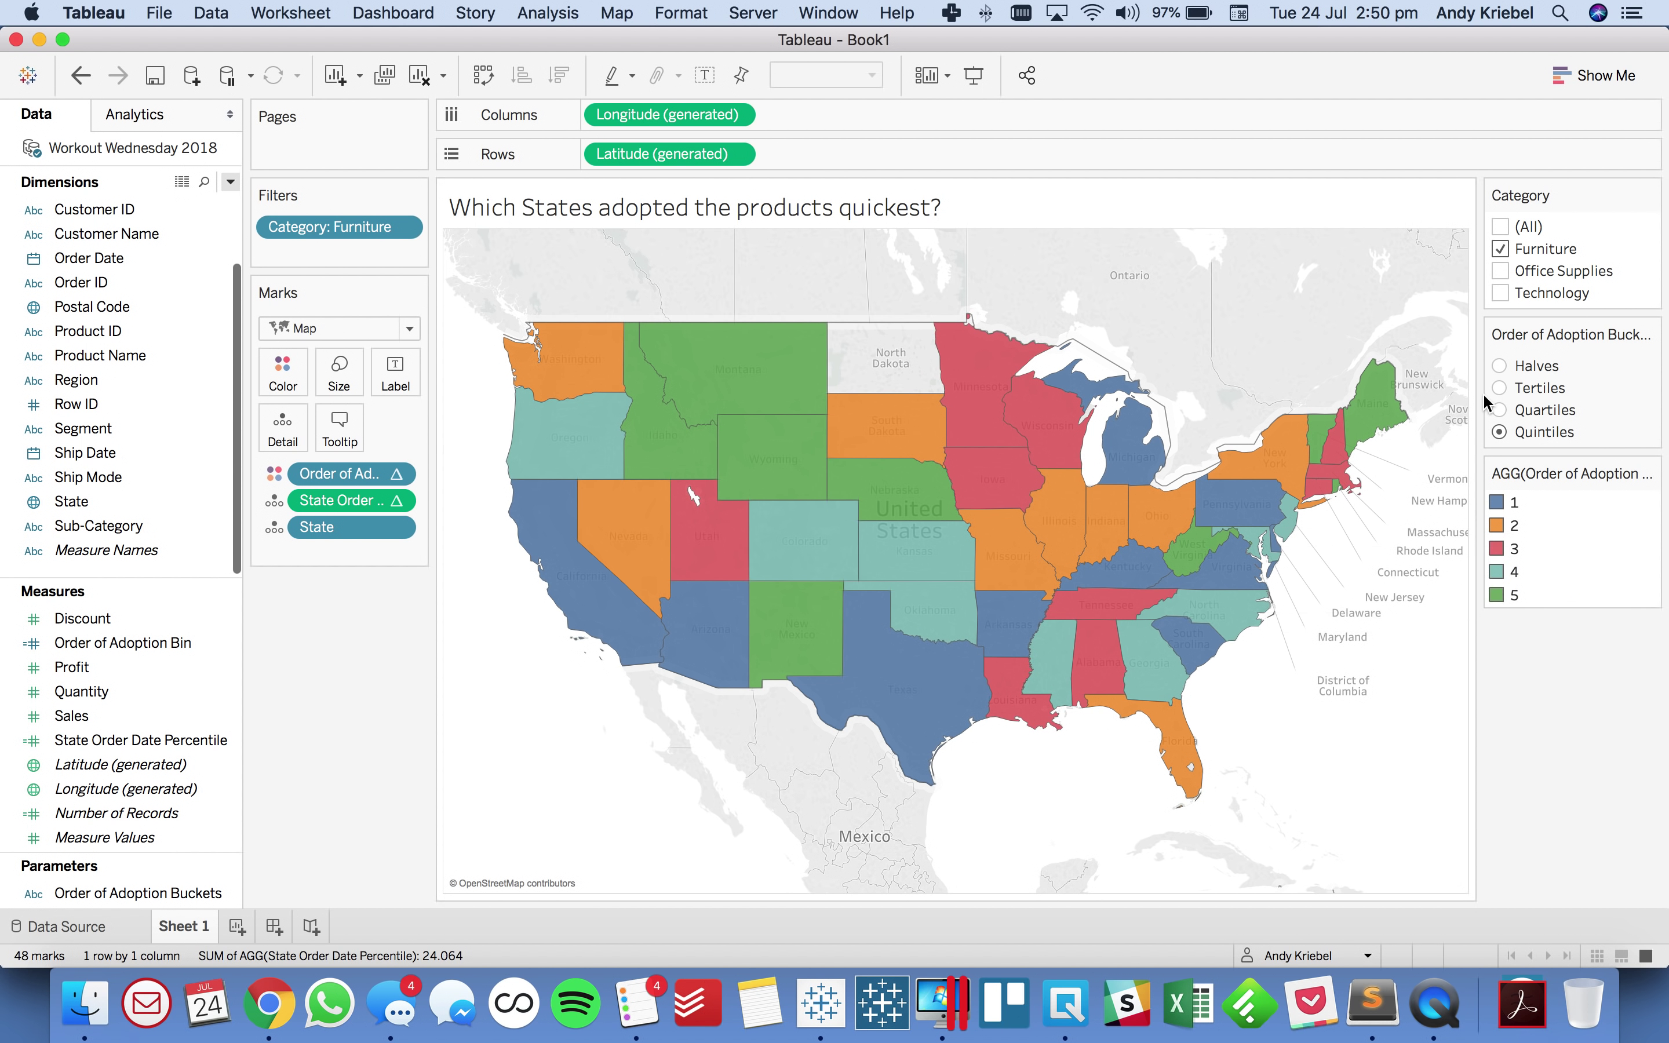
# Step: Switch to Halves then Tertiles and highlight adoption groups 1, 2 and 3 in turn
pyautogui.click(1499, 368)
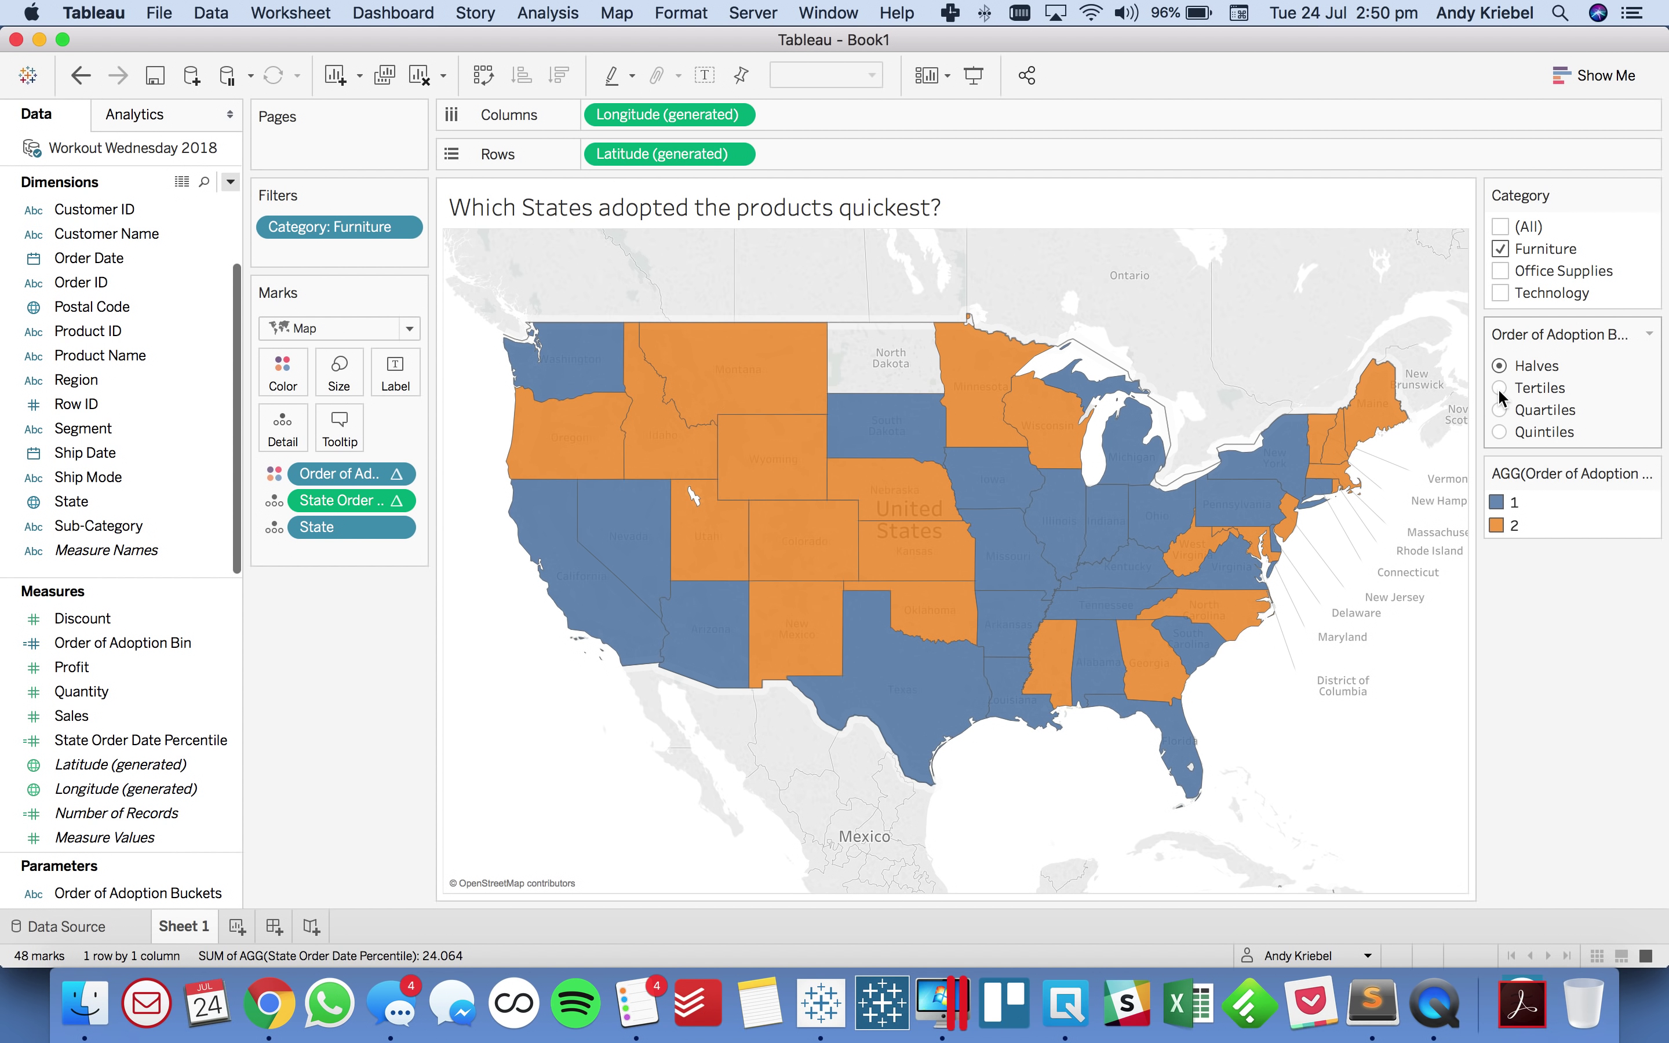
pyautogui.click(1501, 388)
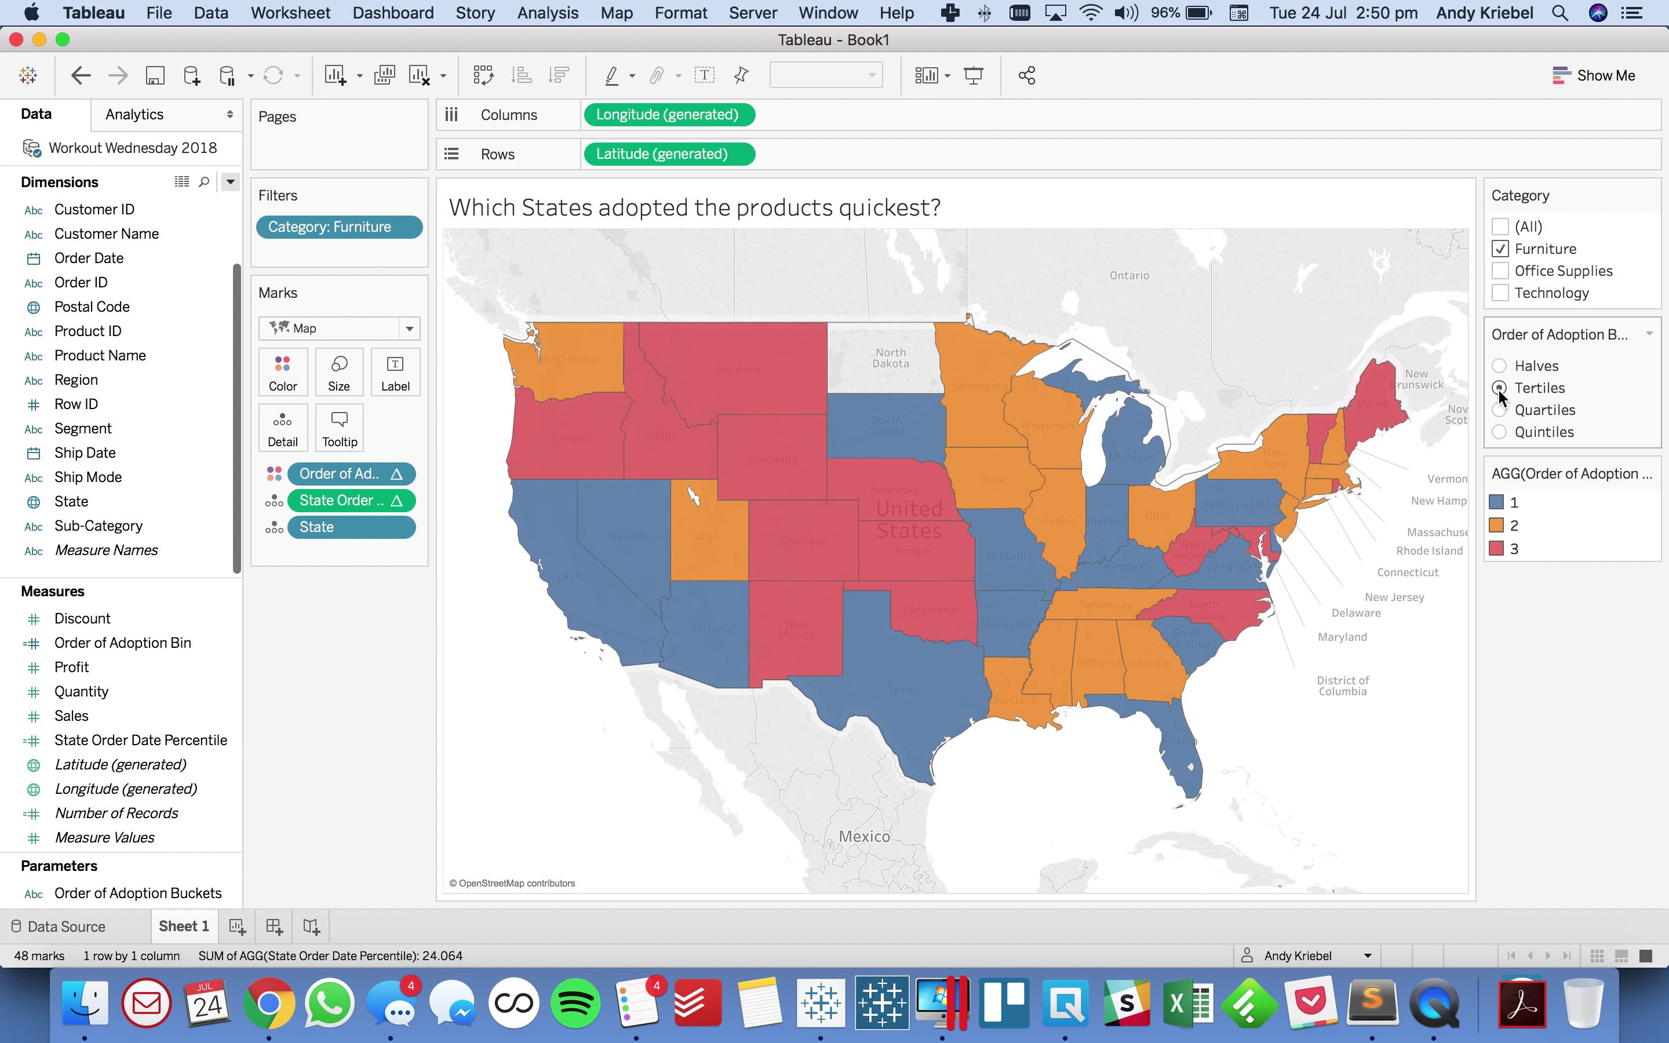
pyautogui.click(1514, 503)
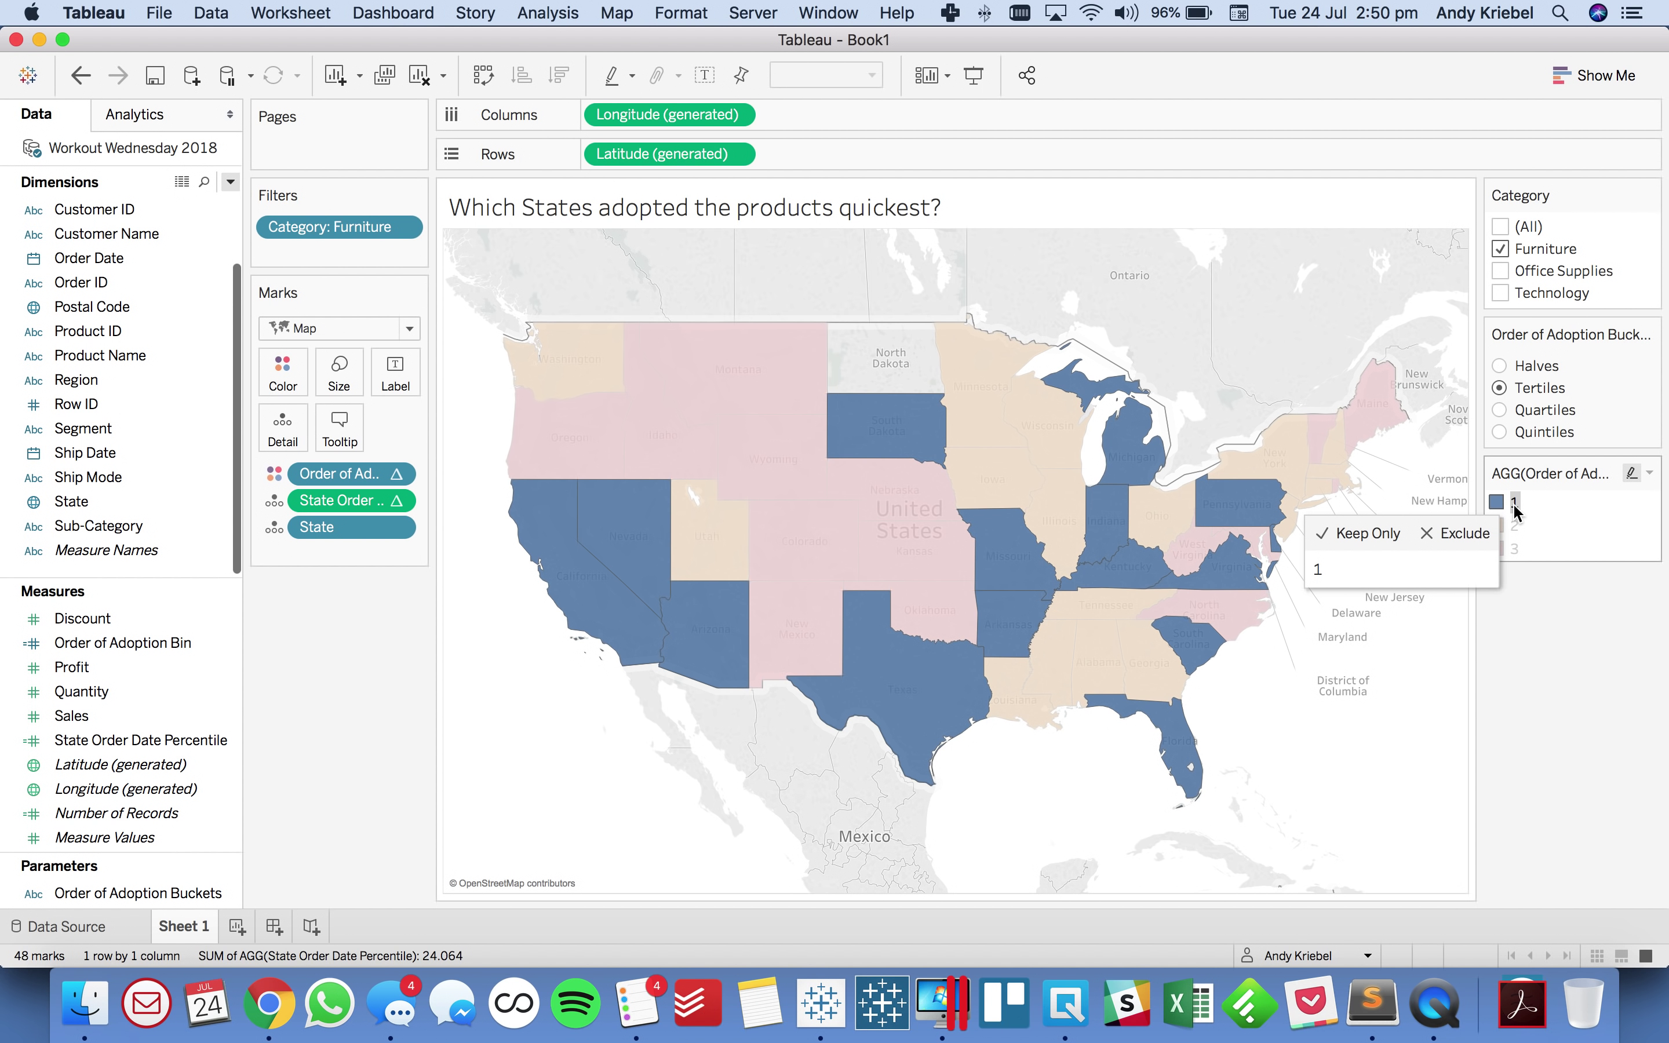
pyautogui.click(1519, 528)
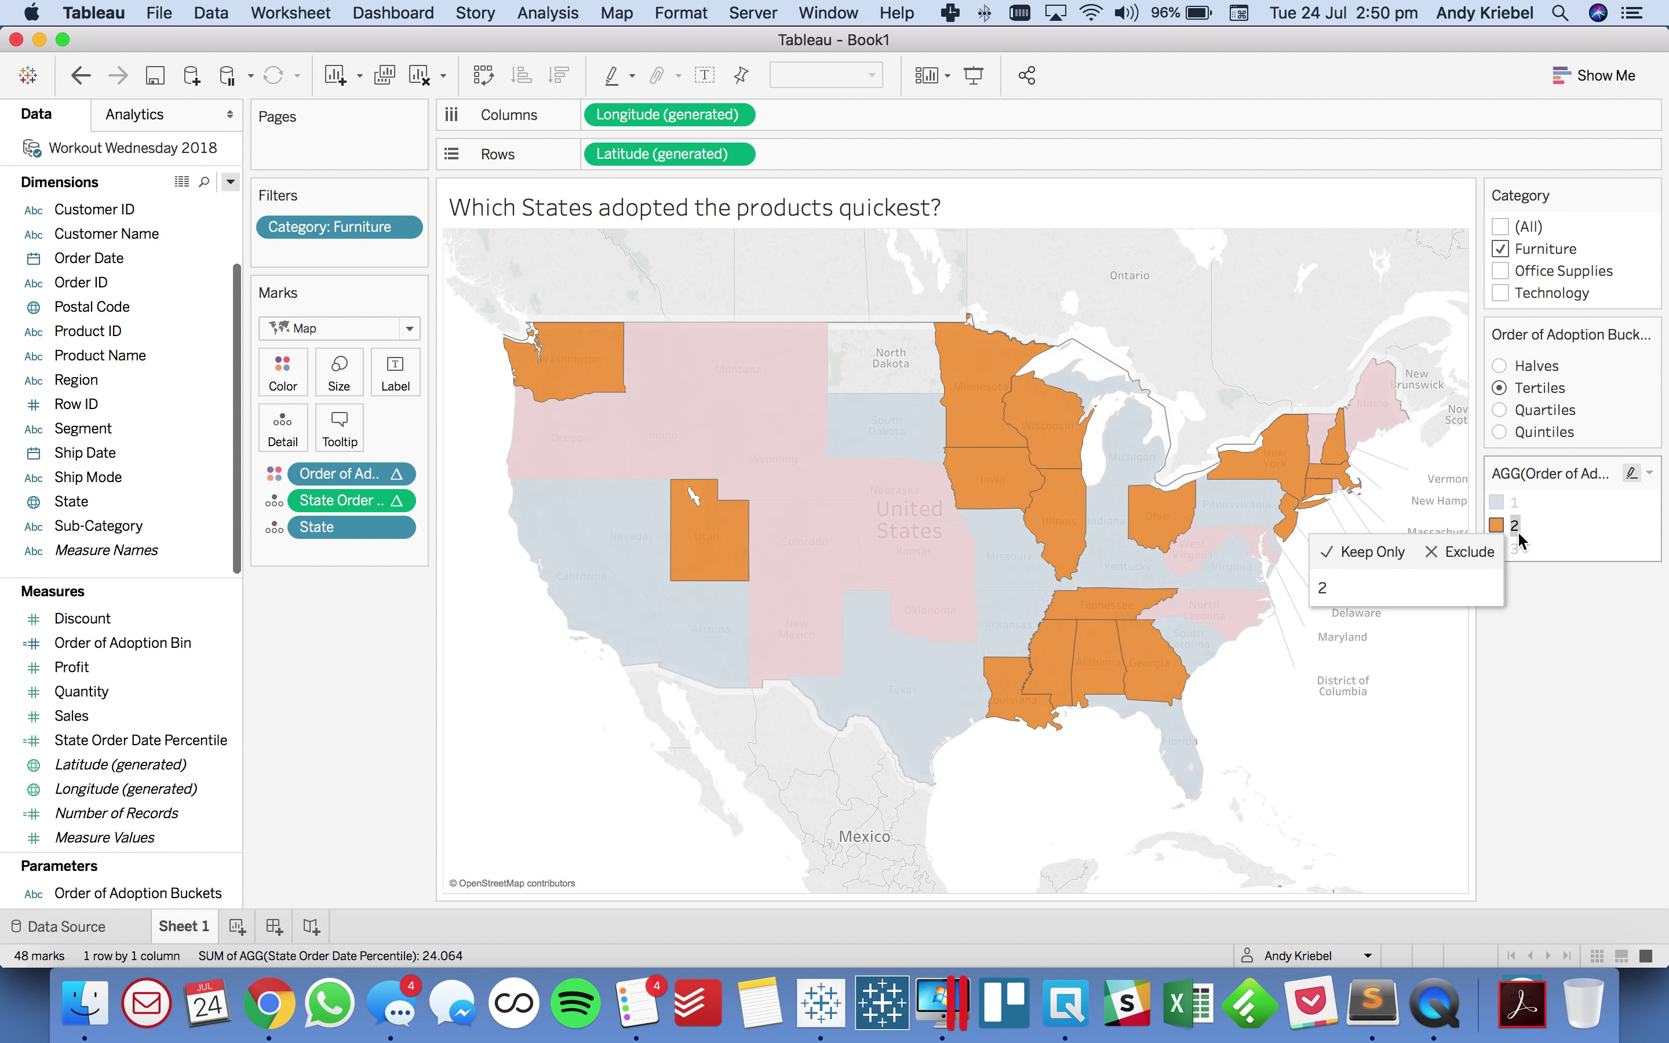
pyautogui.click(1518, 551)
pyautogui.click(1552, 534)
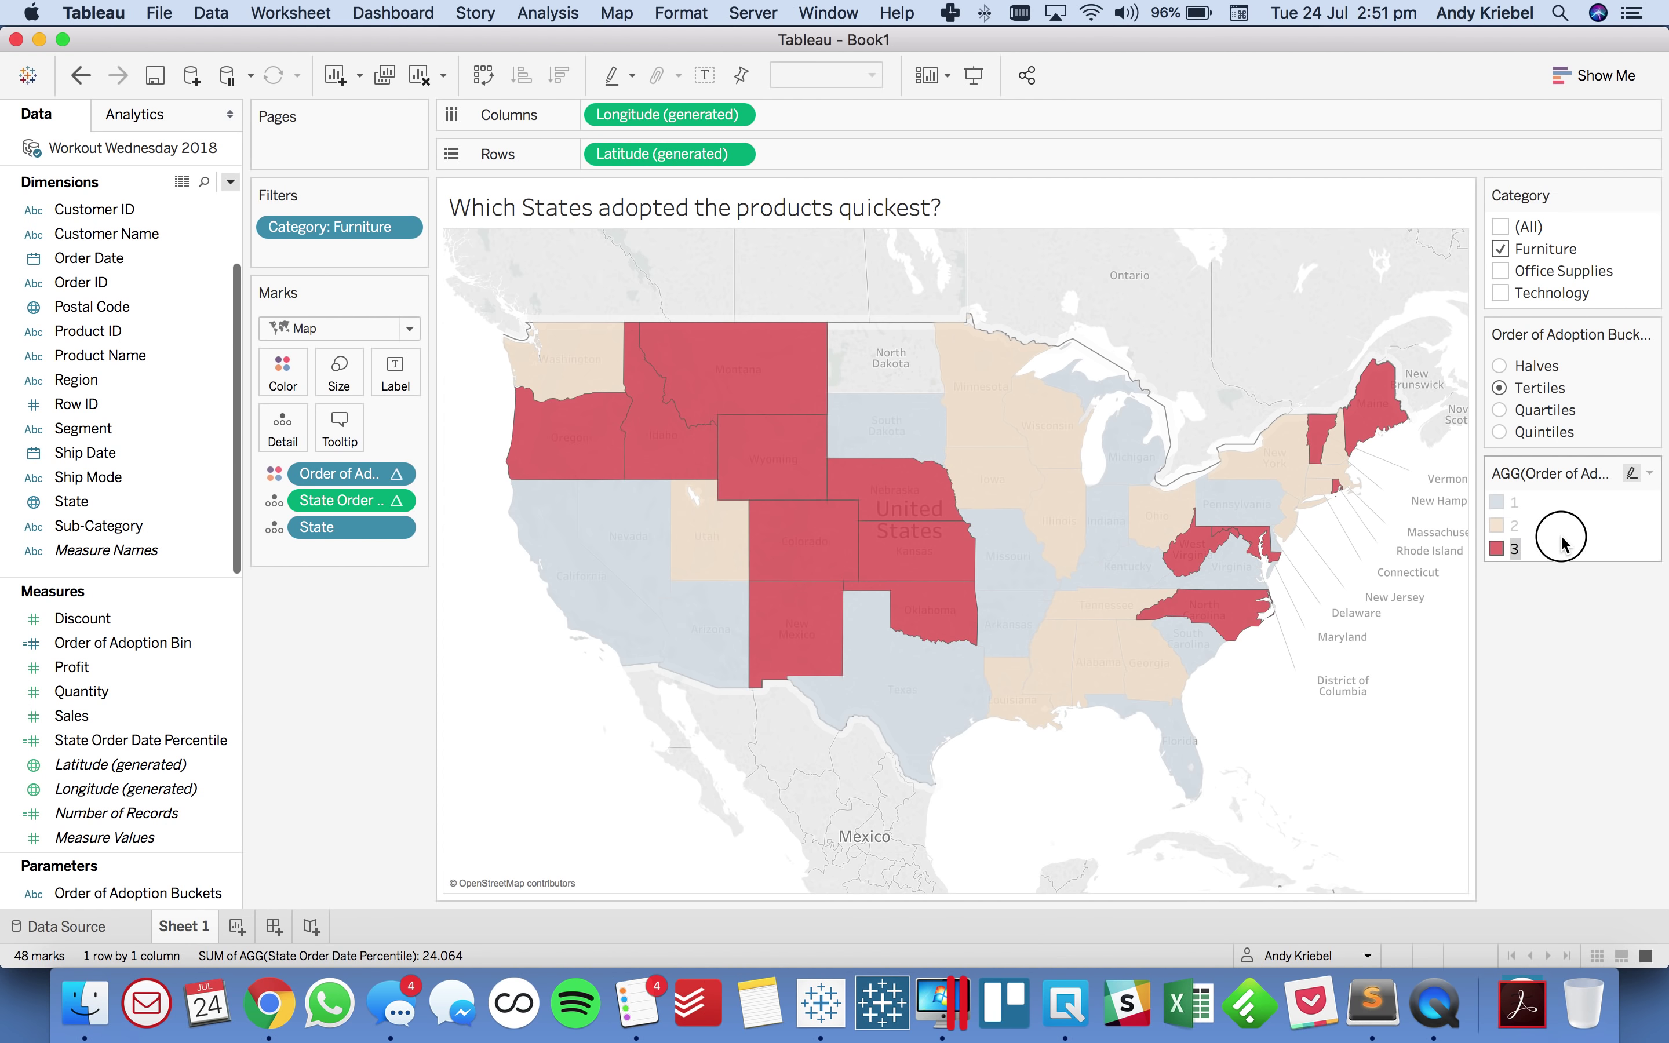
# Step: Compare Quartiles with Quintiles, settling on Quartiles for four adoption groups
pyautogui.click(1501, 410)
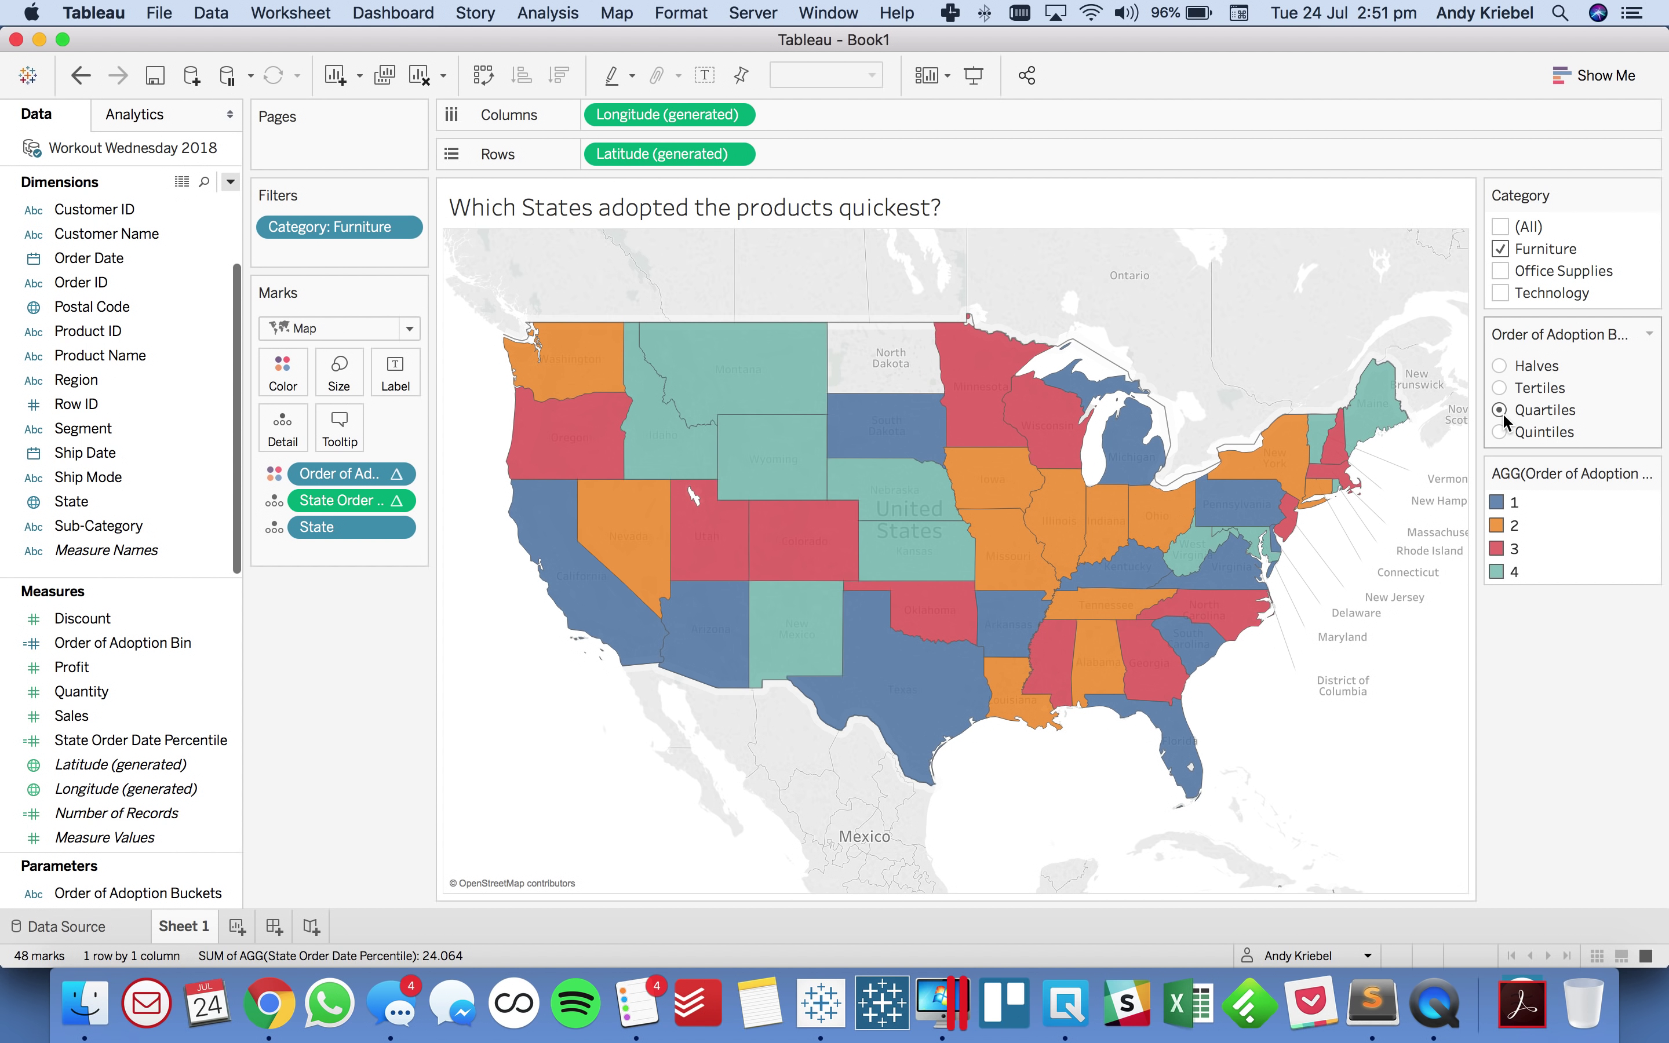
pyautogui.click(1501, 431)
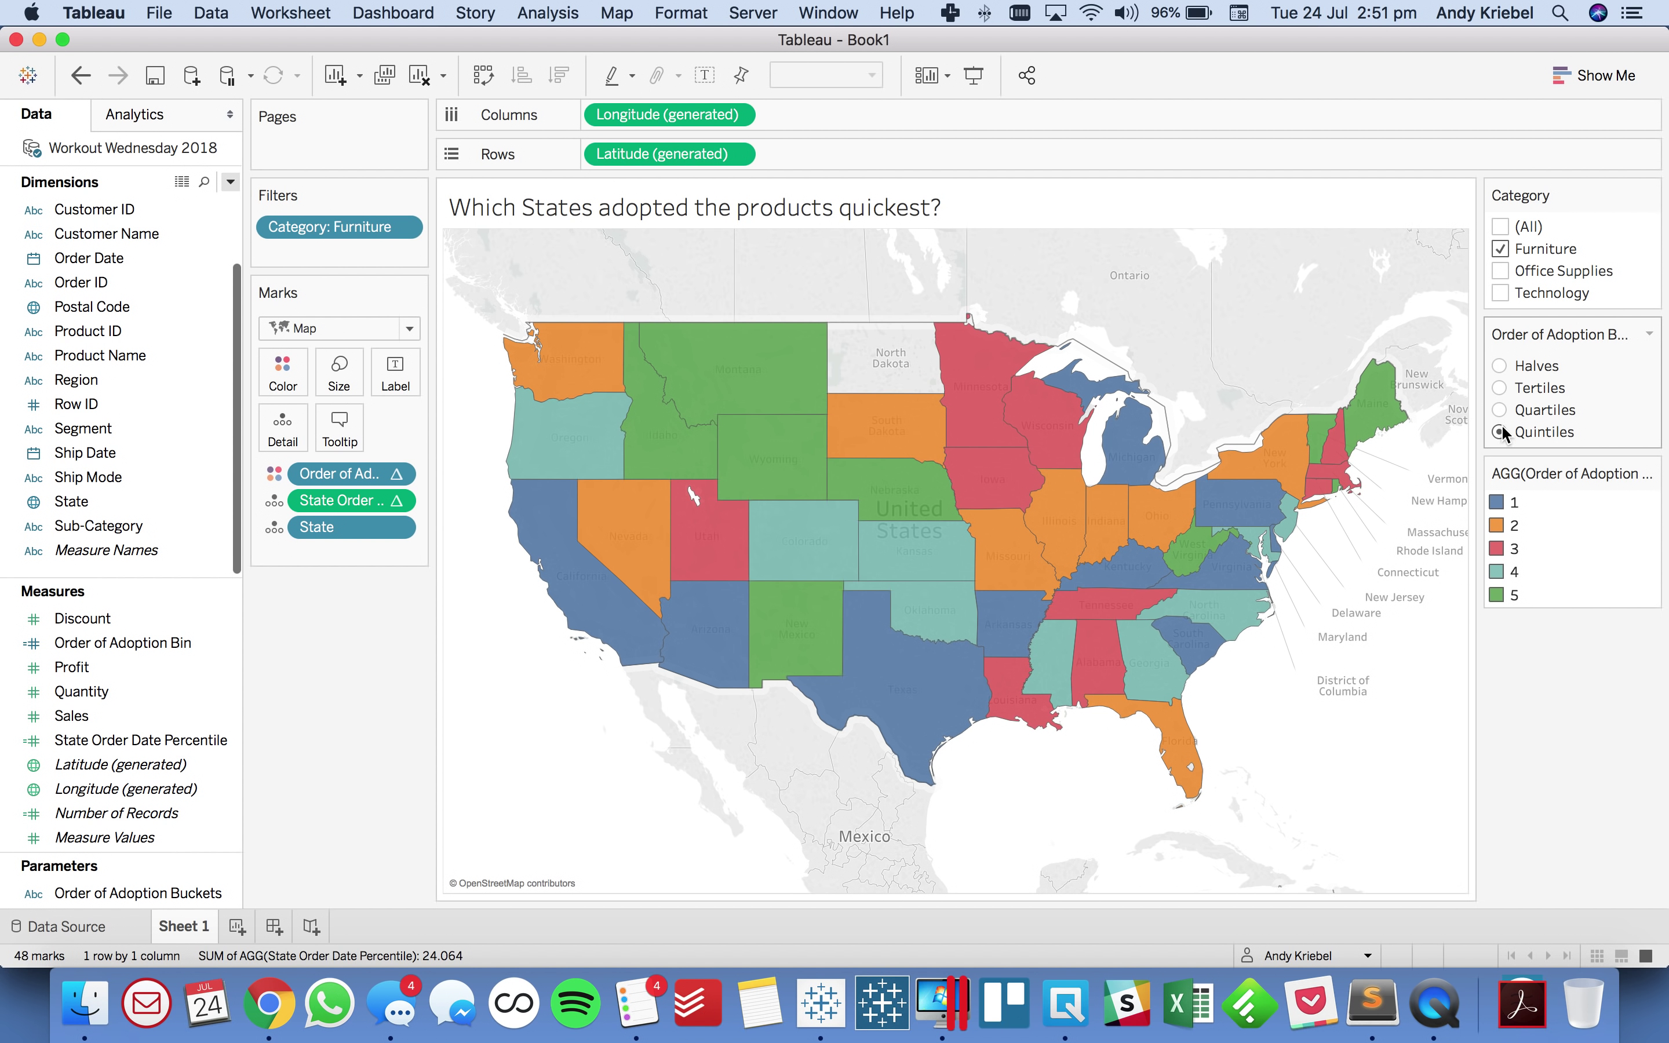
pyautogui.click(1499, 410)
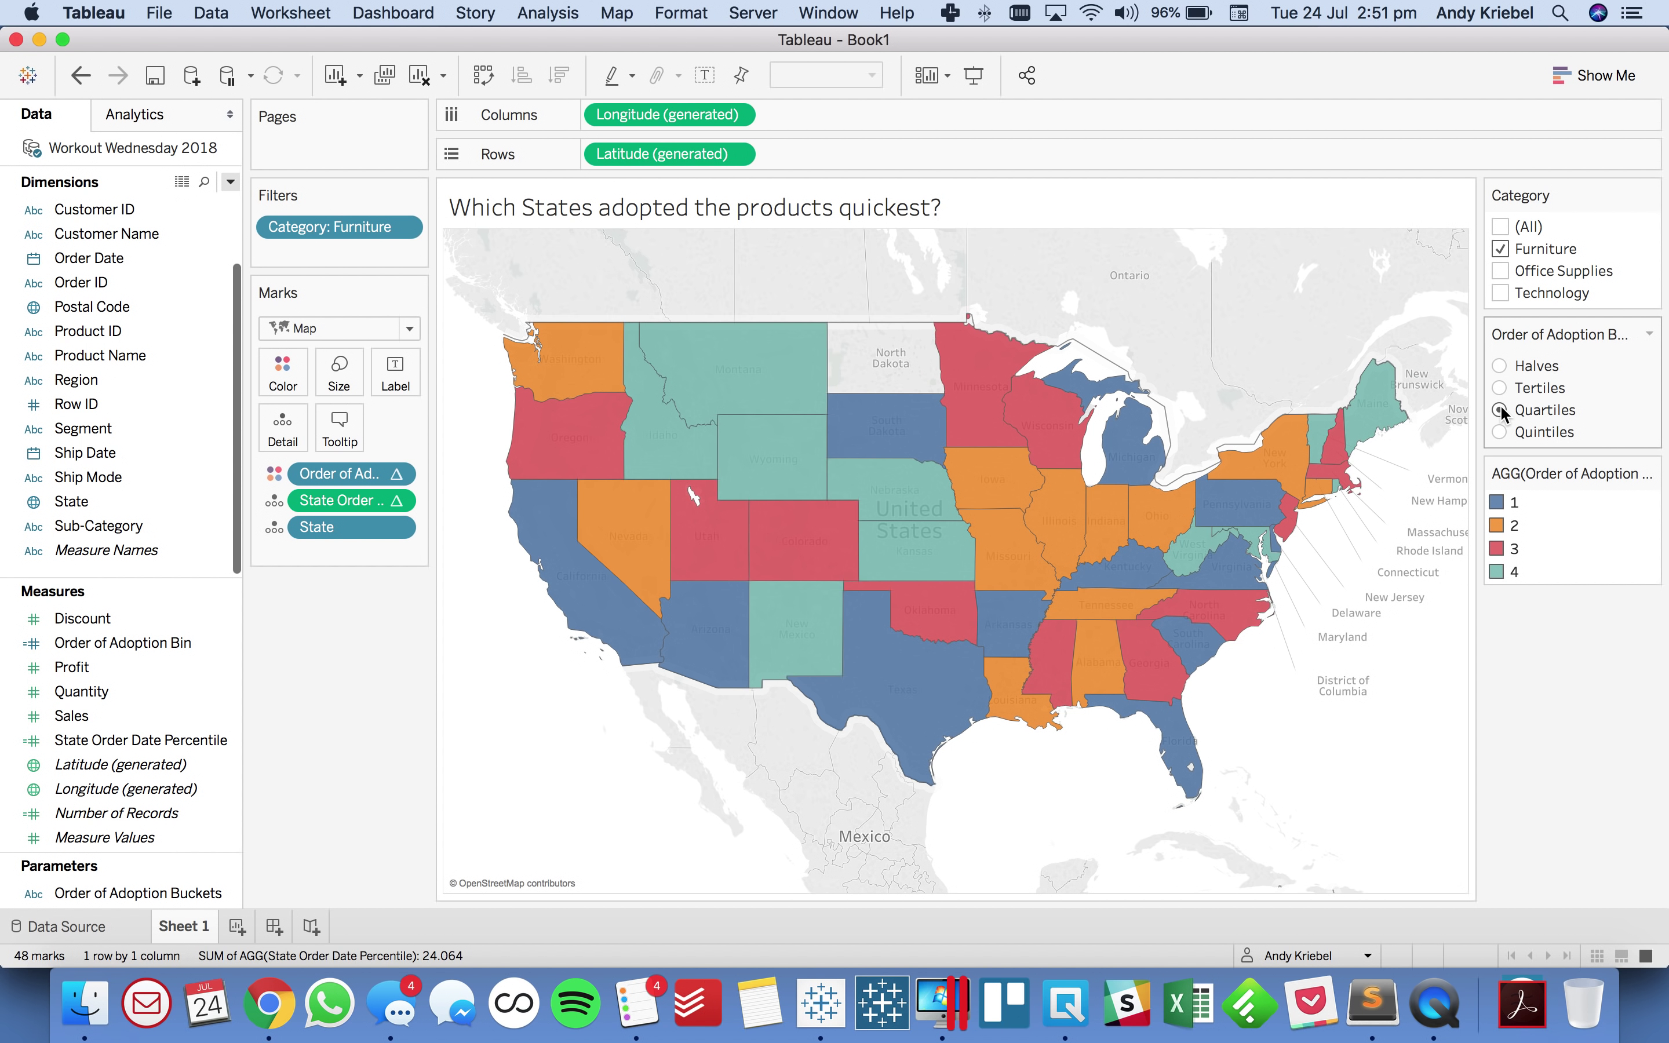